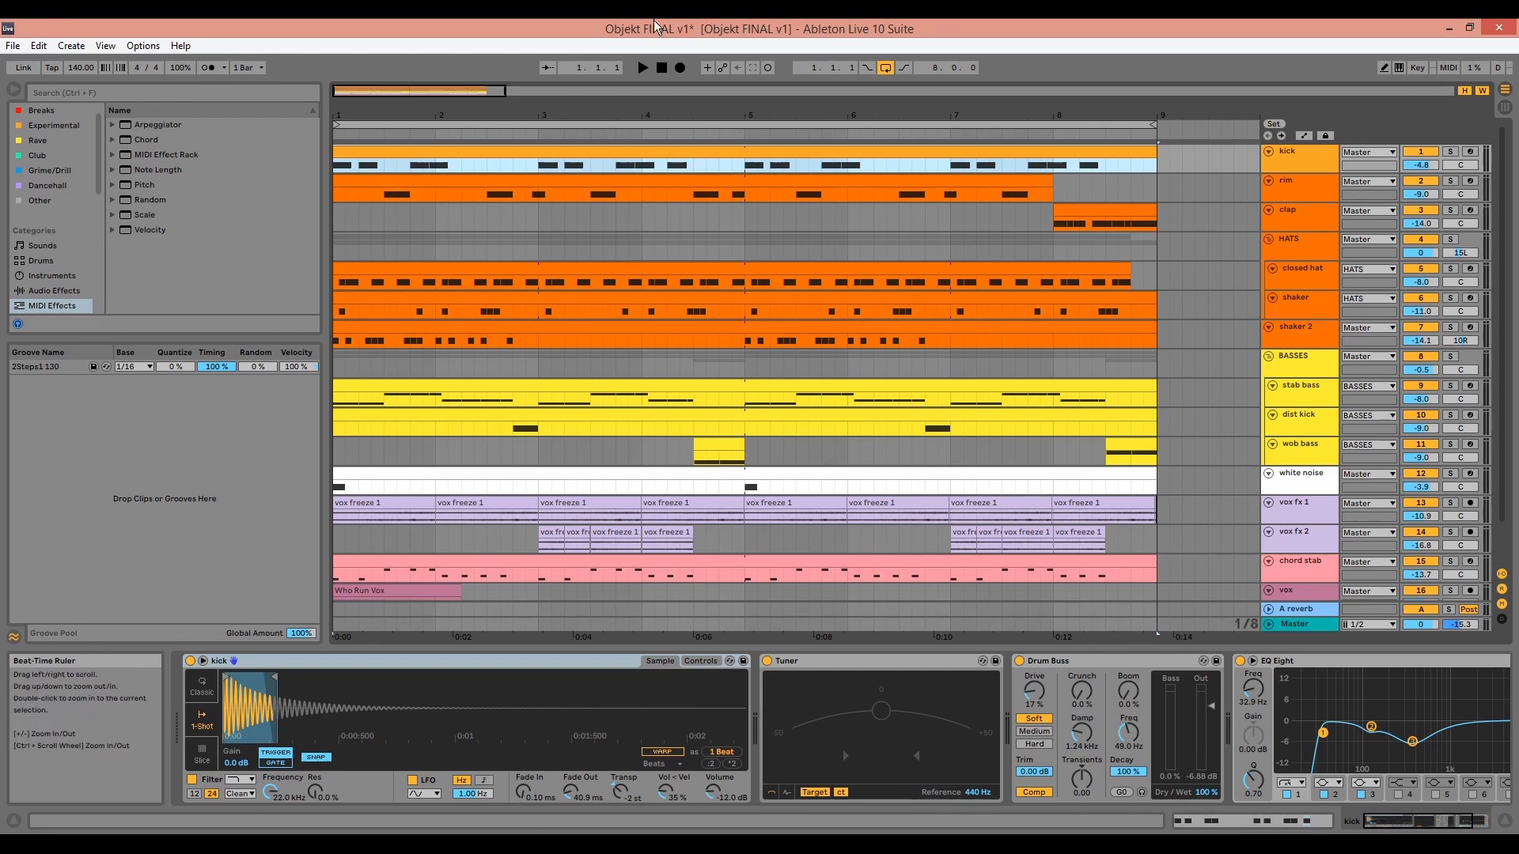
- Solo the kick track and play it back on its own
click(1454, 152)
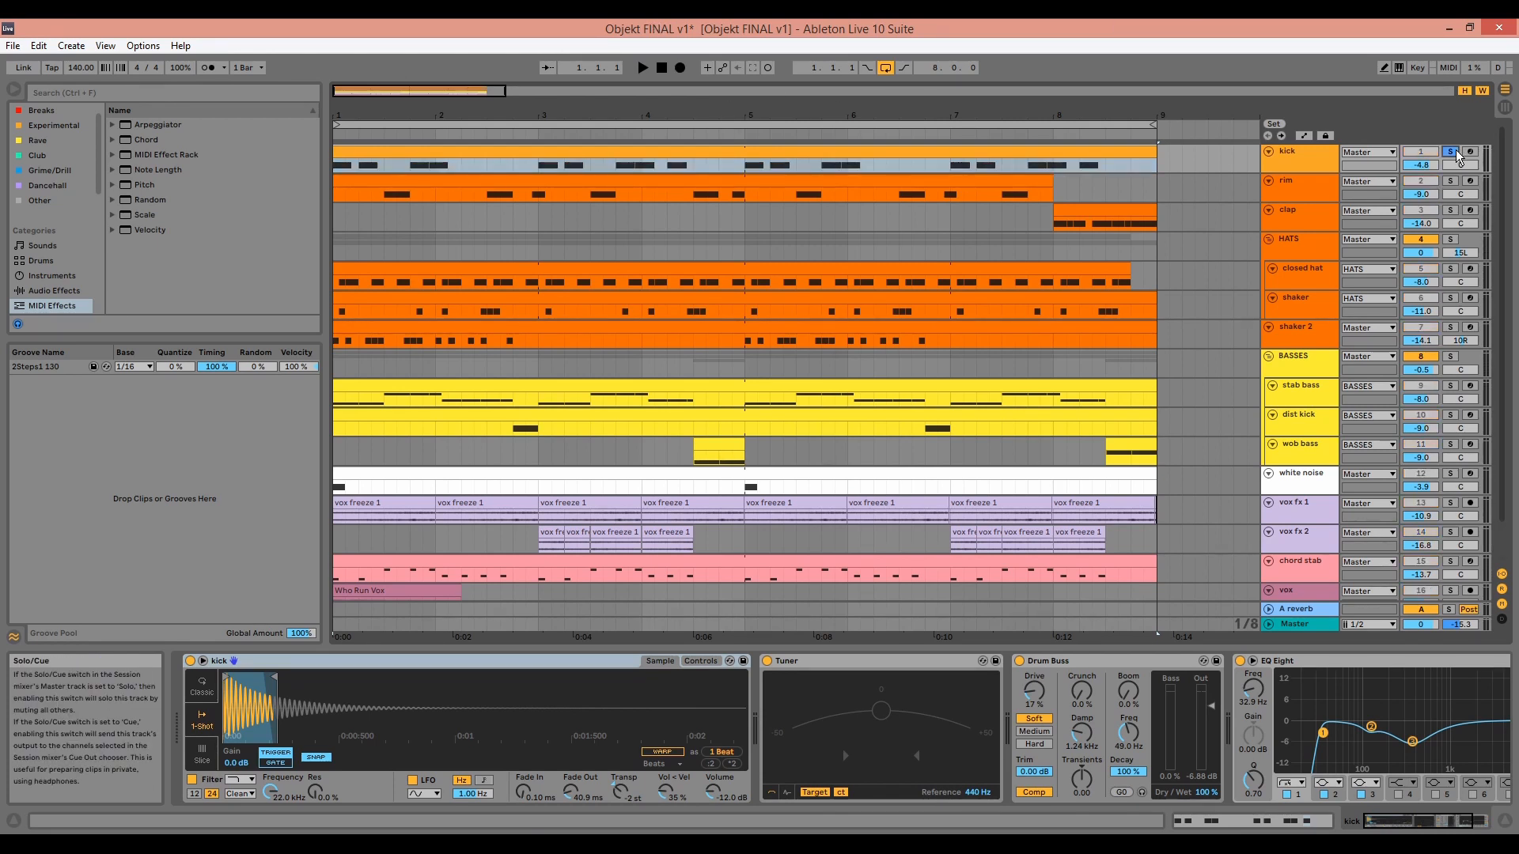
key(space)
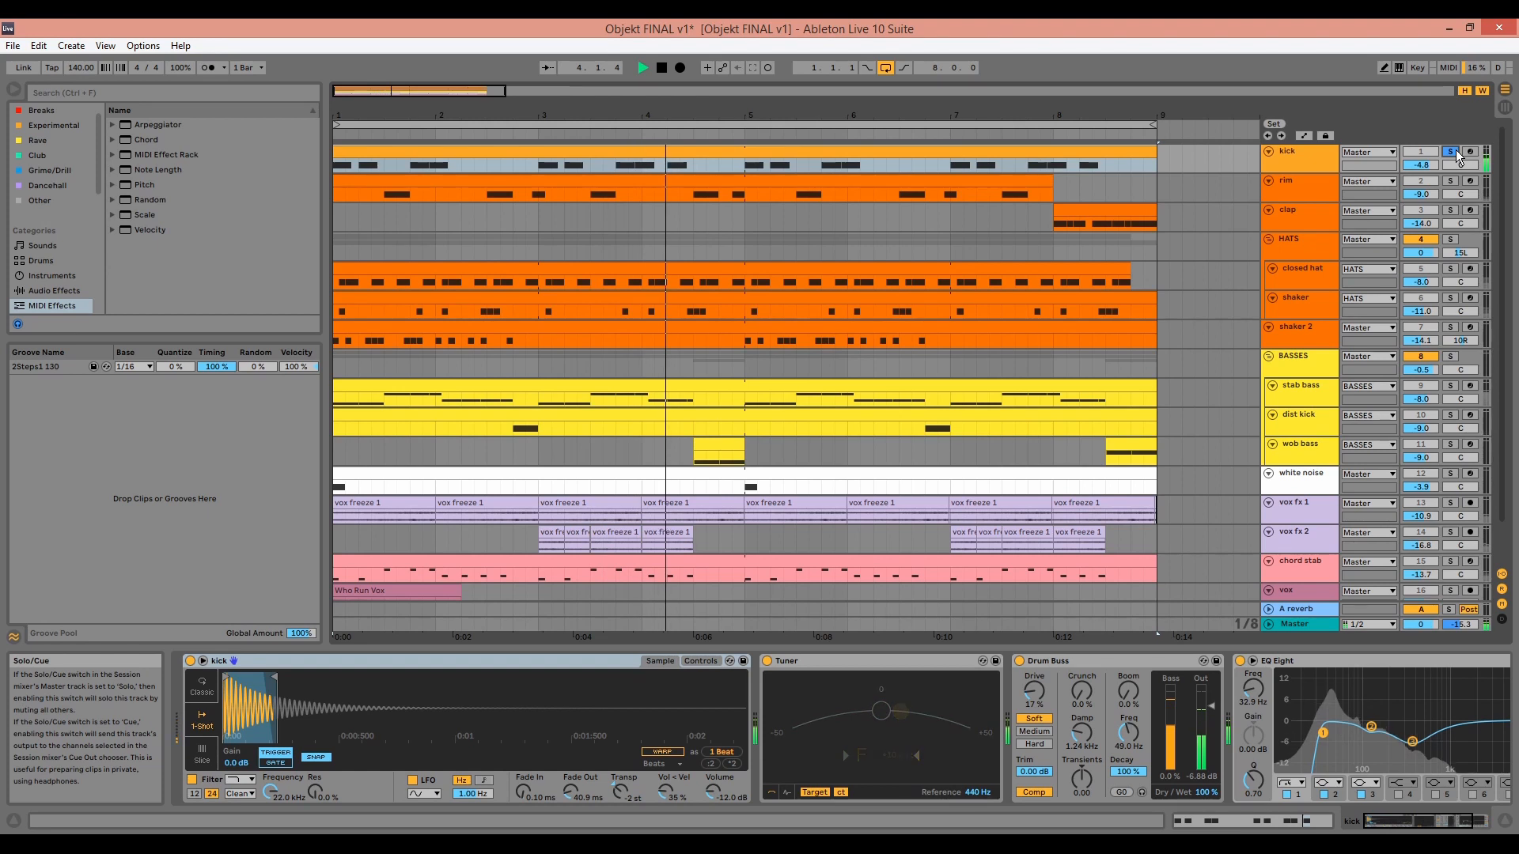
key(space)
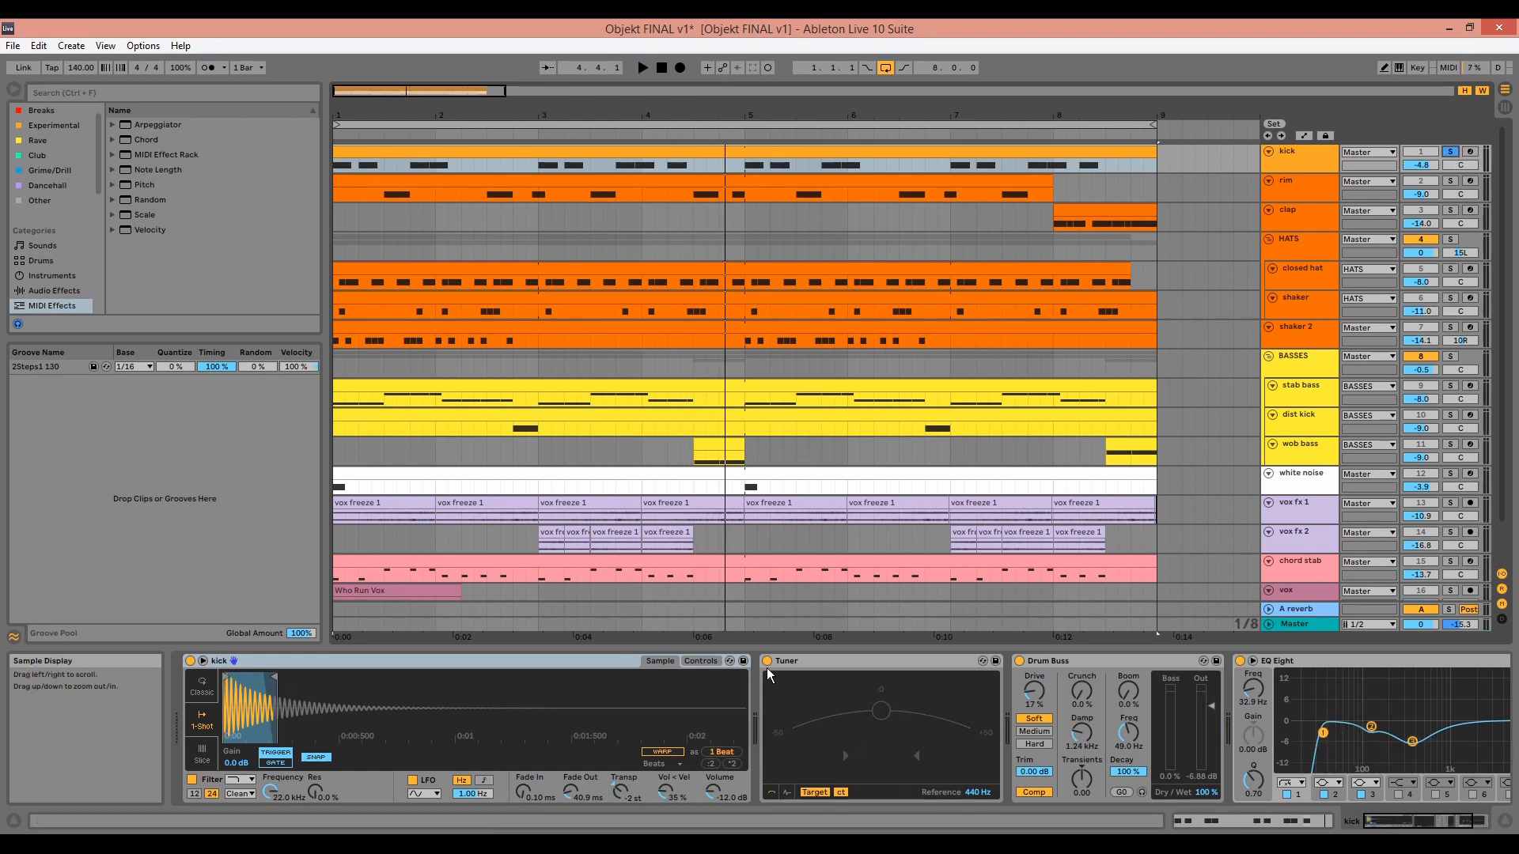
- Examine the kick sampler's sample display and pitch envelope controls while auditioning the kick
click(700, 660)
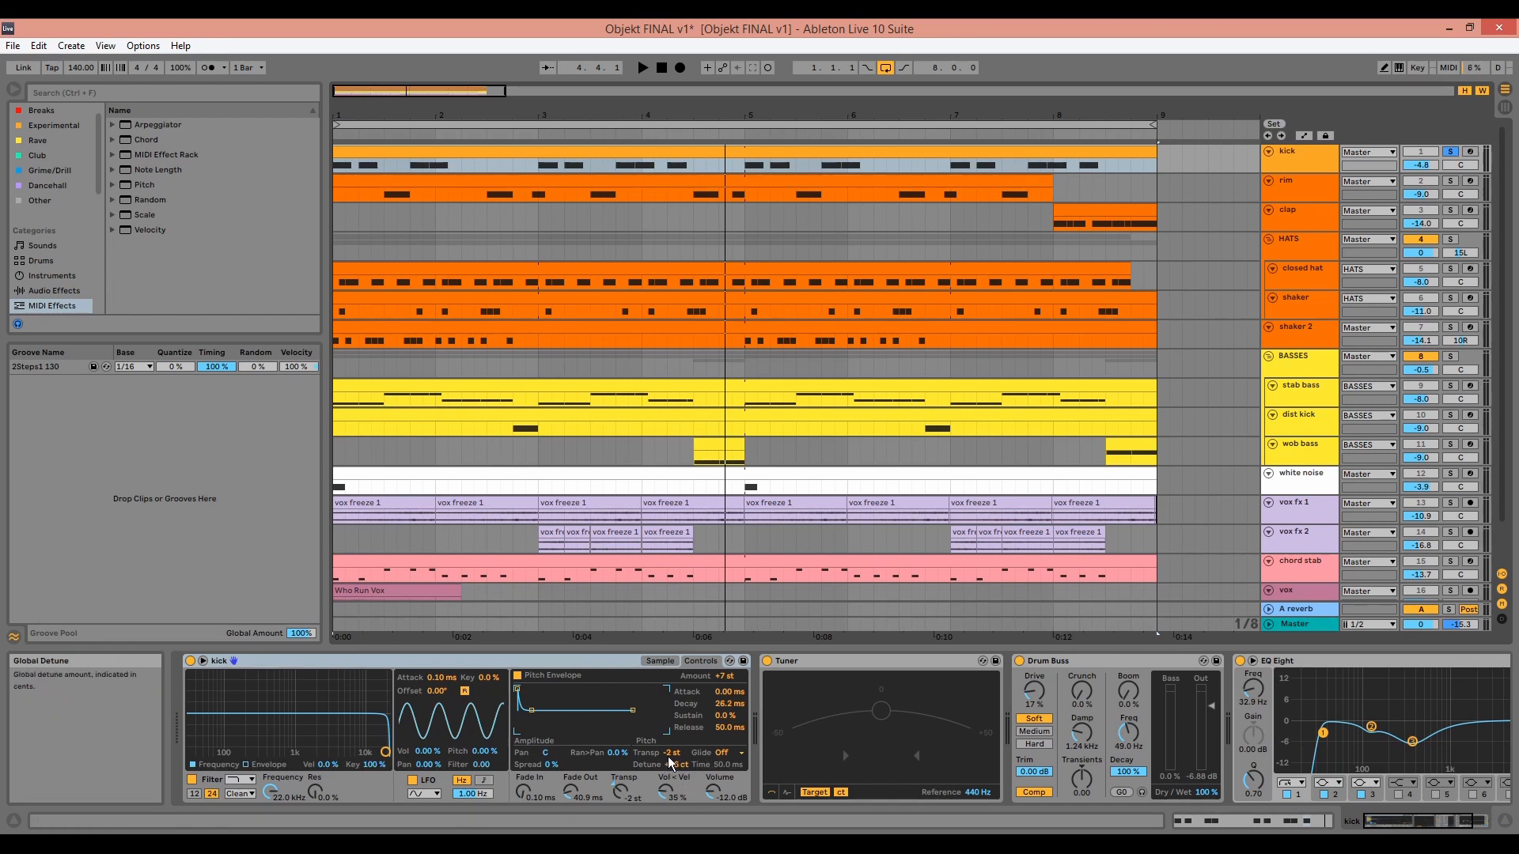
click(670, 661)
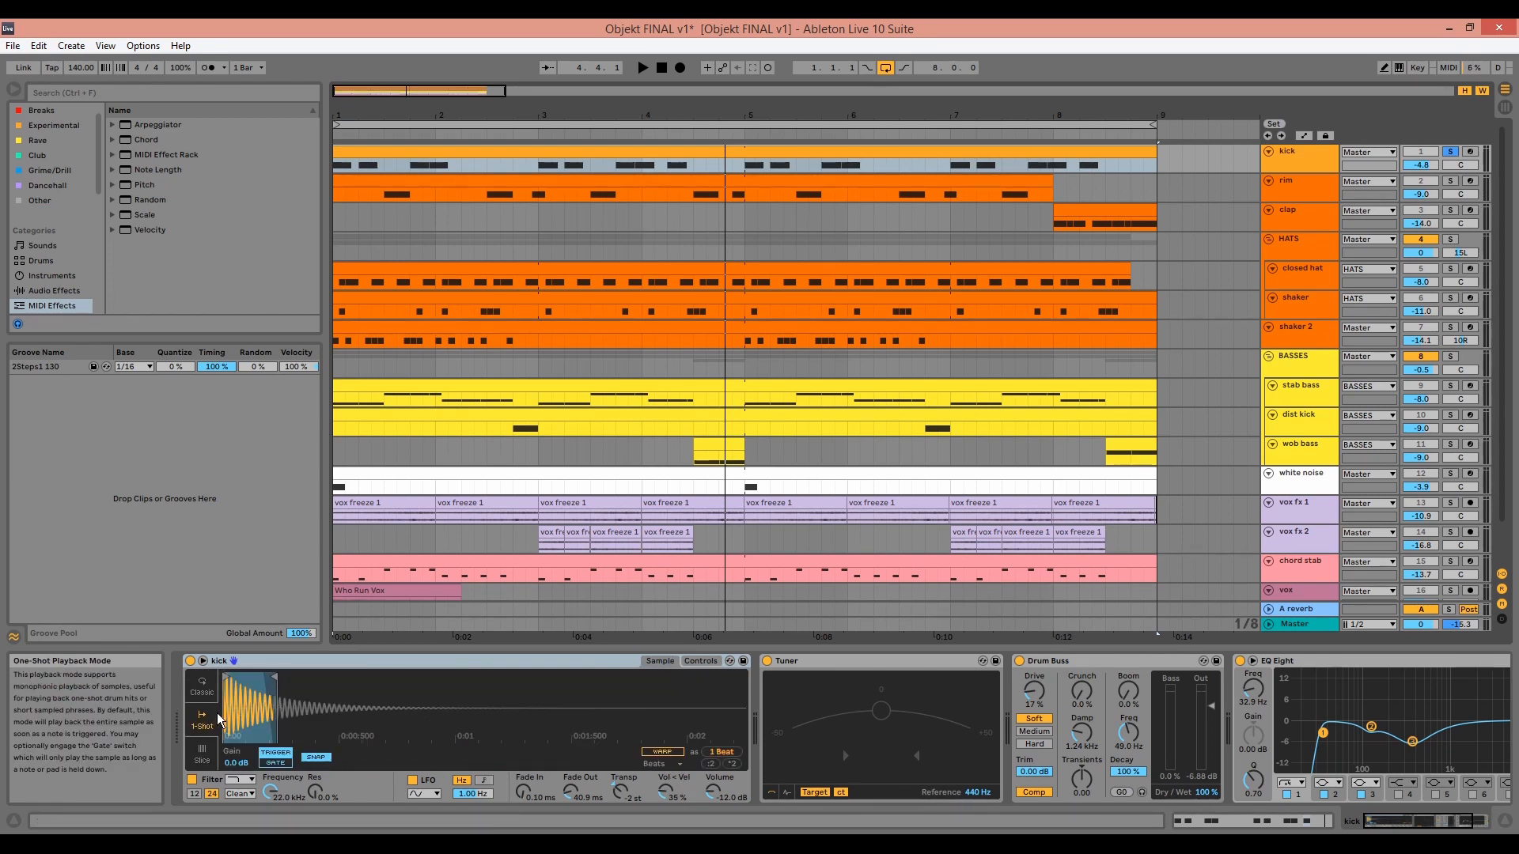
click(701, 660)
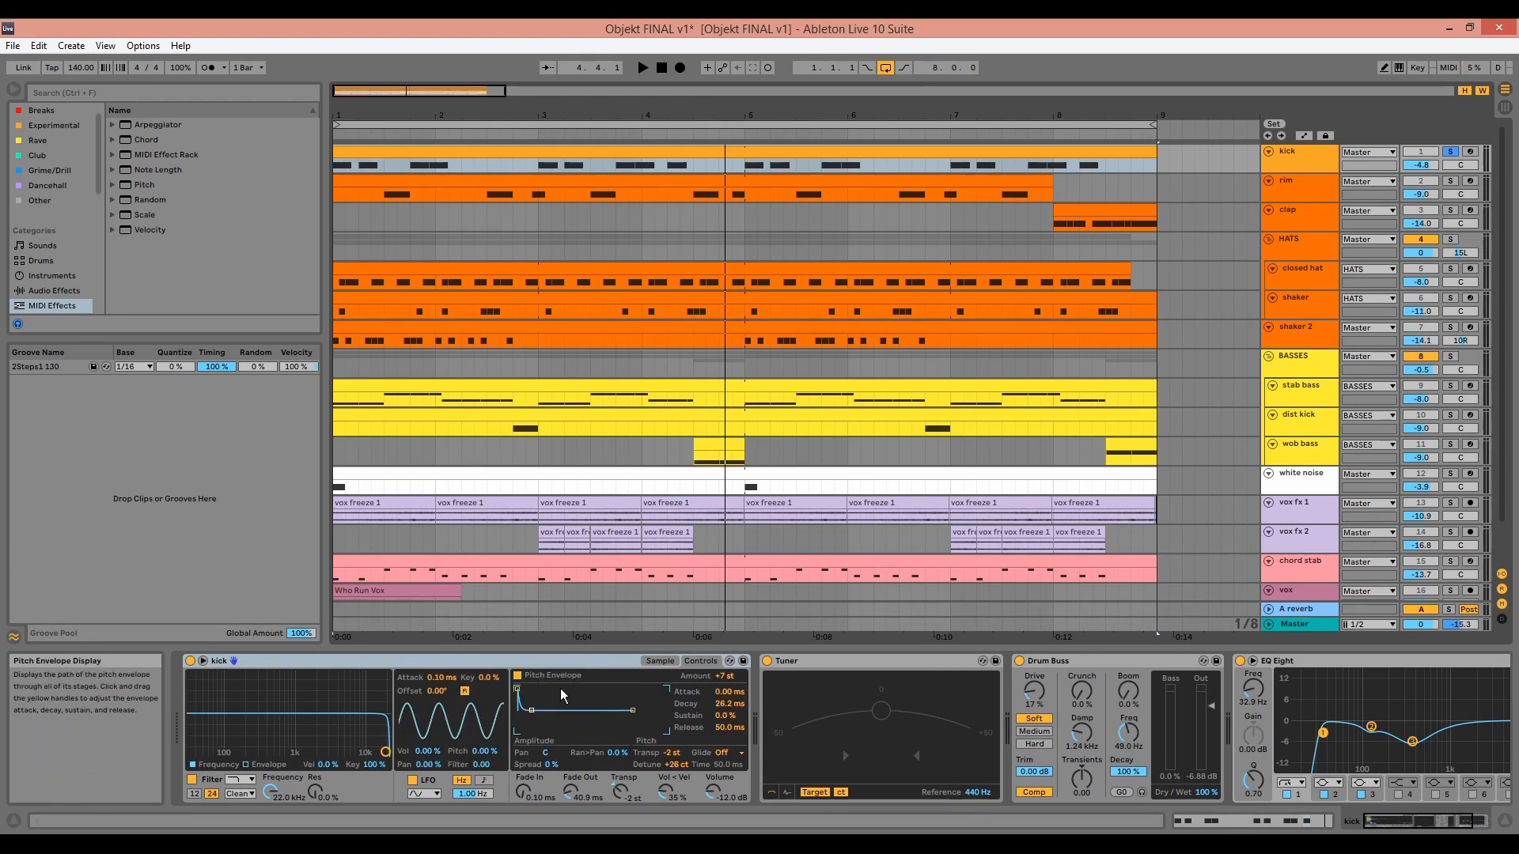
key(space)
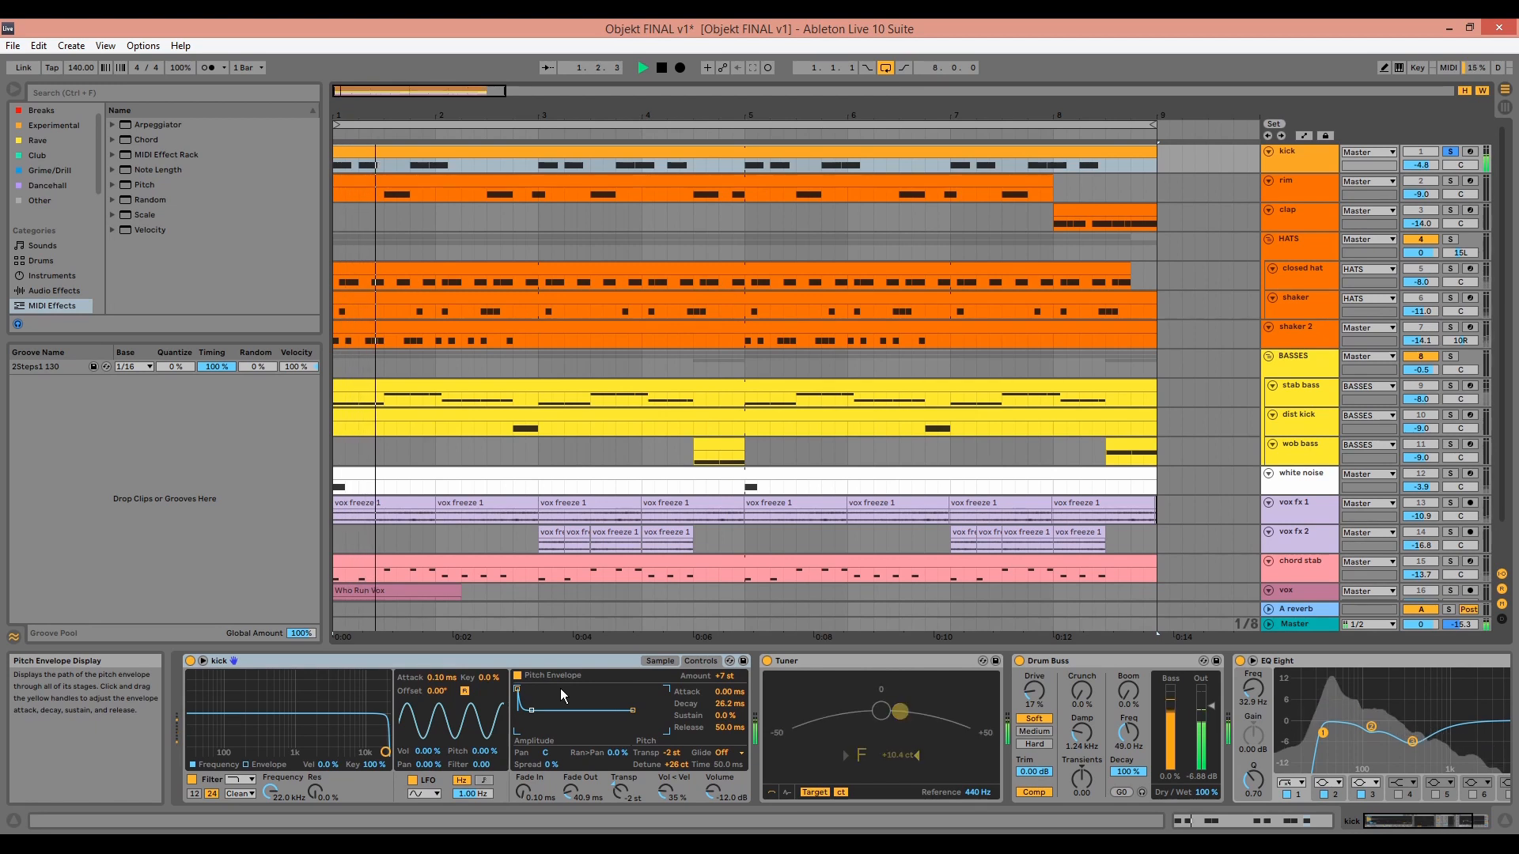
key(space)
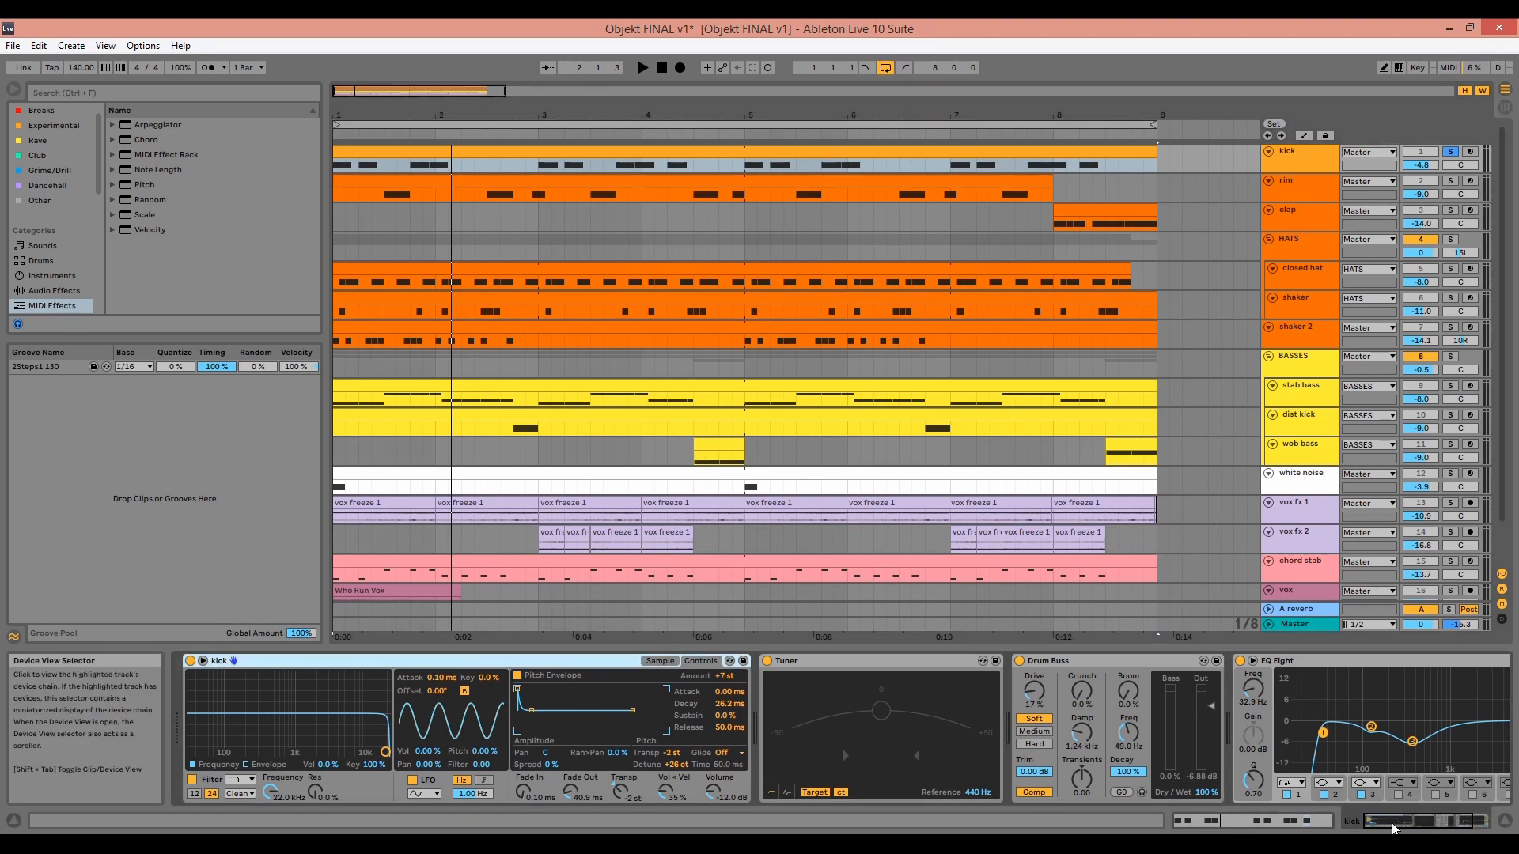
- Inspect the Drum Buss and EQ Eight in the kick's device chain and play the soloed kick
click(1416, 828)
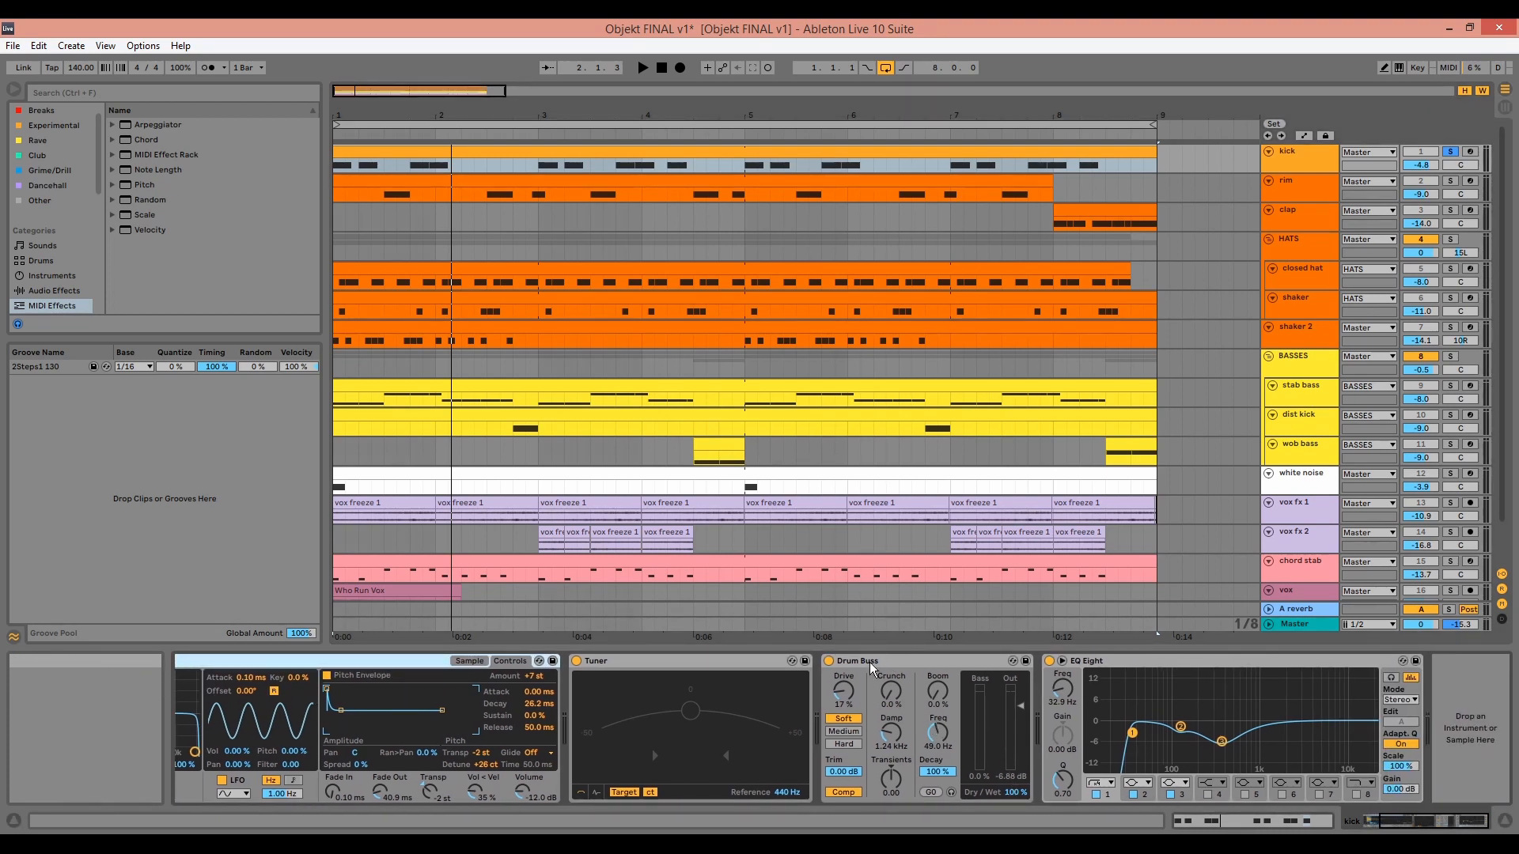
click(862, 698)
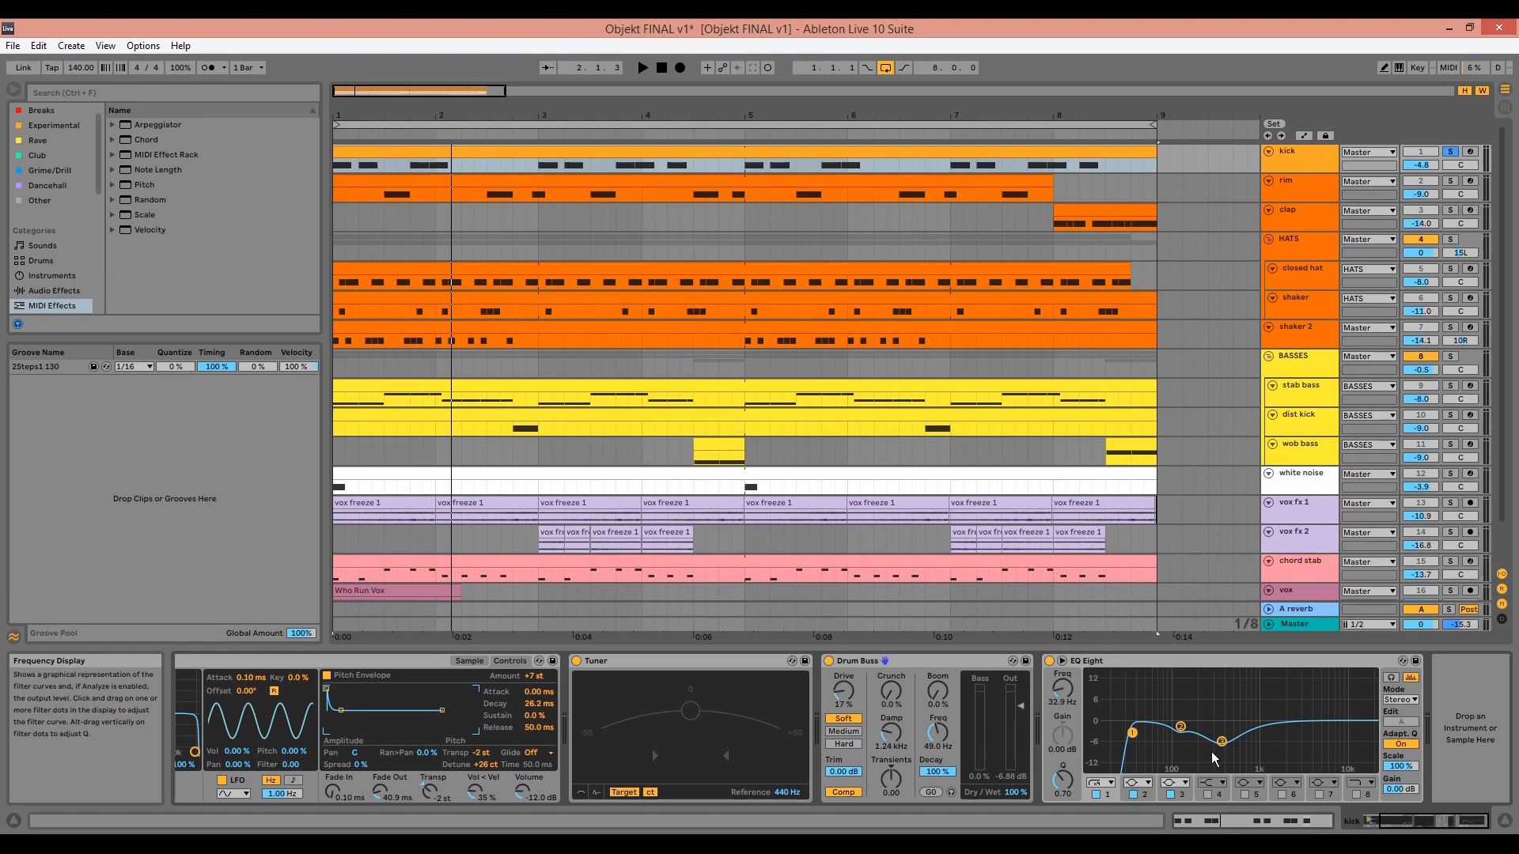
key(space)
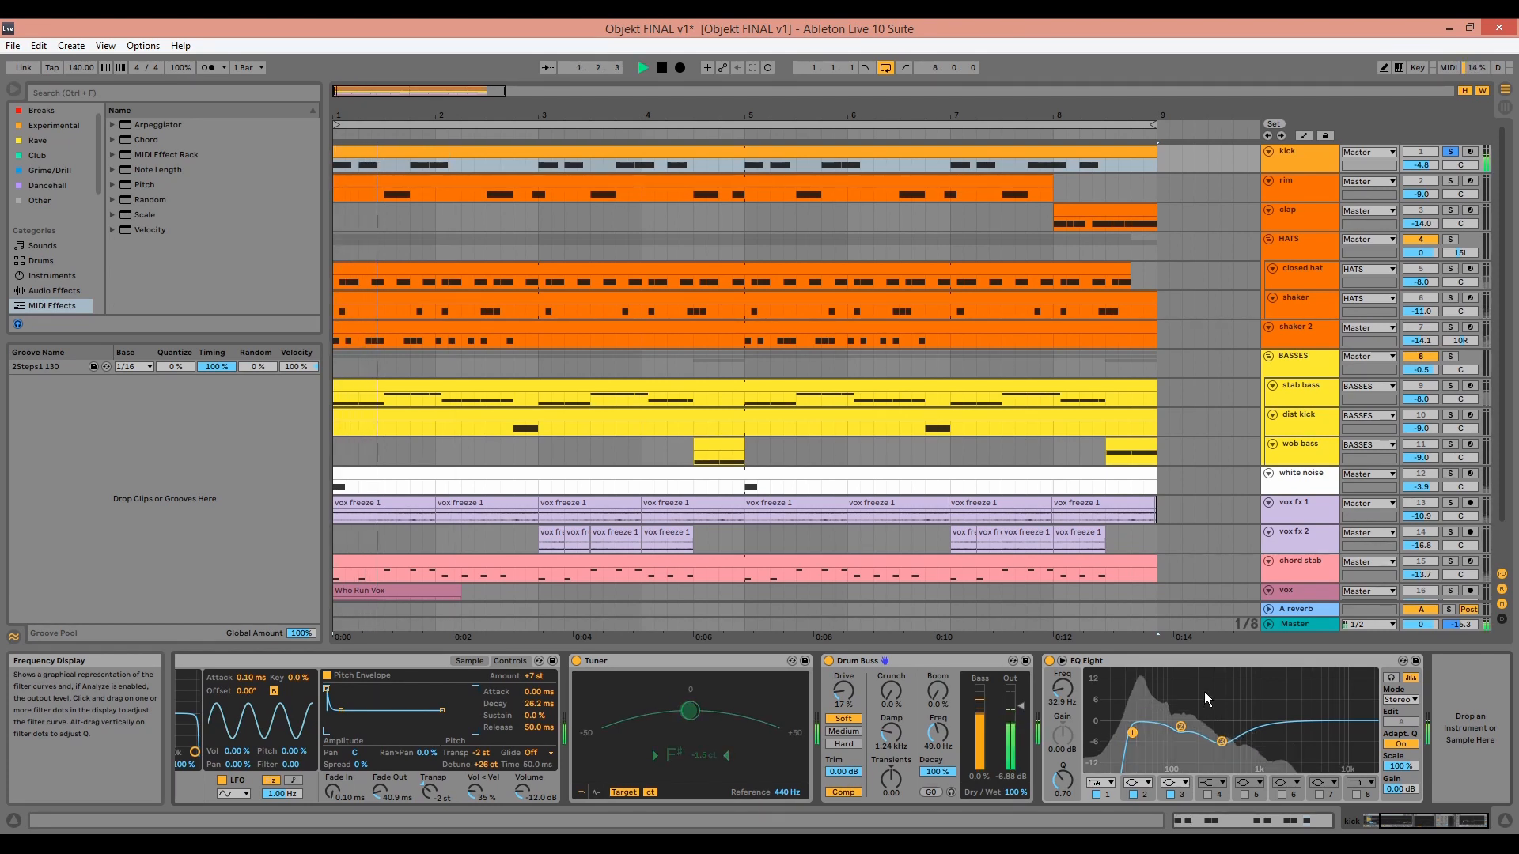
- Compare the kick with EQ Eight and Drum Buss deactivated, and undo both deactivations before stopping playback
click(1049, 662)
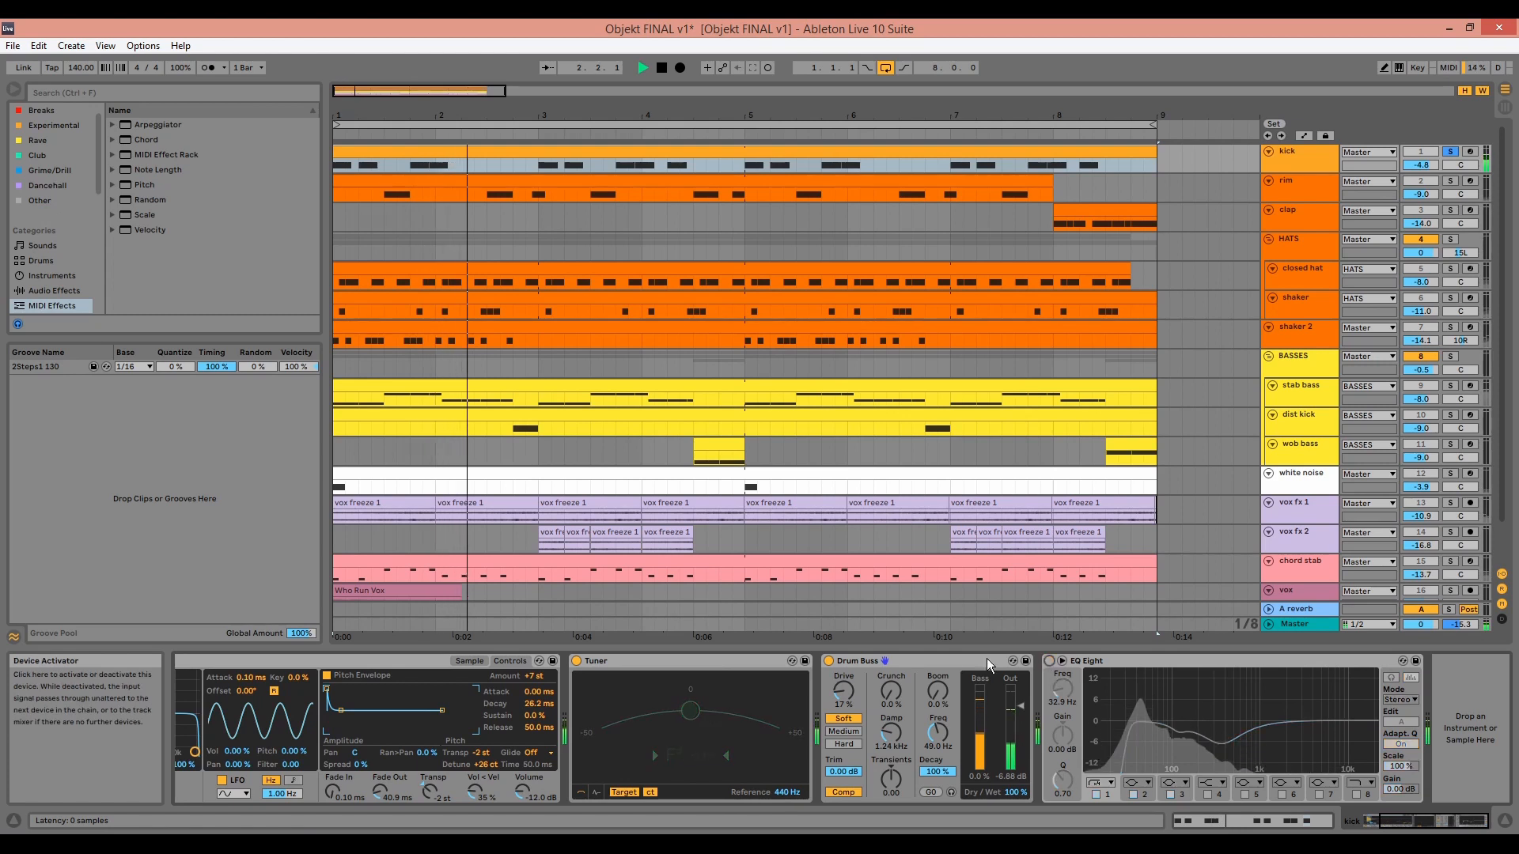
click(829, 661)
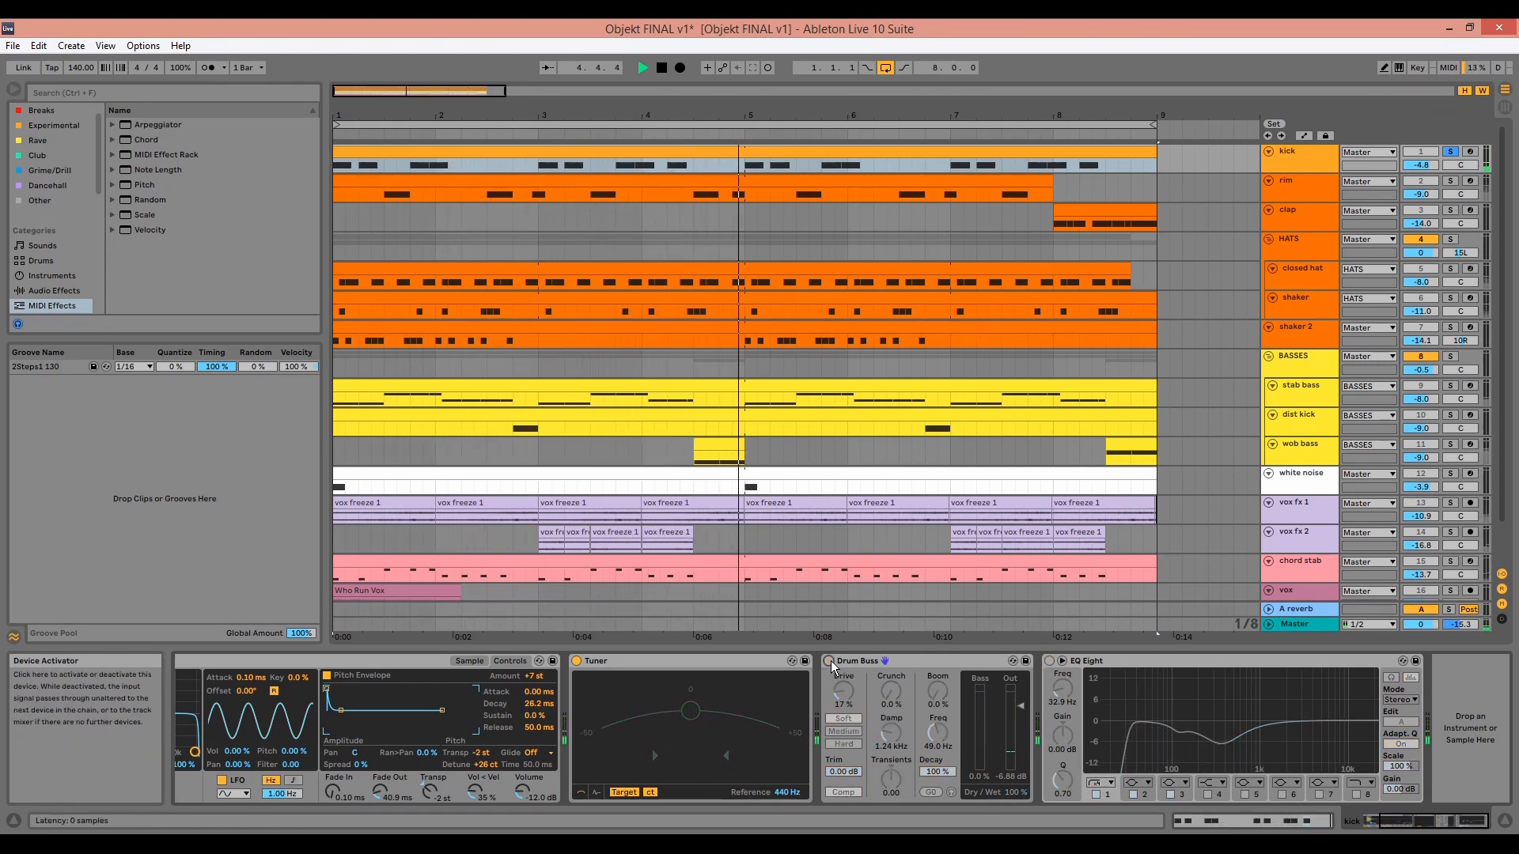
key(ctrl+z)
key(ctrl+z)
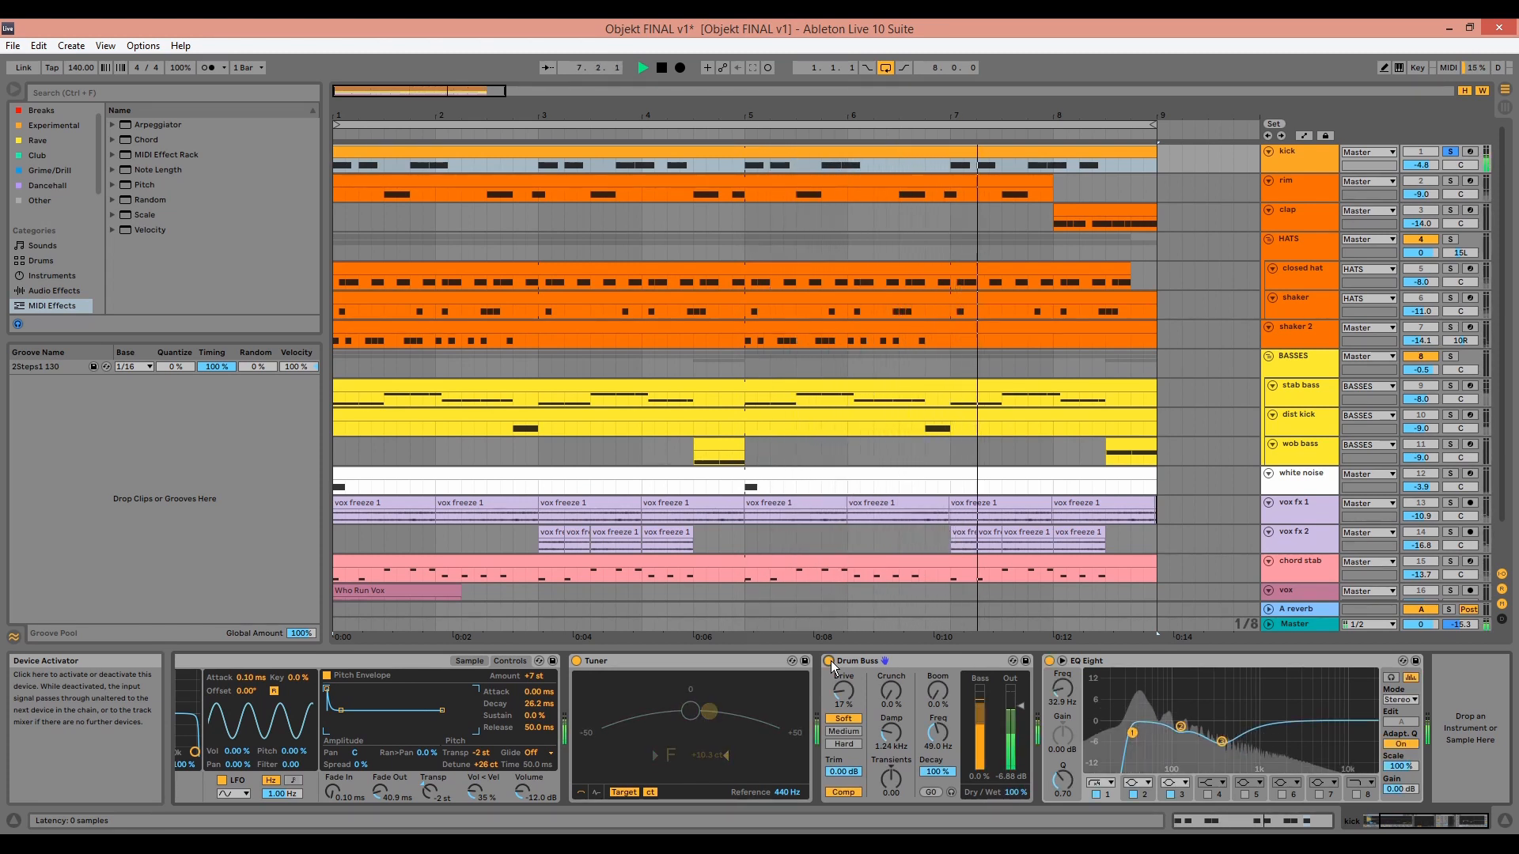
key(space)
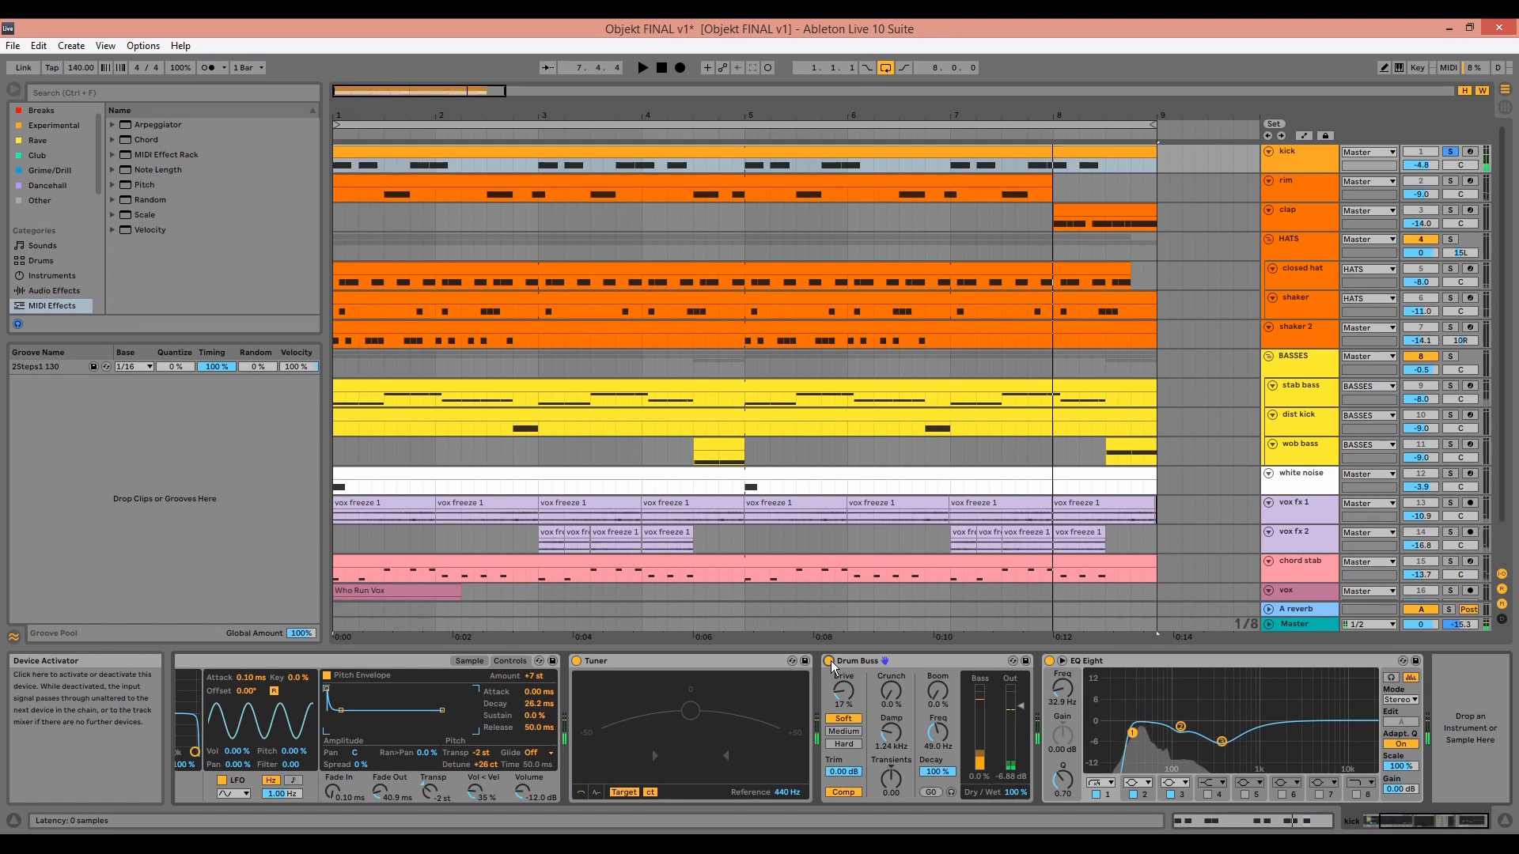
- Unsolo the kick, play the full loop and review the MIDI notes of the kick clip
click(1451, 152)
key(space)
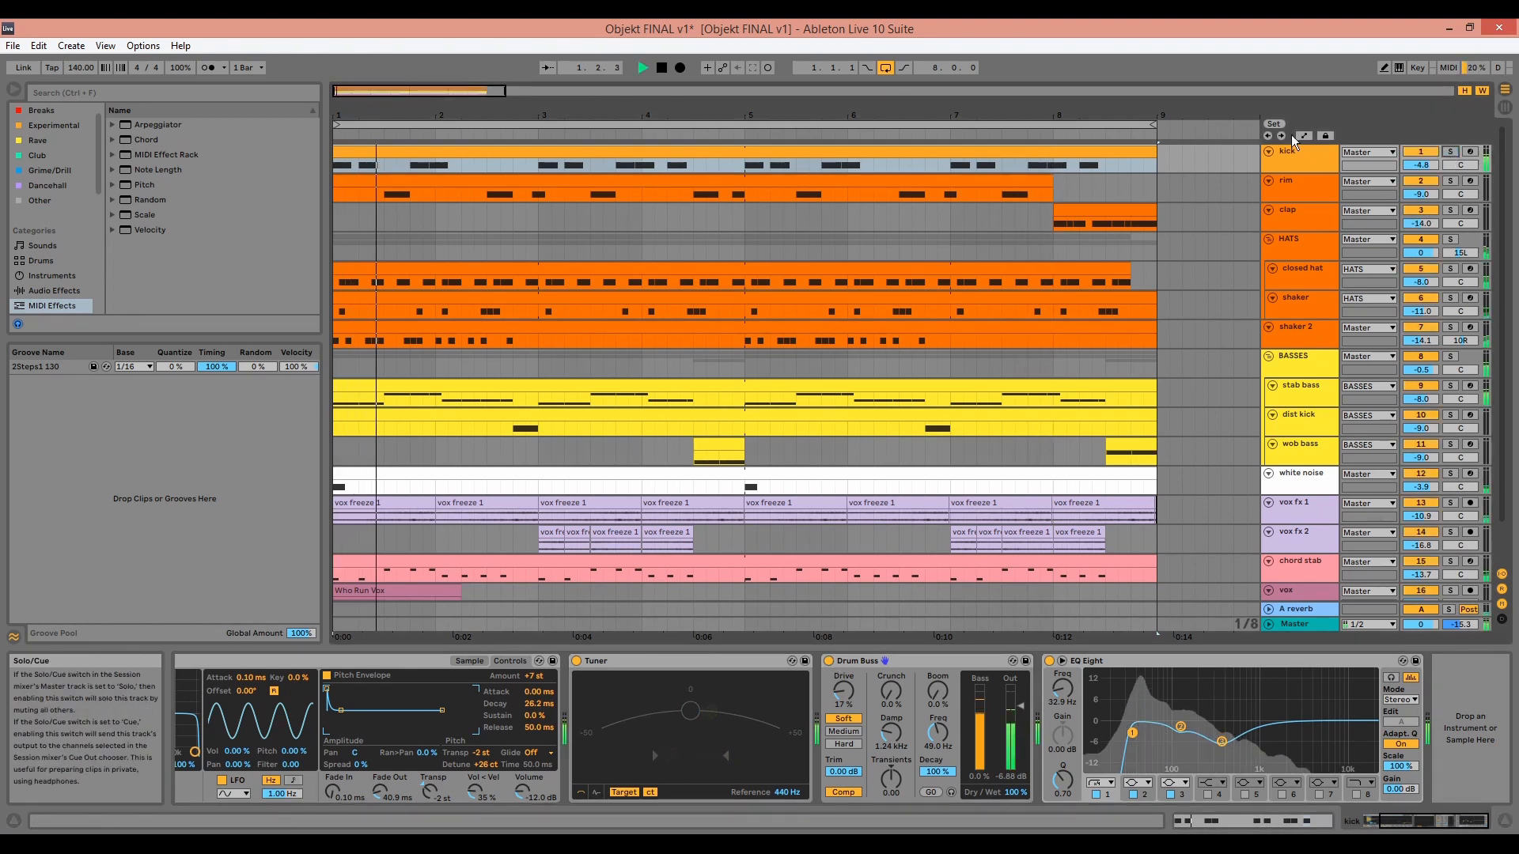
double_click(867, 149)
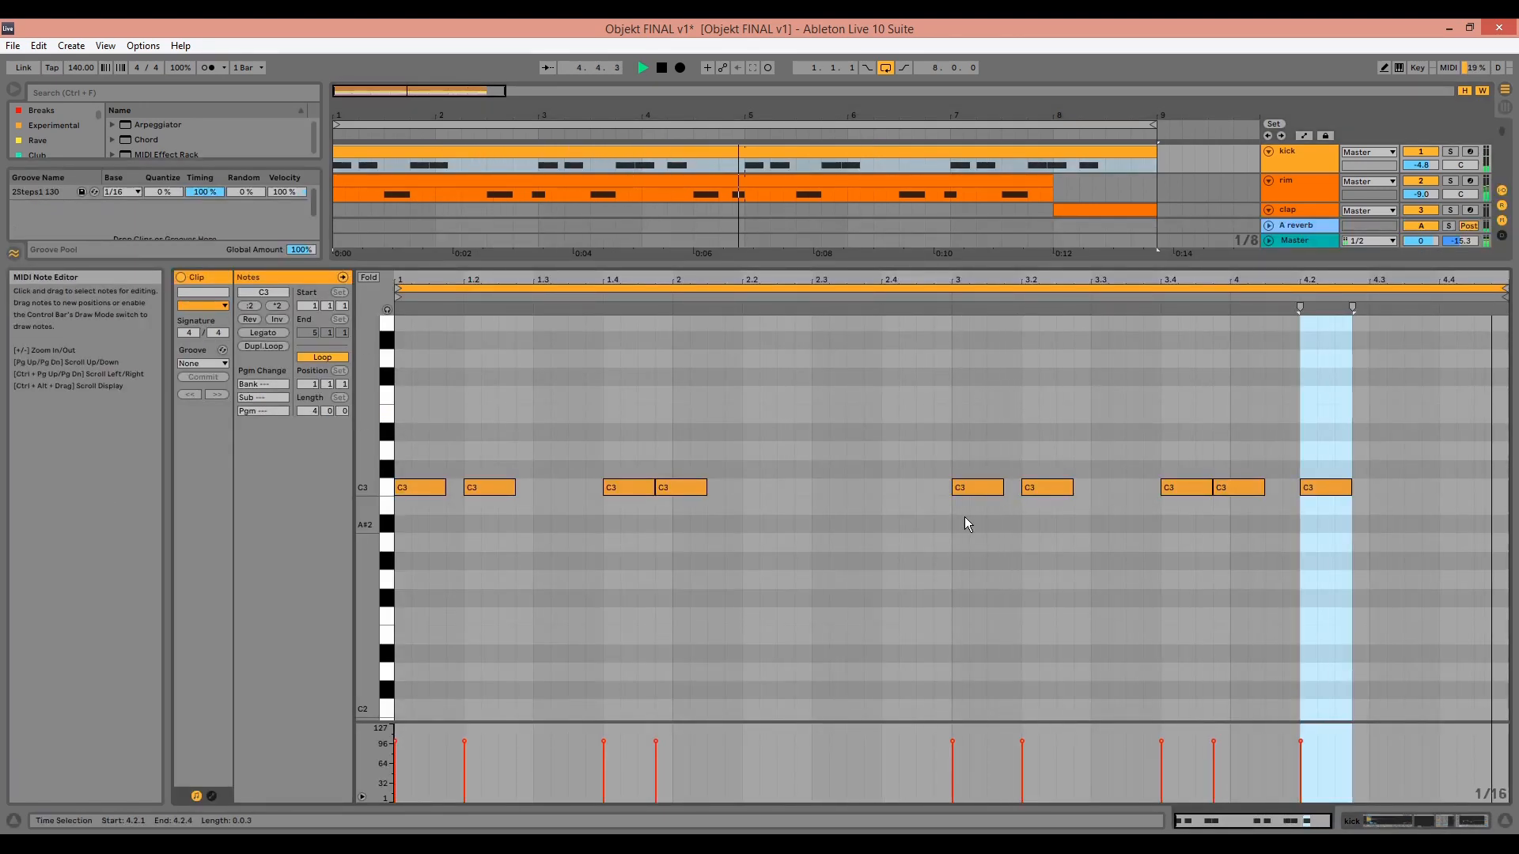
click(912, 530)
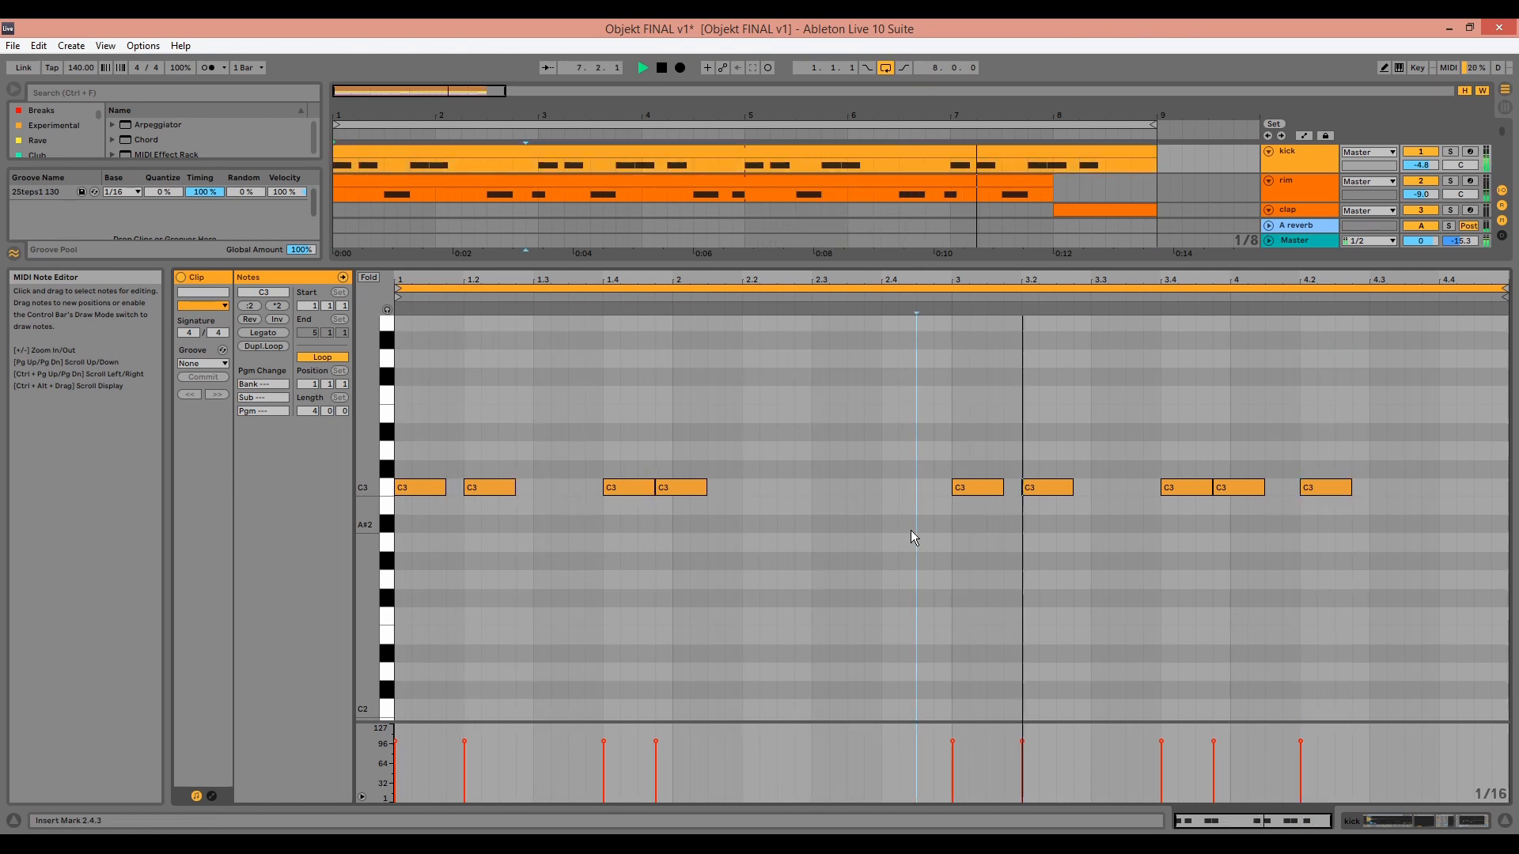
key(shift+Tab)
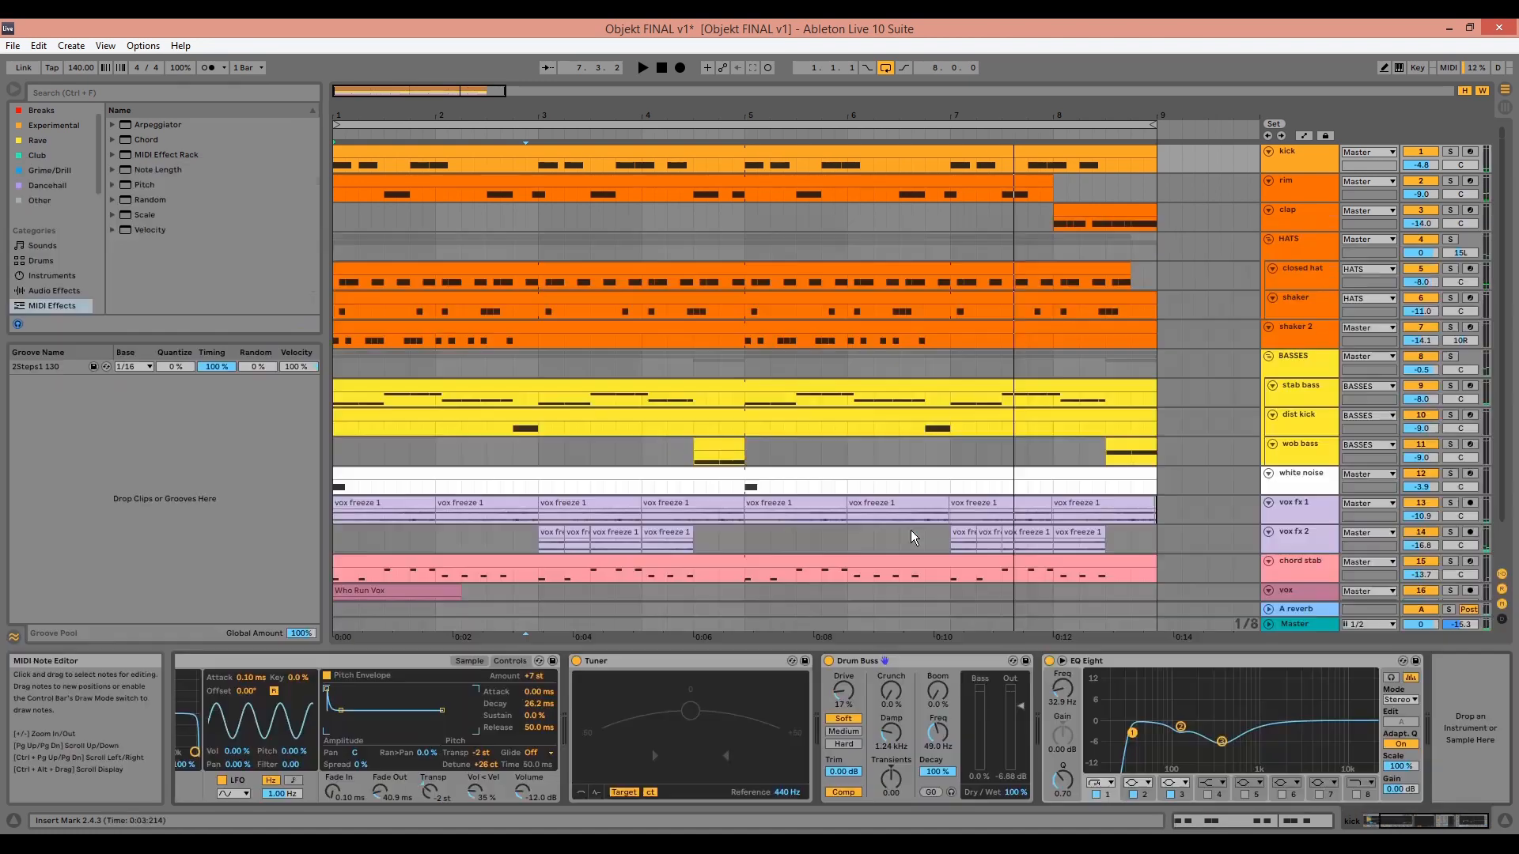
- Solo the rim track and play it back on its own
click(1303, 193)
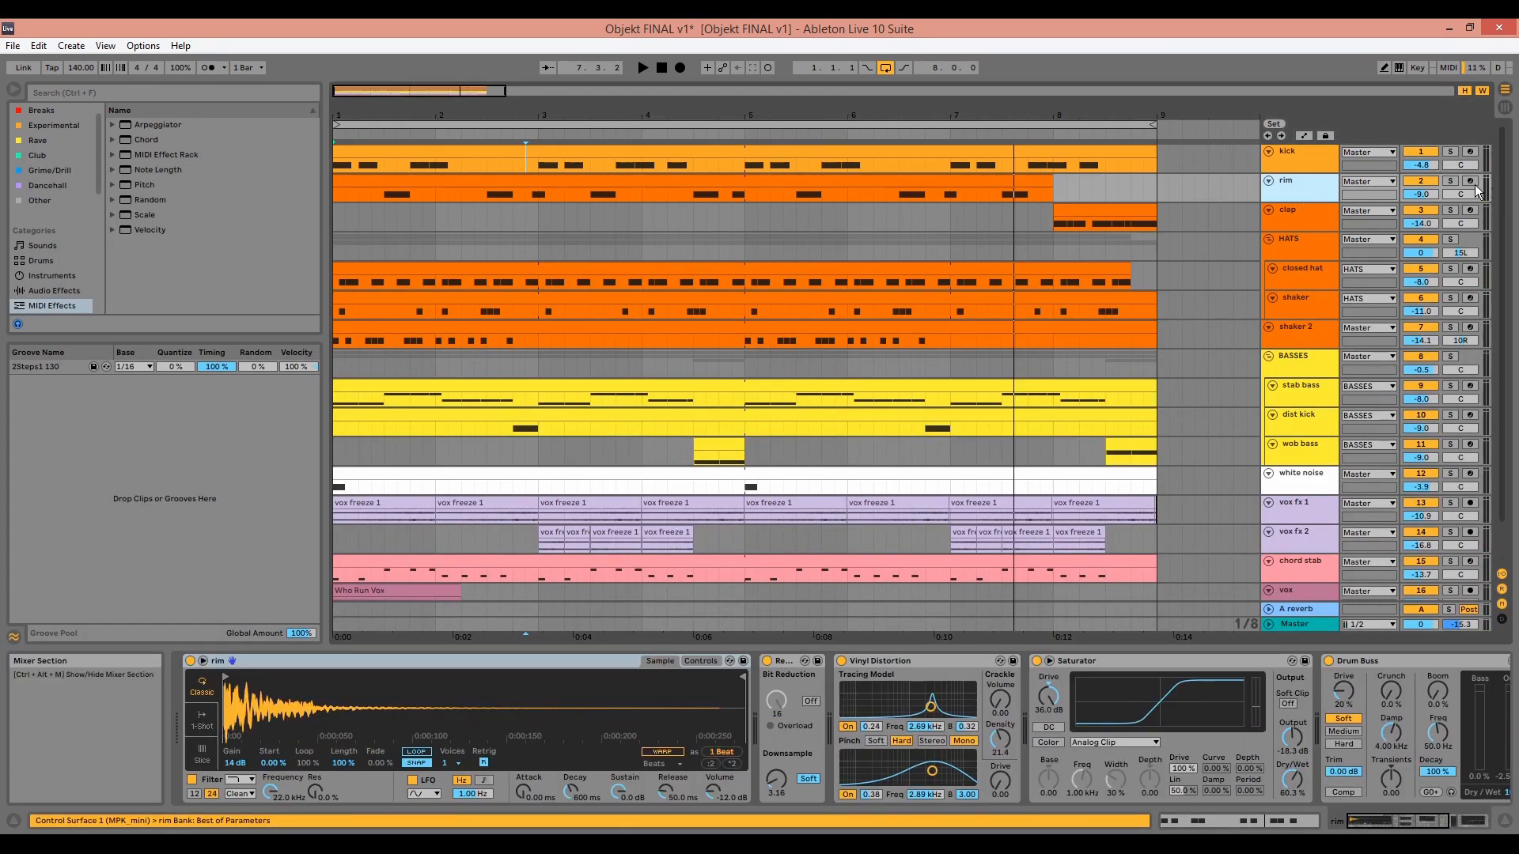
click(1453, 181)
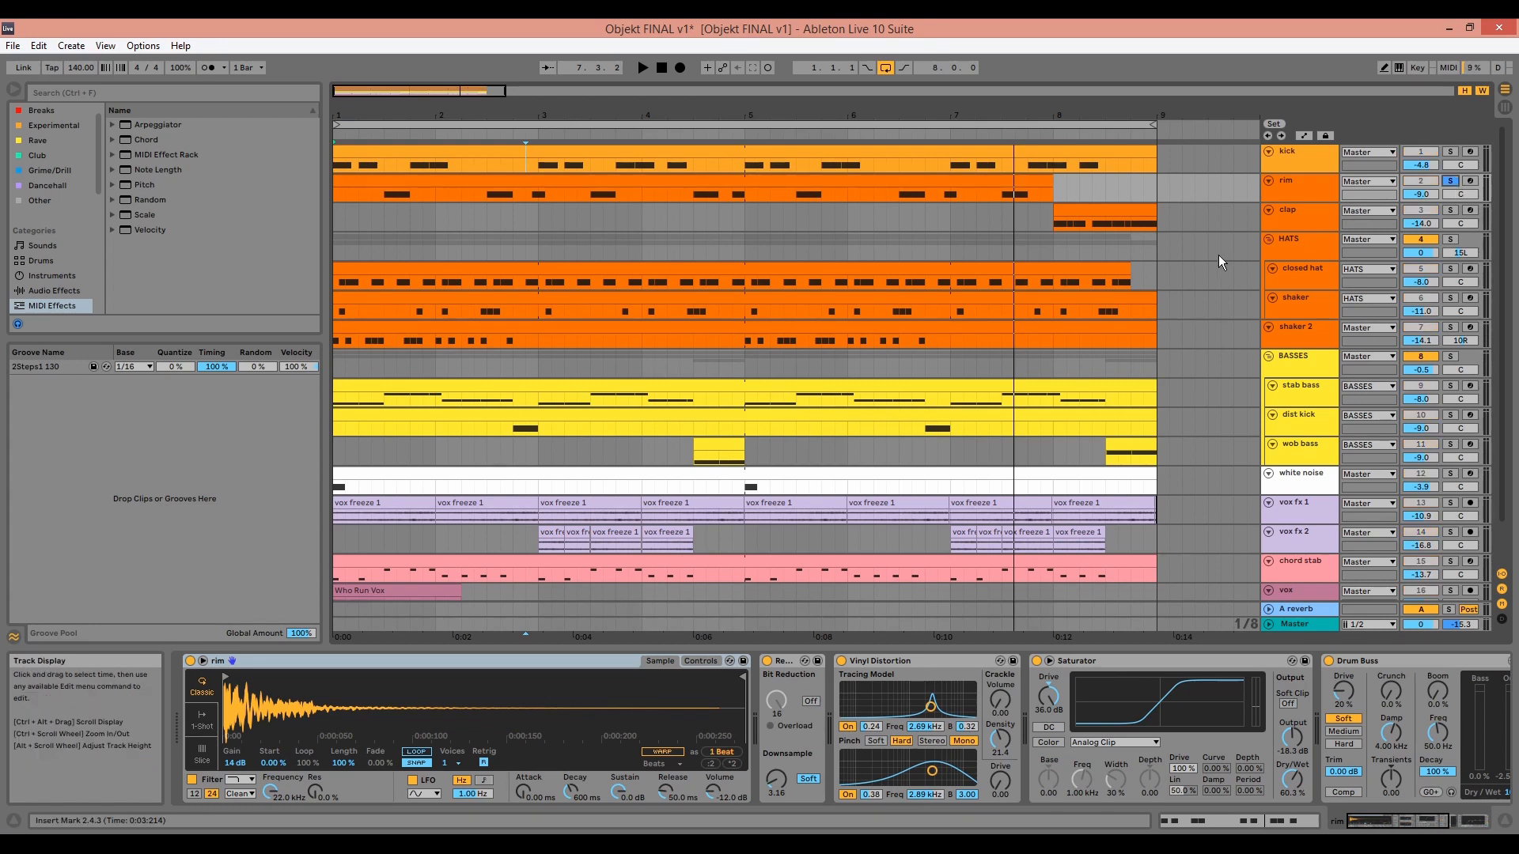
key(space)
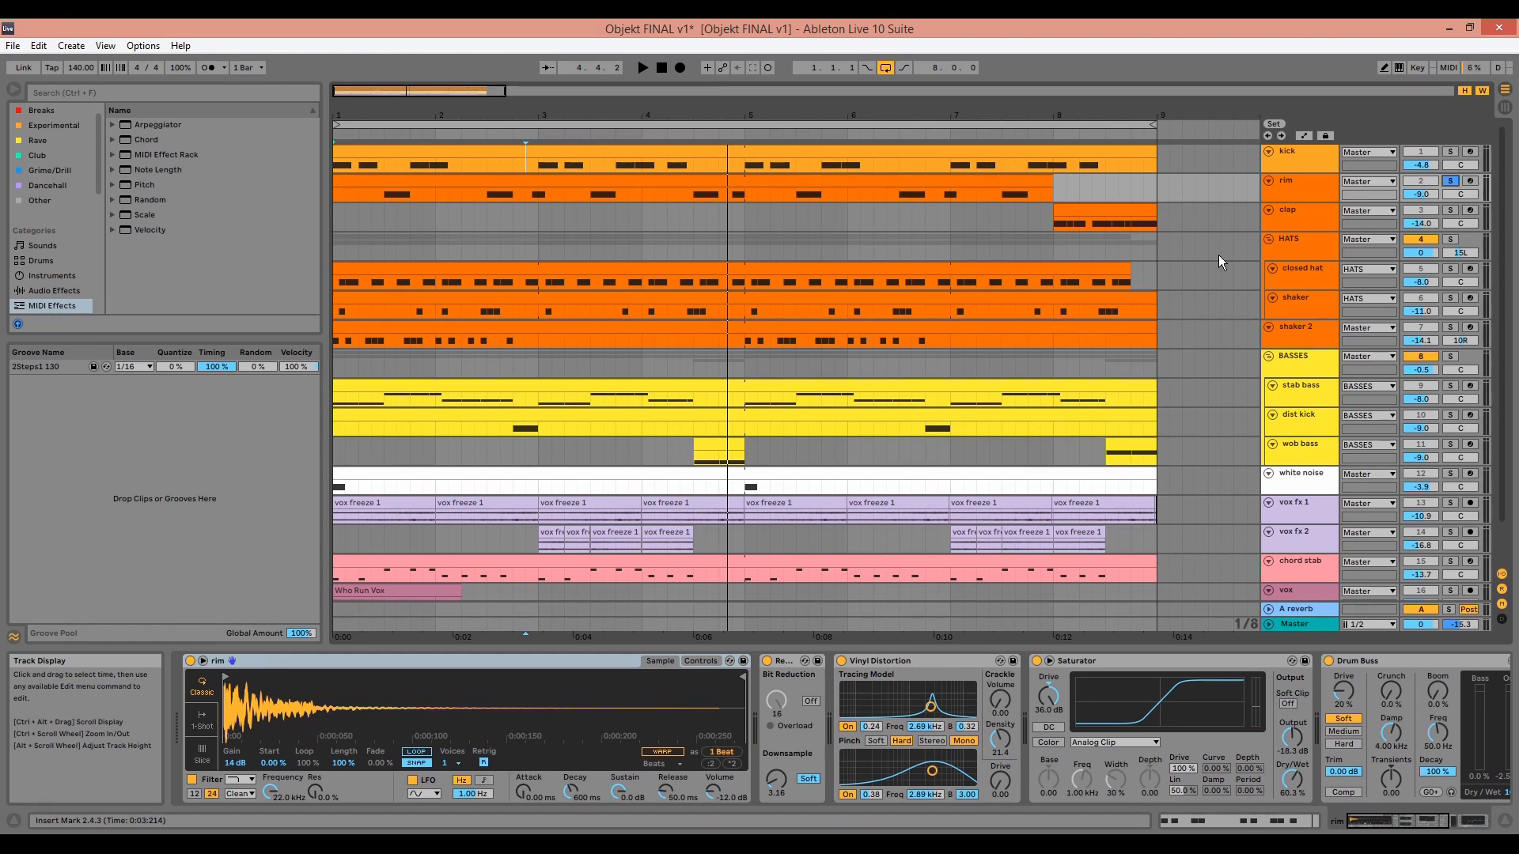
- Inspect the rim's effect chain in order: Redux, Vinyl Distortion, Saturator, Drum Buss and EQ Eight
click(795, 660)
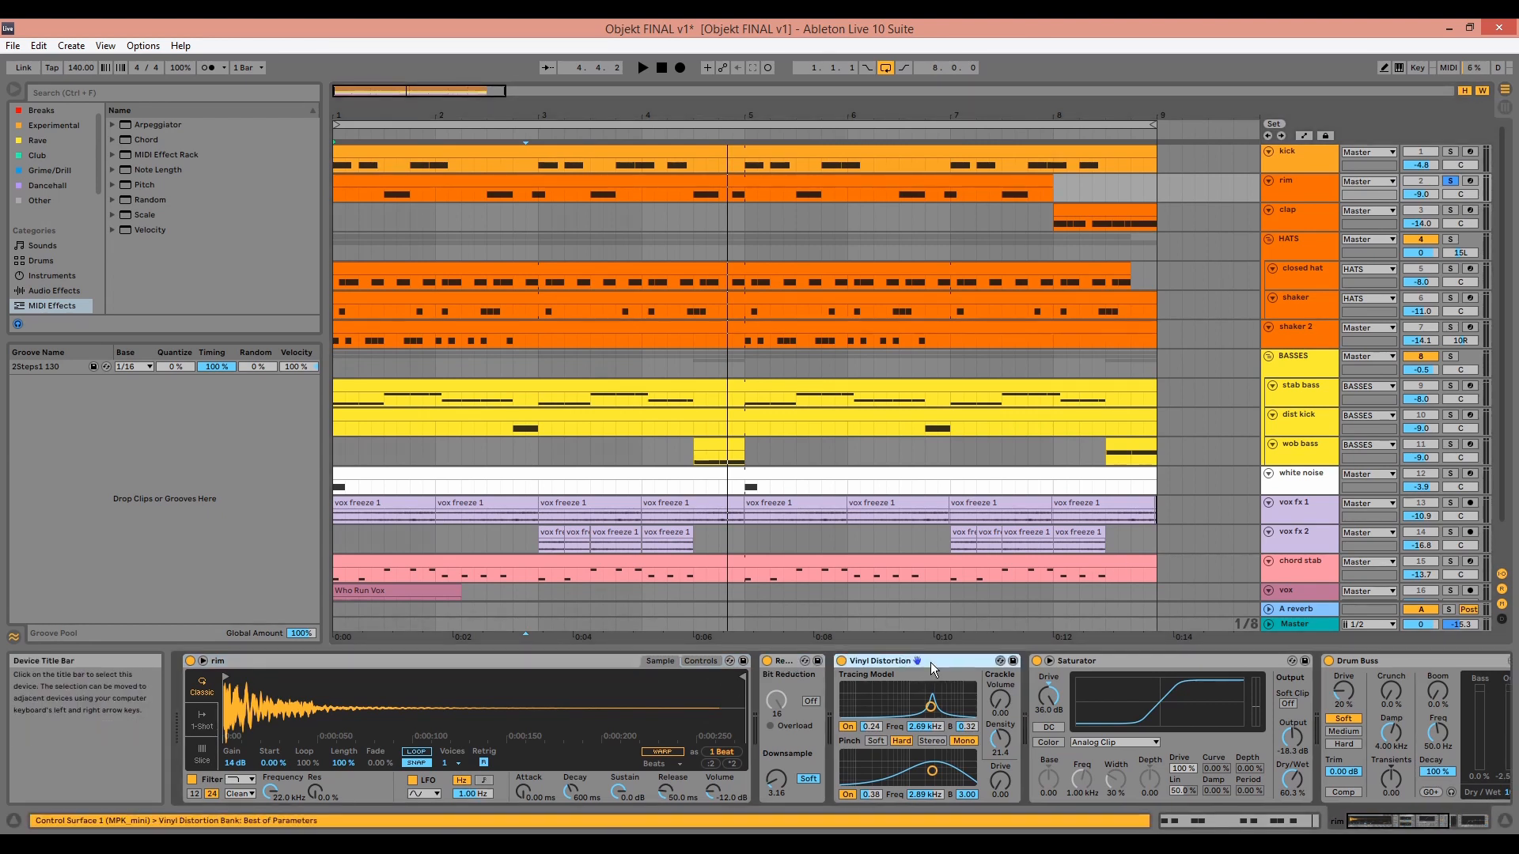
click(1097, 659)
click(1364, 821)
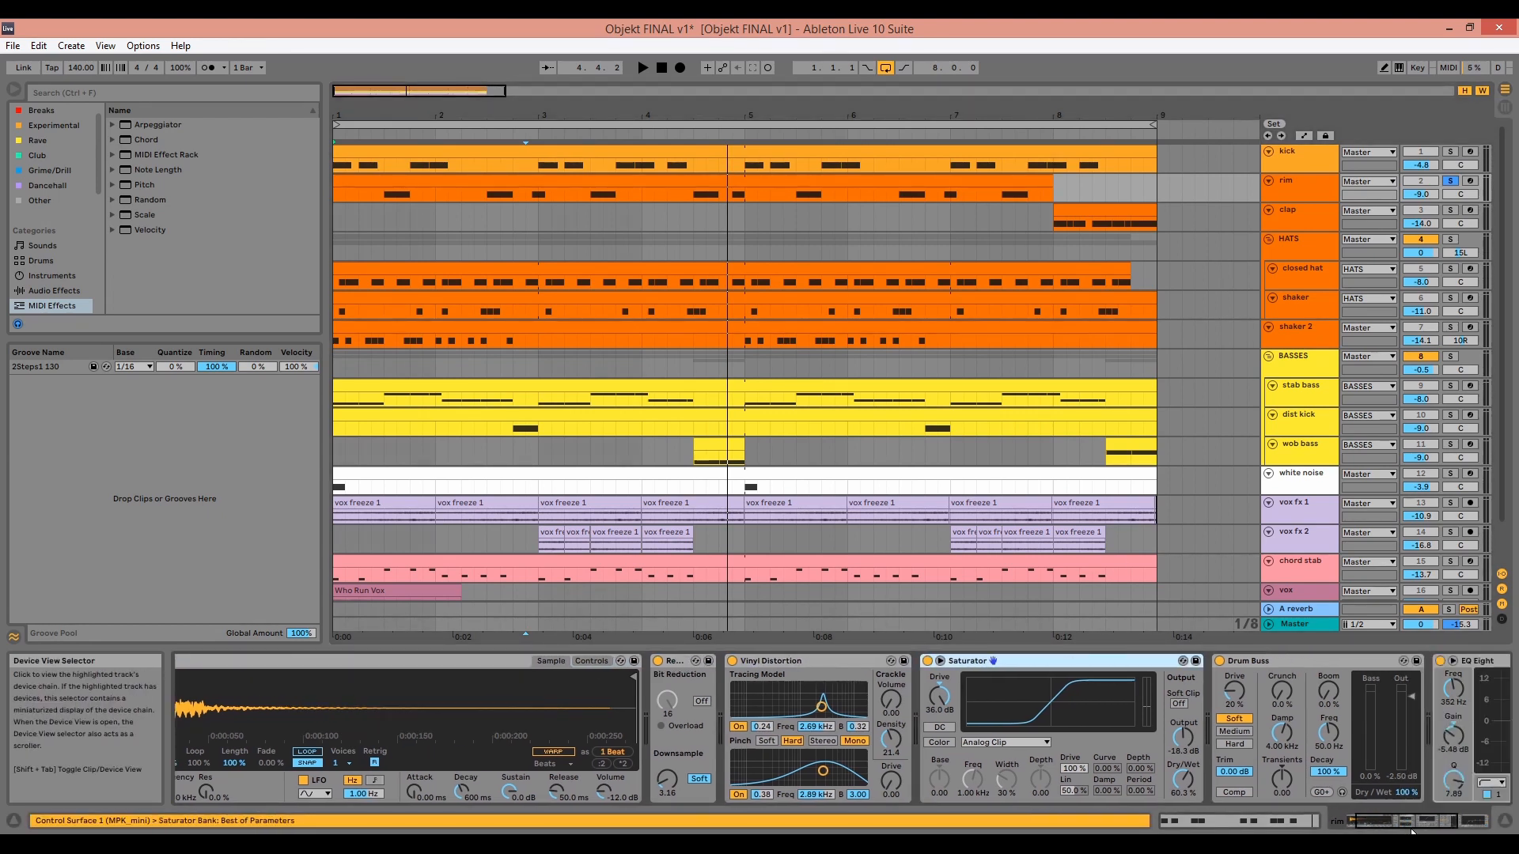
click(1133, 663)
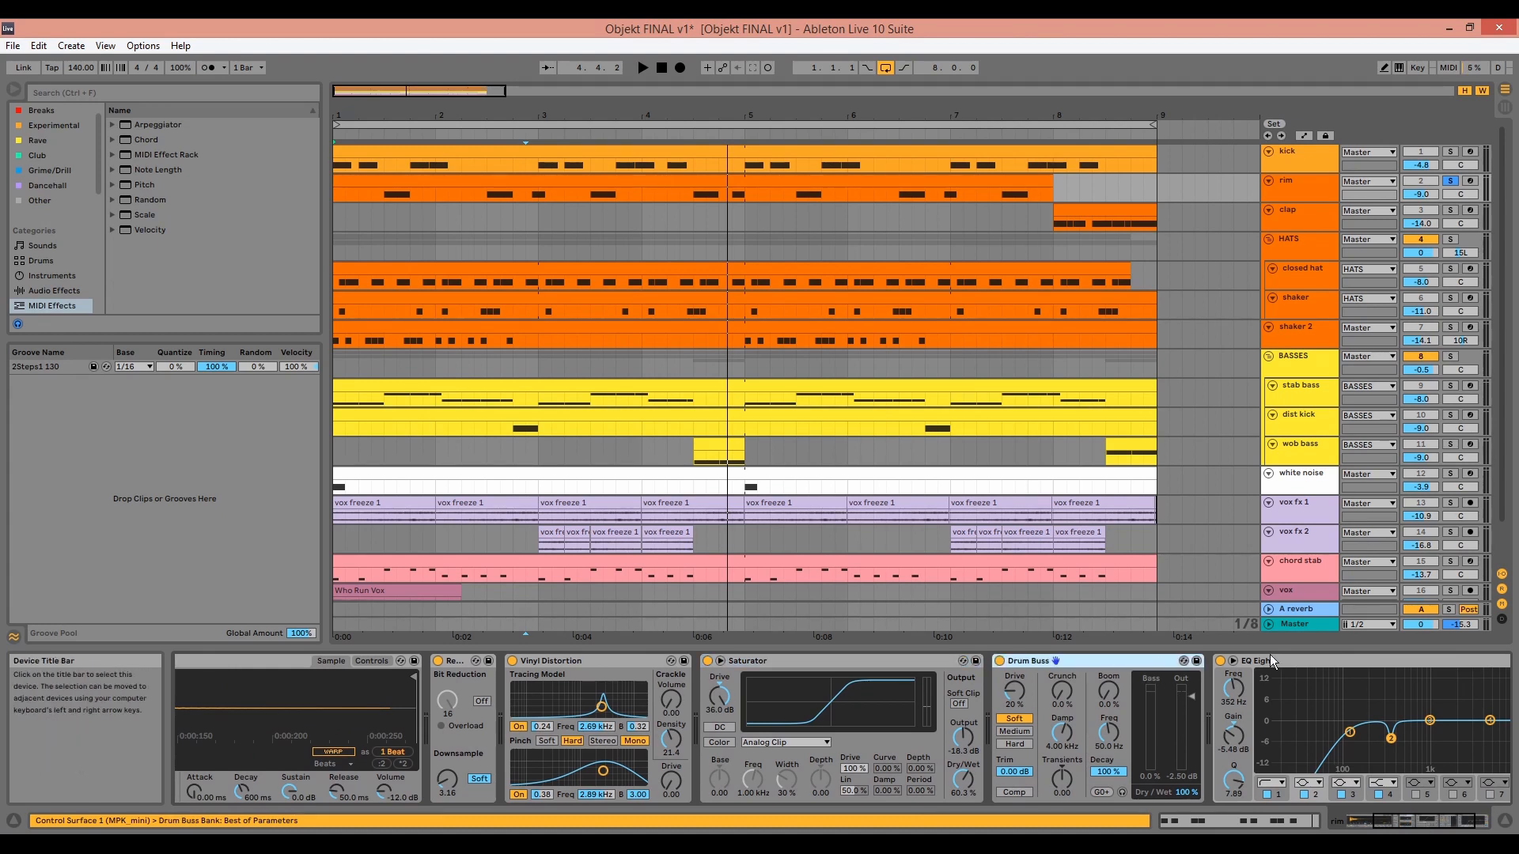
click(1365, 662)
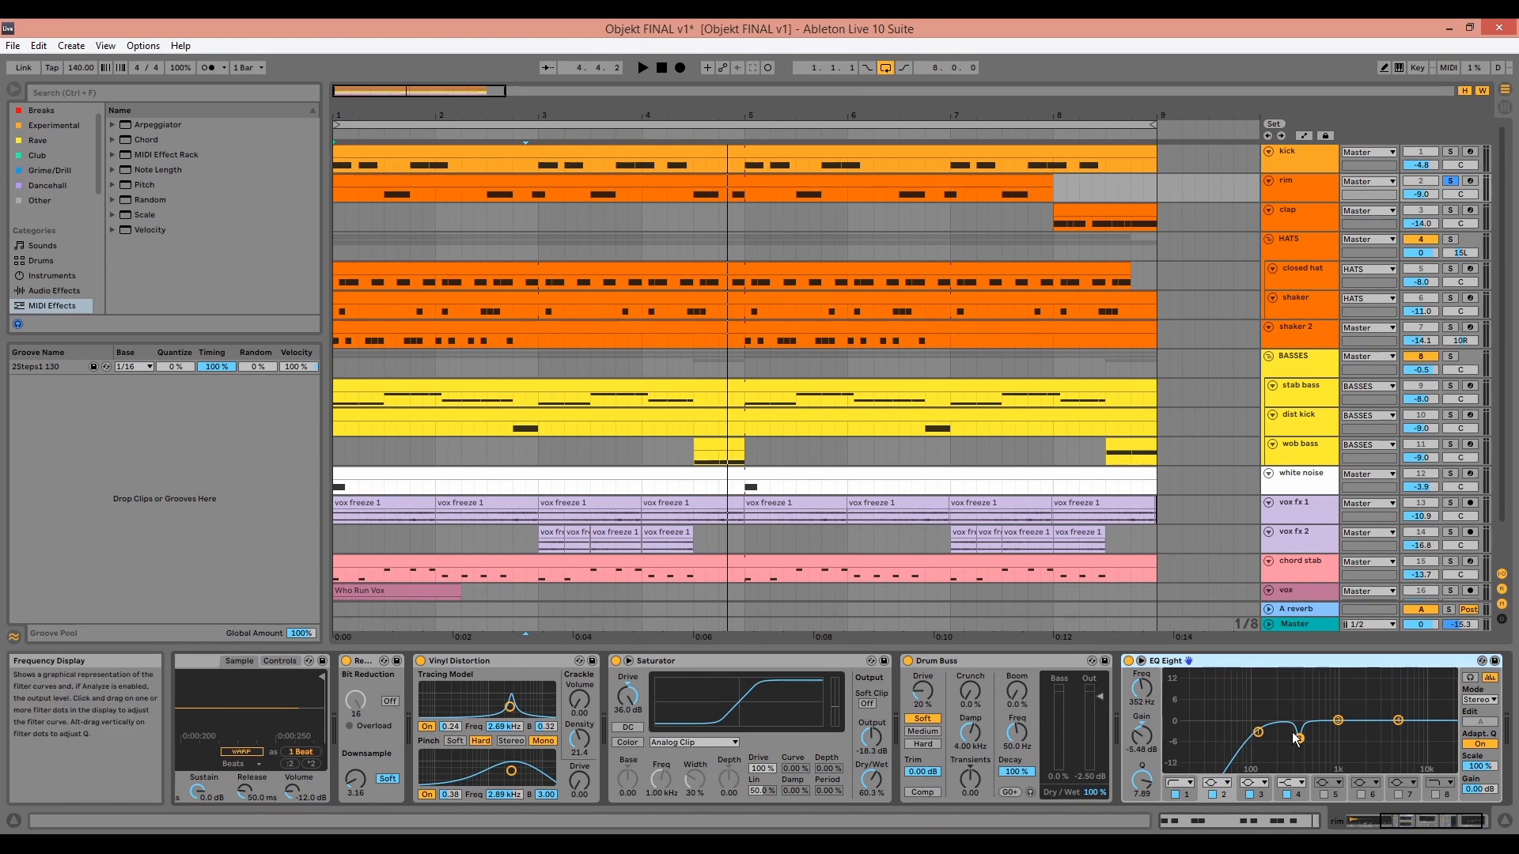
- Compare the rim with Redux, Vinyl Distortion, Saturator, Drum Buss and EQ Eight deactivated one by one, and undo the deactivations
key(space)
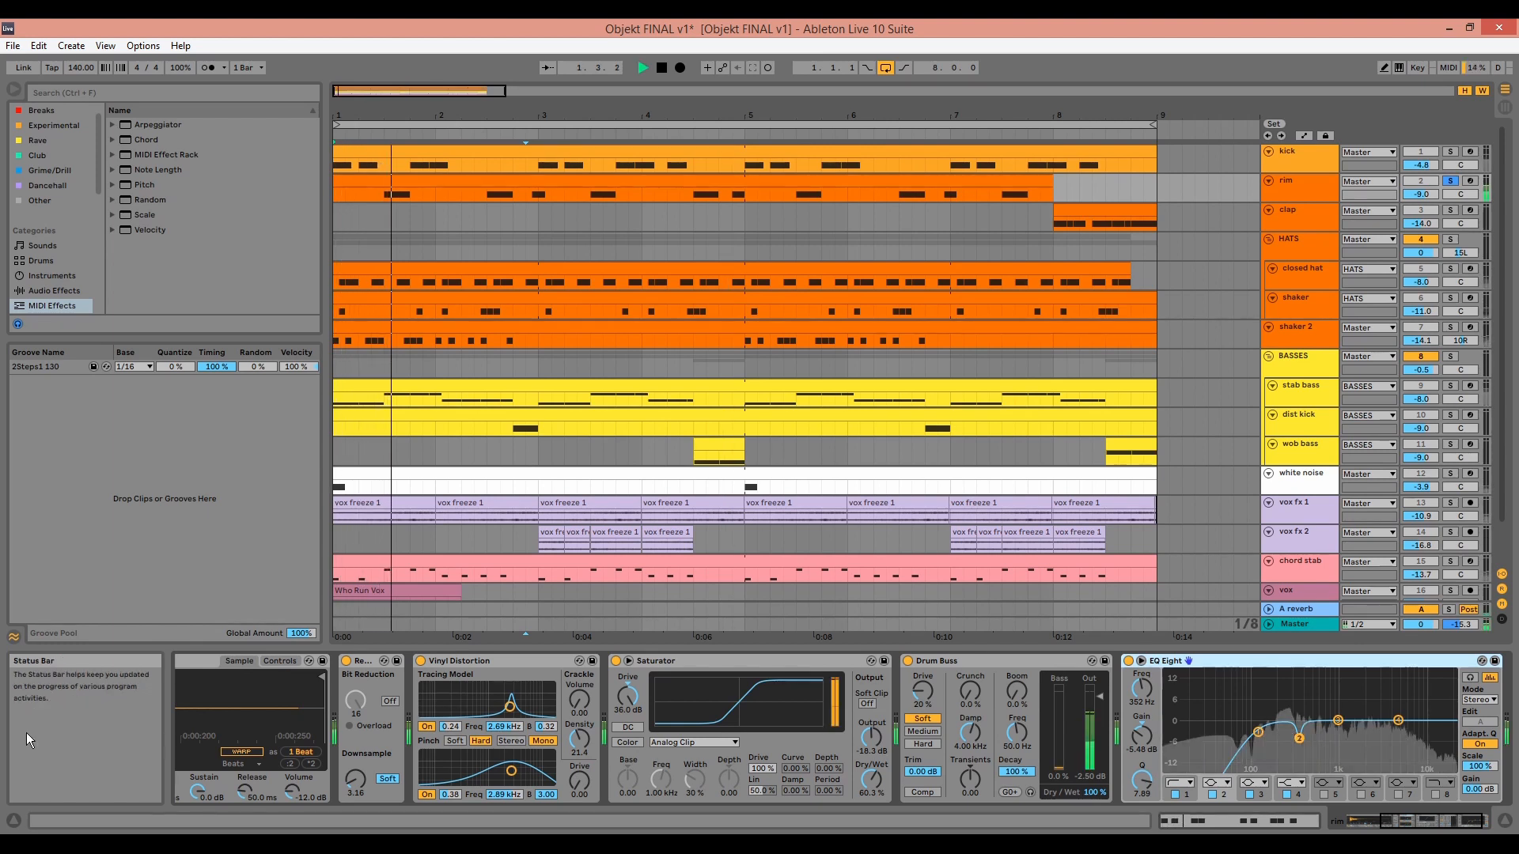
click(346, 660)
click(421, 660)
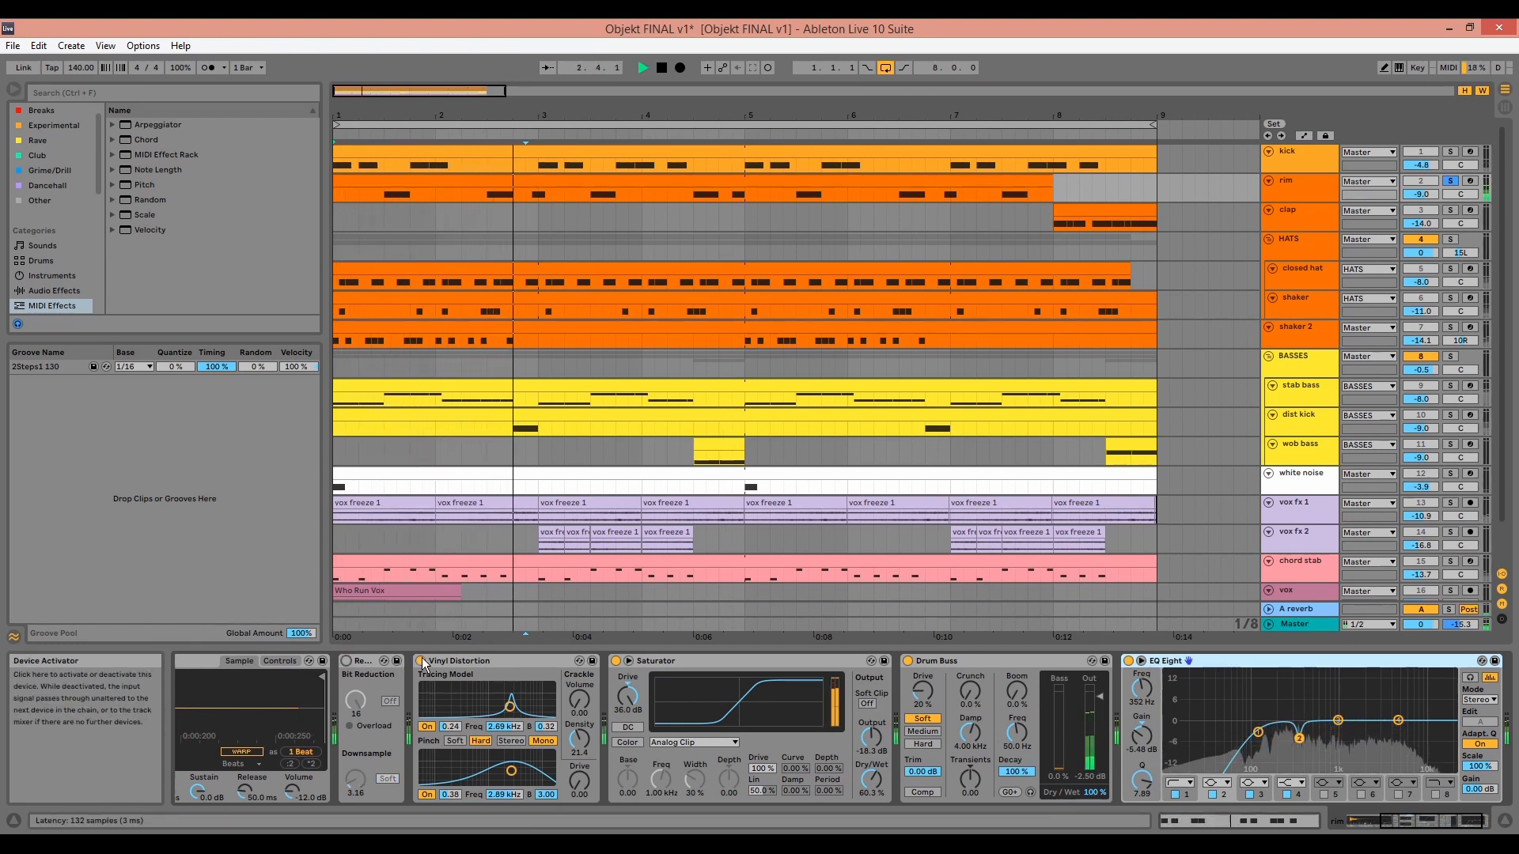
click(617, 661)
click(908, 662)
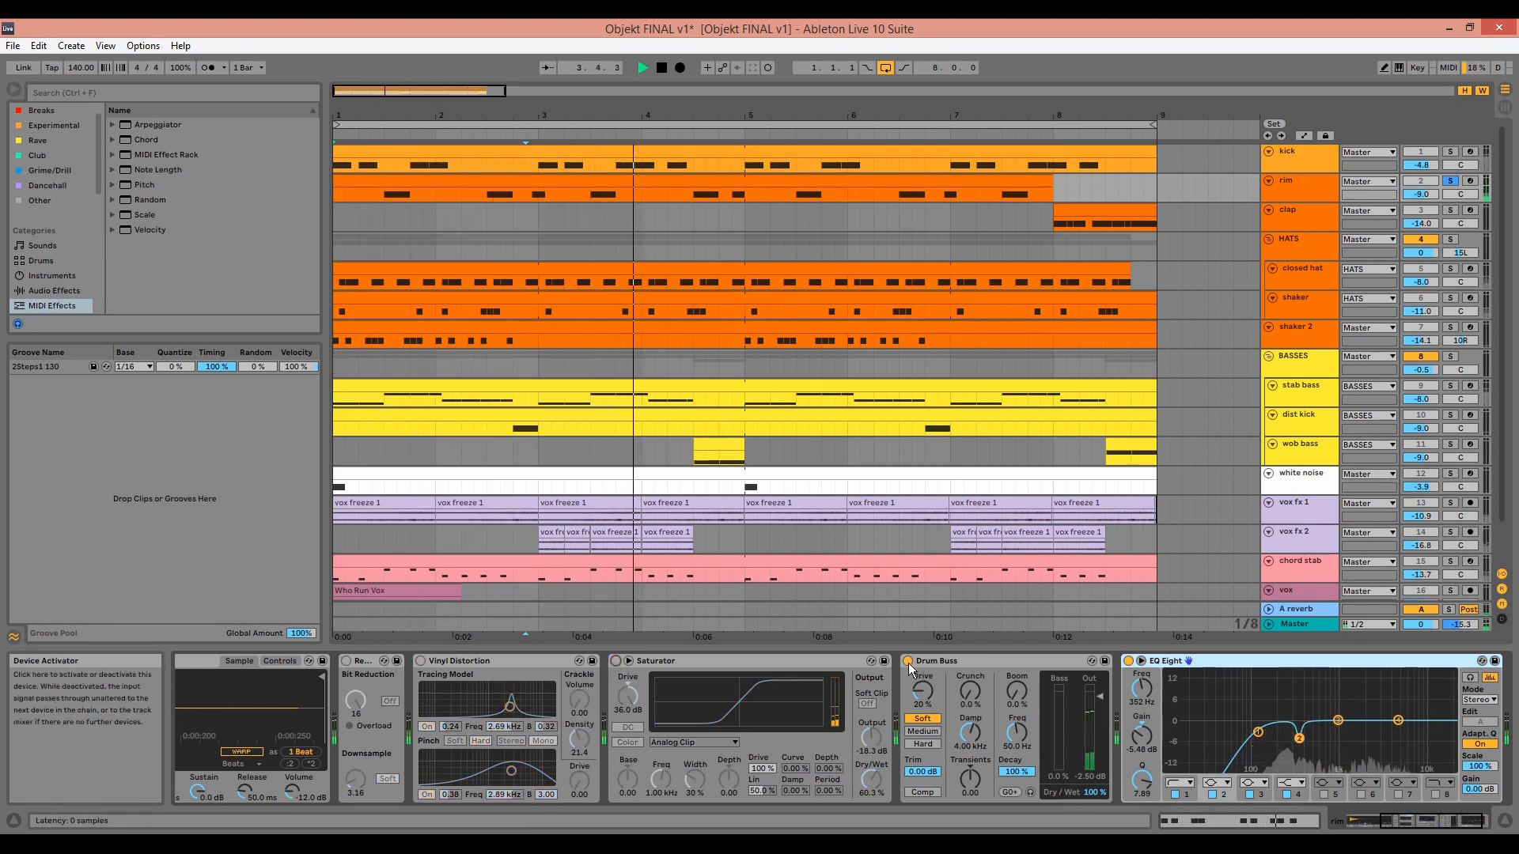
click(1129, 661)
key(ctrl+z)
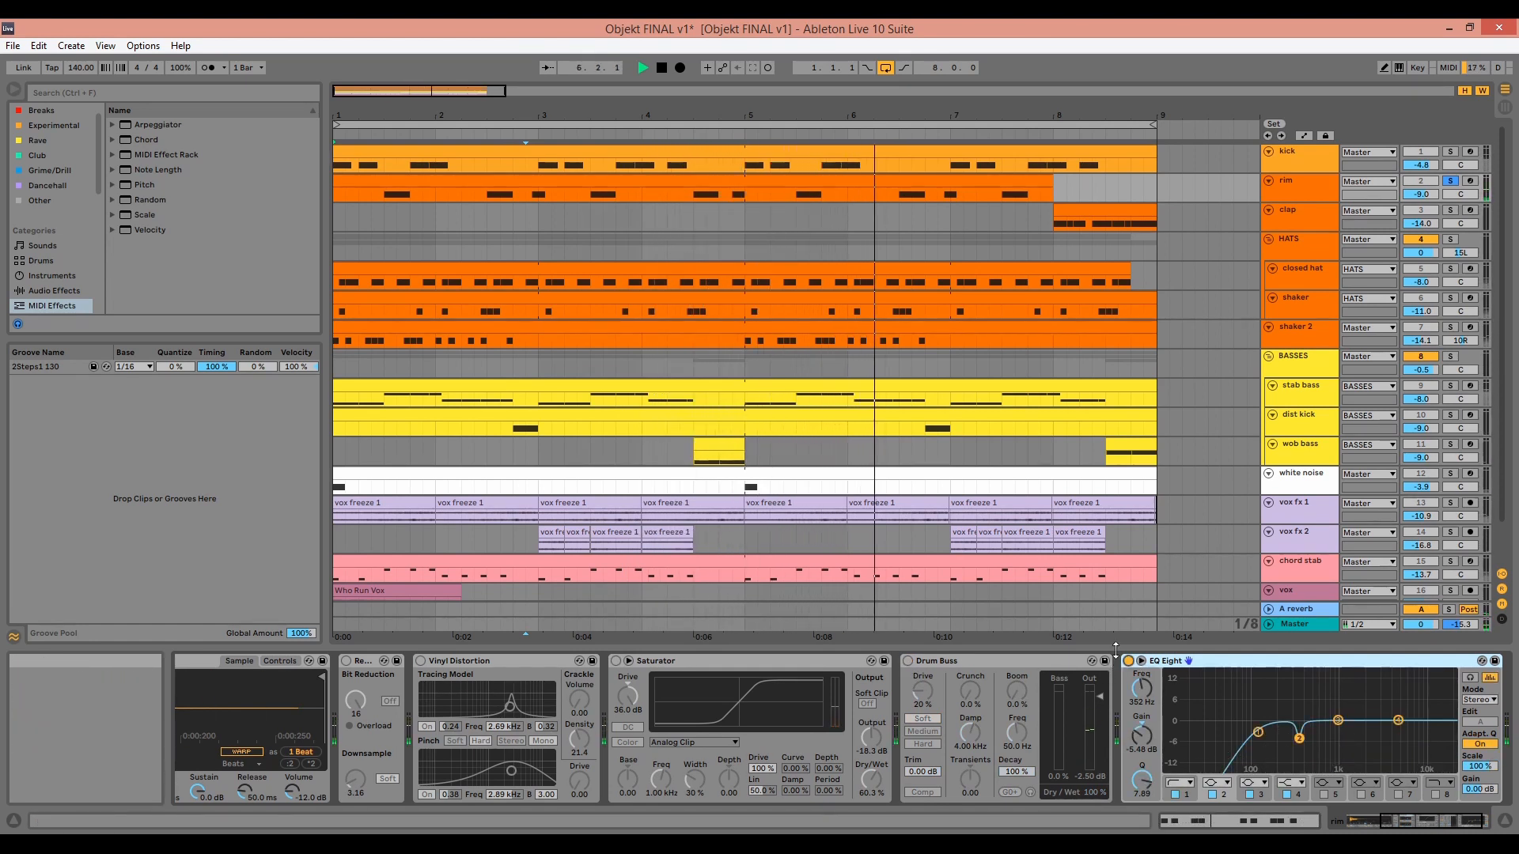
key(ctrl+z)
key(ctrl+z)
key(ctrl+z)
key(ctrl+z)
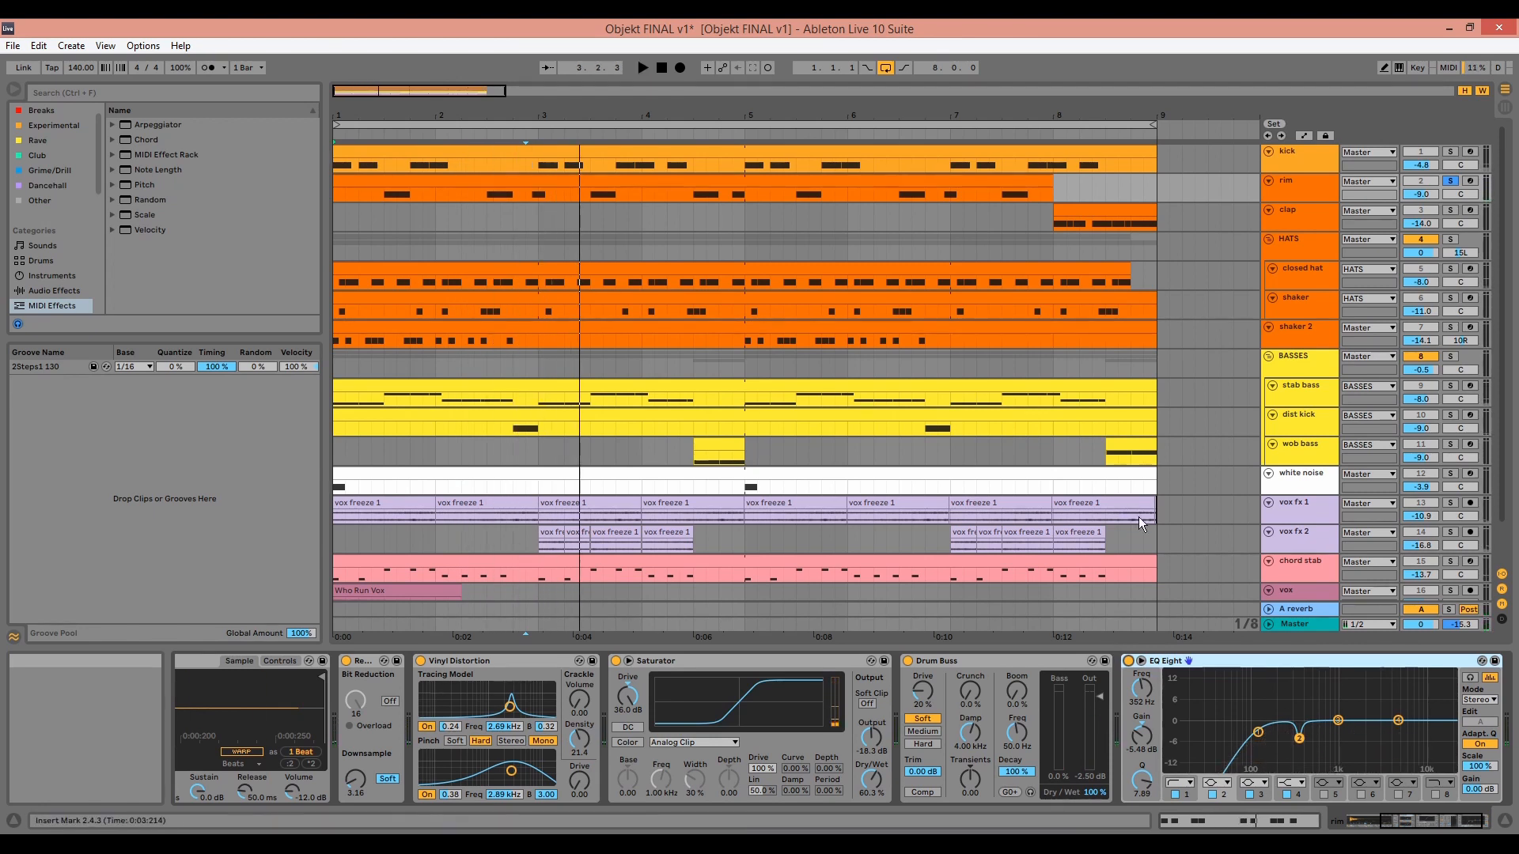
- Enlarge the rim track to check its reverb send, and inspect the devices on the A reverb return track
click(1302, 195)
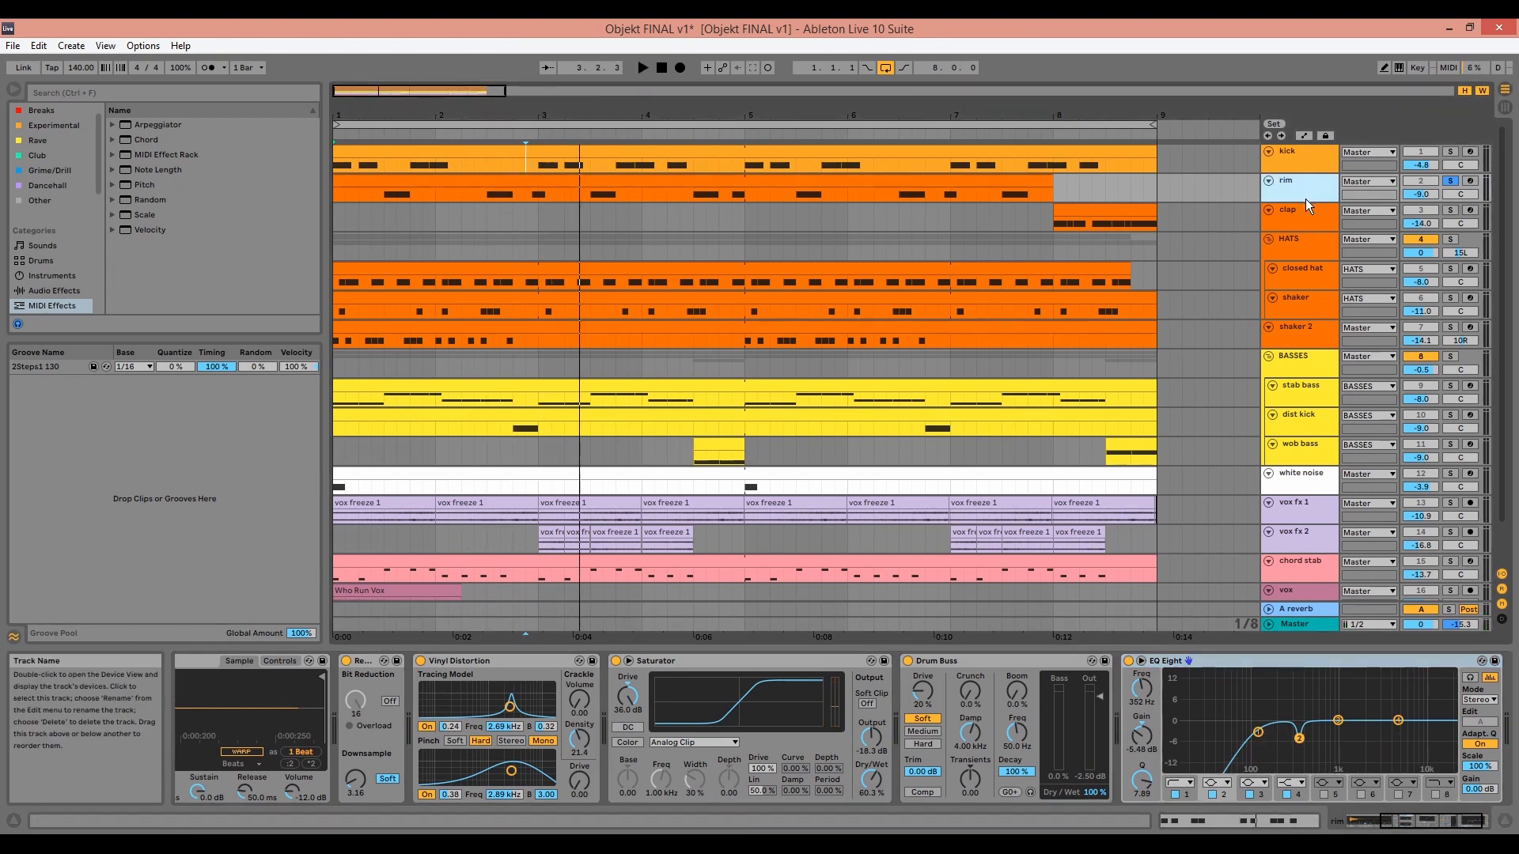
drag(1305, 202, 1306, 216)
click(1416, 210)
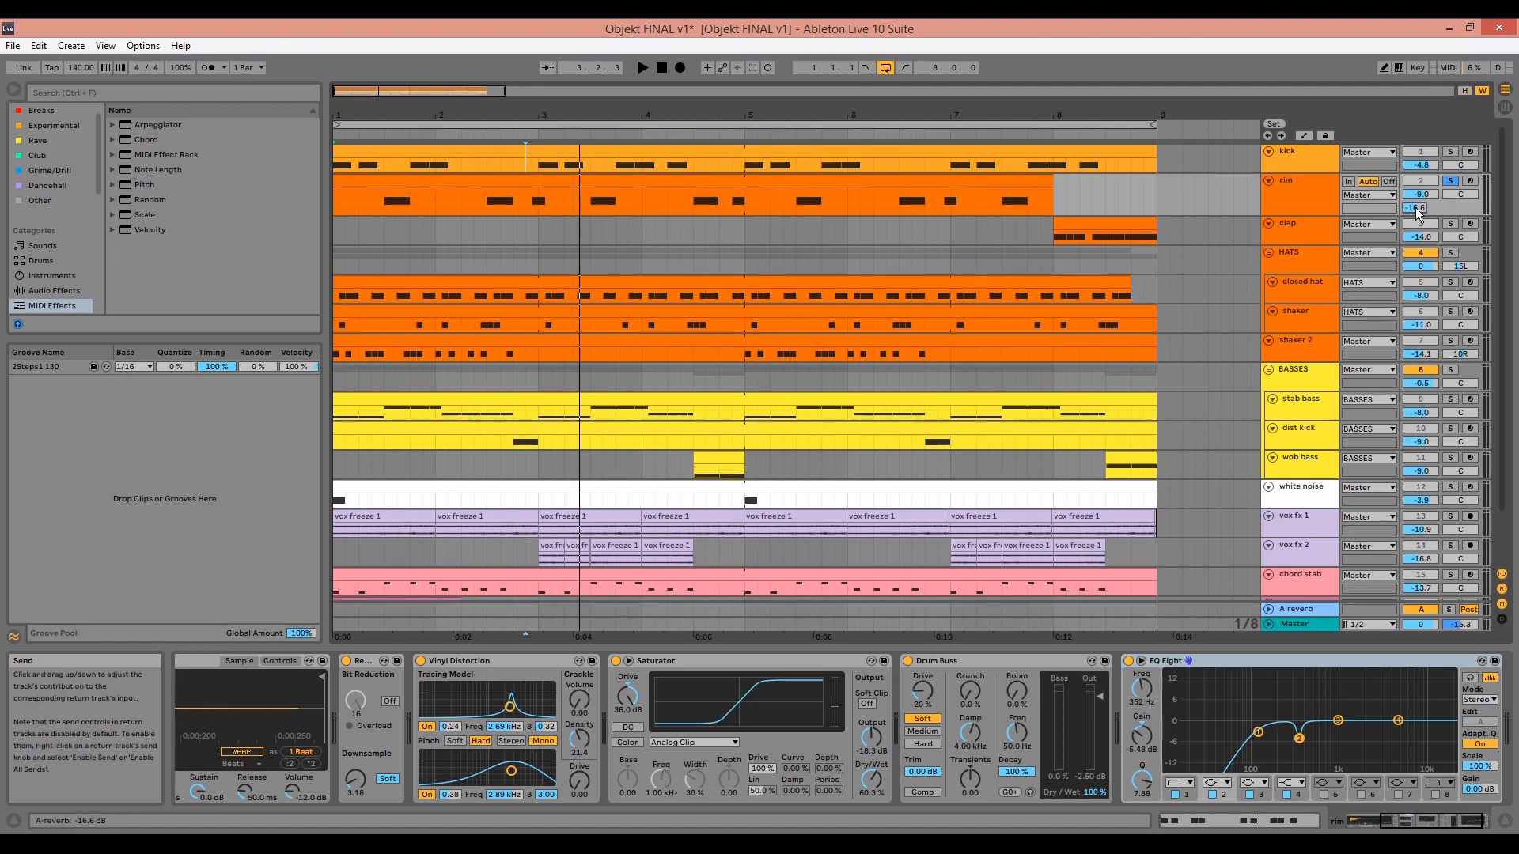
click(1317, 610)
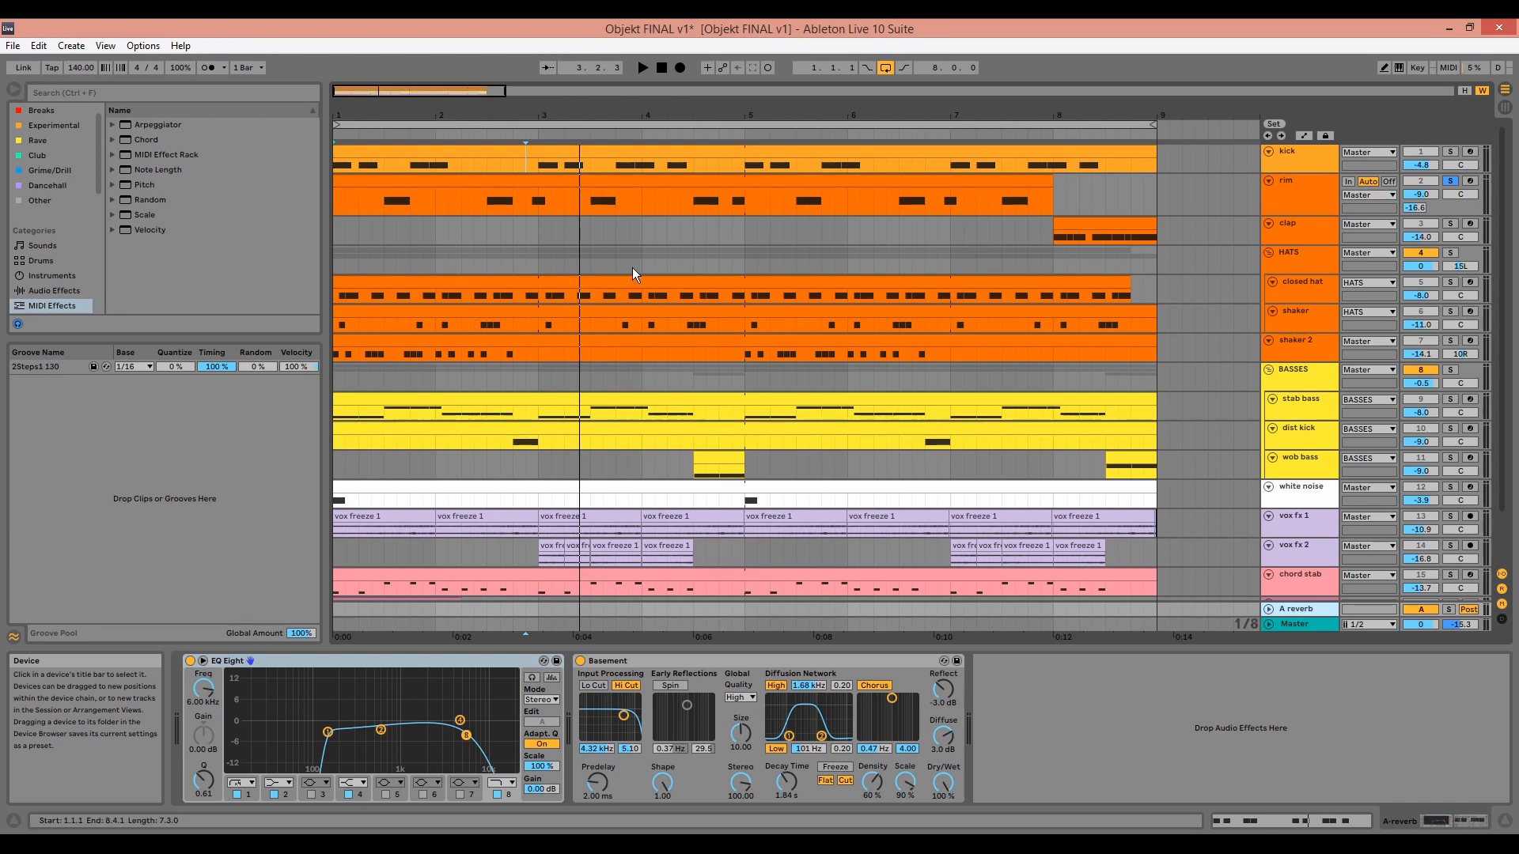
- Examine the rim clip's MIDI pattern during playback, unsolo the rim track, and return to its device chain
double_click(635, 180)
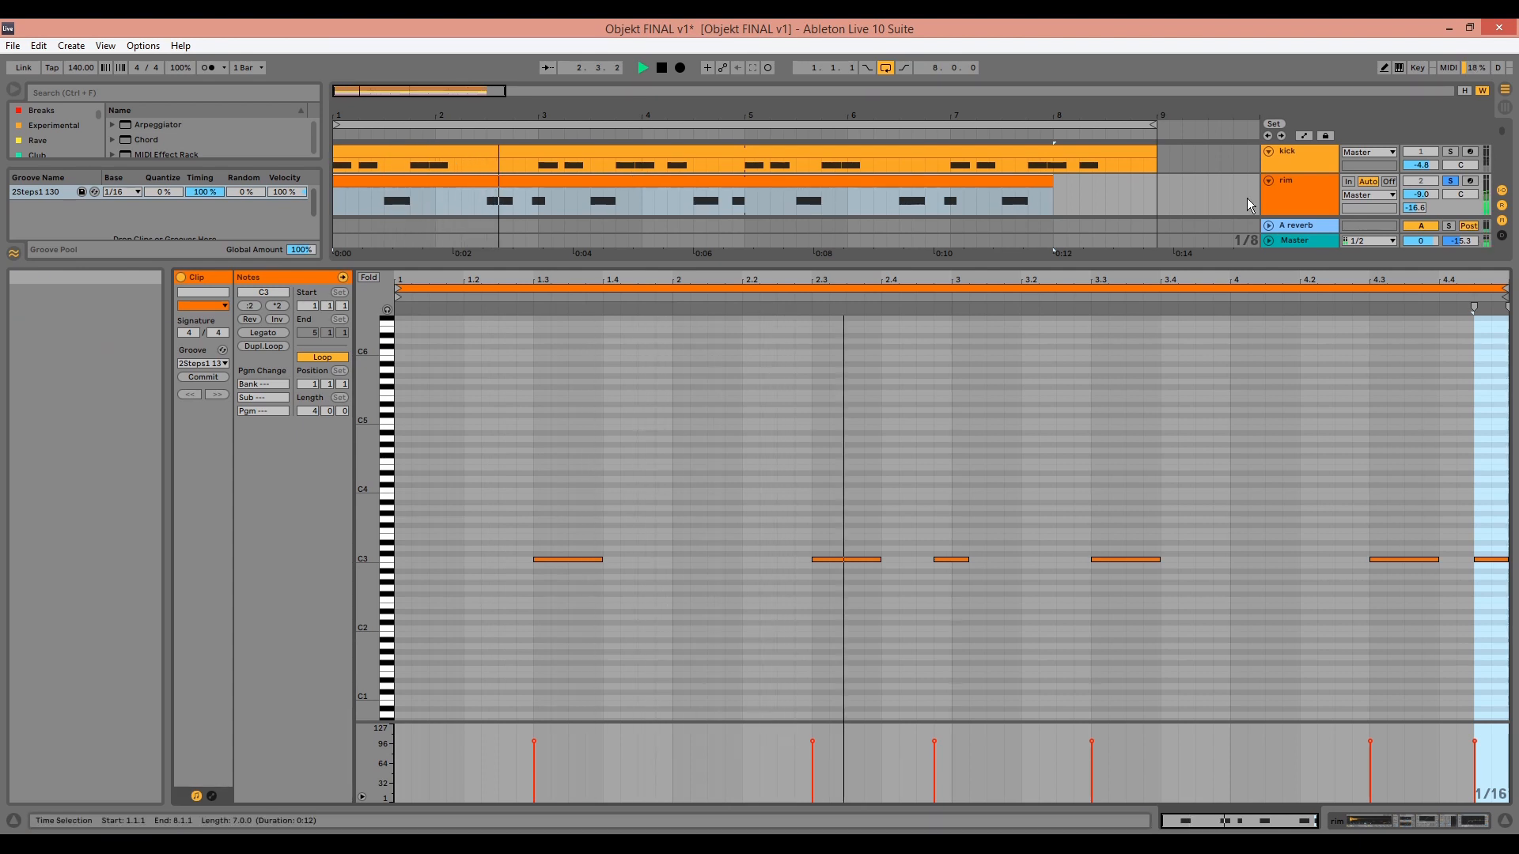
click(1451, 181)
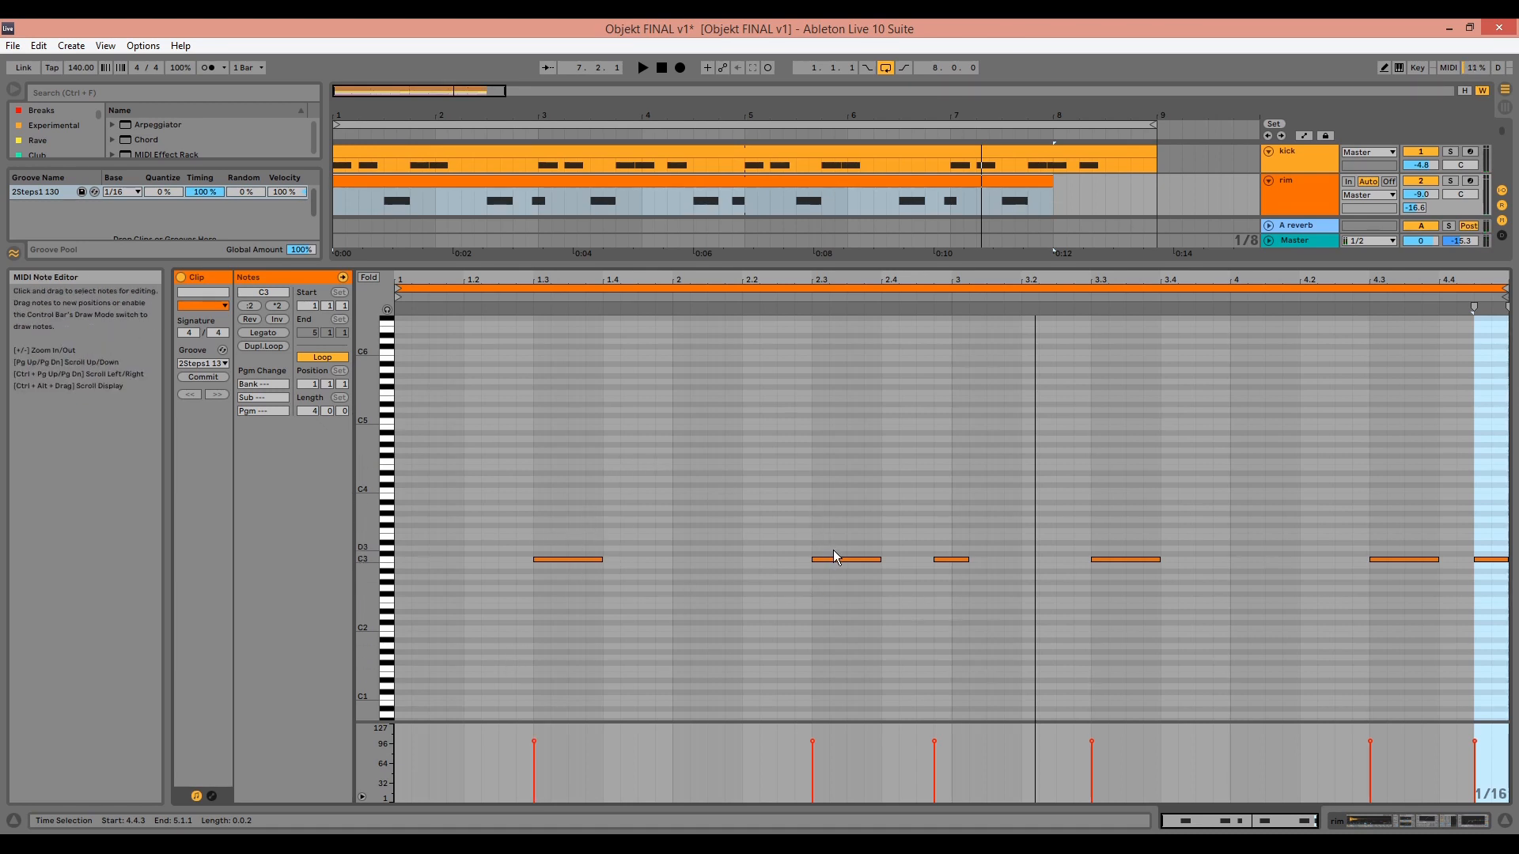
click(52, 193)
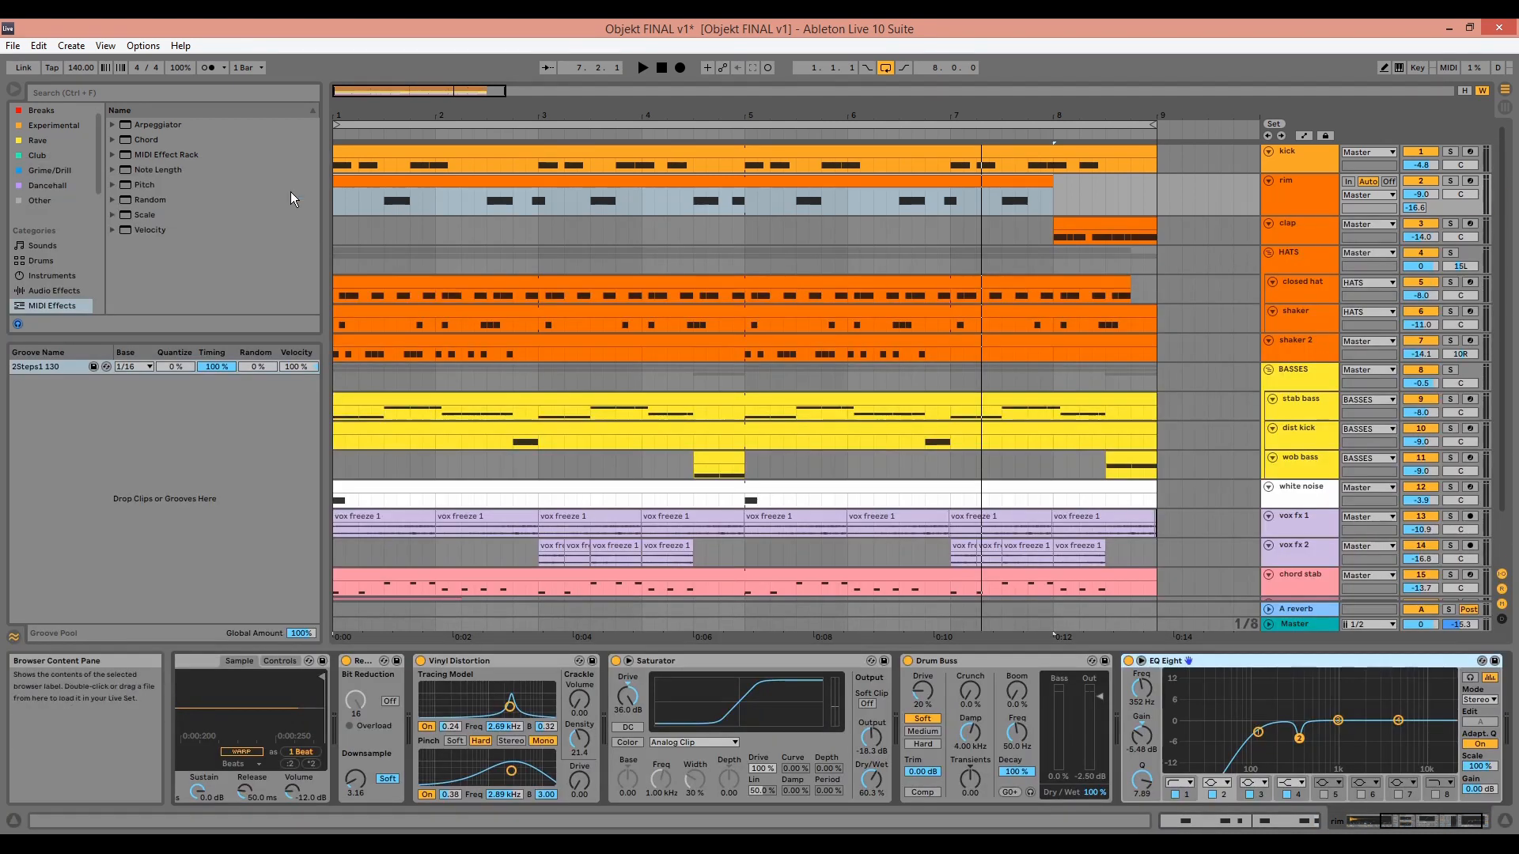
- Display the clap track's device chain and play the arrangement with the start marker at bar 5
click(1086, 220)
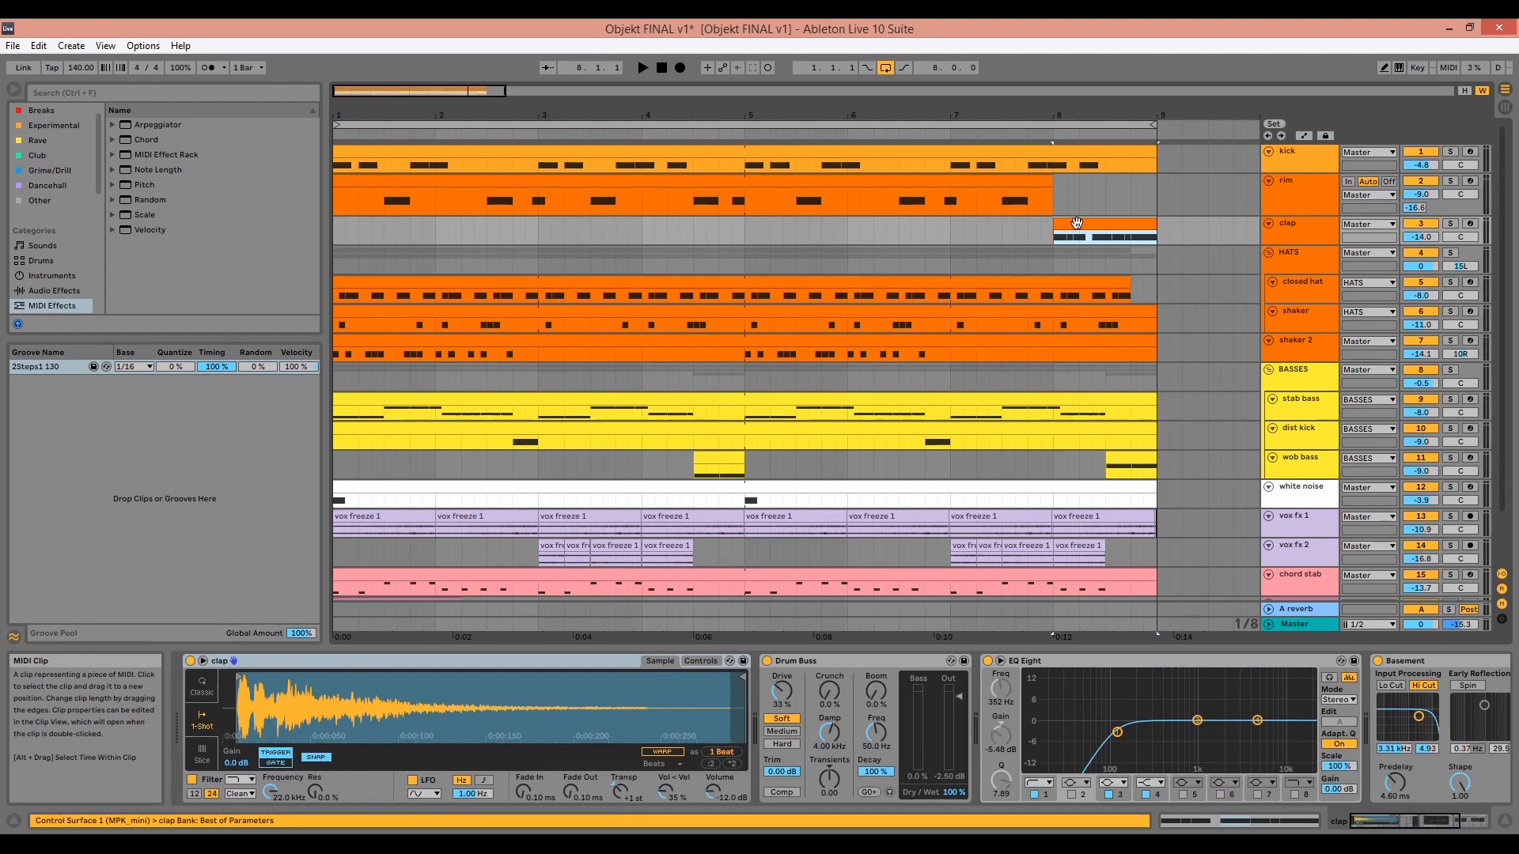
click(743, 235)
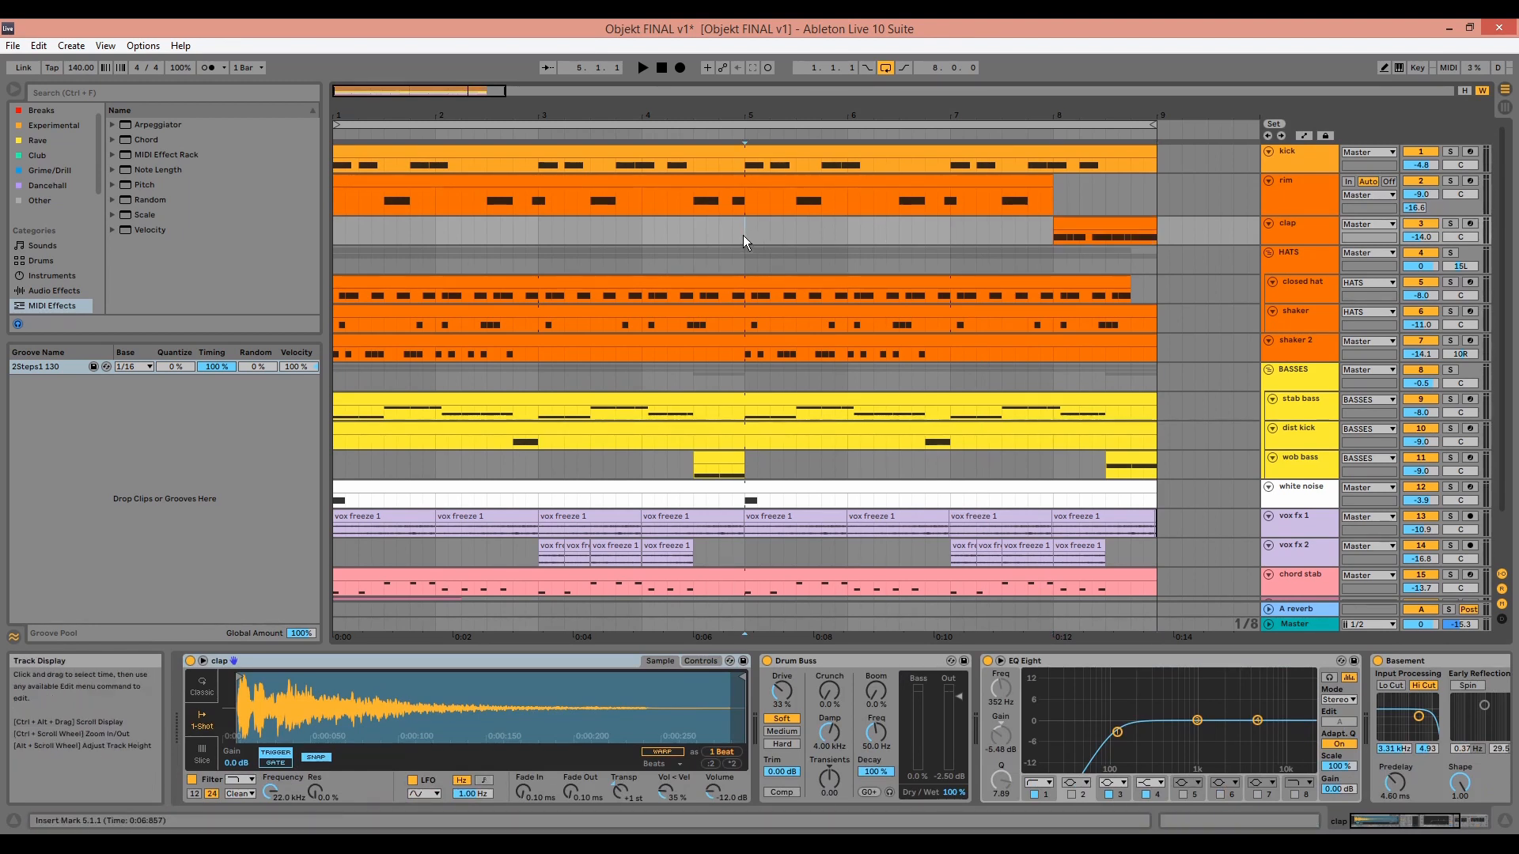
key(space)
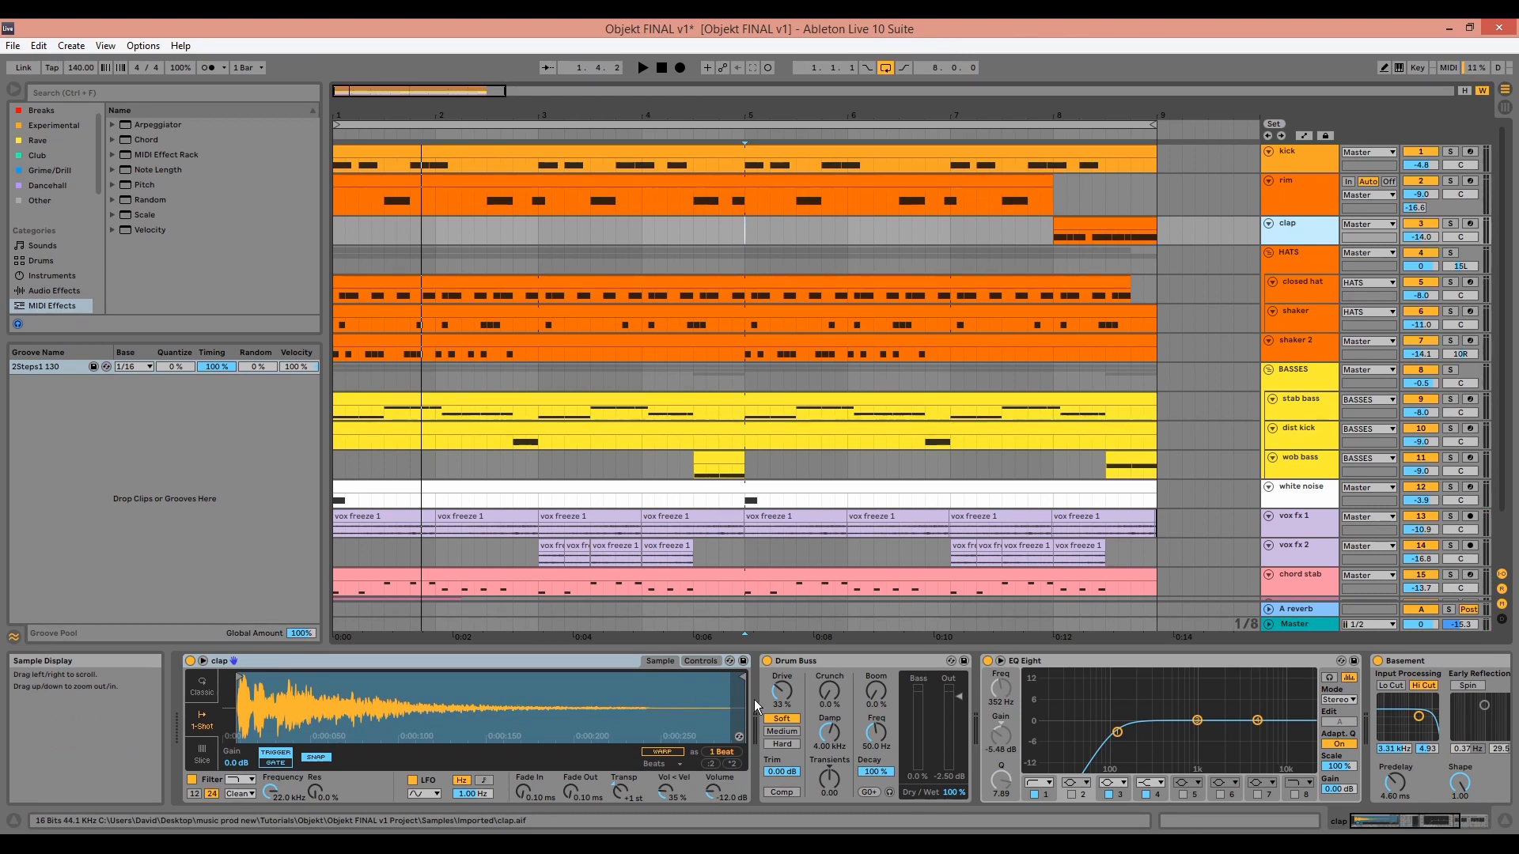
- Inspect the clap's Drum Buss, EQ Eight and Basement reverb, and enlarge the clap track to check its reverb send
click(838, 653)
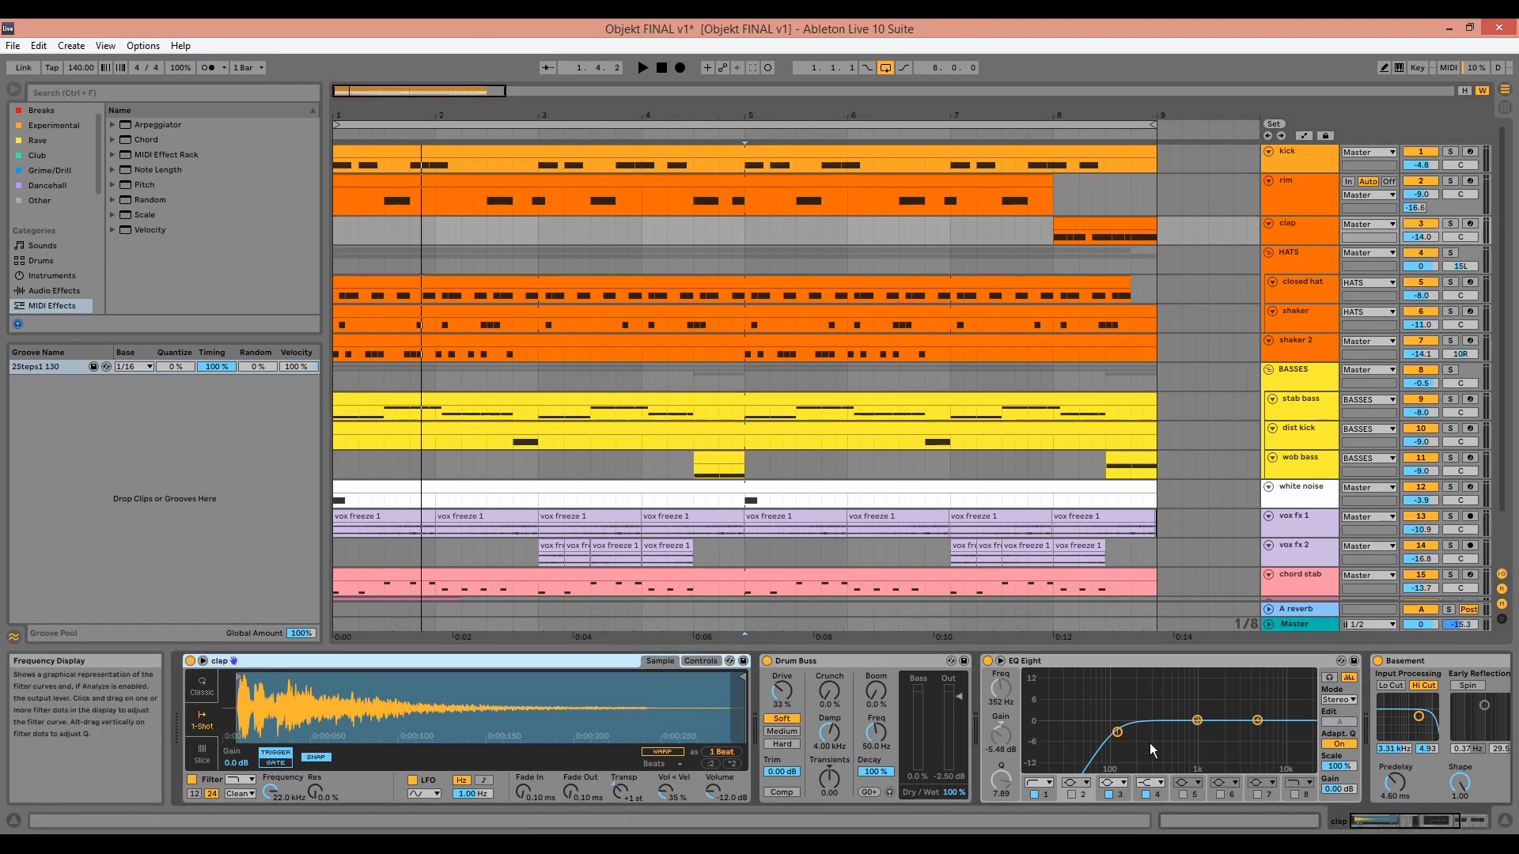
drag(1374, 821, 1407, 819)
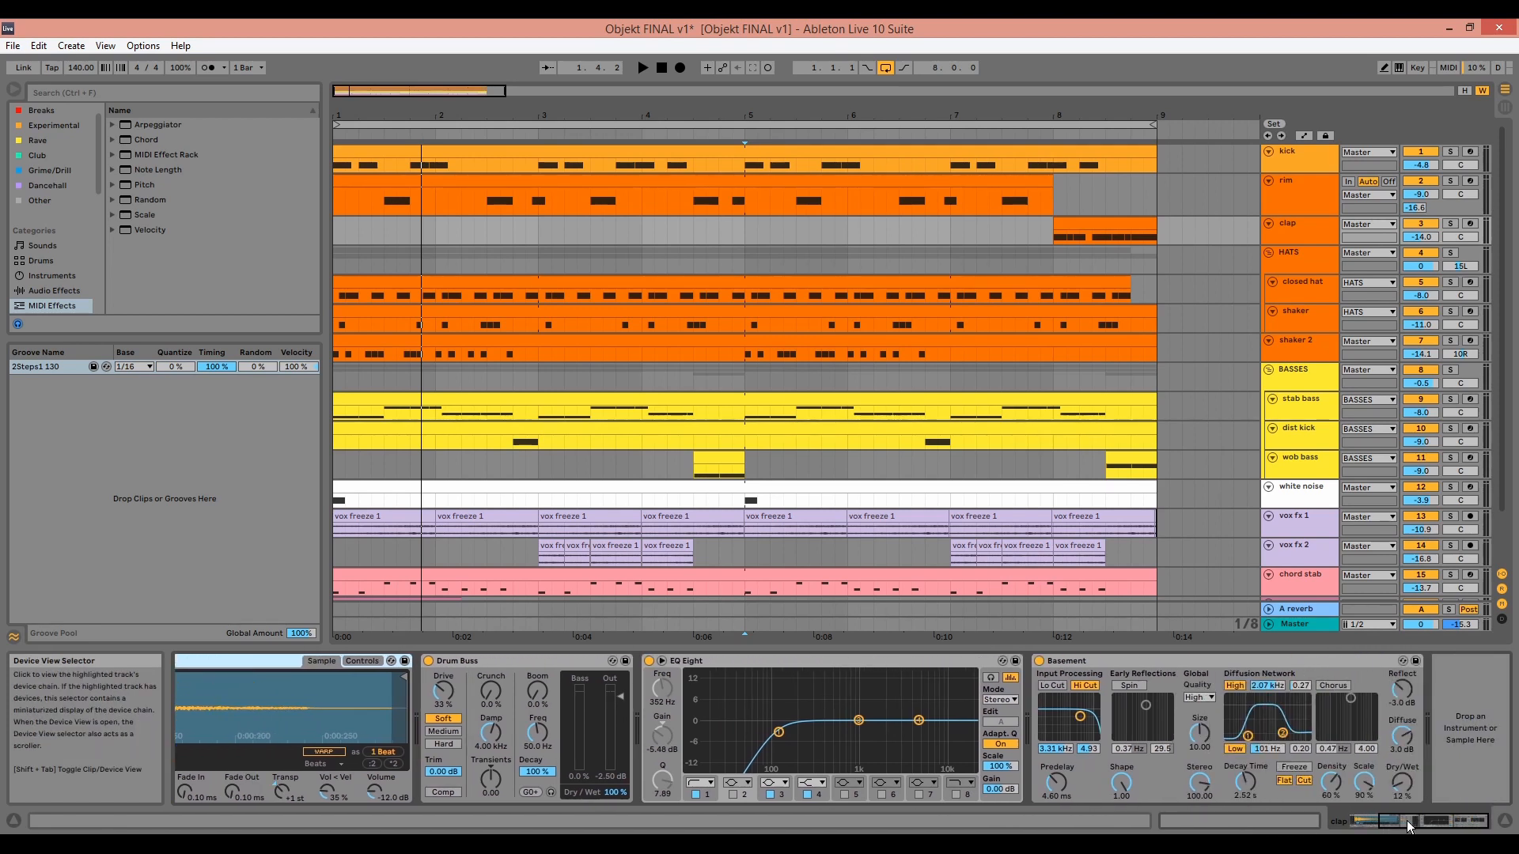
click(1147, 658)
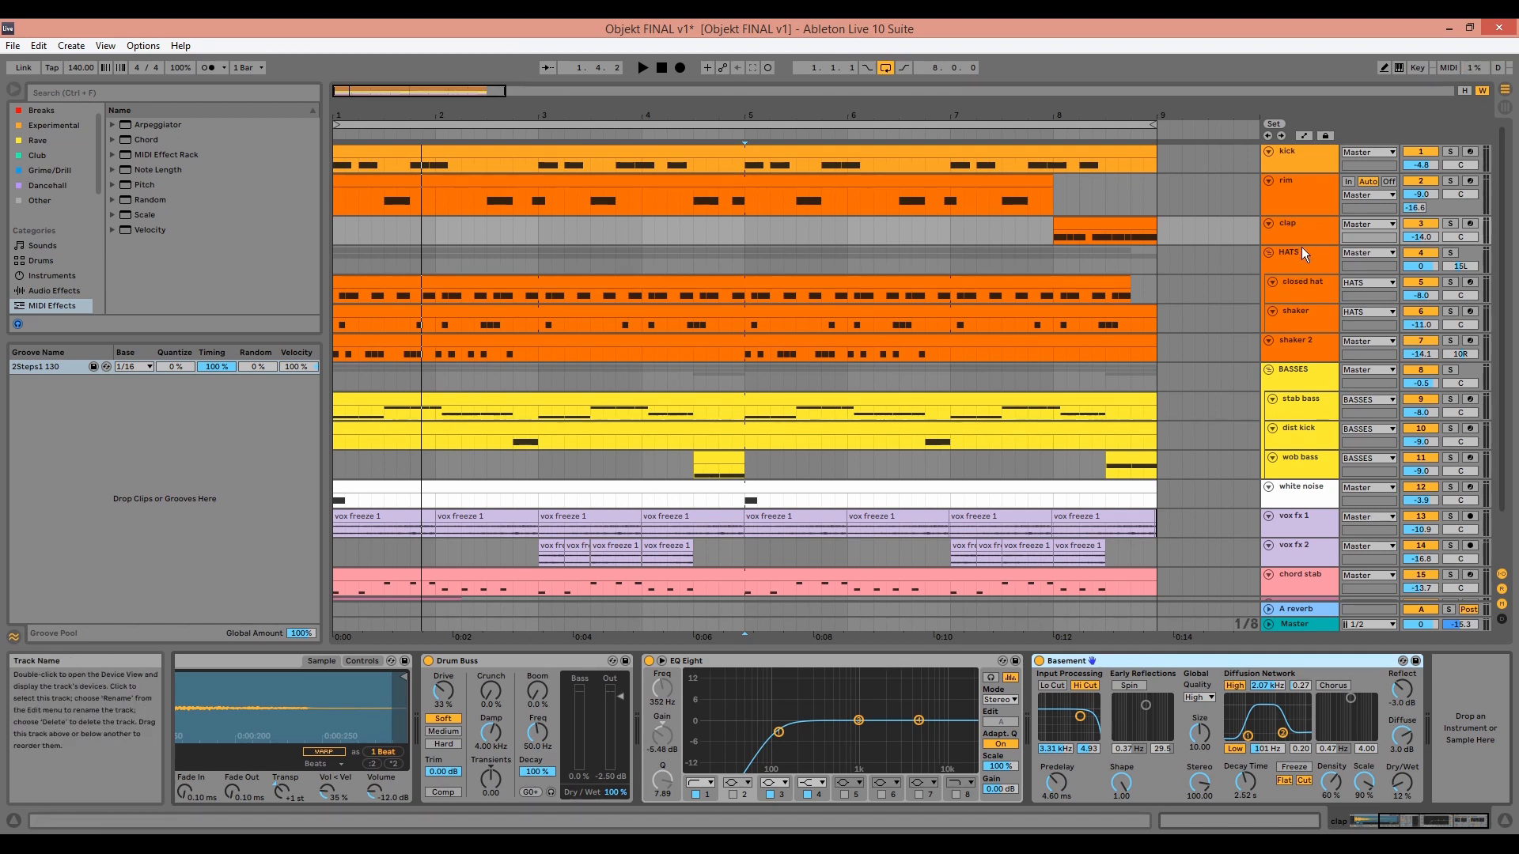
drag(1302, 246, 1306, 259)
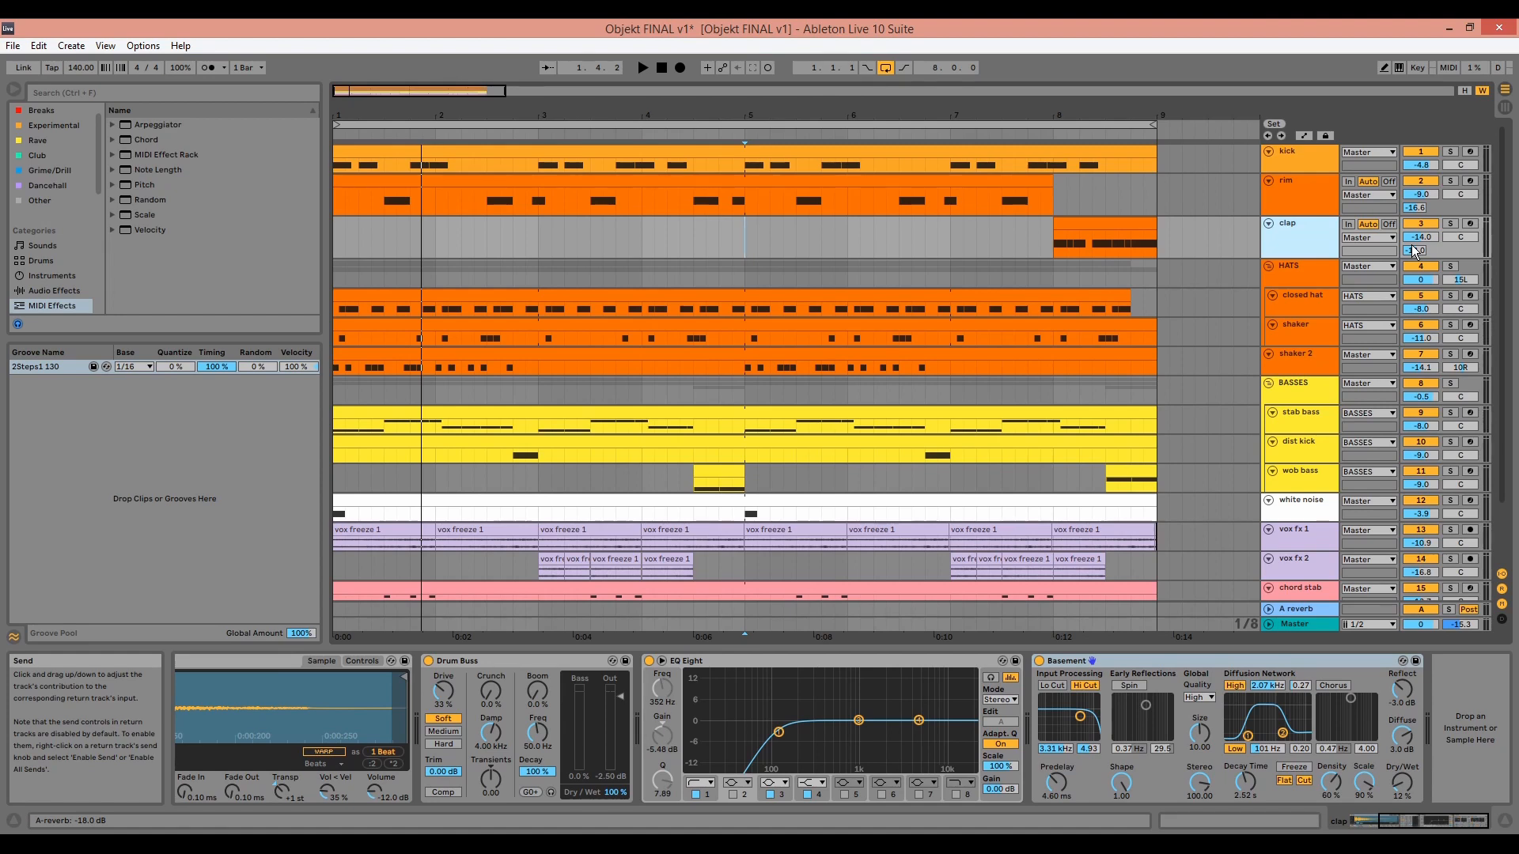
- Solo the clap track and play it while examining its clip's MIDI pattern, and return to the clap's device chain
click(1450, 224)
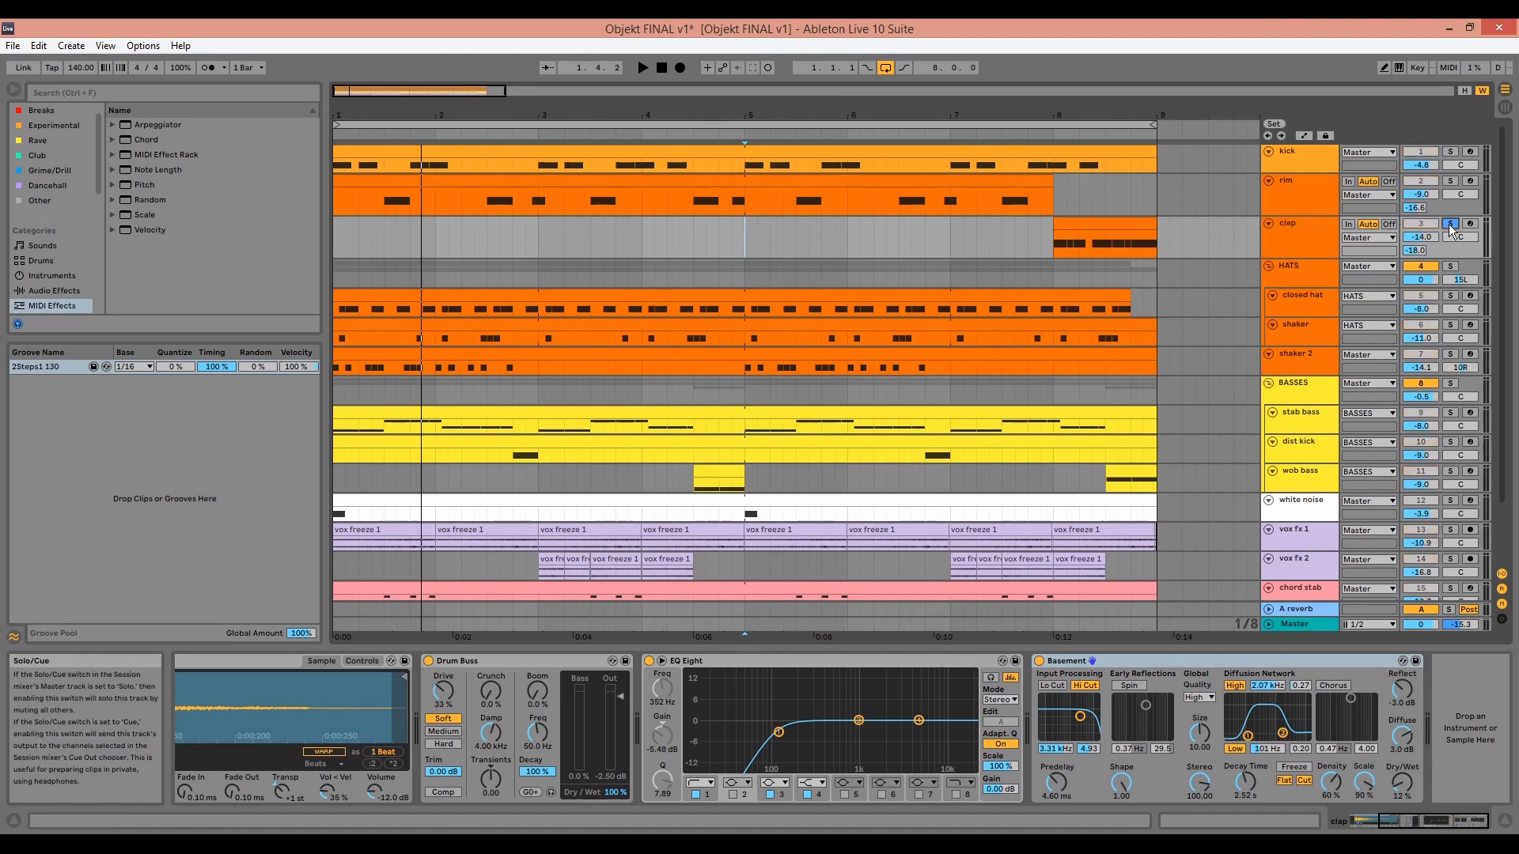
click(1100, 222)
double_click(1099, 222)
key(space)
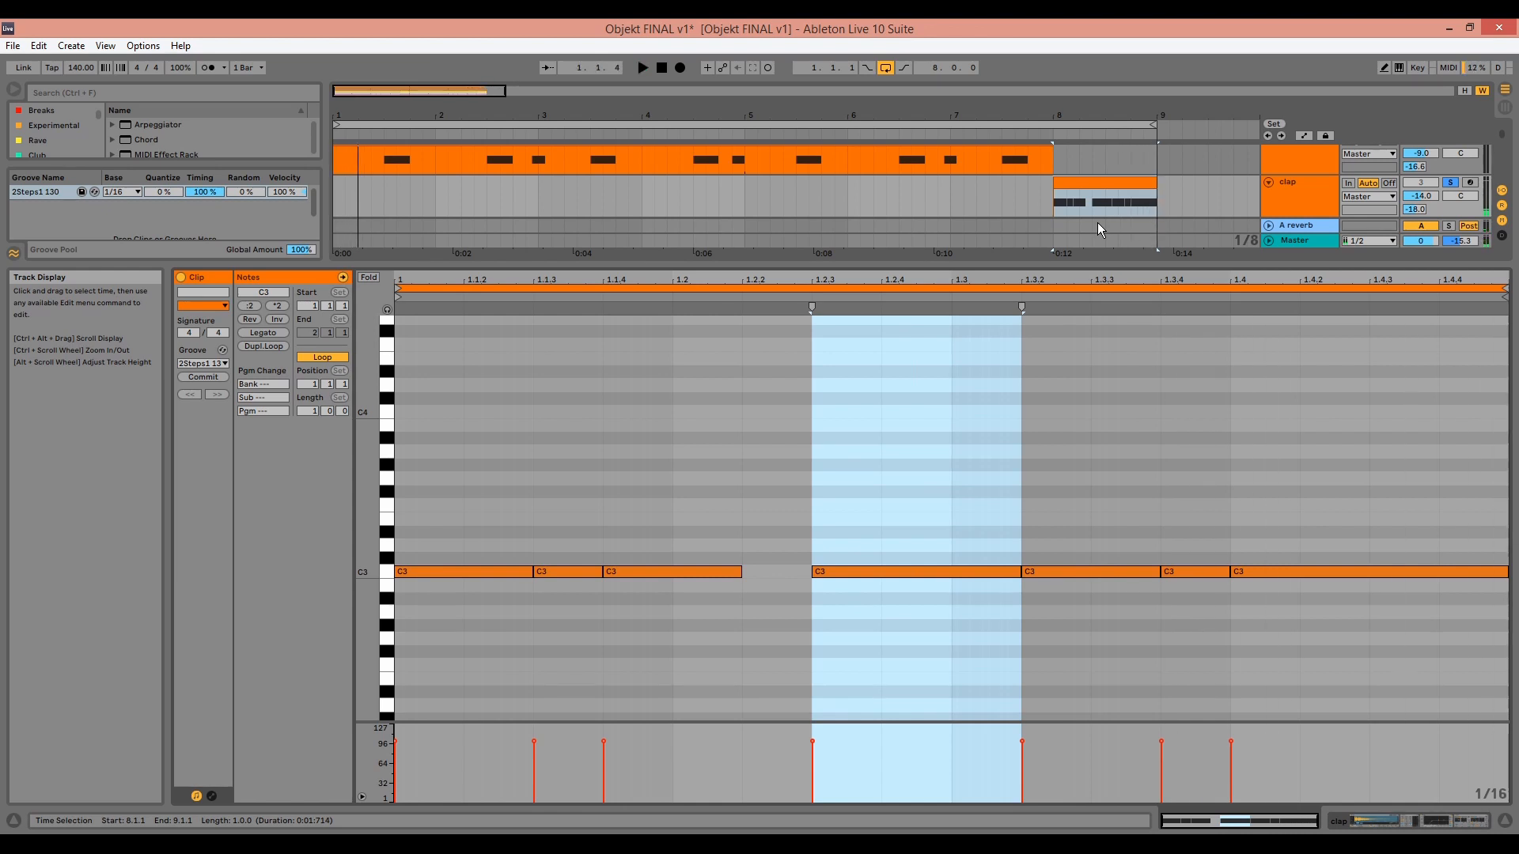
click(49, 195)
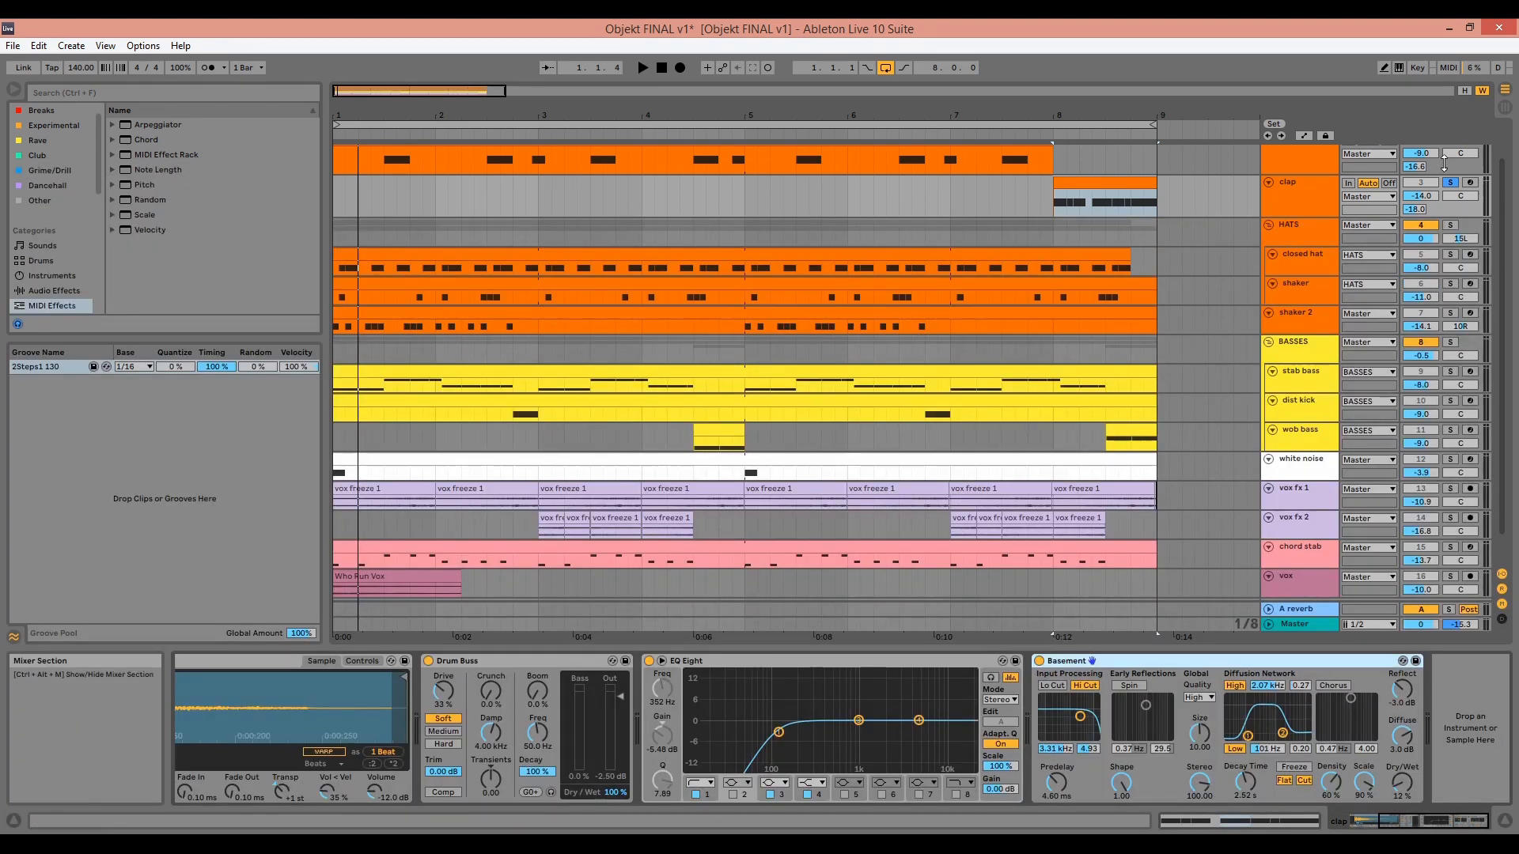
- Solo the HATS group in place of the clap, play it back, and display the closed hat's sample device
click(1451, 183)
click(1456, 226)
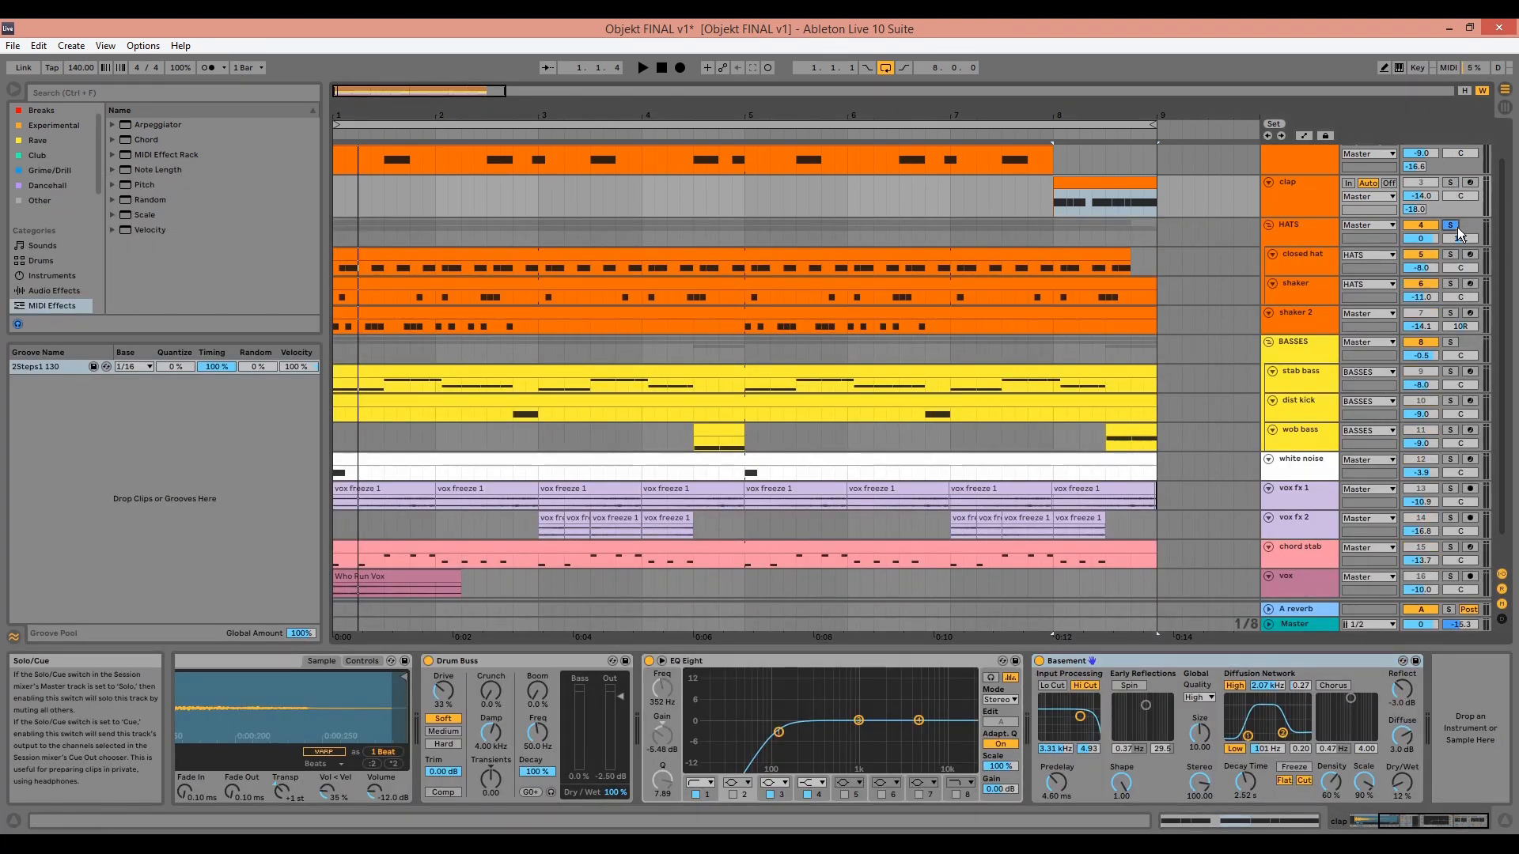
key(space)
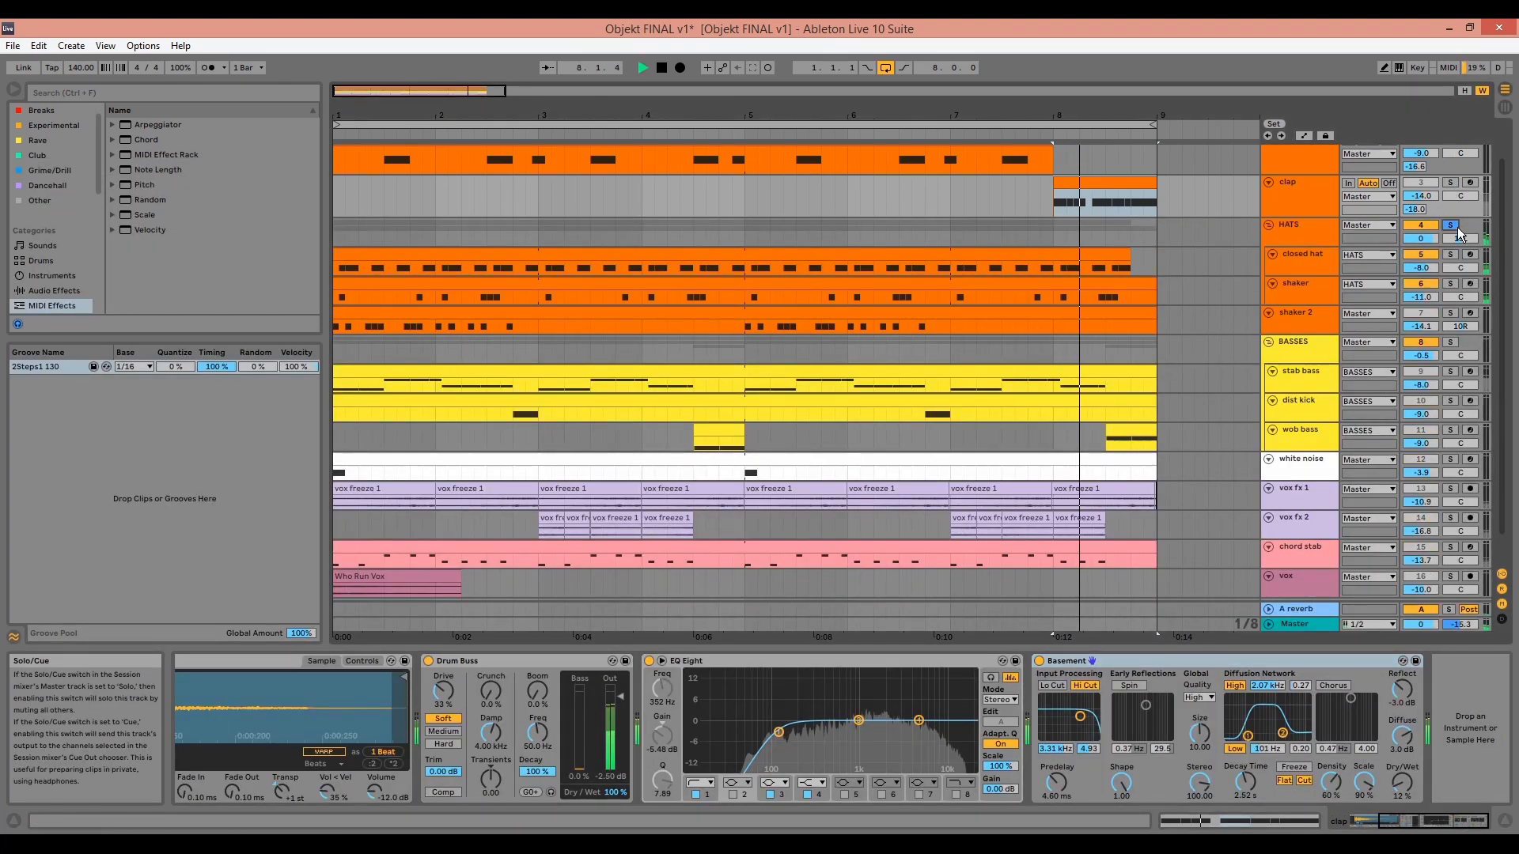
click(1301, 231)
click(965, 260)
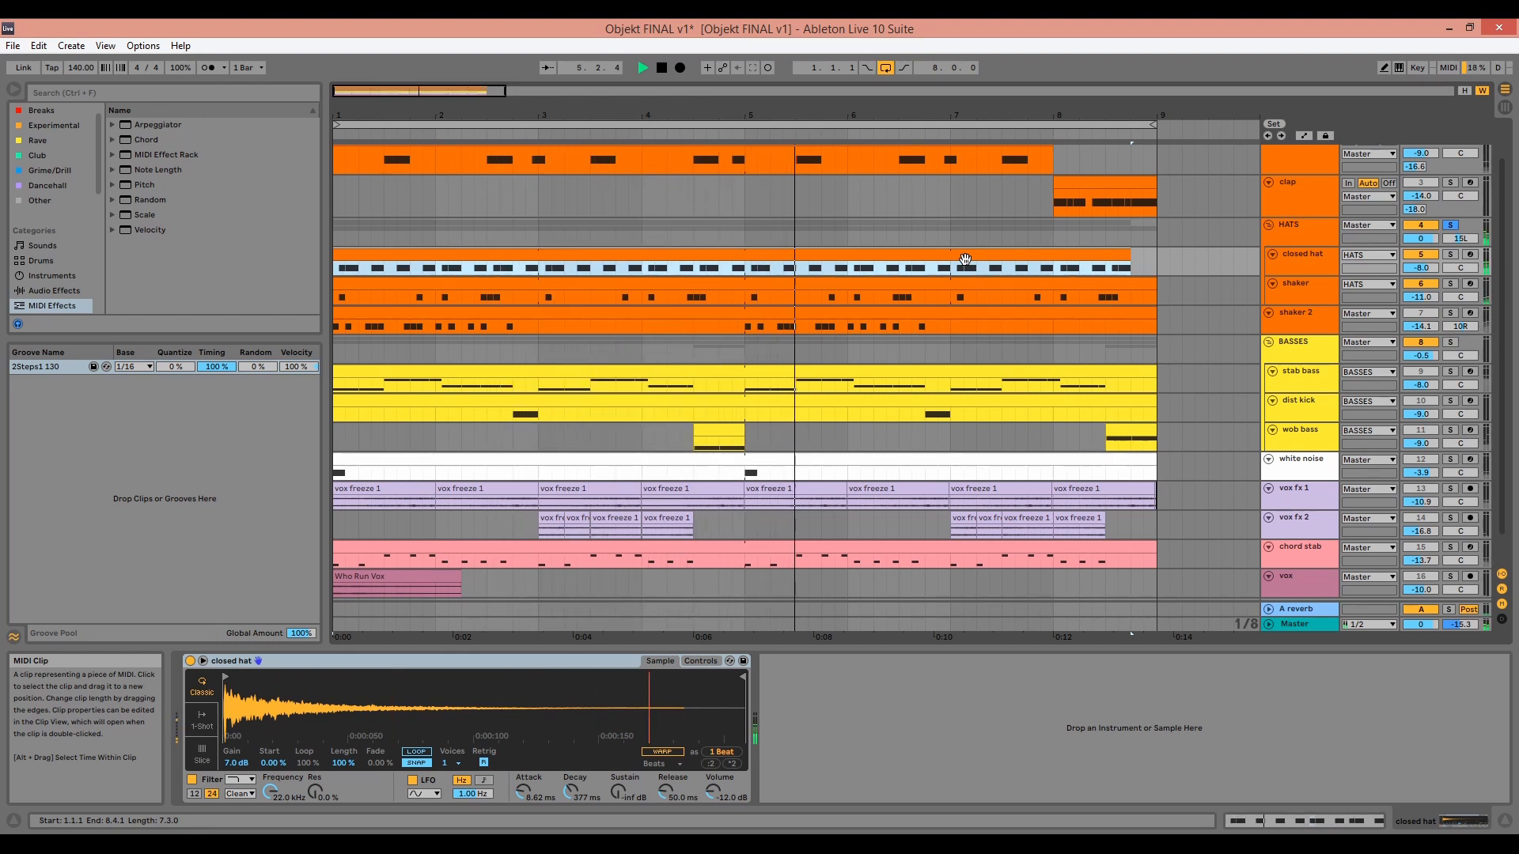
key(space)
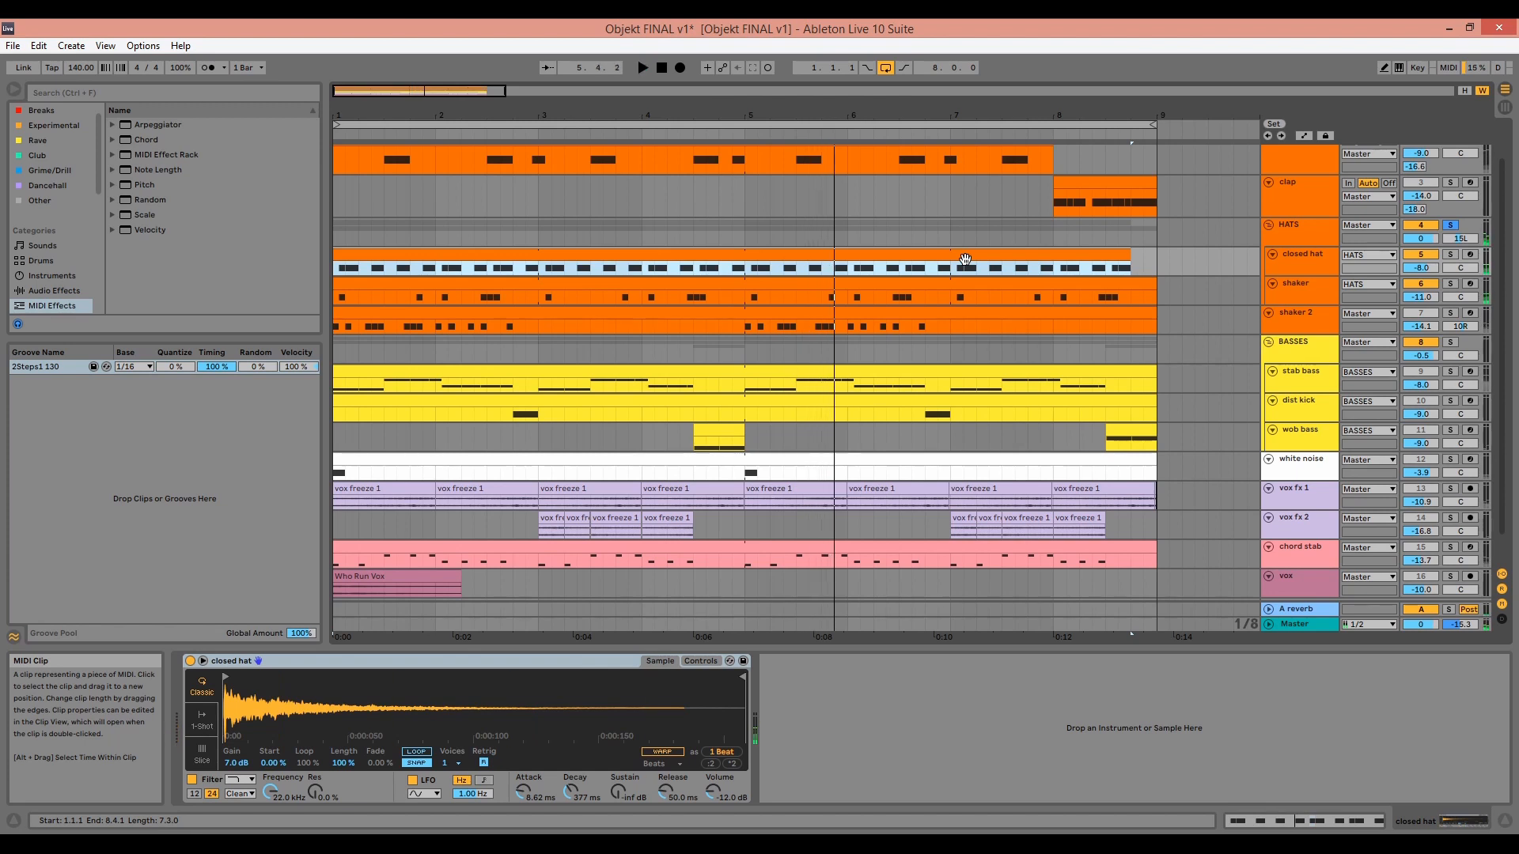
- Solo the closed hat track and play it back on its own
click(1450, 254)
key(space)
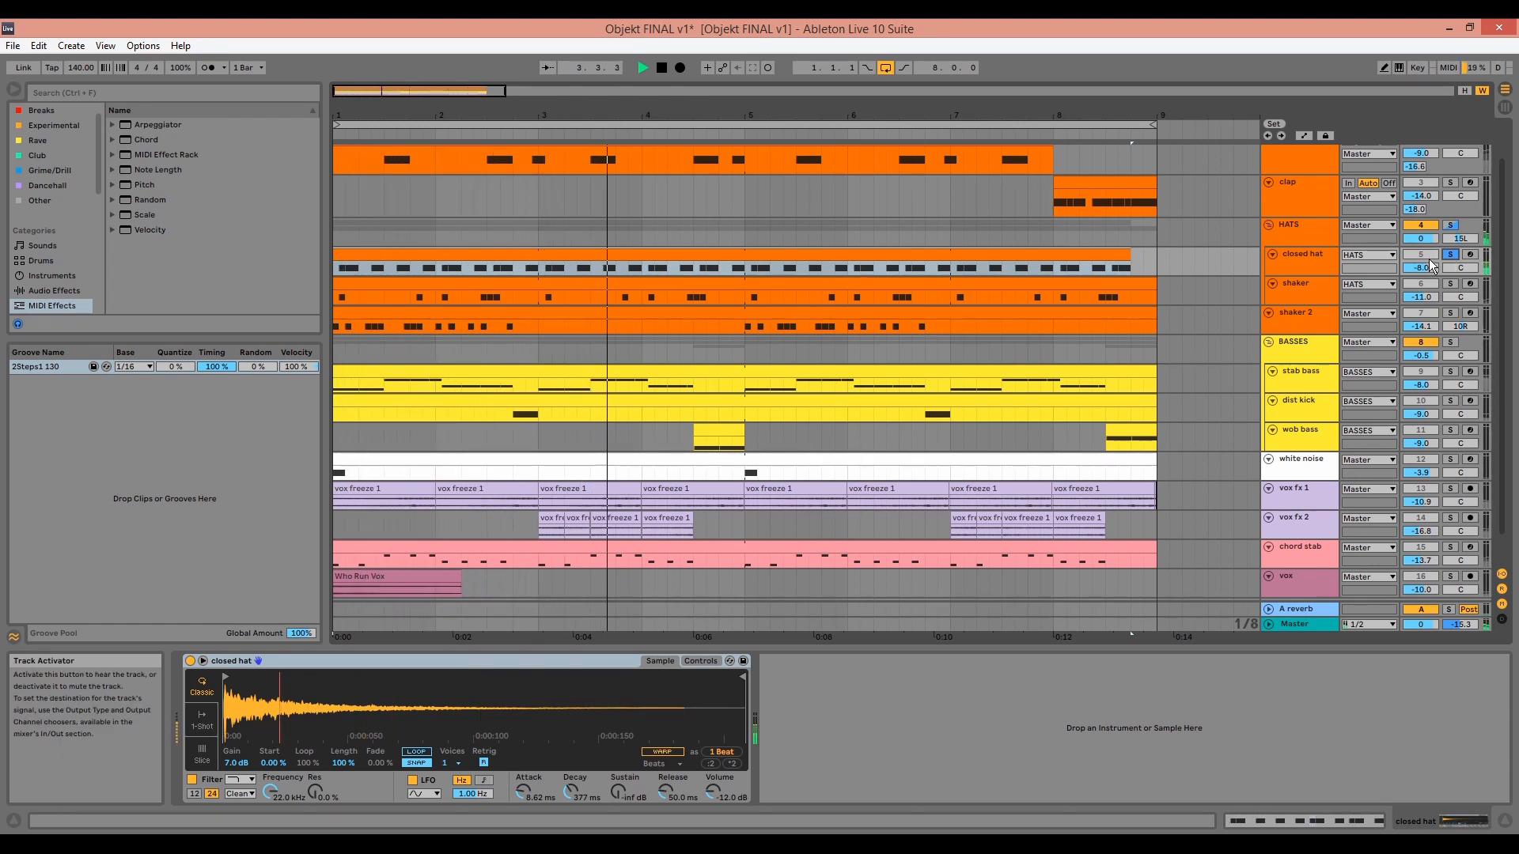
key(space)
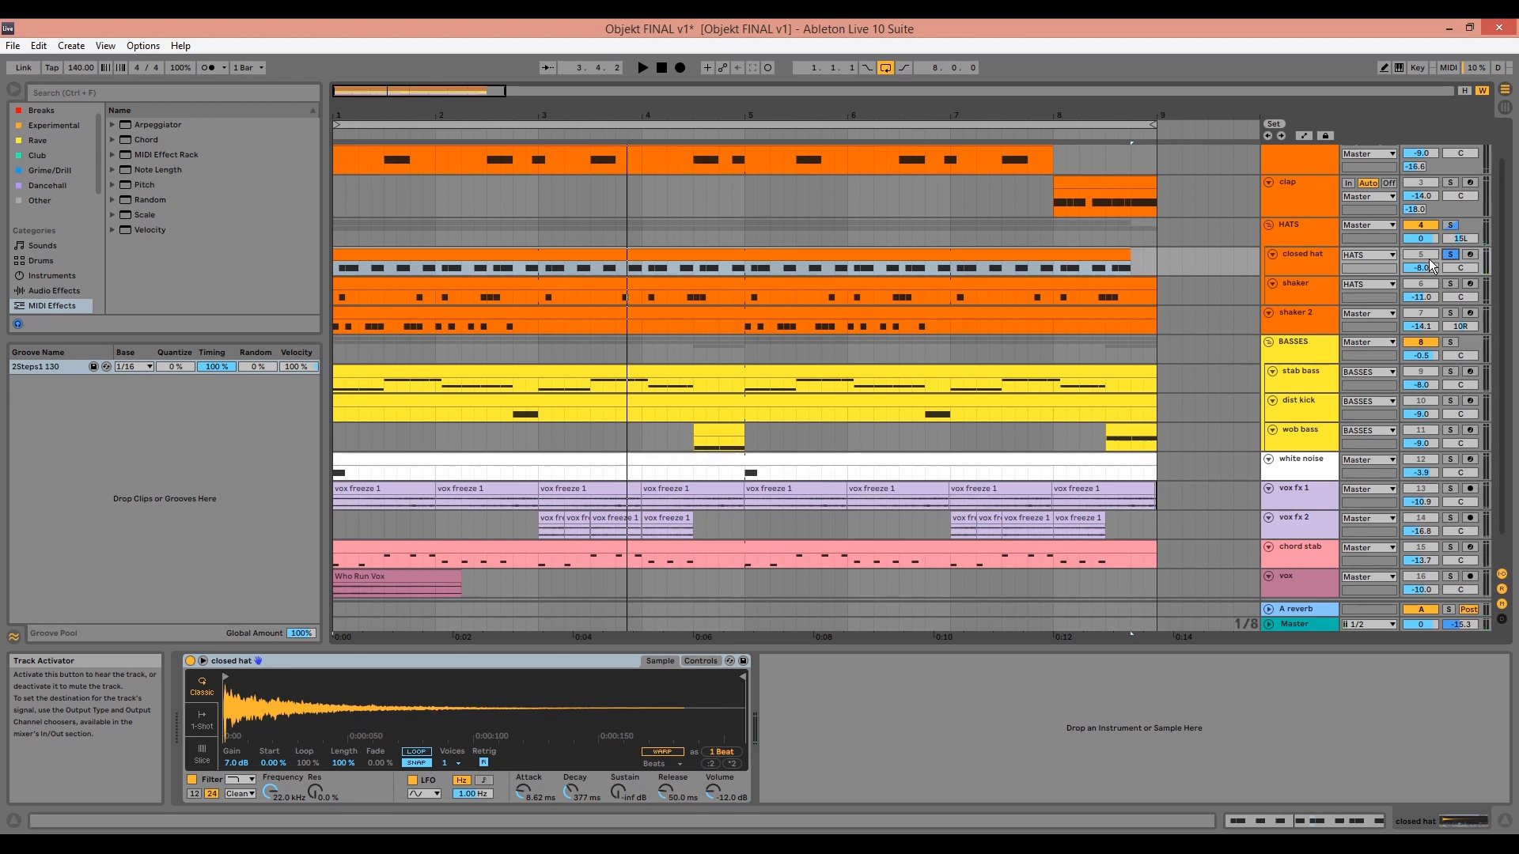
- Examine the closed hat clip's MIDI pattern during playback, and return to the closed hat's sample device
double_click(485, 281)
key(space)
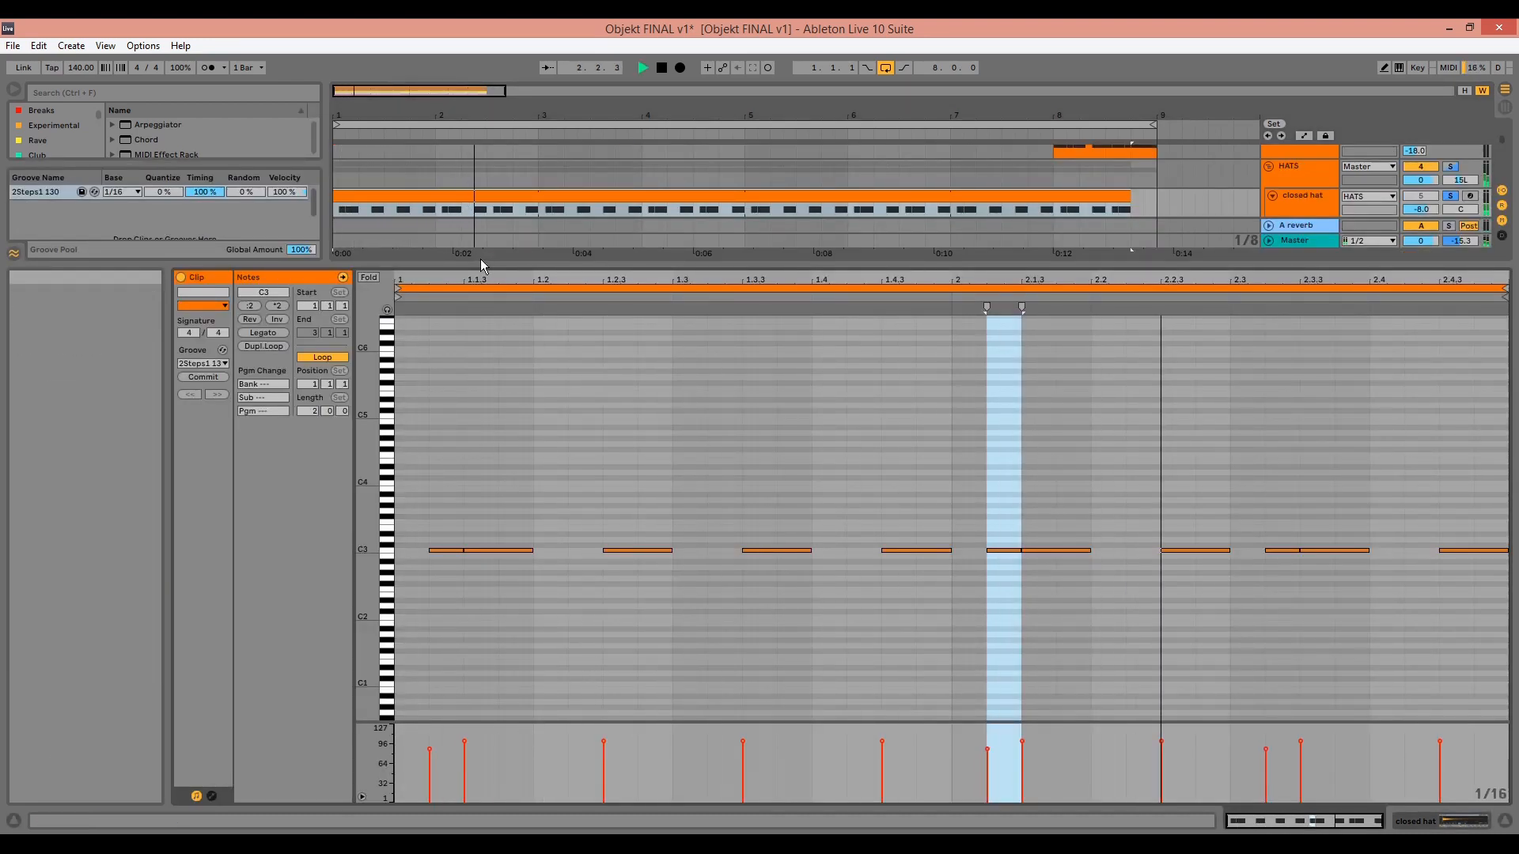
key(space)
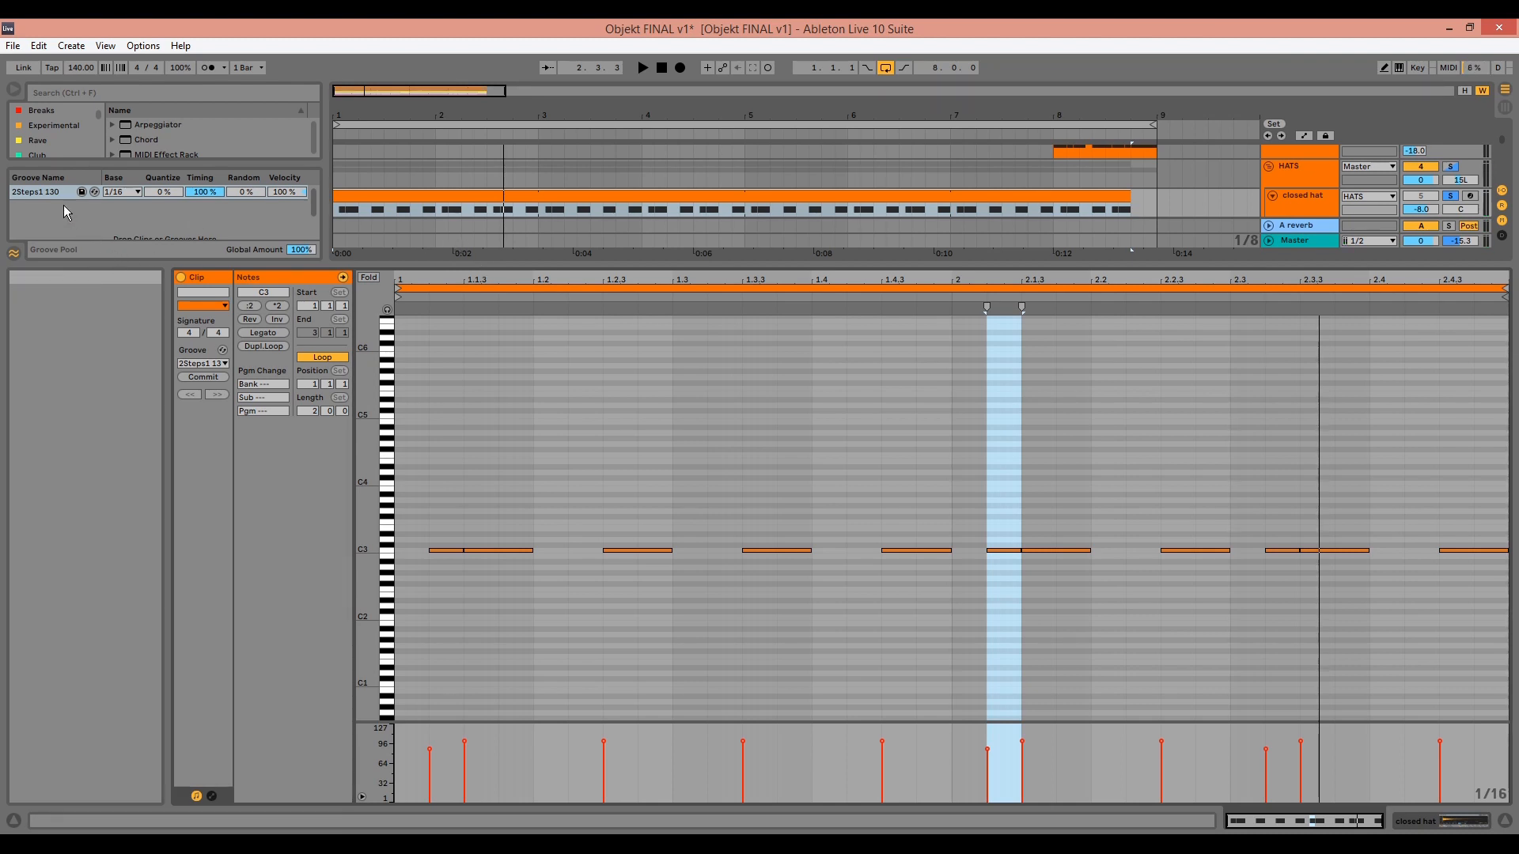
key(shift+Tab)
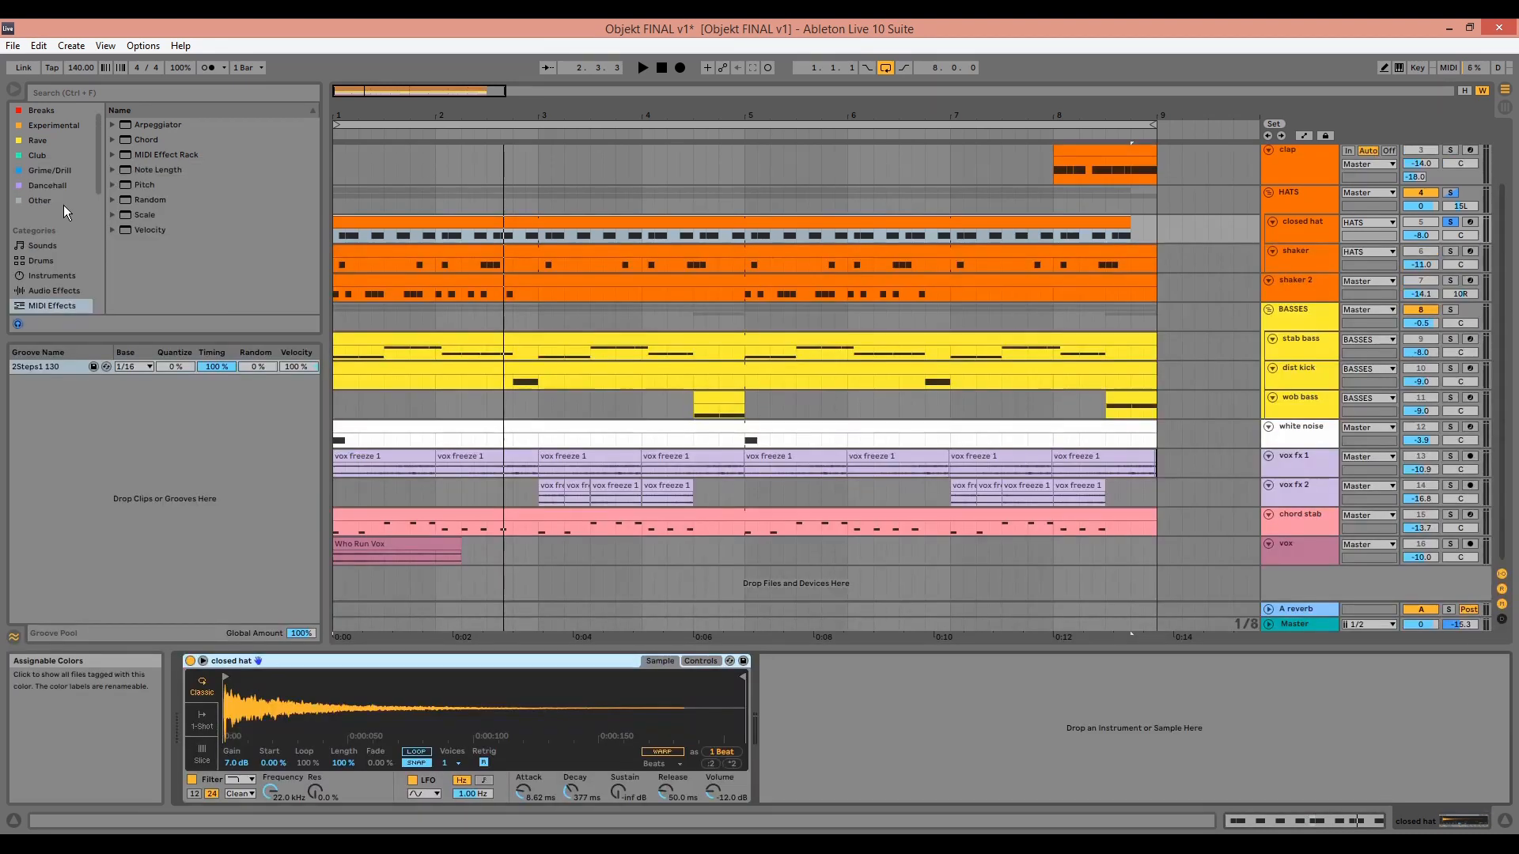
- Solo the shaker track in place of the closed hat, display its sample device and play it back
click(1450, 251)
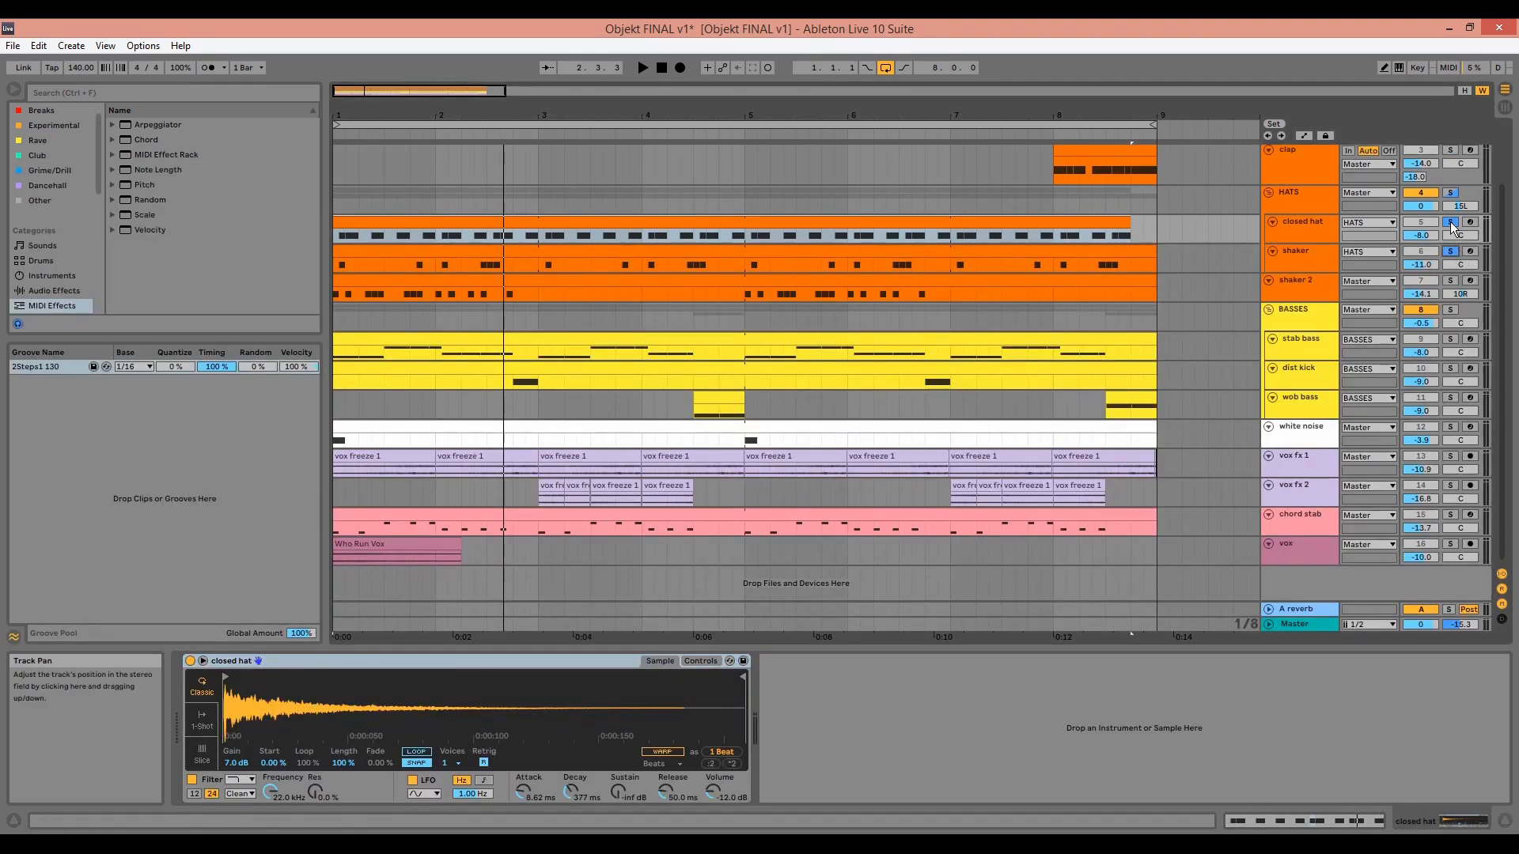
click(827, 262)
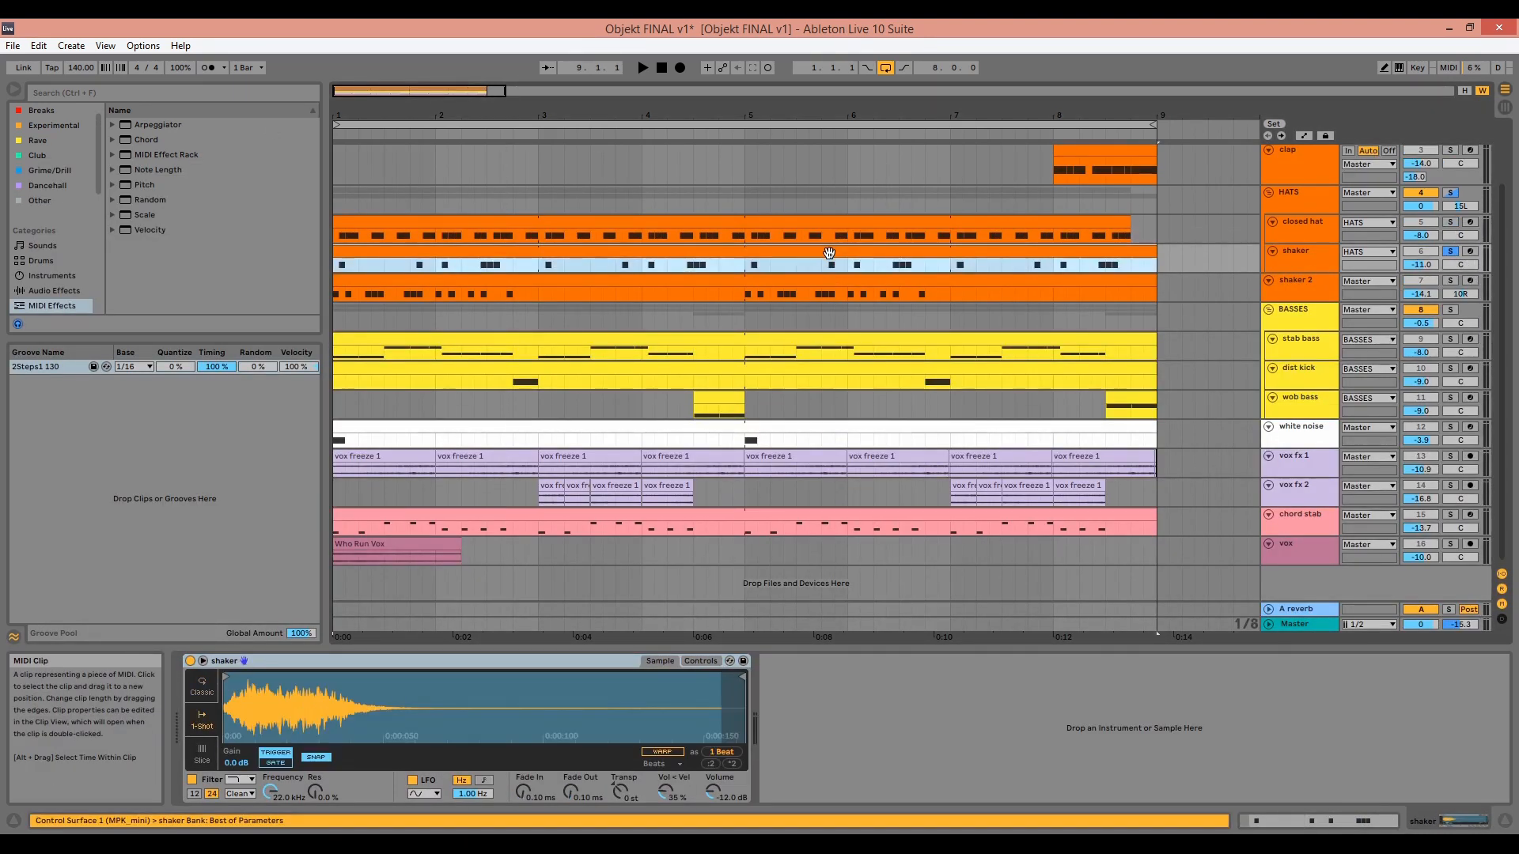
key(space)
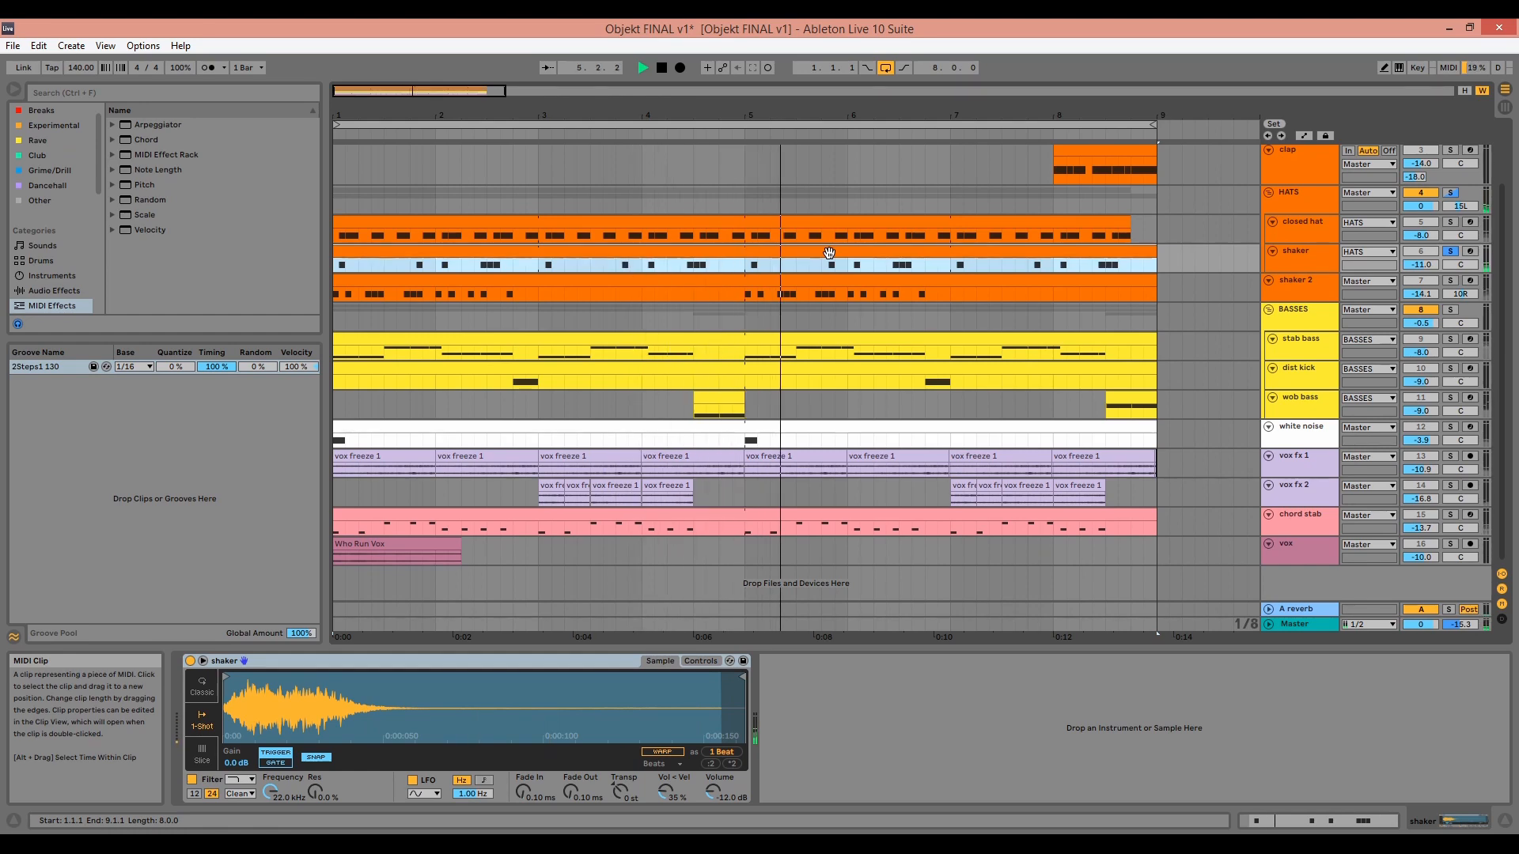
key(space)
- Examine the shaker clip's MIDI pattern and return to the shaker's sample device
double_click(829, 253)
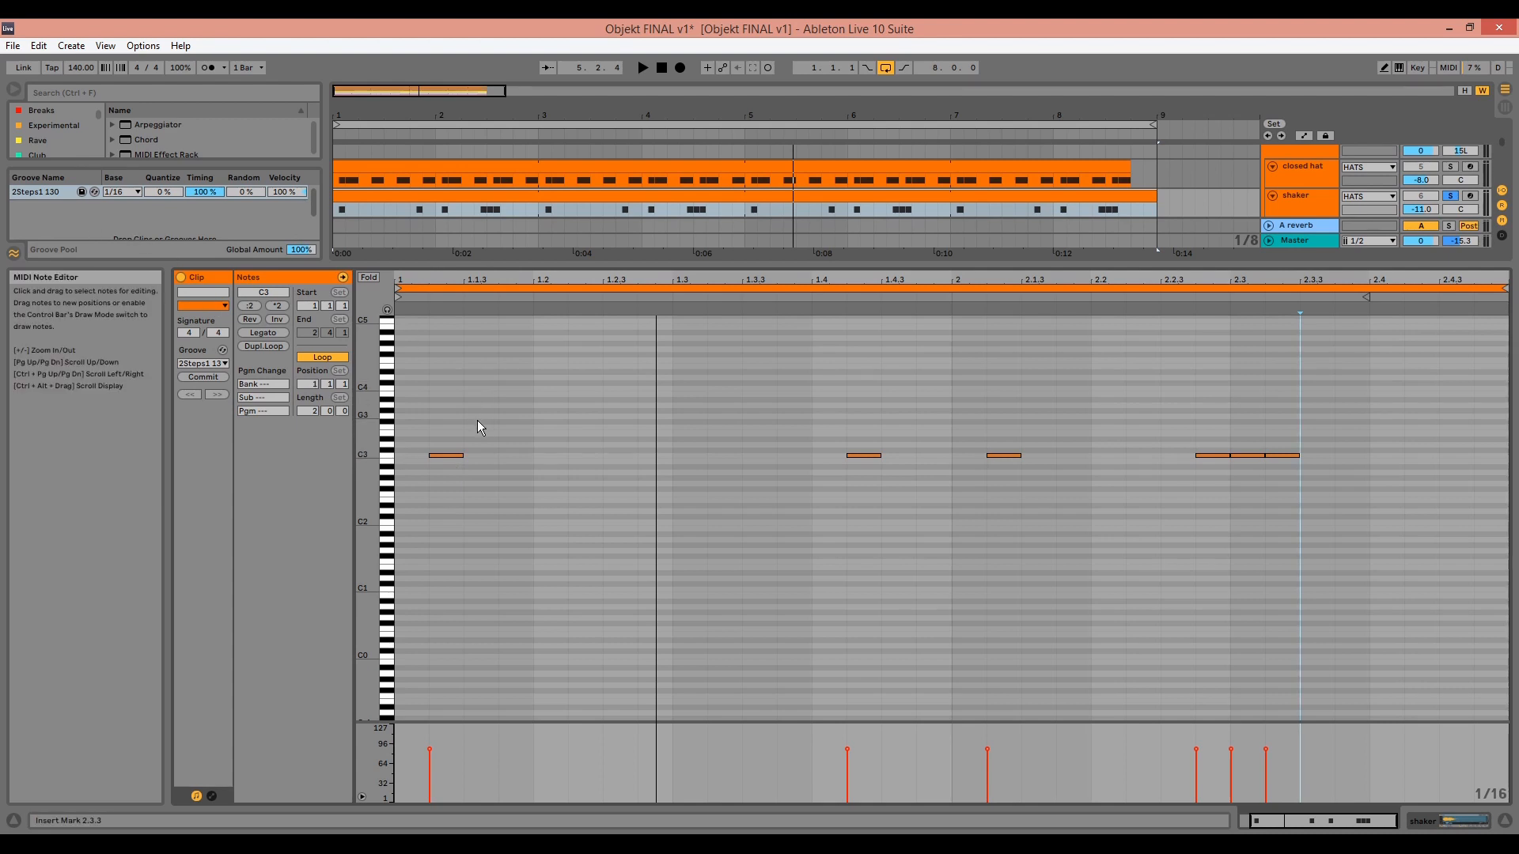
click(50, 193)
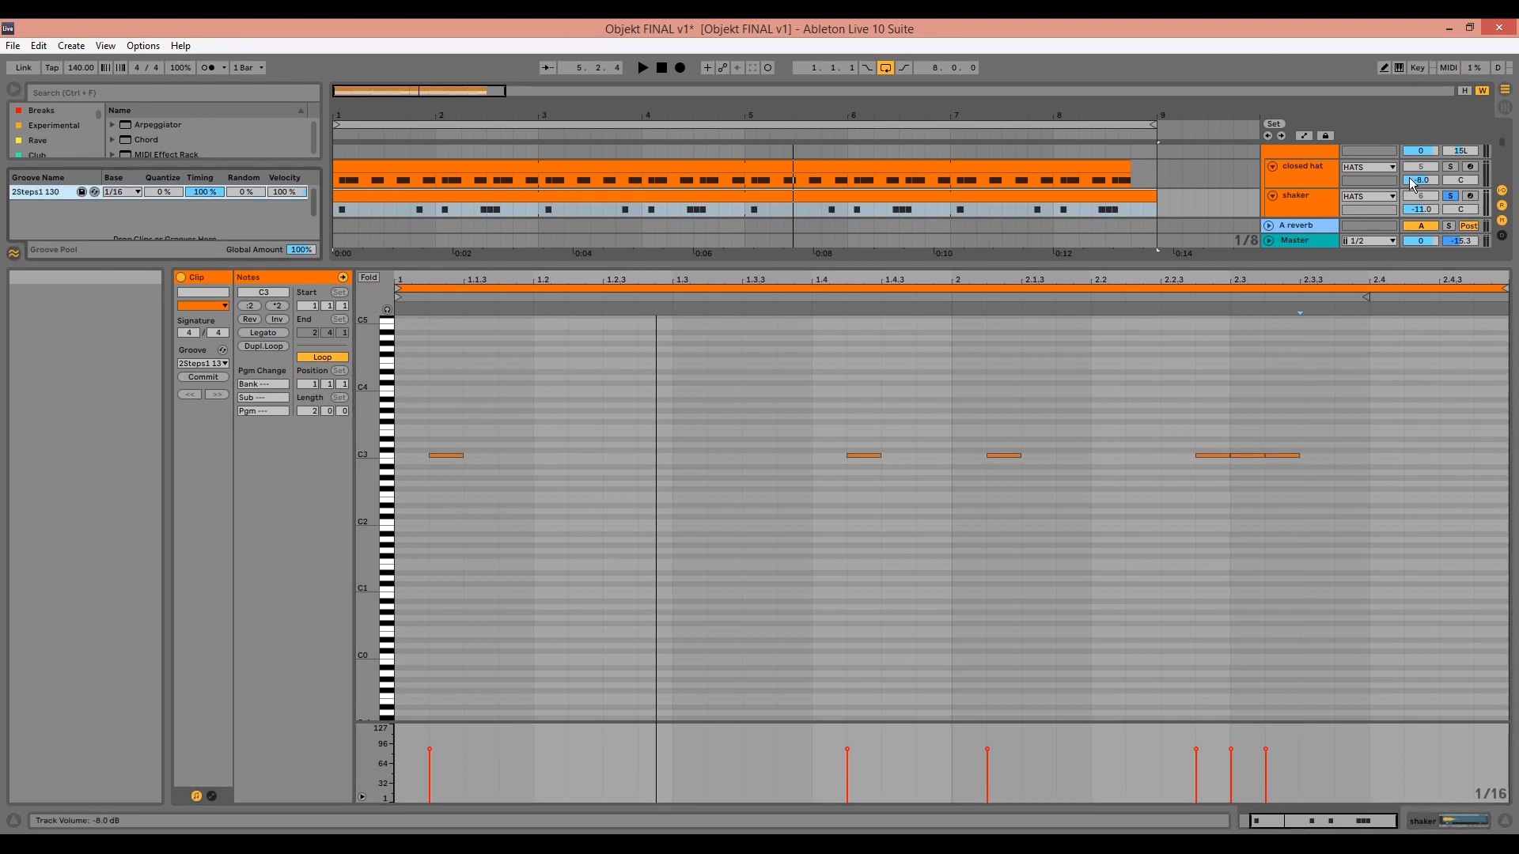
scroll(1429, 203, up, 3)
scroll(1428, 203, down, 1)
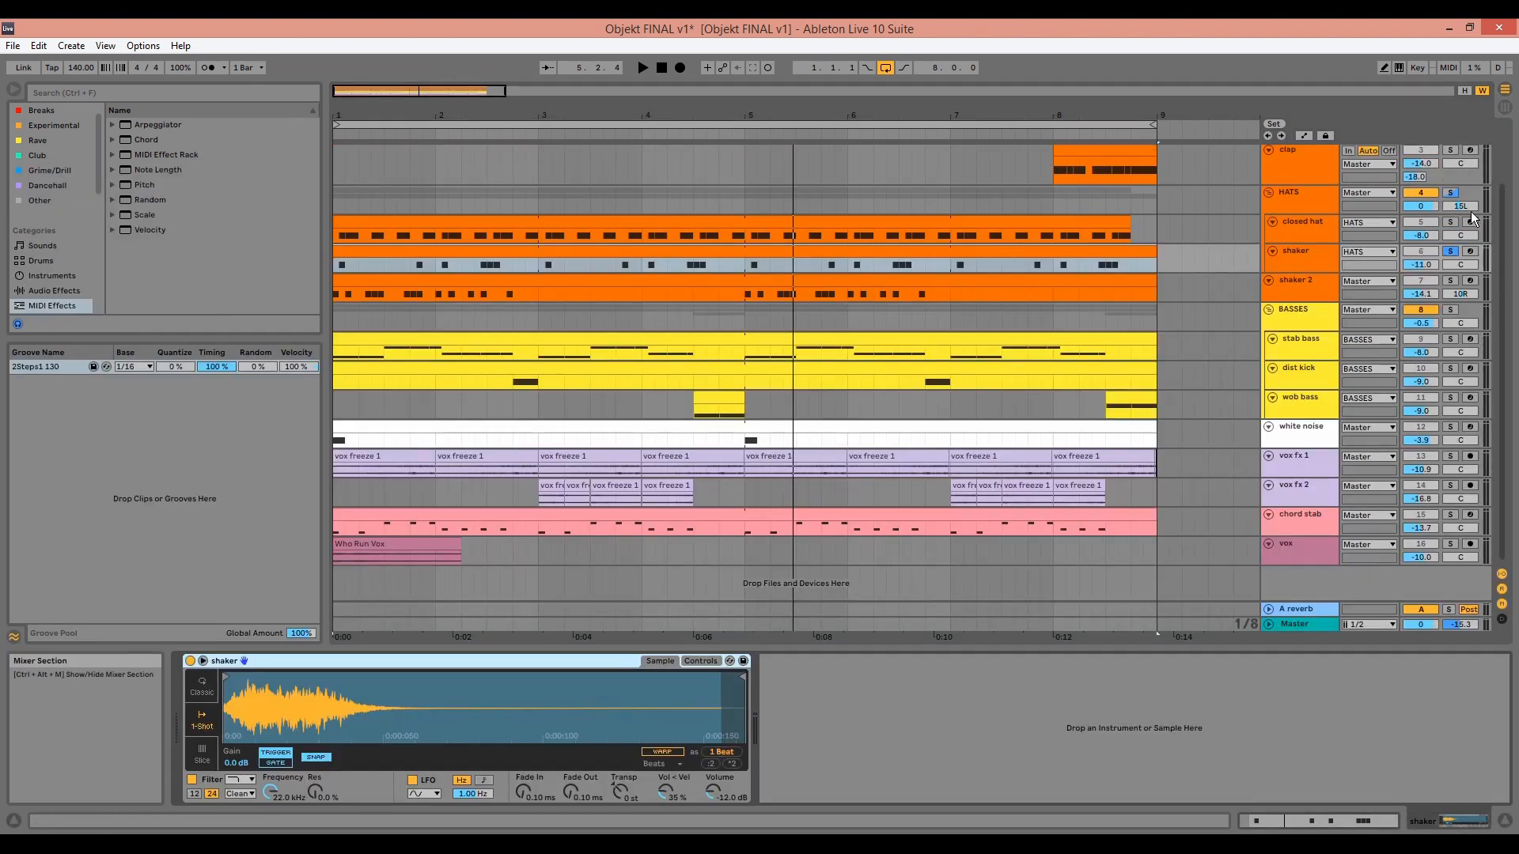
- Solo only the HATS group, play it back, and display the group's effect chain
click(1451, 192)
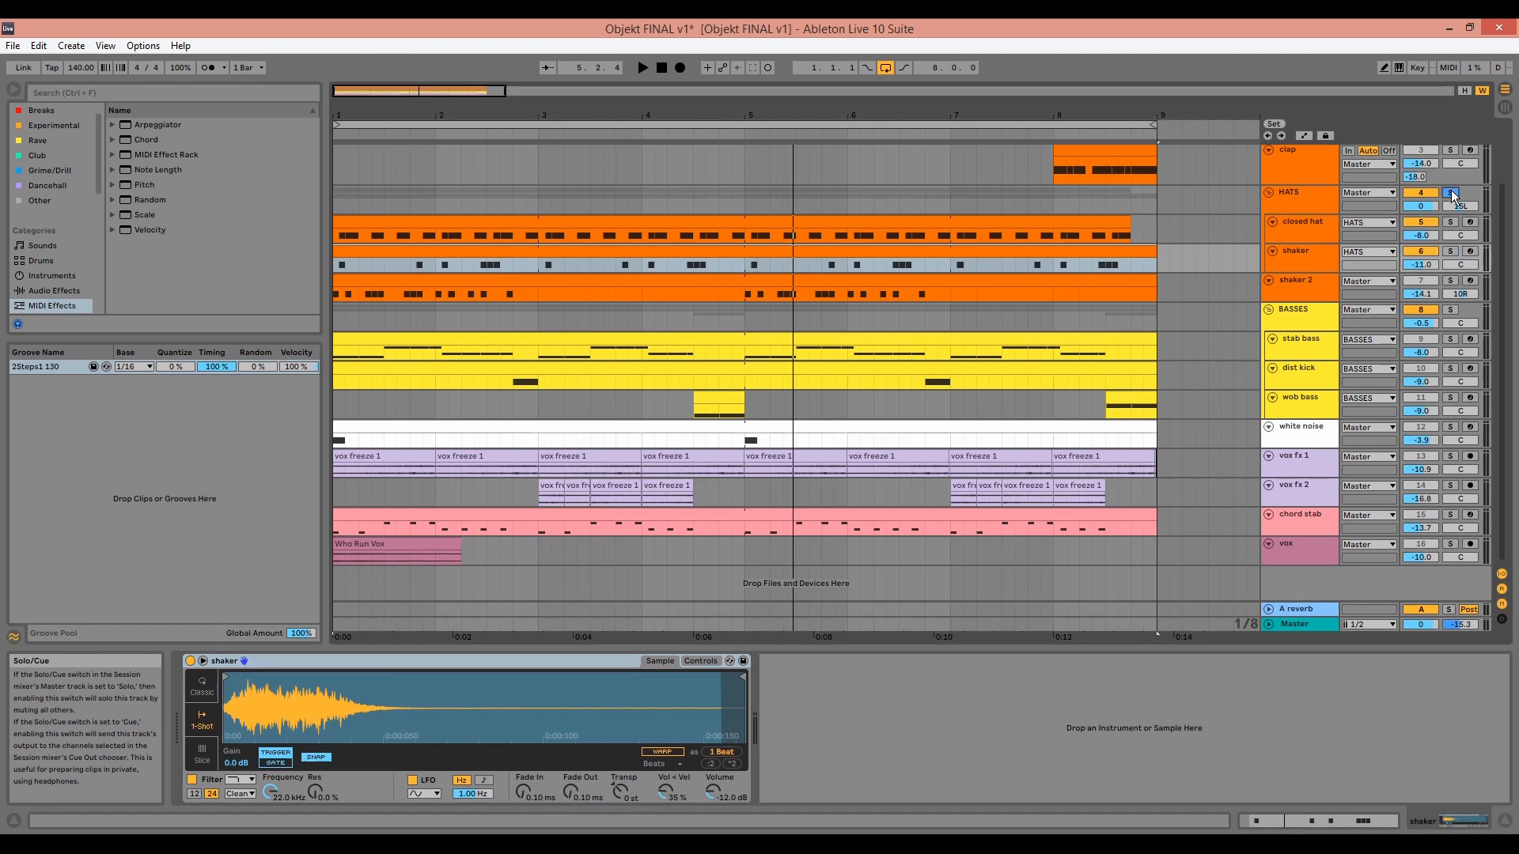
key(space)
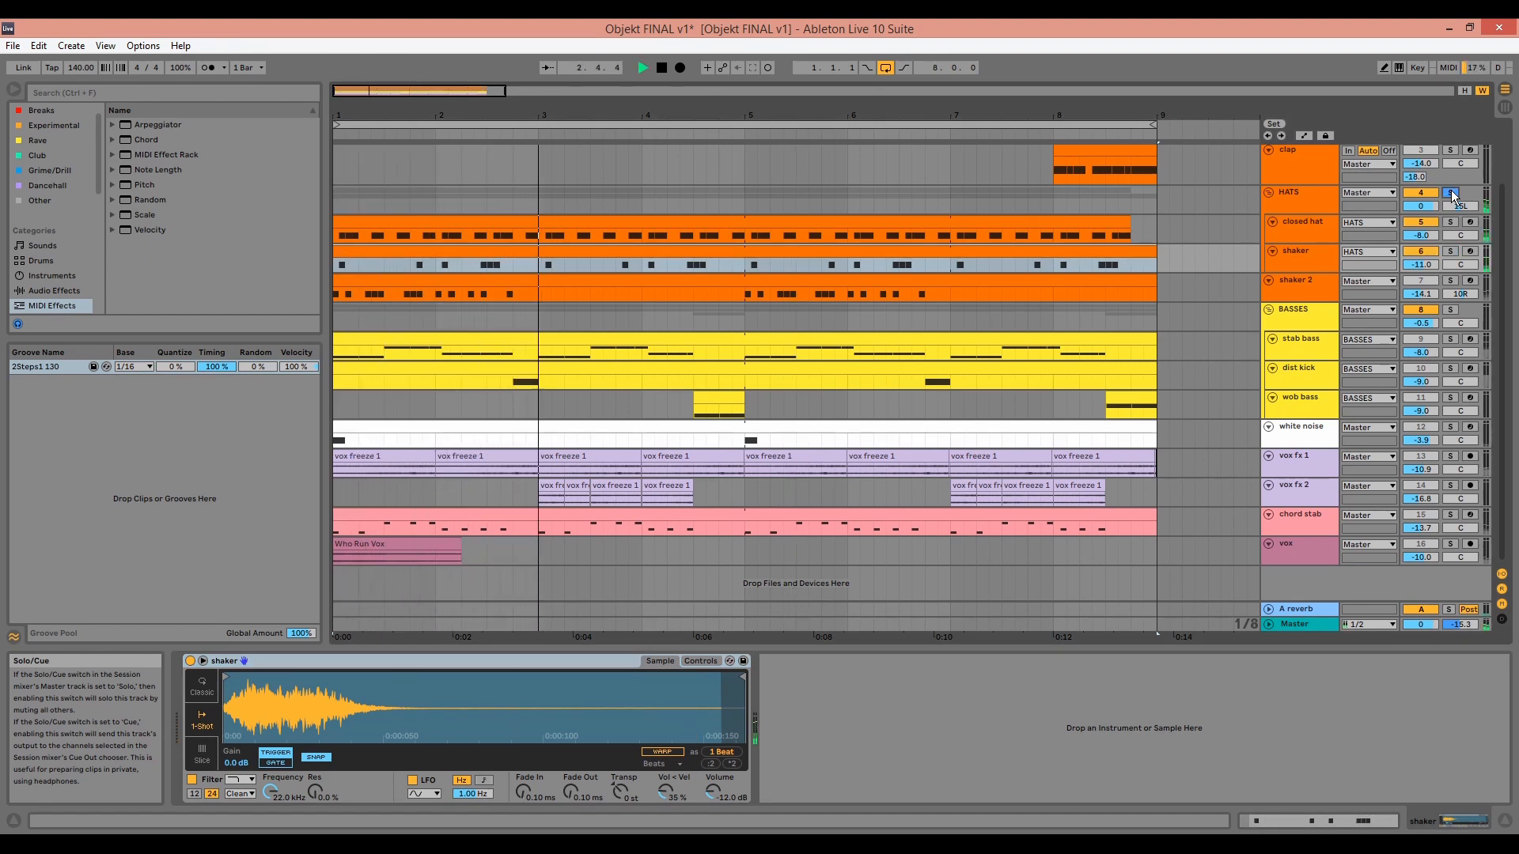
click(1308, 208)
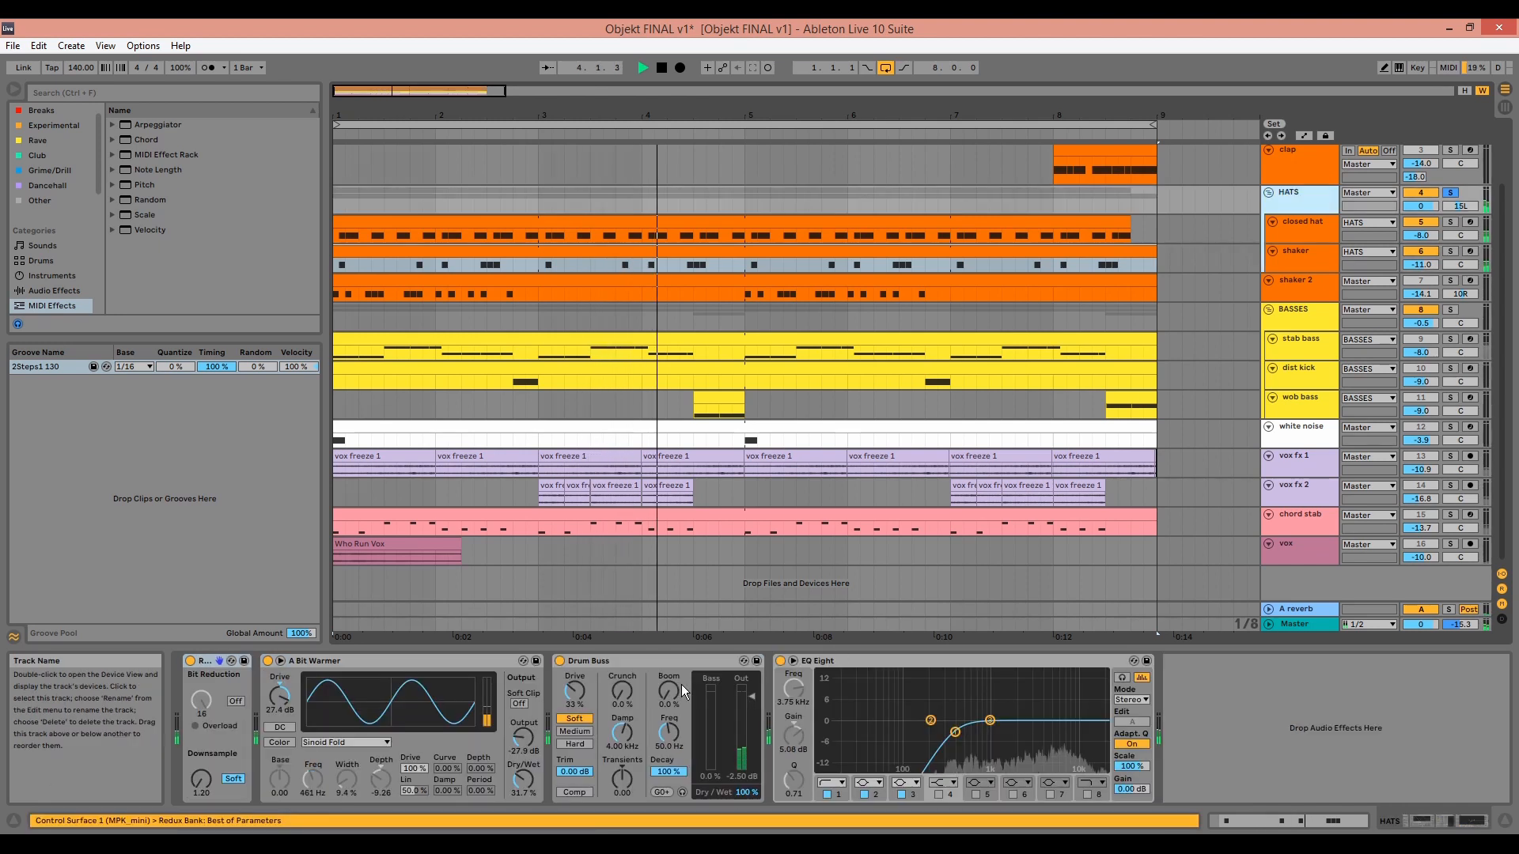
key(space)
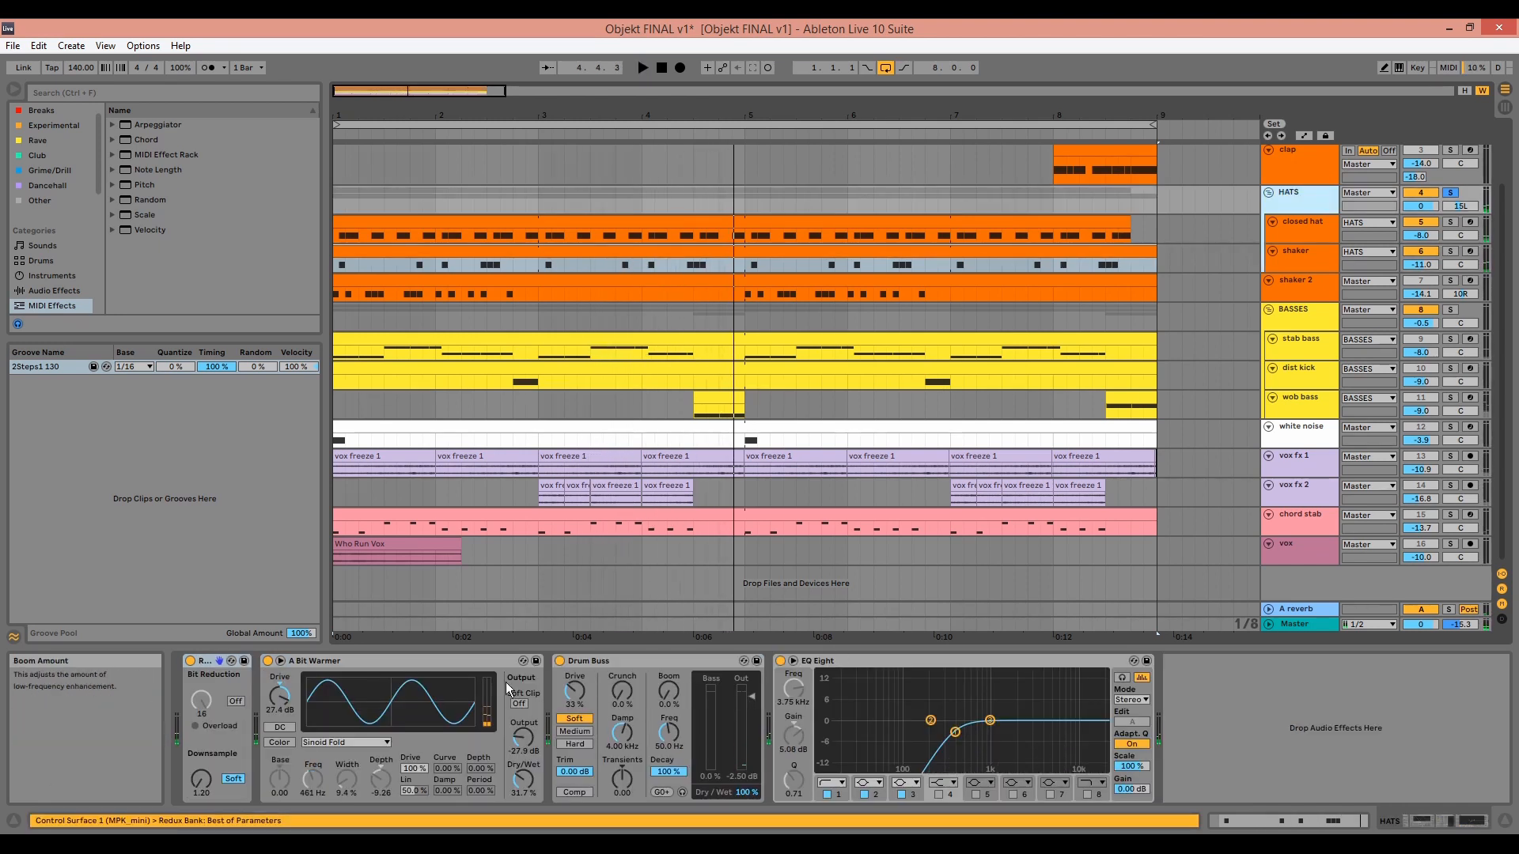
- Inspect A Bit Warmer and EQ Eight on the HATS group, and play the group through the chain
click(349, 664)
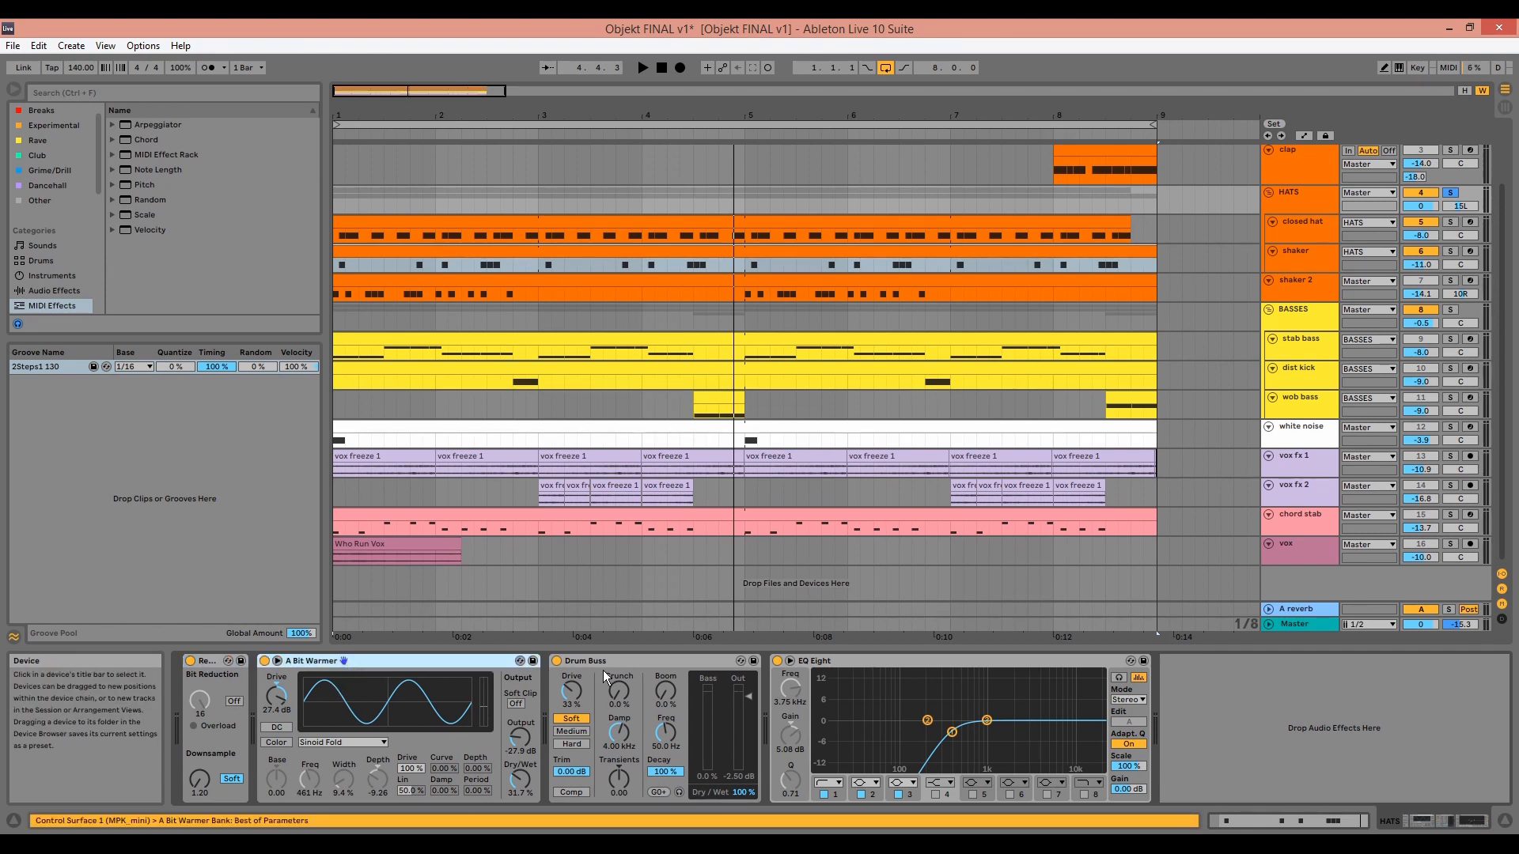
click(843, 663)
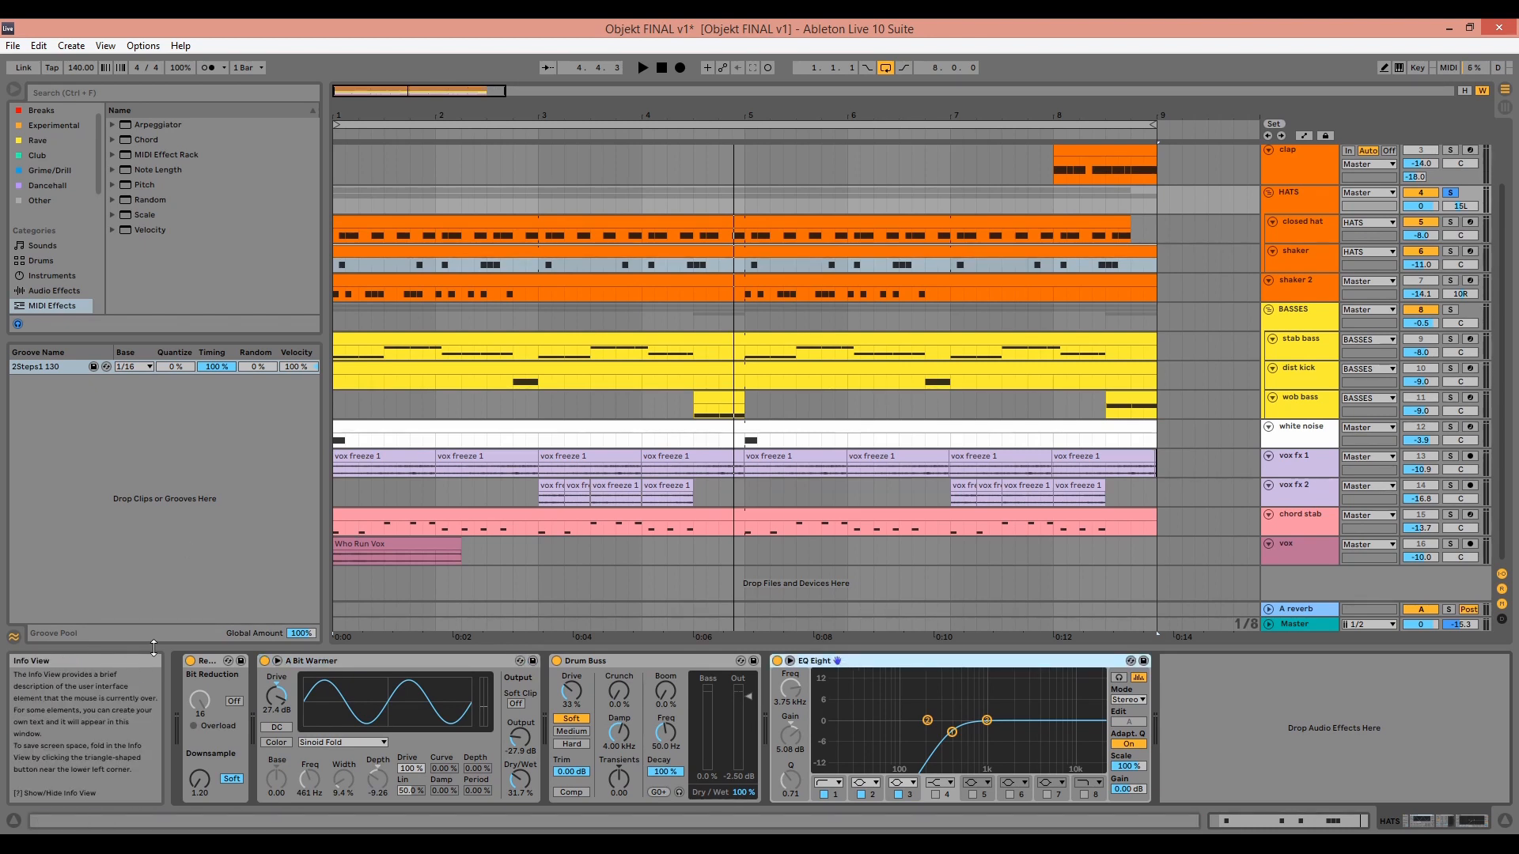
key(space)
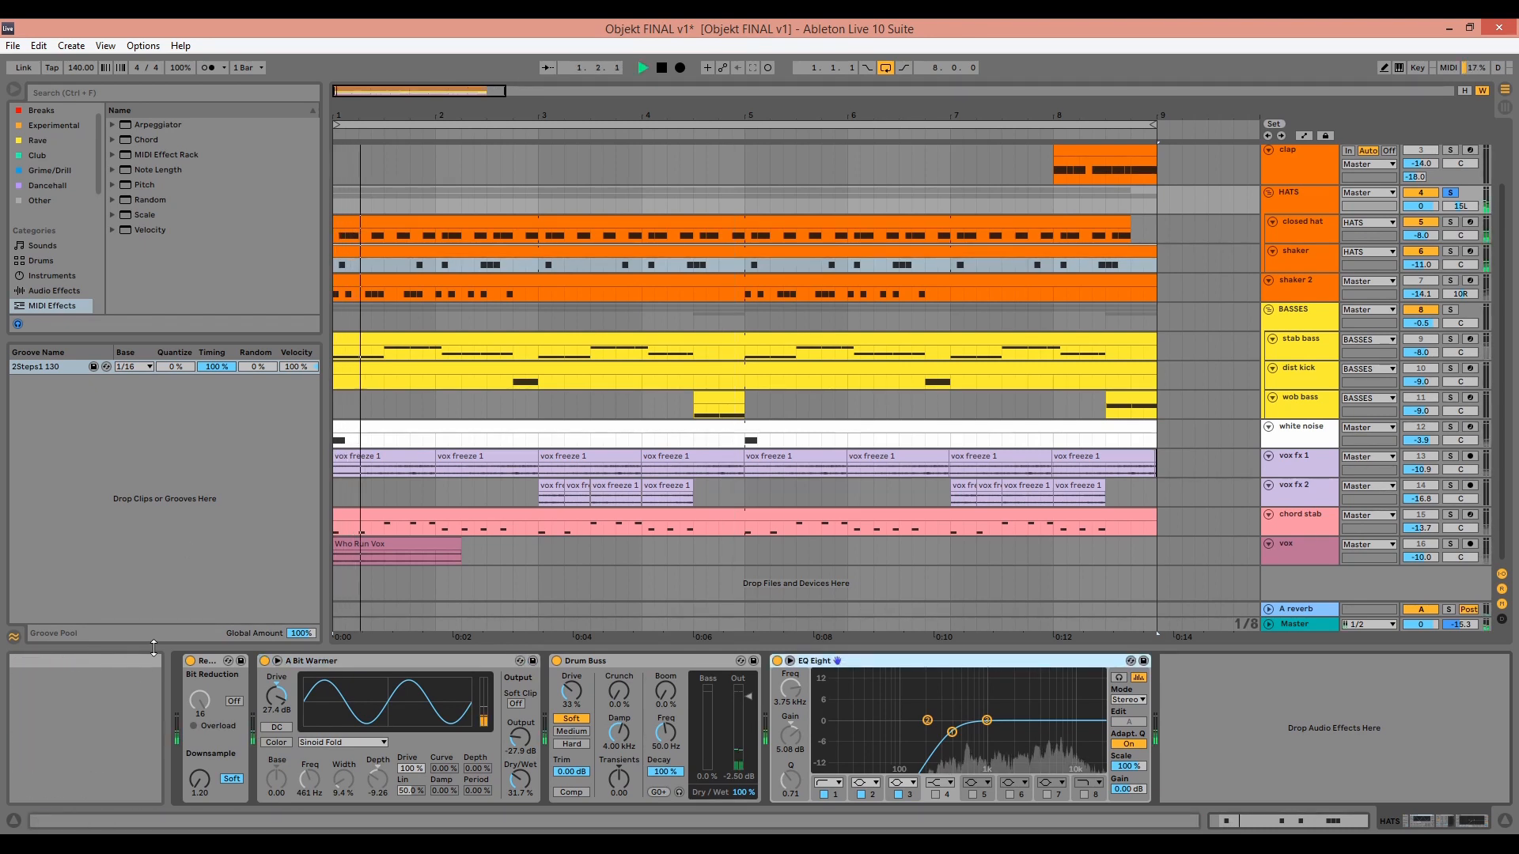
- Bypass the HATS group's effects during playback to compare the sound, and undo the bypasses to restore the chain
click(265, 662)
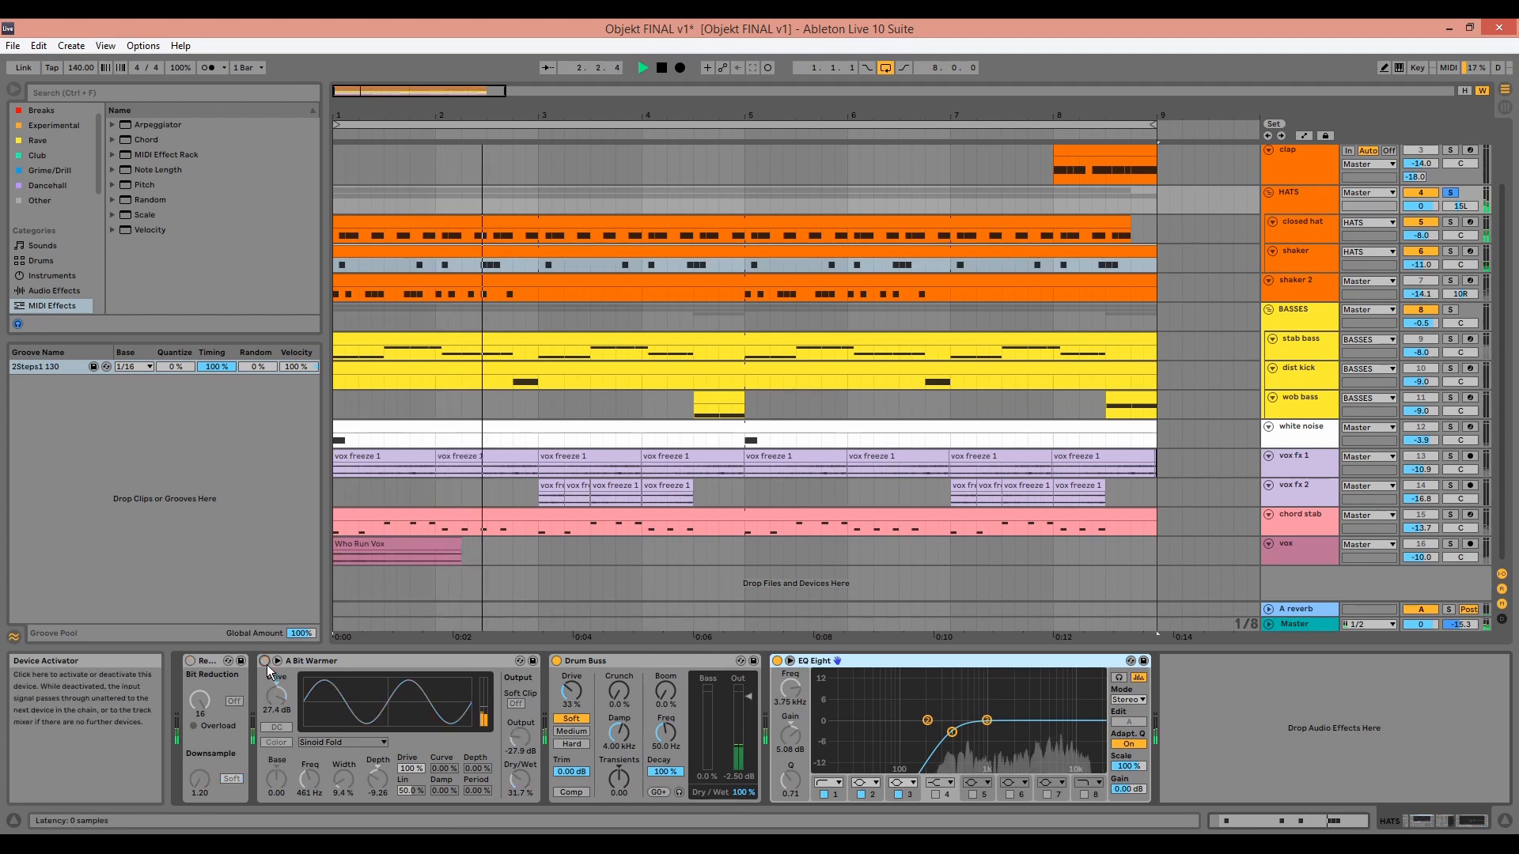
click(556, 661)
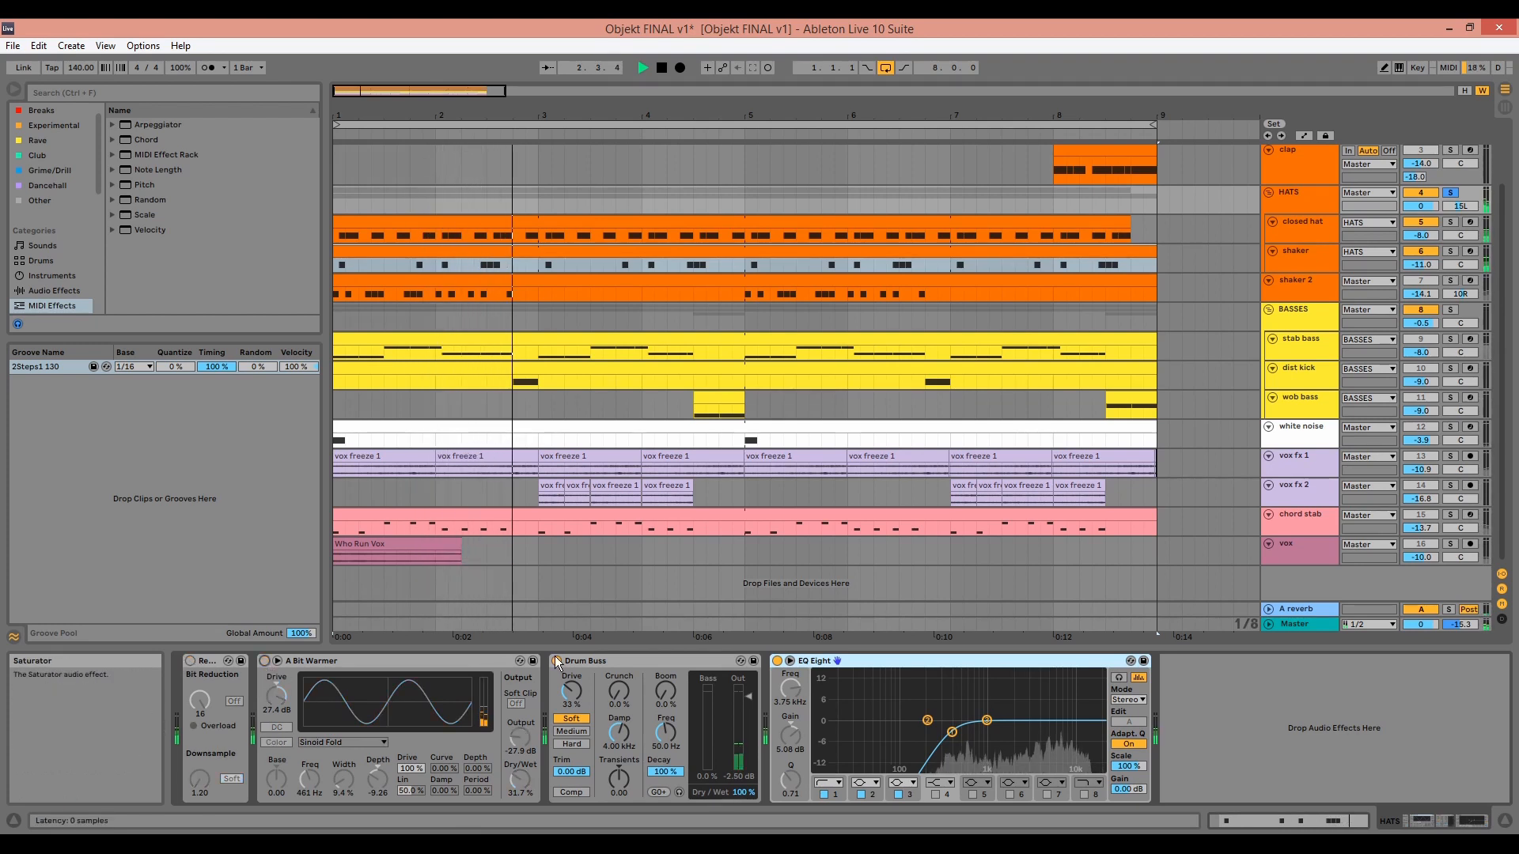
click(776, 662)
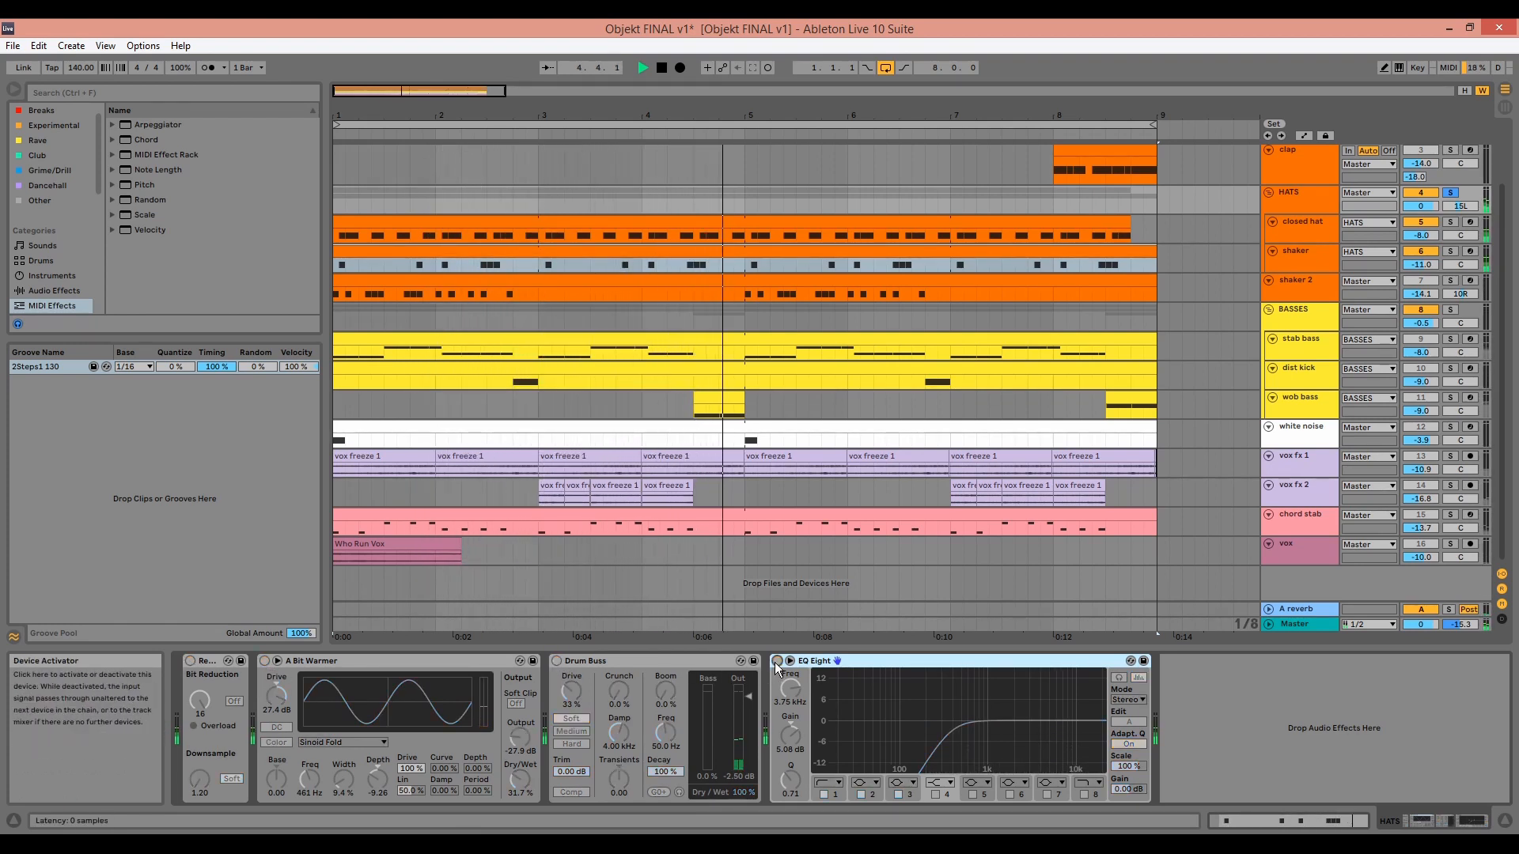
key(ctrl+z)
key(ctrl+z)
key(ctrl+z)
key(ctrl+z)
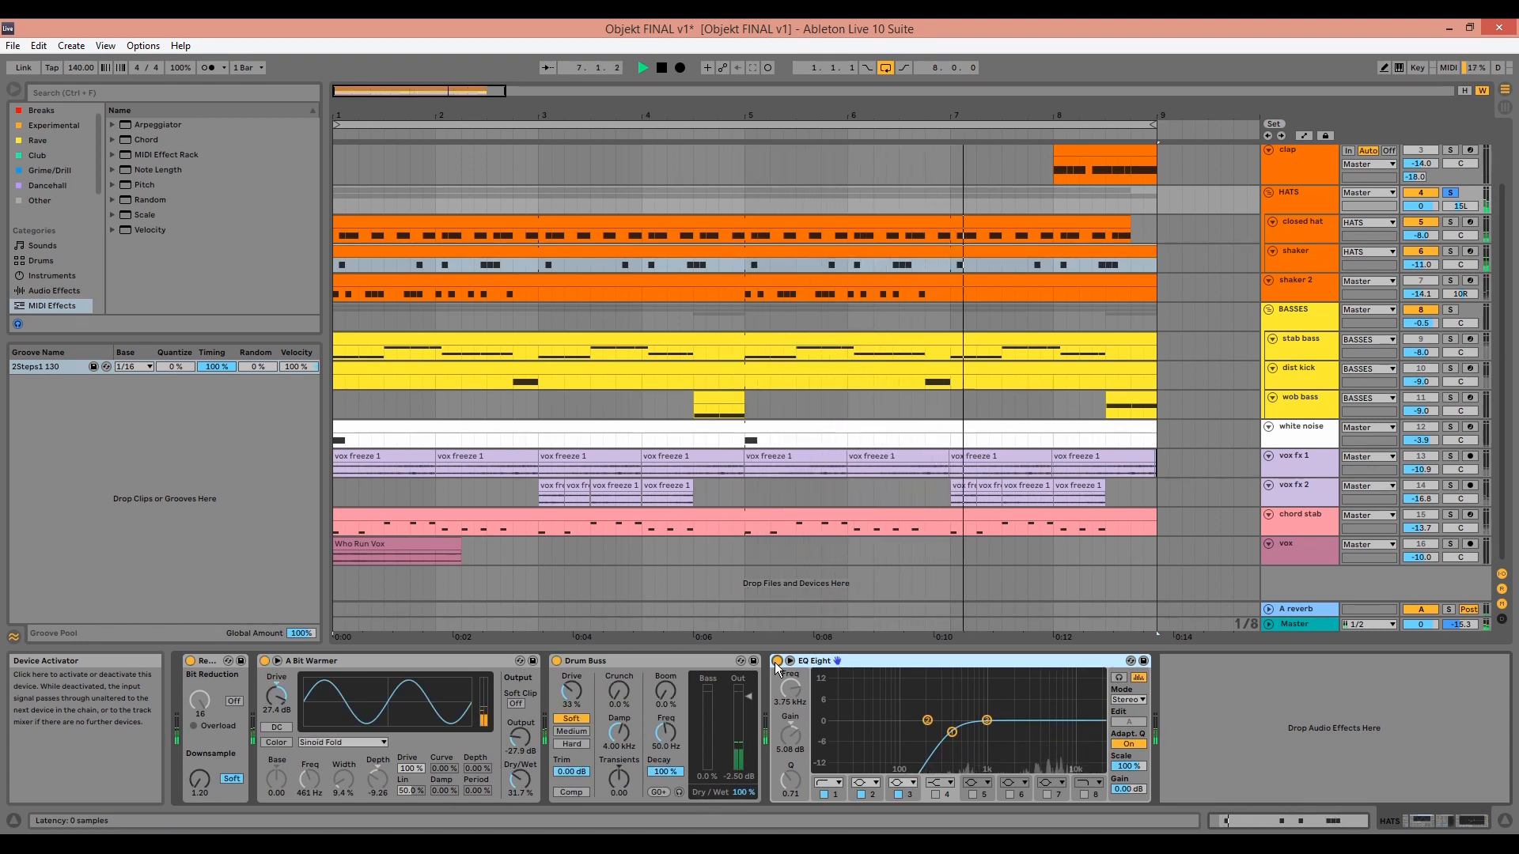
key(space)
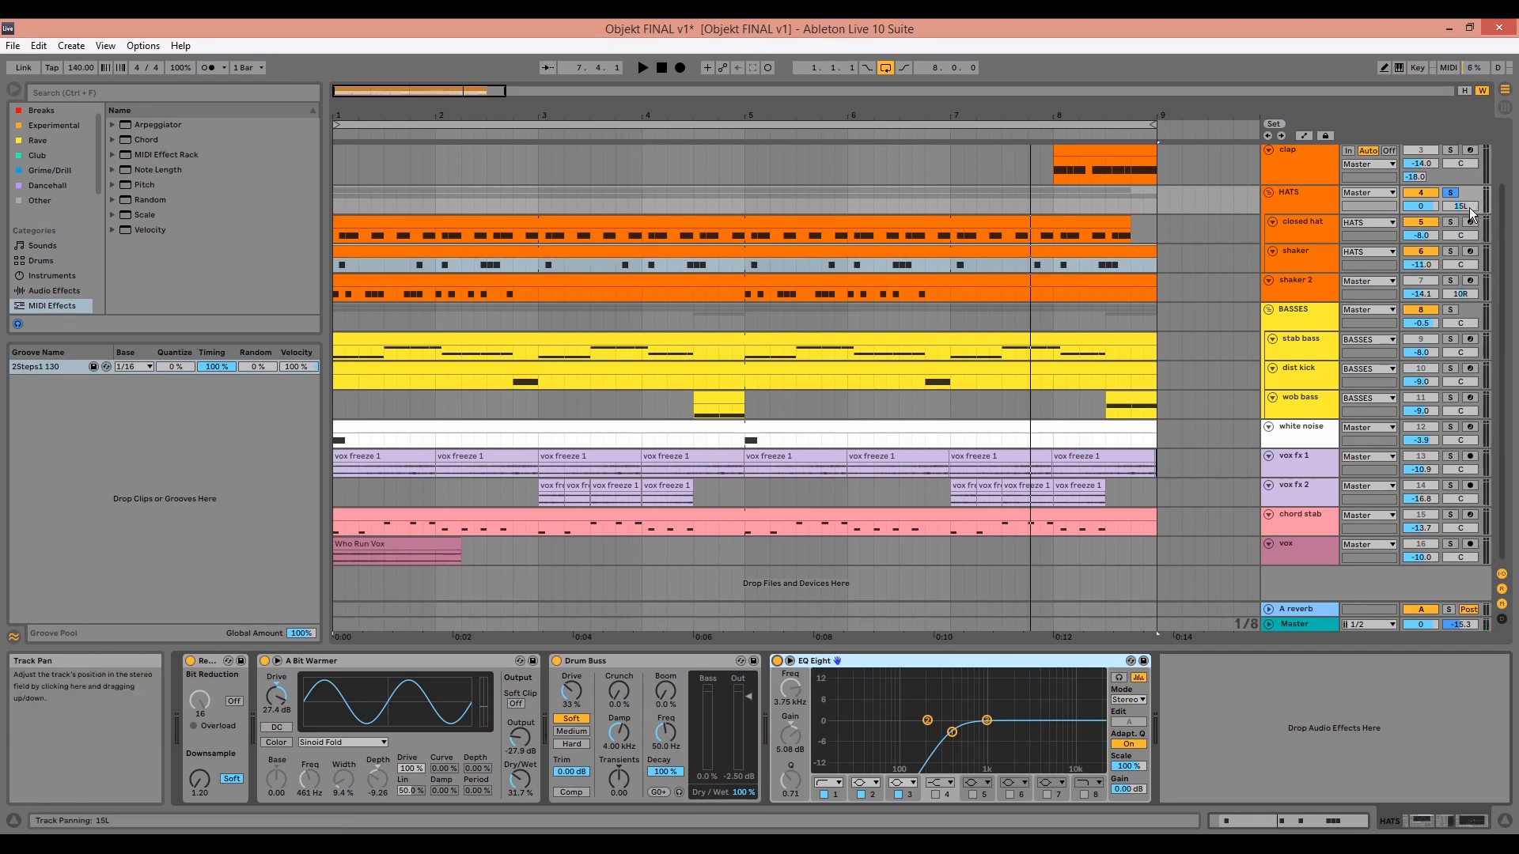
- Enlarge the HATS group track to reveal its reverb send level, and refit the heights of all tracks
click(1312, 203)
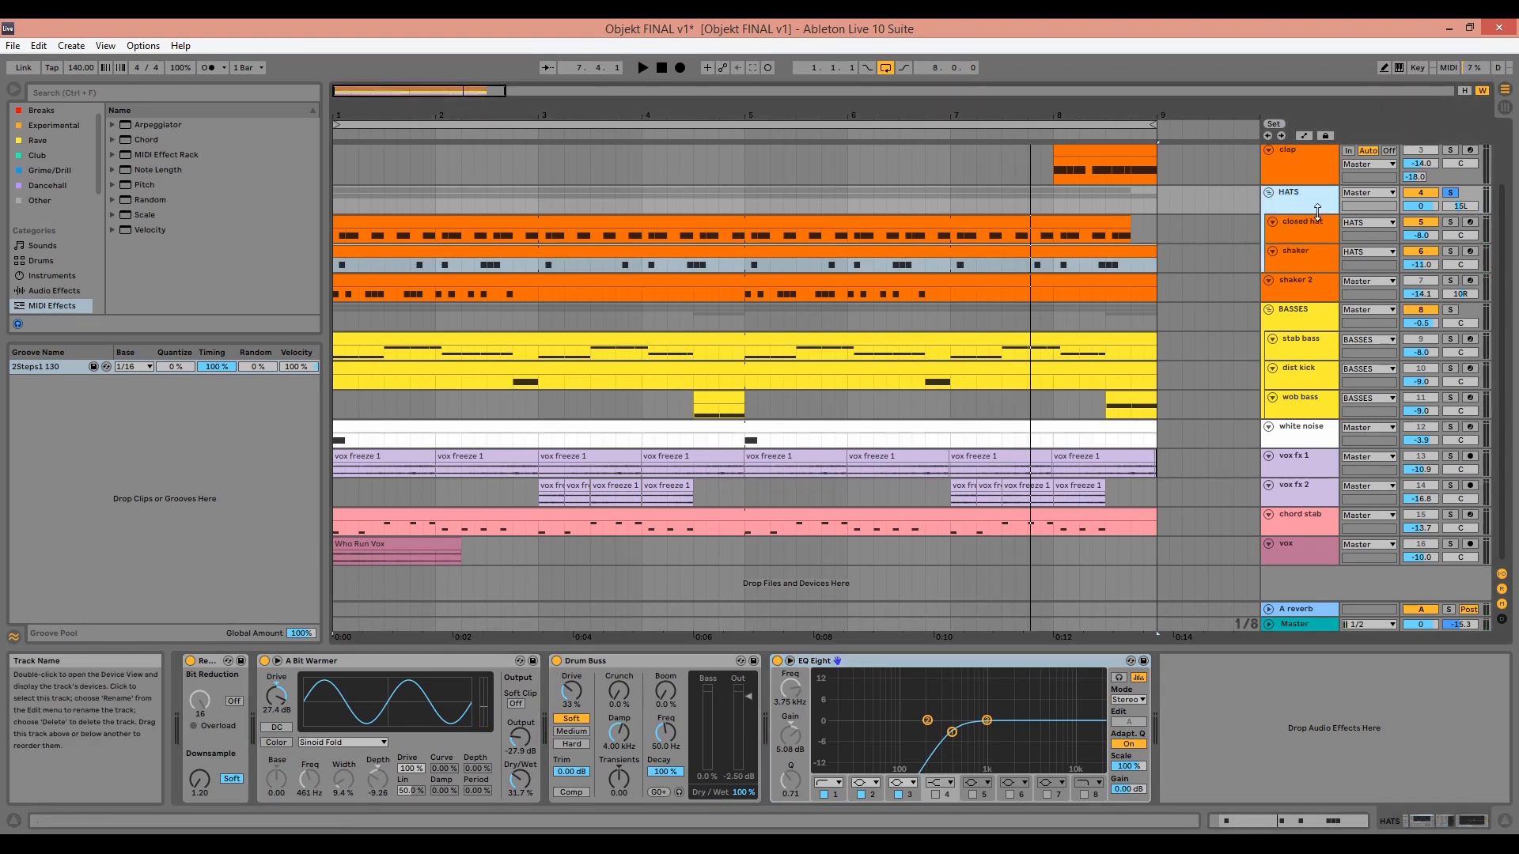
drag(1317, 211, 1319, 223)
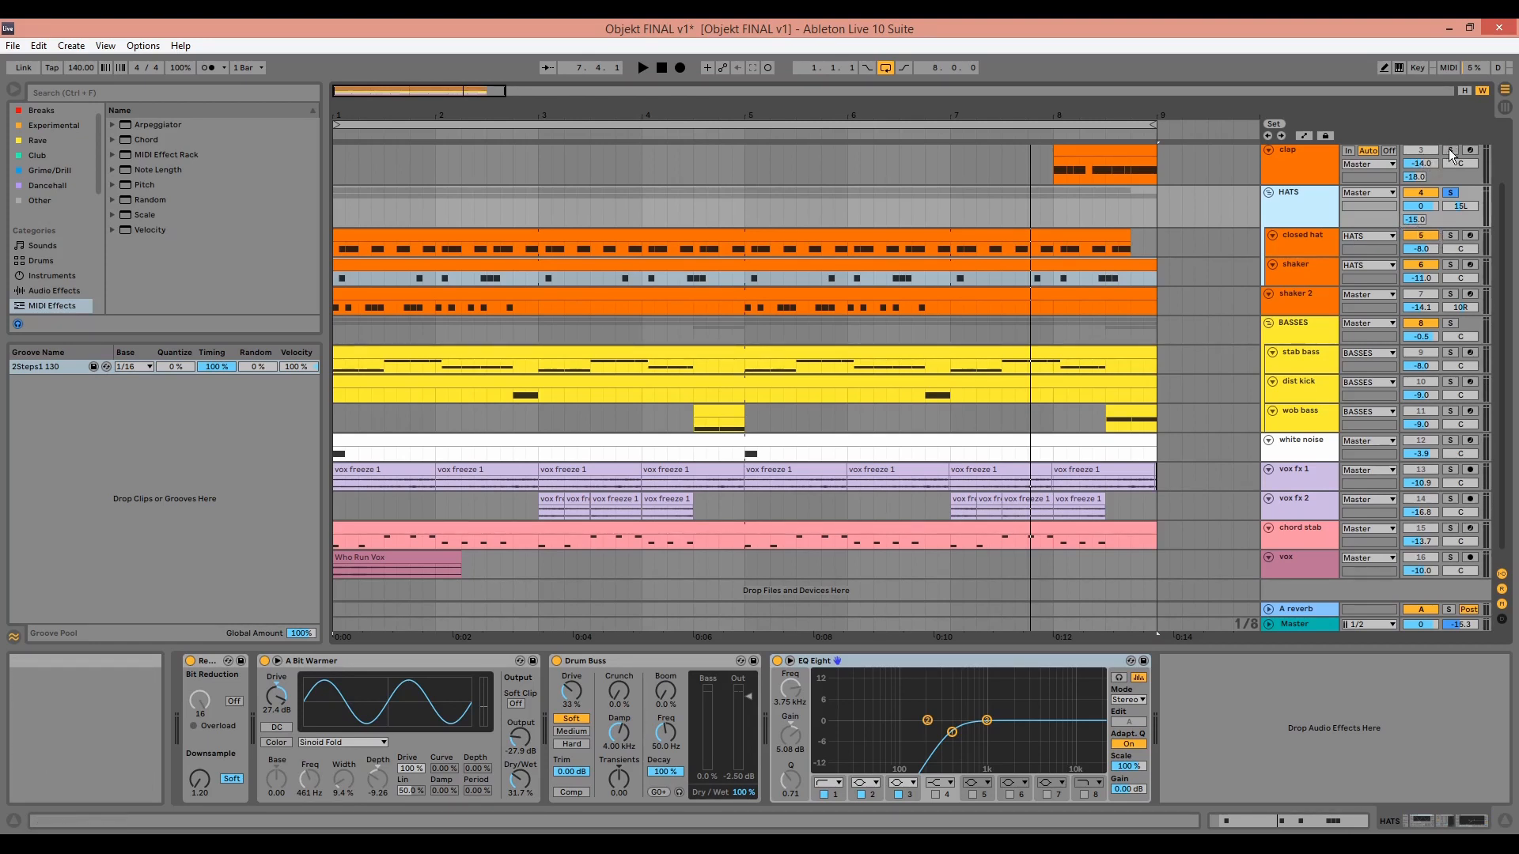
click(1462, 93)
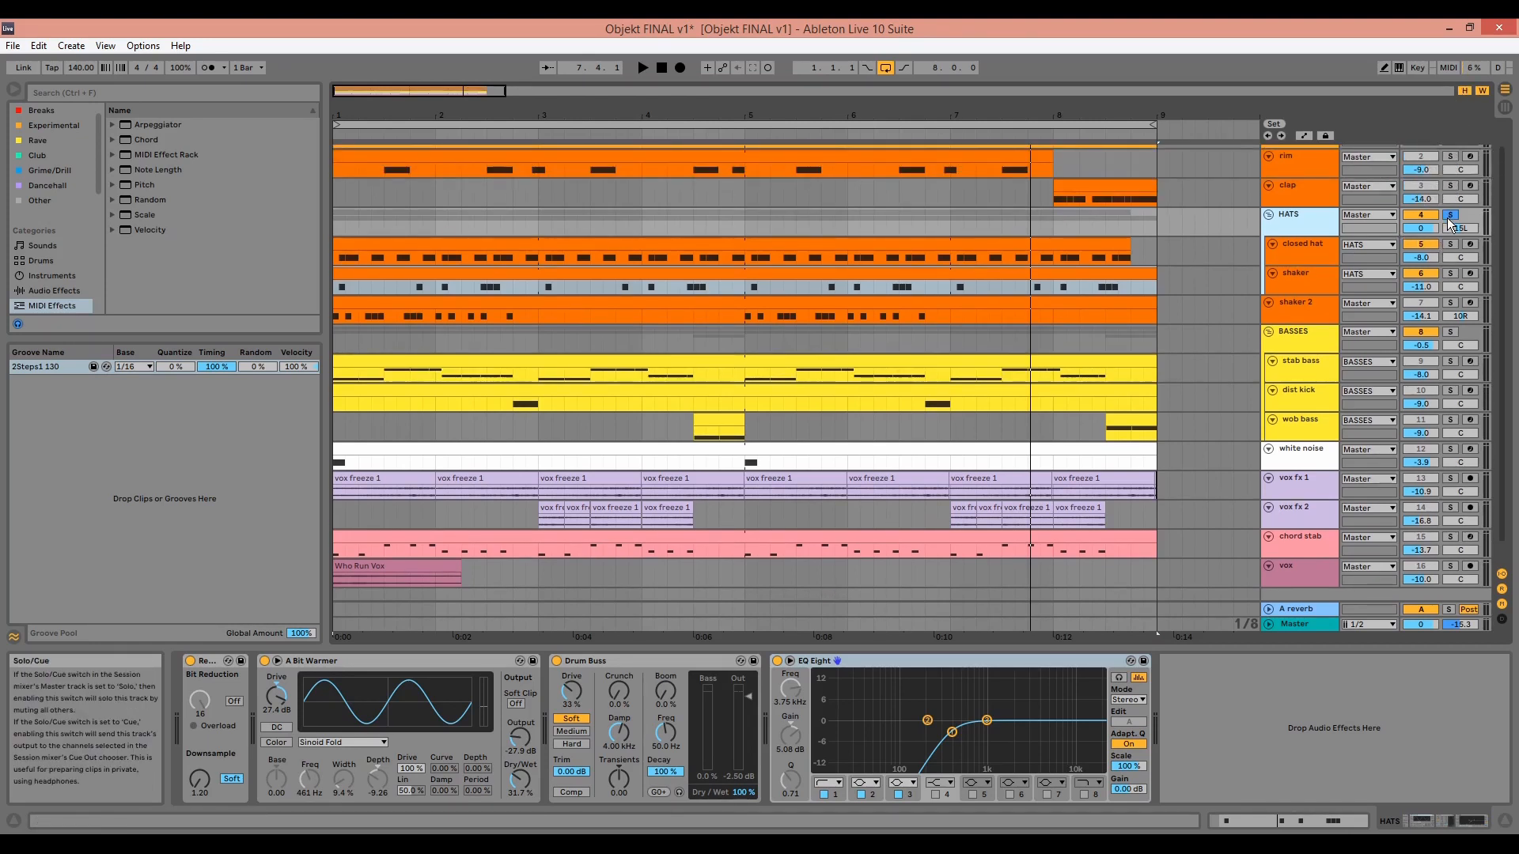
- Solo shaker 2 in place of the HATS group, play it back, and display its device chain
click(1449, 300)
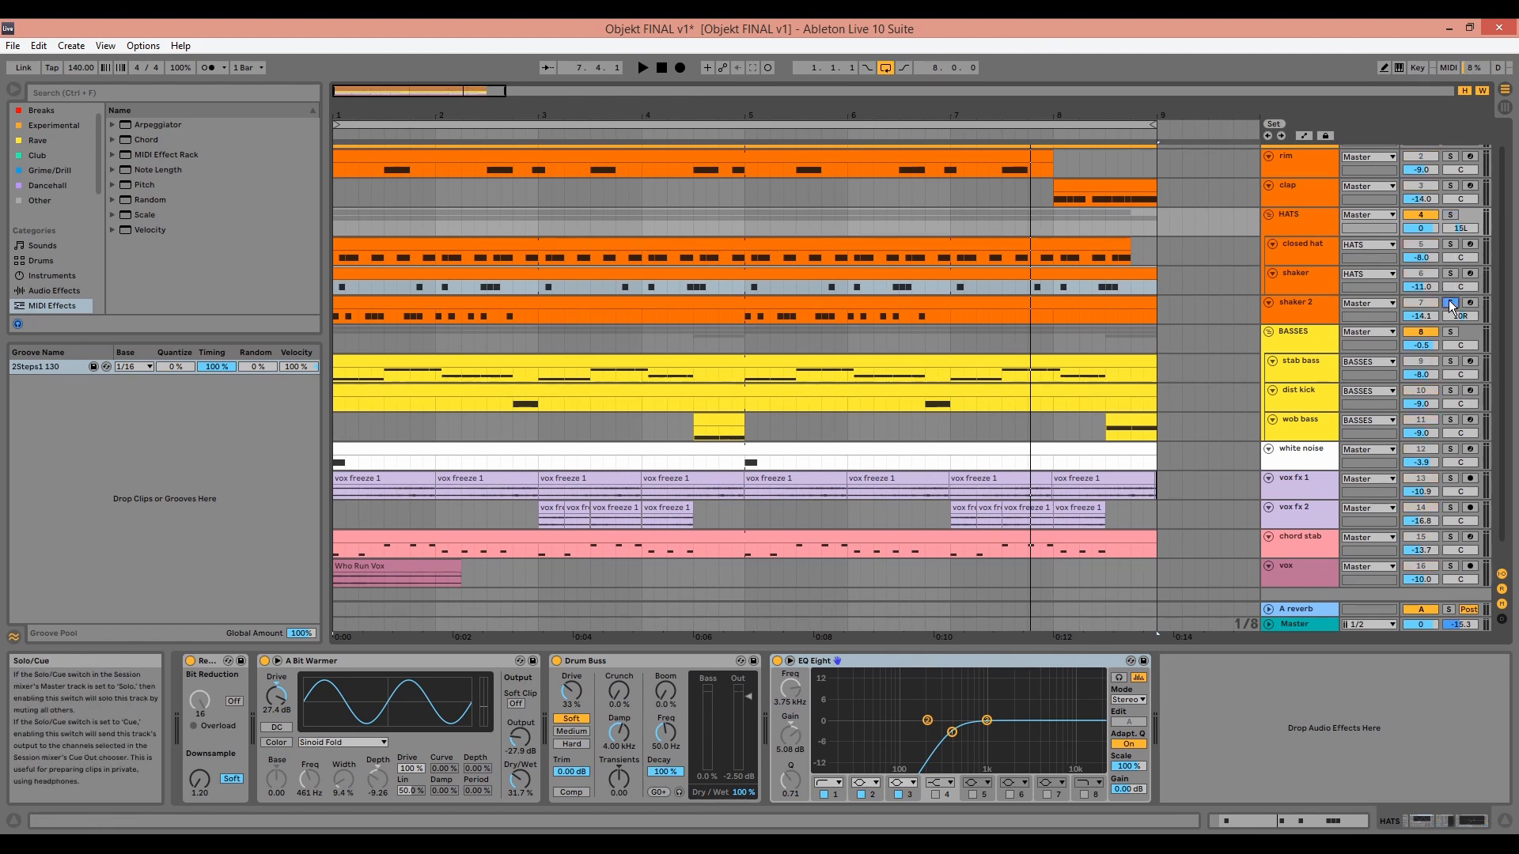
key(space)
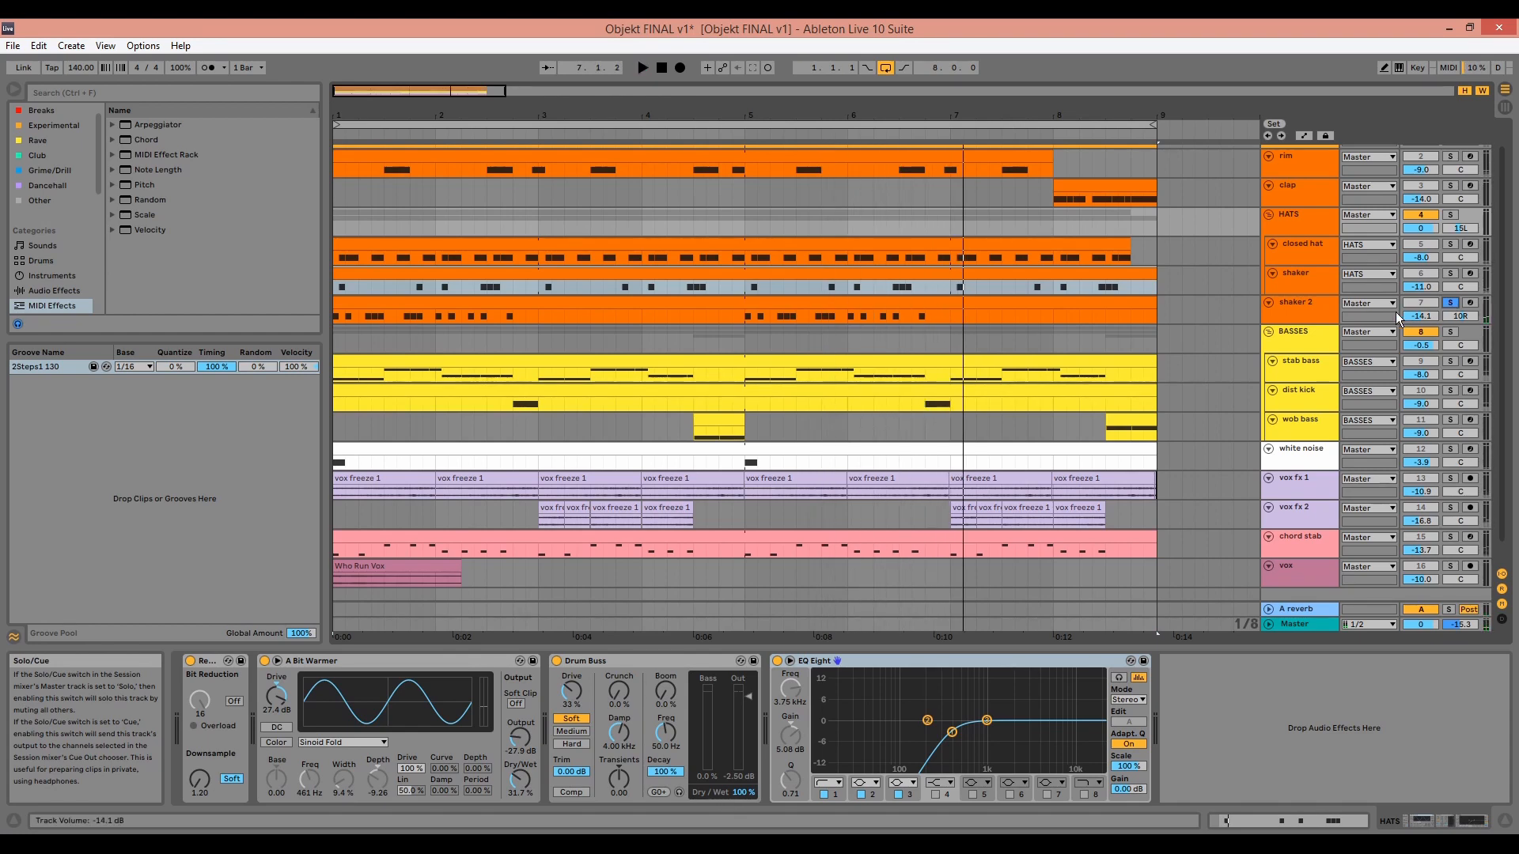
click(1303, 304)
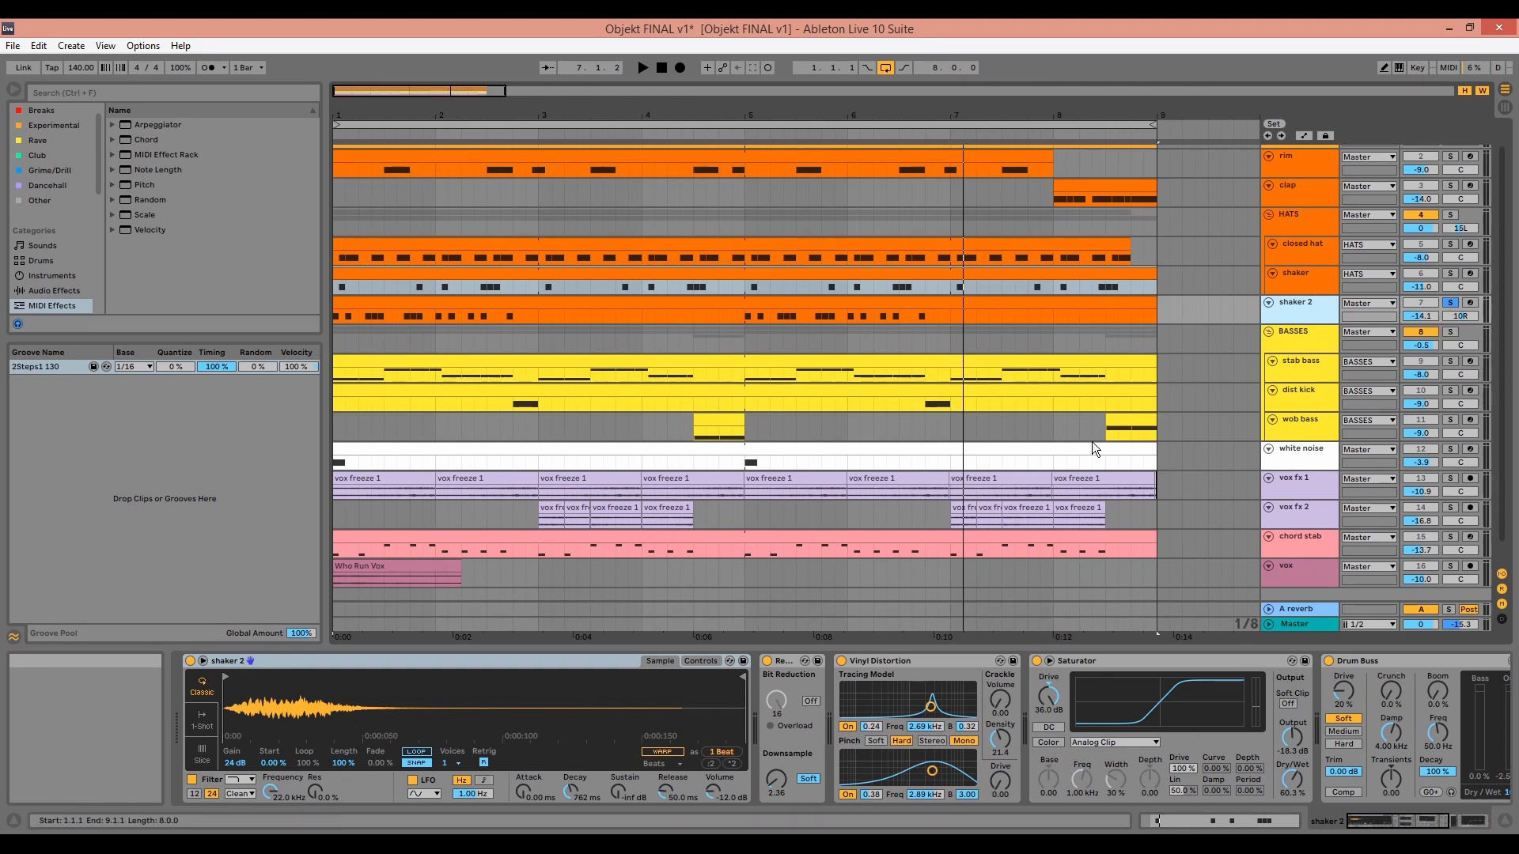
- Compare the rim's effect chain with shaker 2's chain through EQ Eight, and enlarge shaker 2 to reveal its reverb send
click(1308, 169)
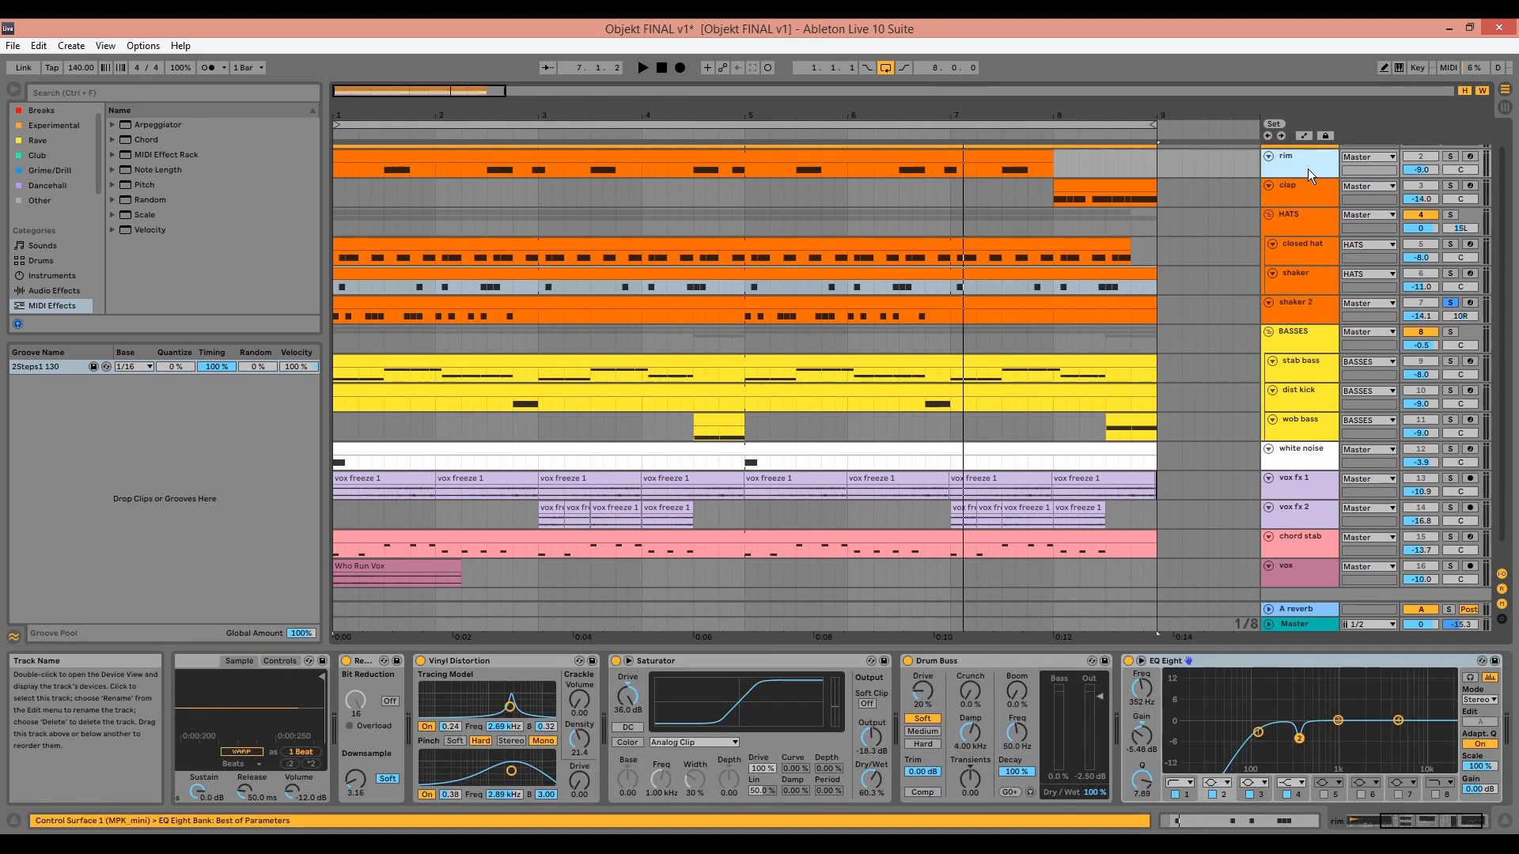
click(1301, 309)
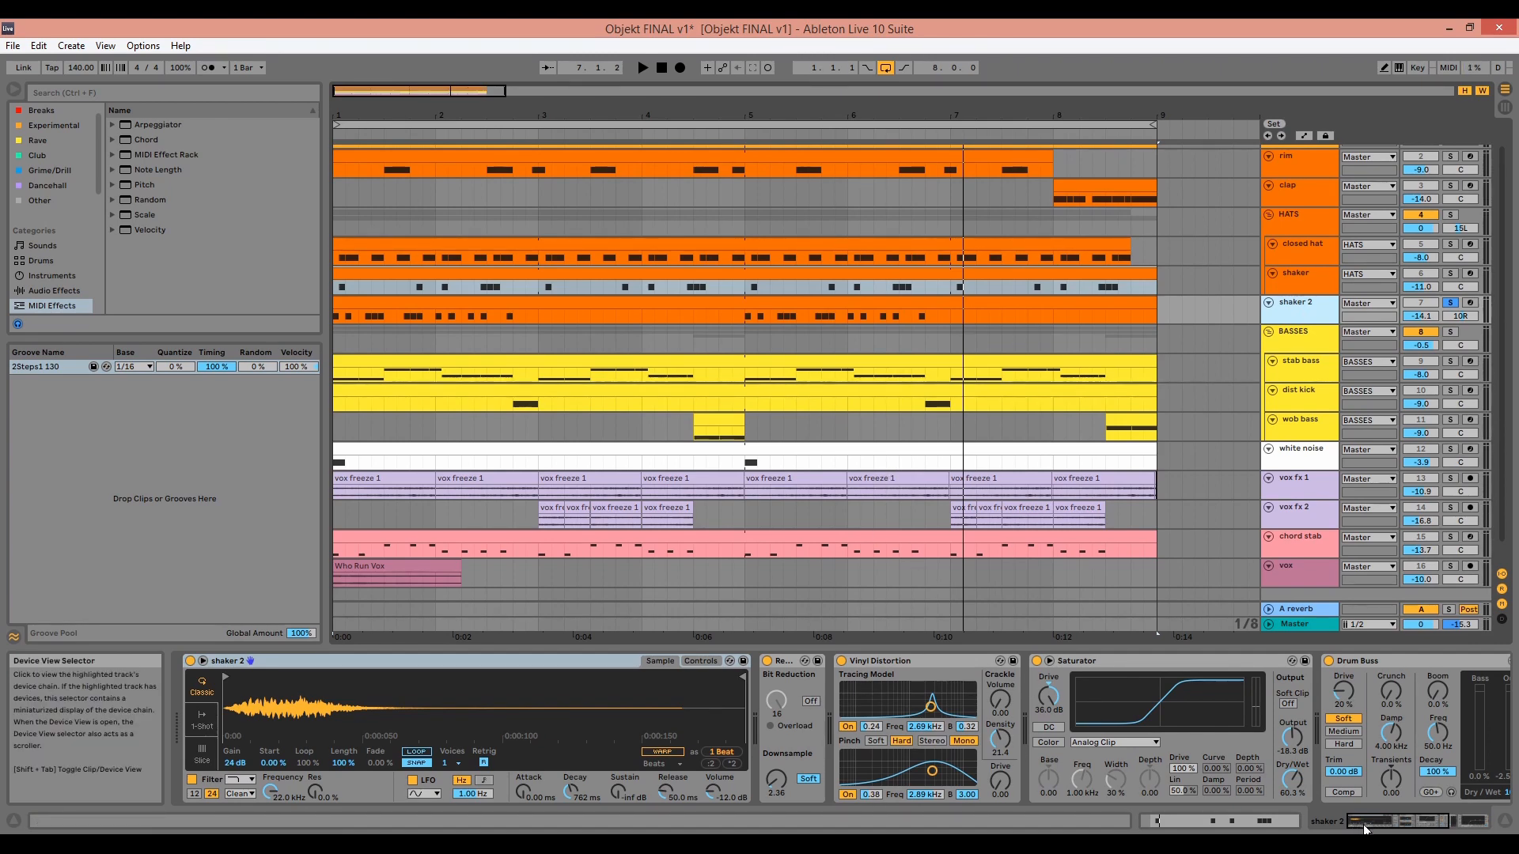
scroll(1107, 688, down, 3)
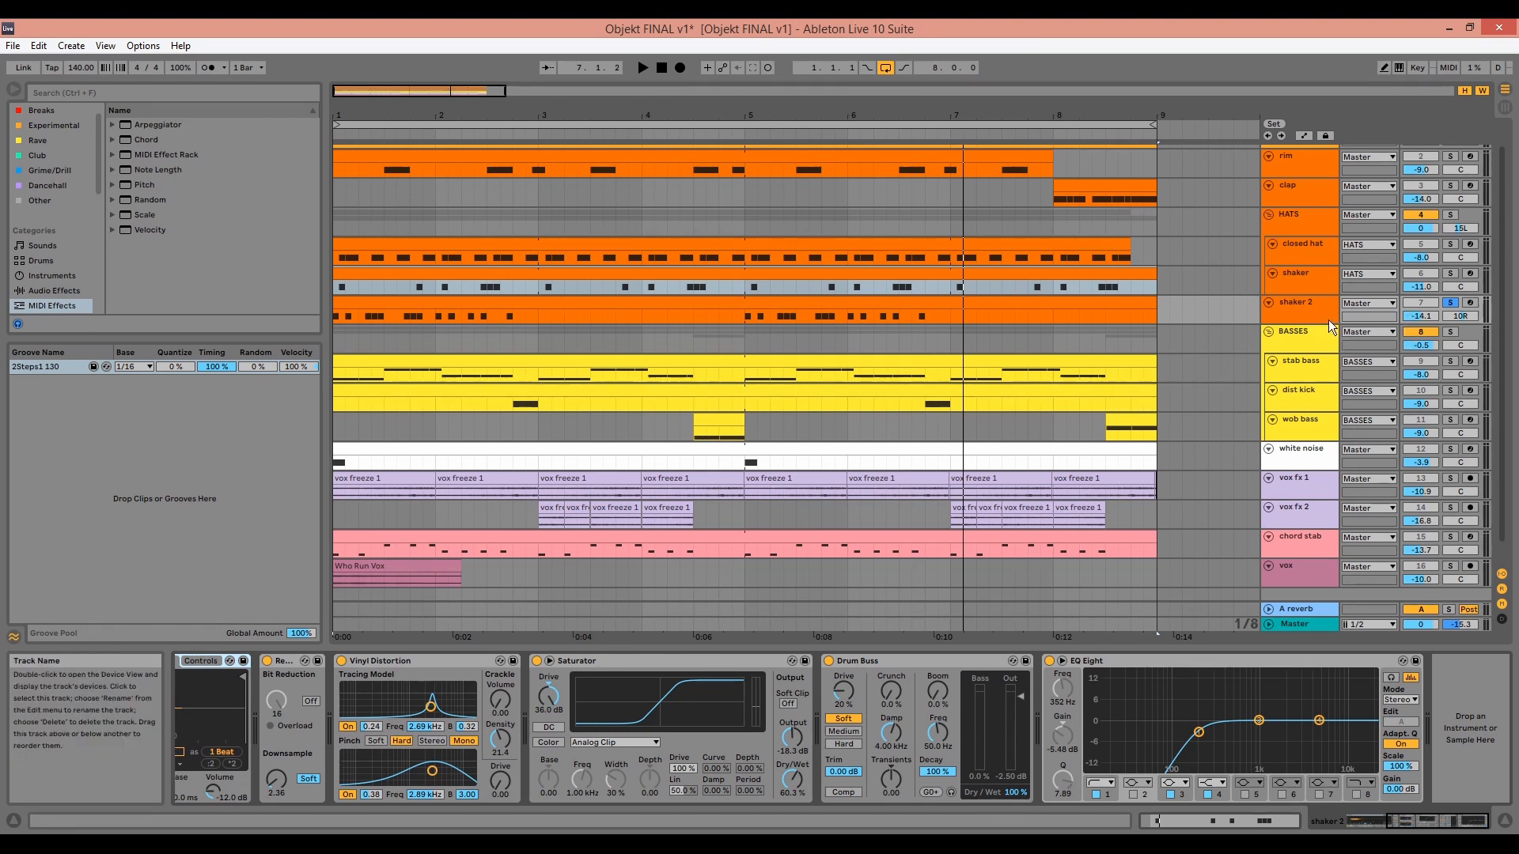
drag(1329, 322, 1329, 336)
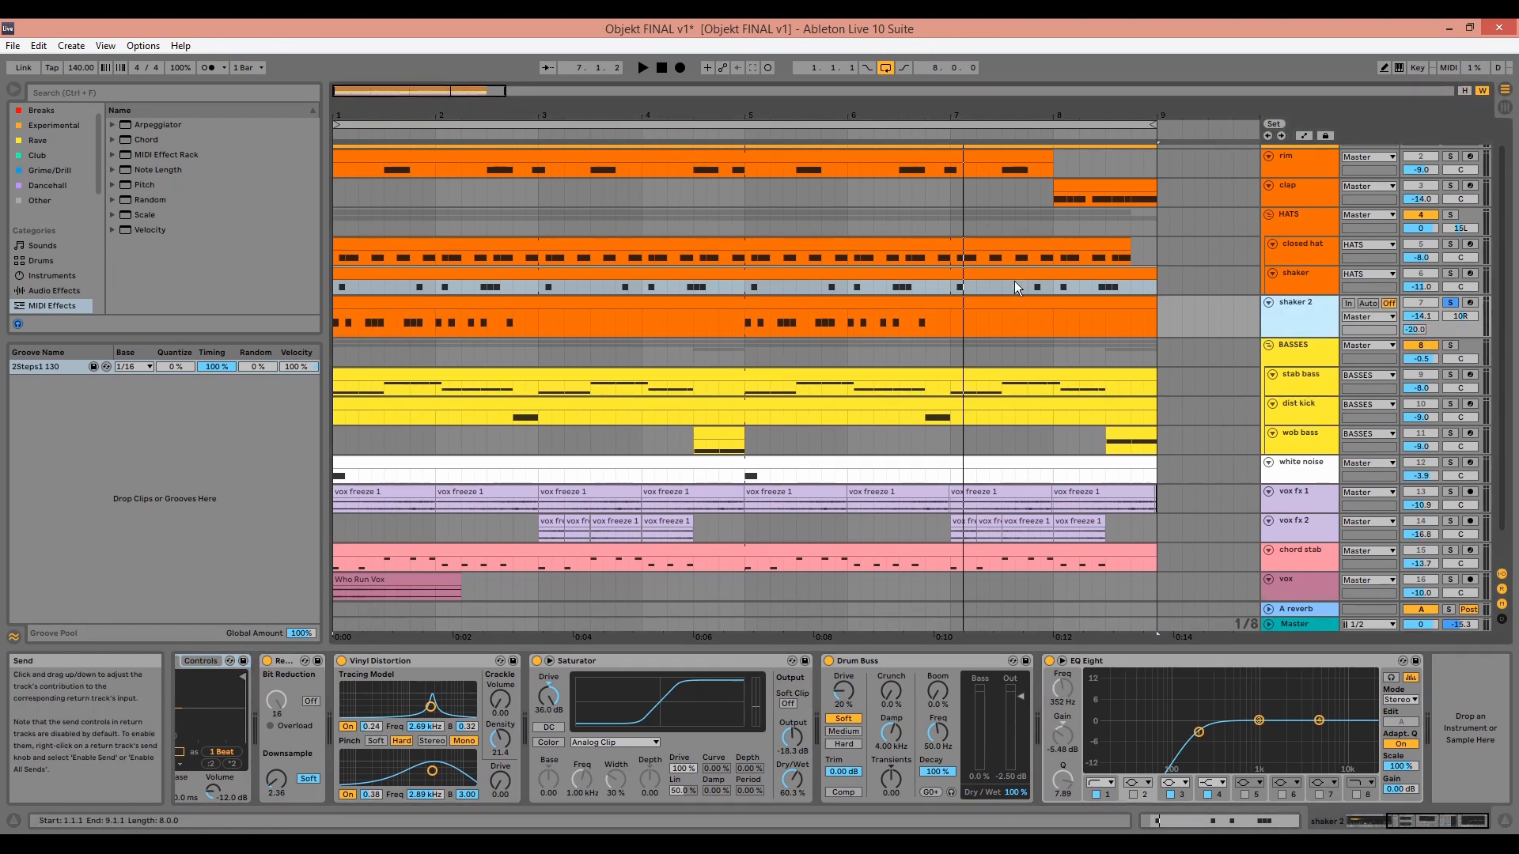
- Examine the shaker 2 clip's MIDI pattern during playback, and return to the track's device chain
double_click(996, 301)
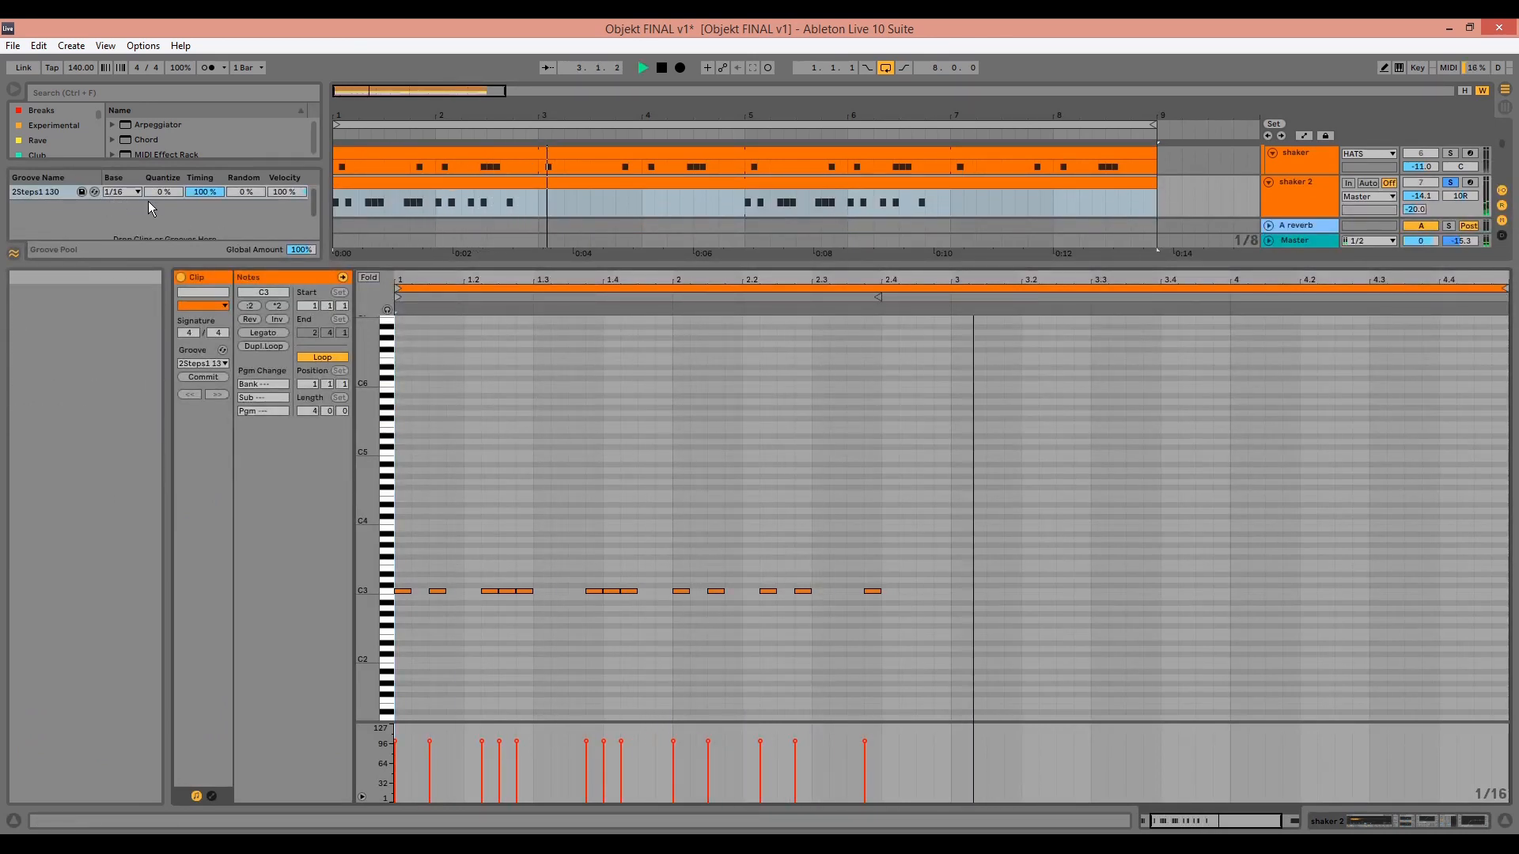
key(shift+Tab)
scroll(656, 463, up, 2)
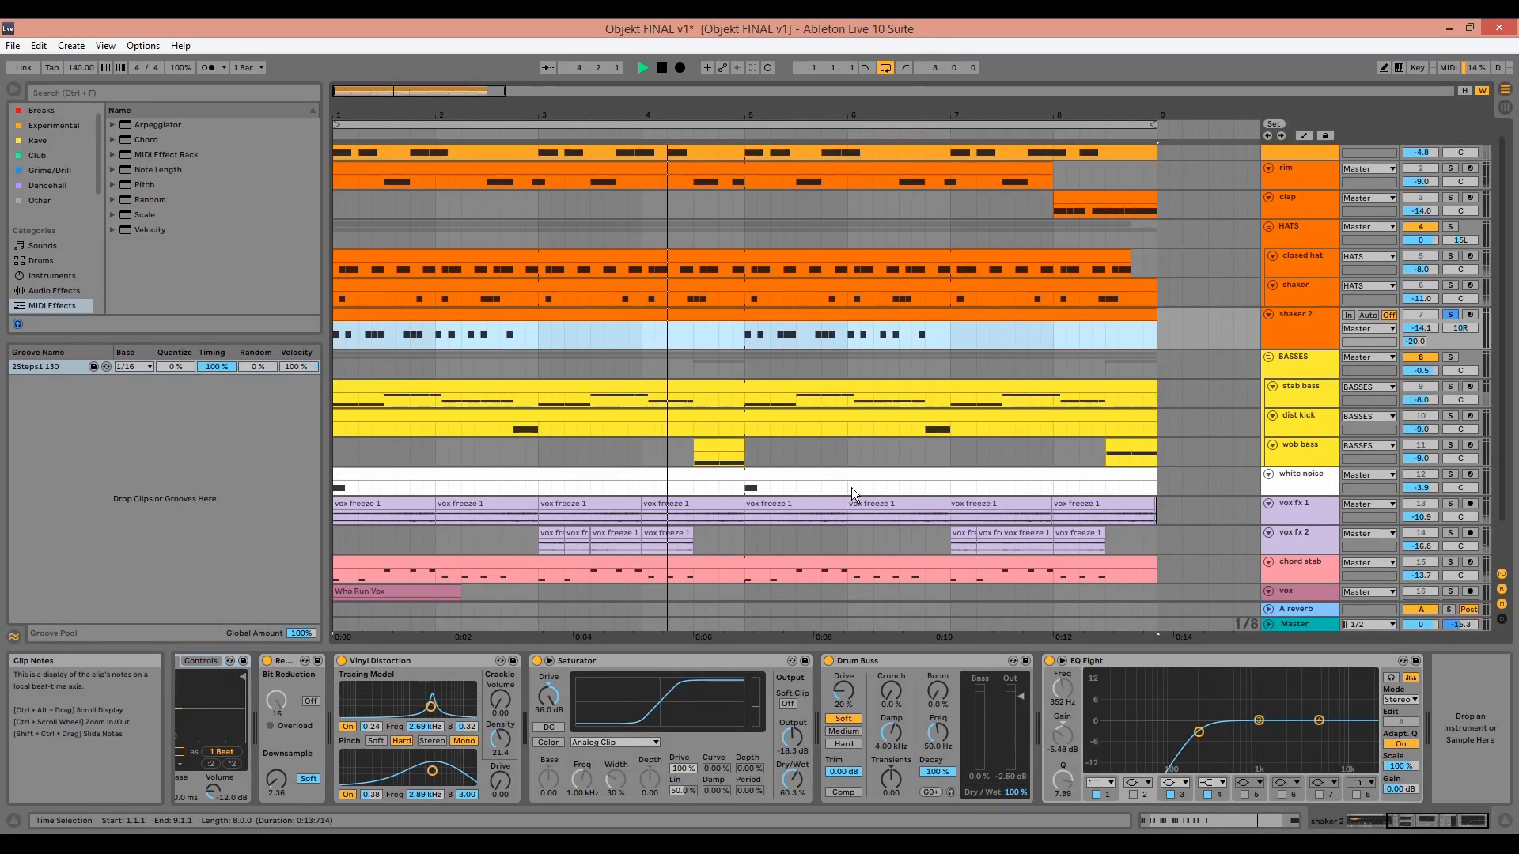
key(space)
- Solo the kick, rim, clap, HATS and shaker 2 tracks together and play back the full drum section
scroll(1315, 243, up, 1)
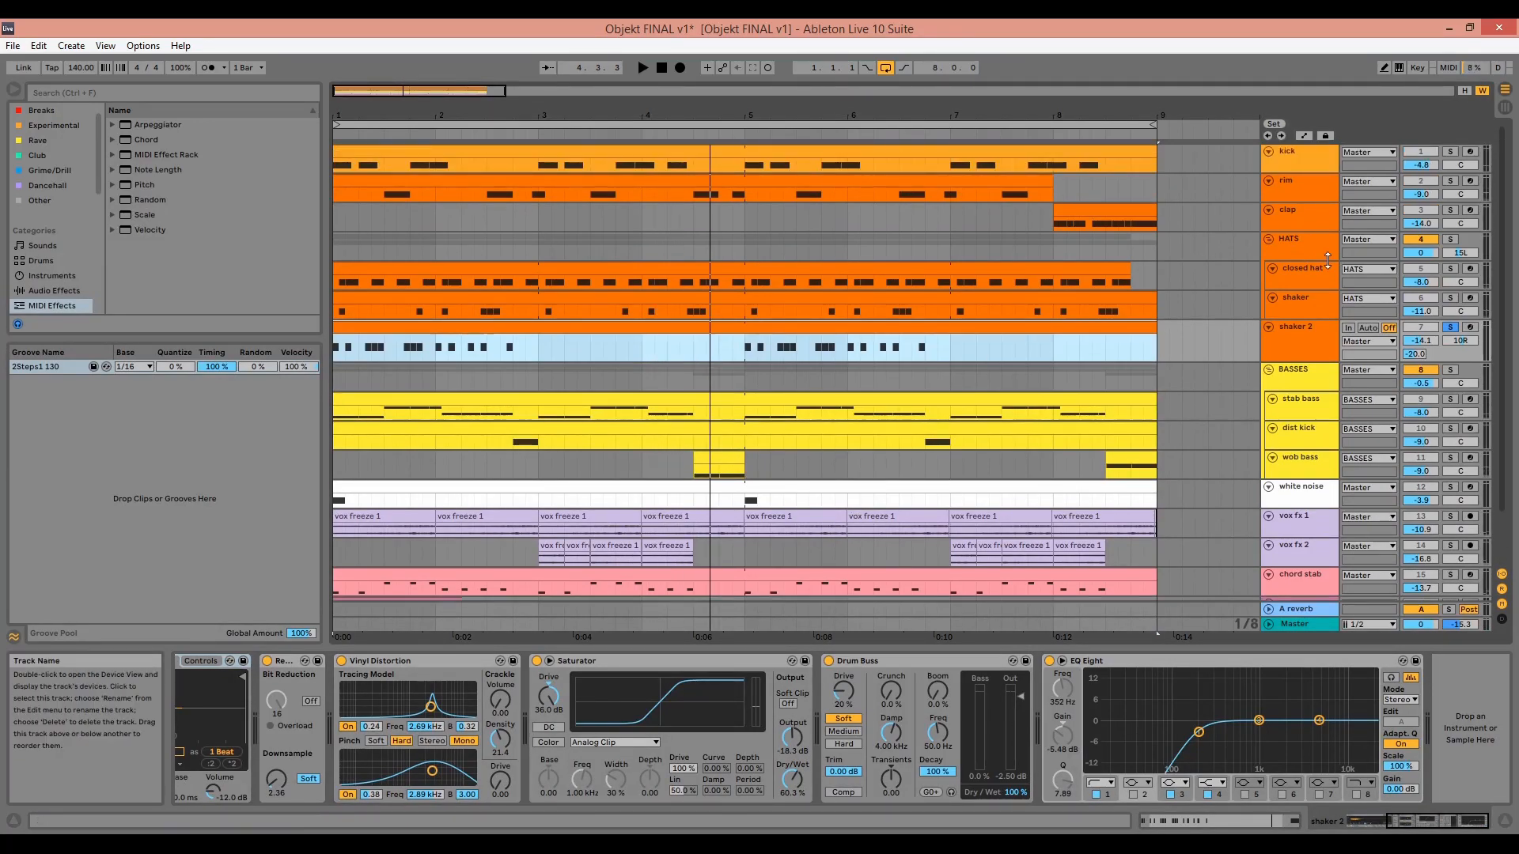
click(1299, 161)
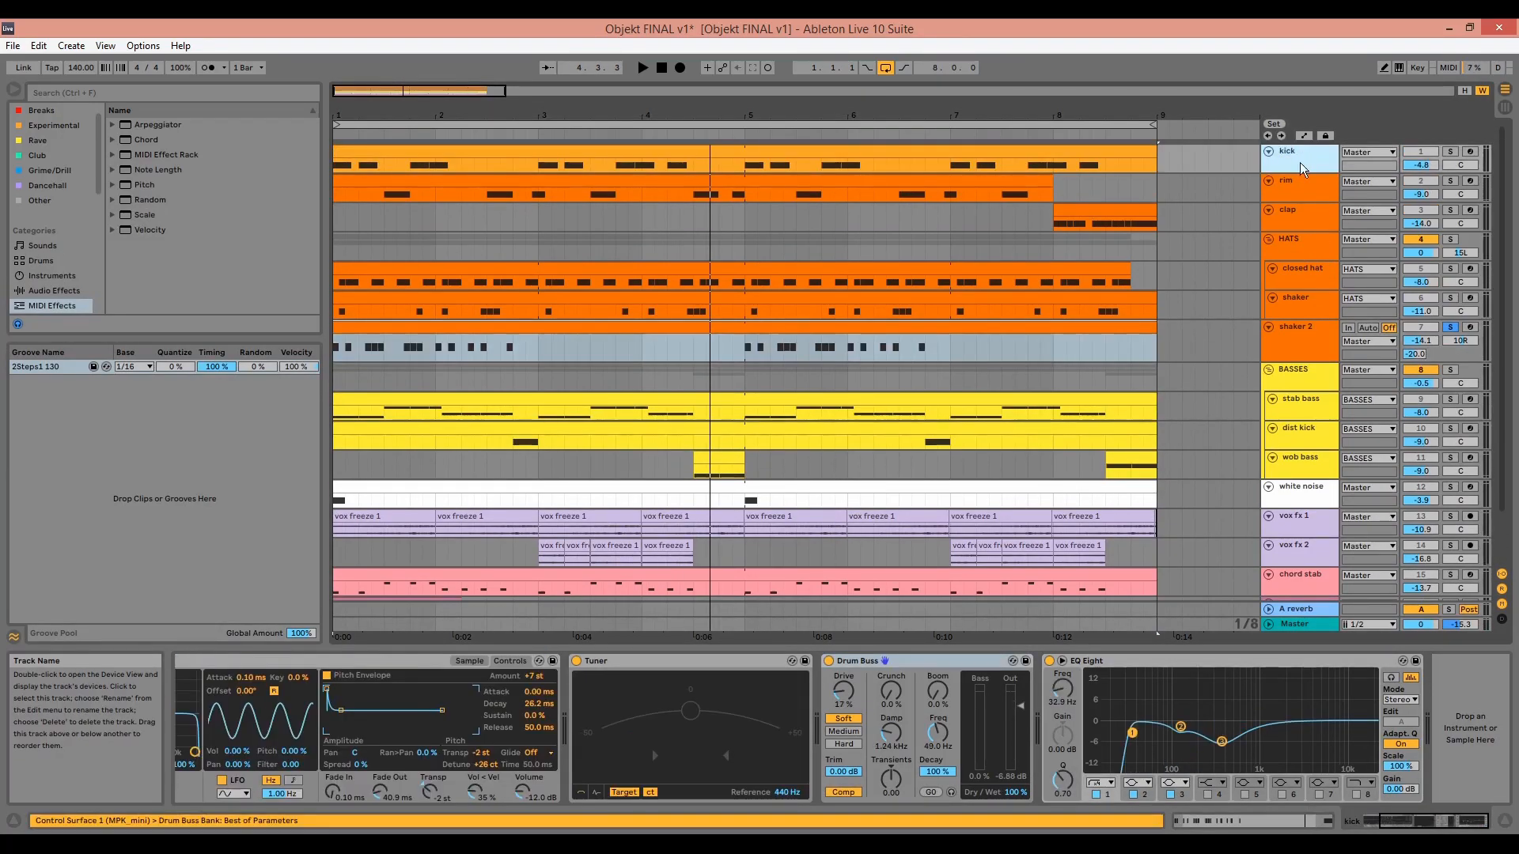
shift+click(1283, 332)
click(1449, 156)
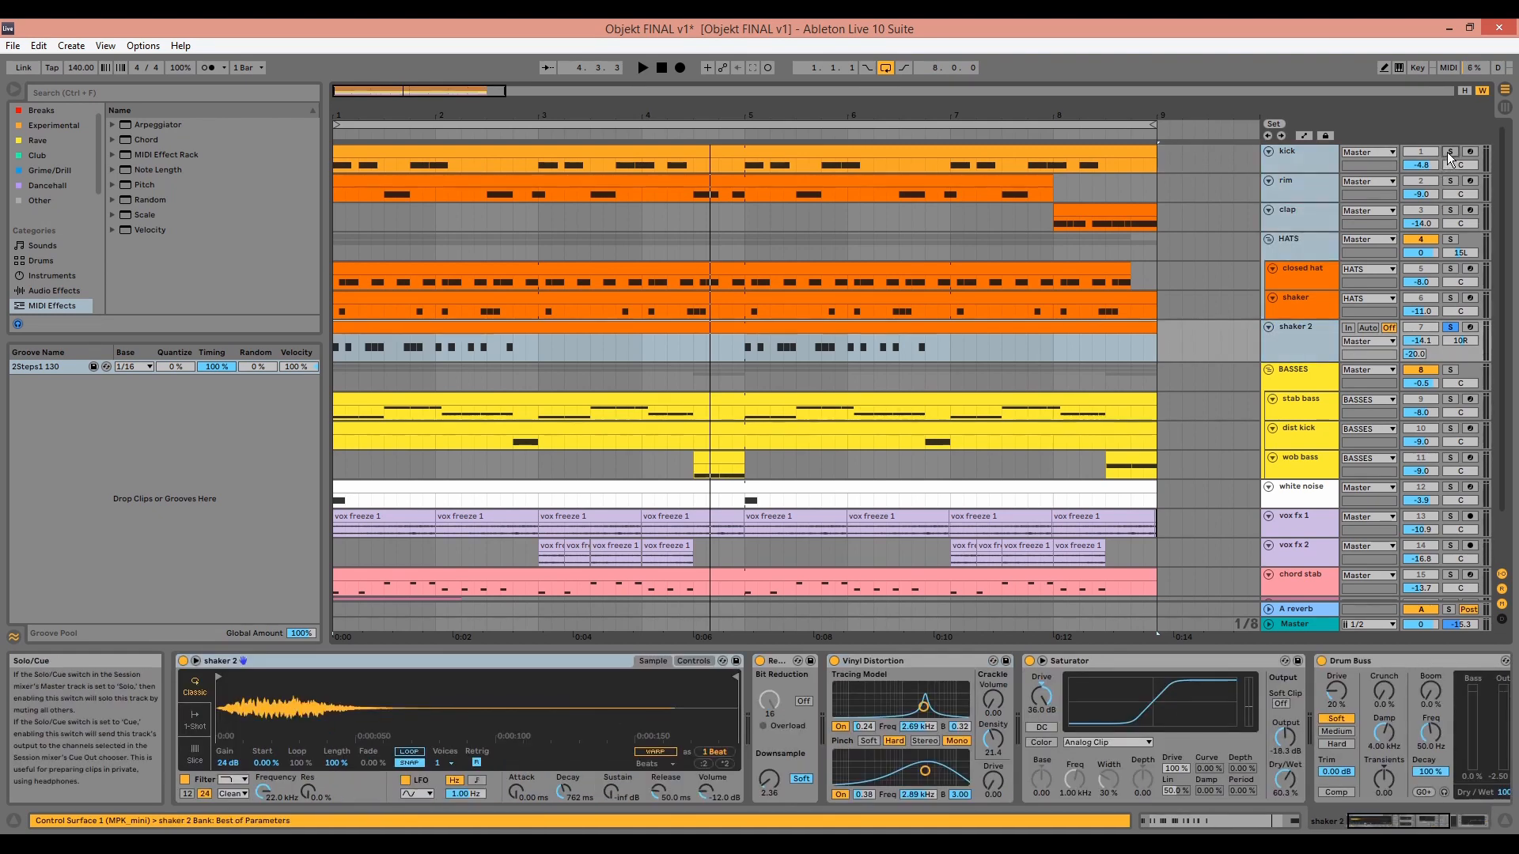
key(space)
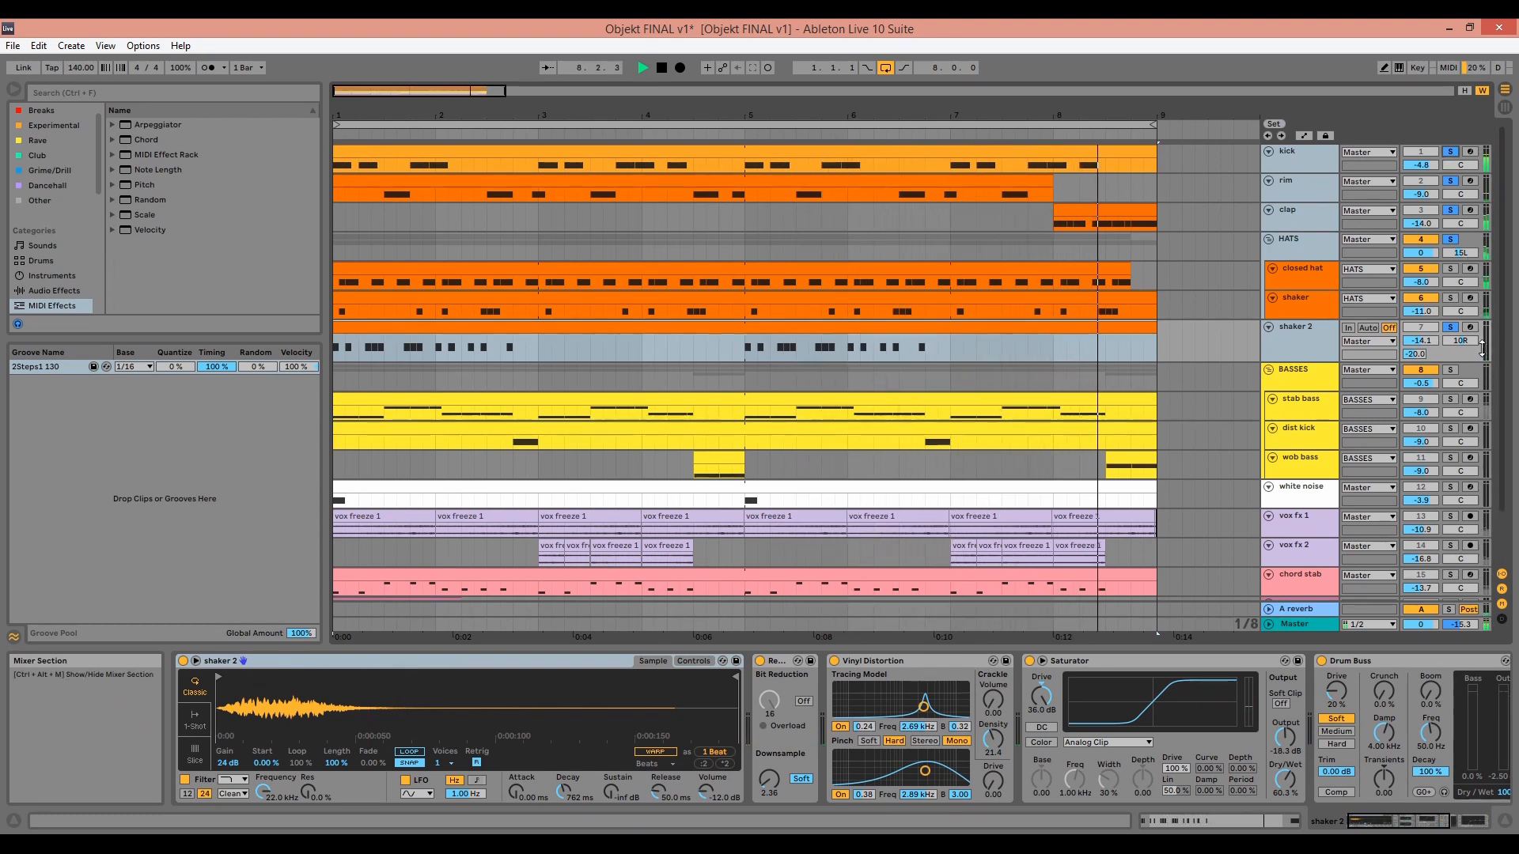
key(space)
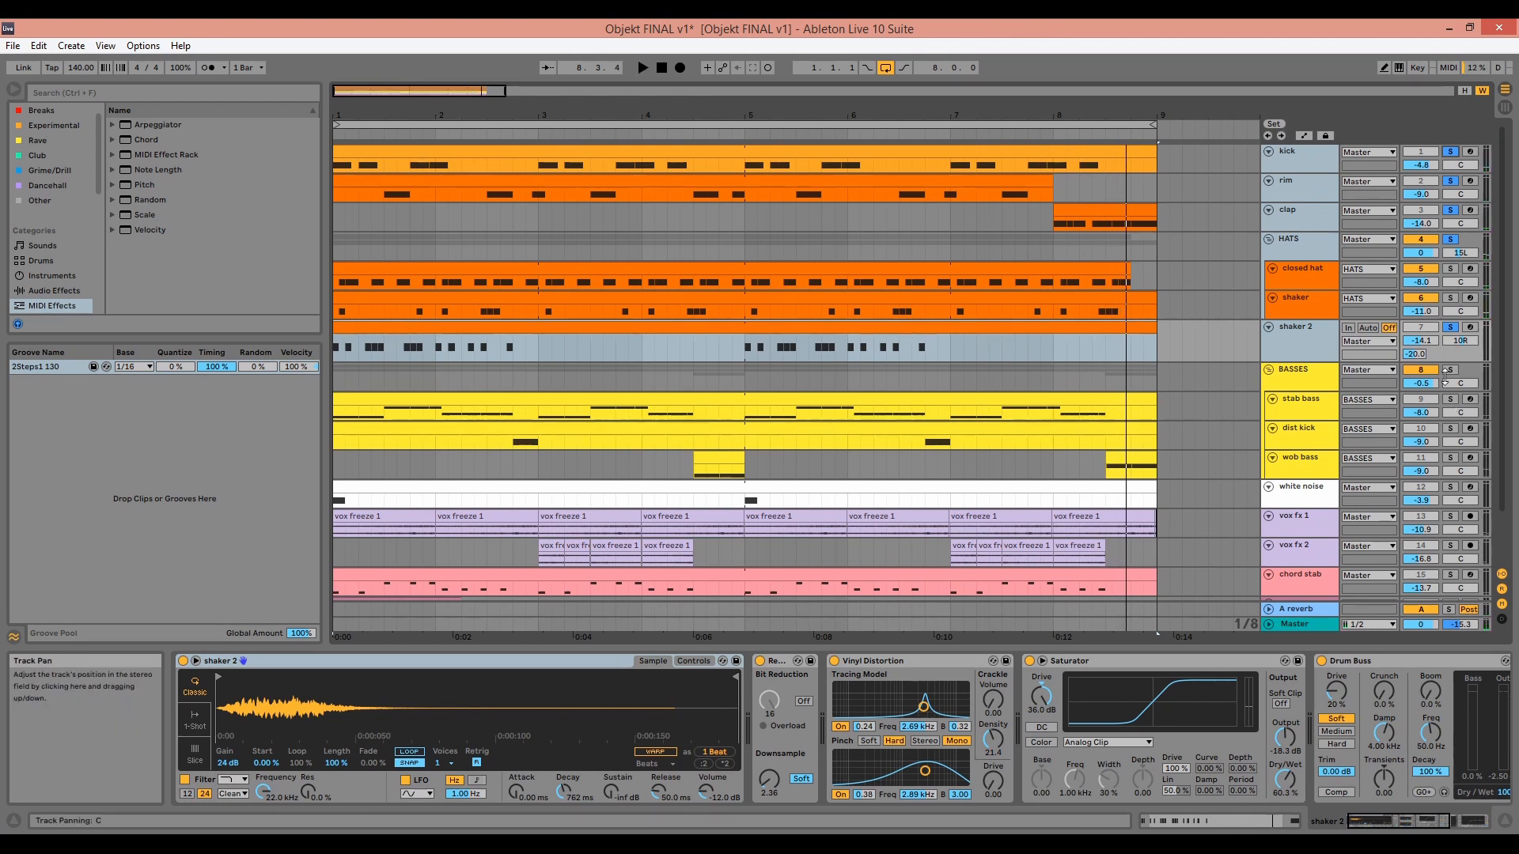
- Solo only the BASSES group, play it back, and display the stab bass device chain
click(1450, 370)
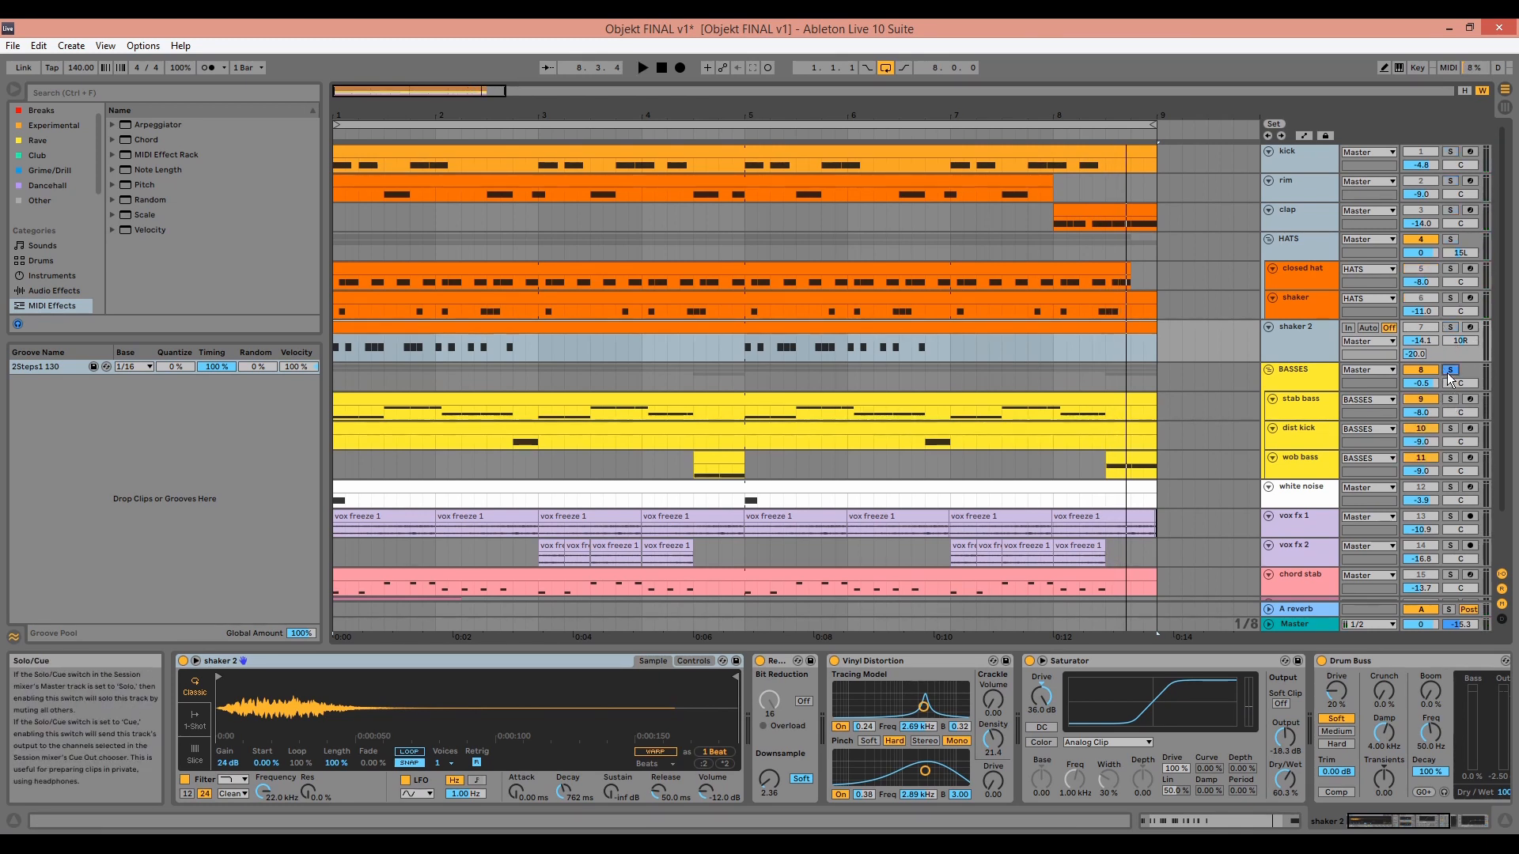
key(space)
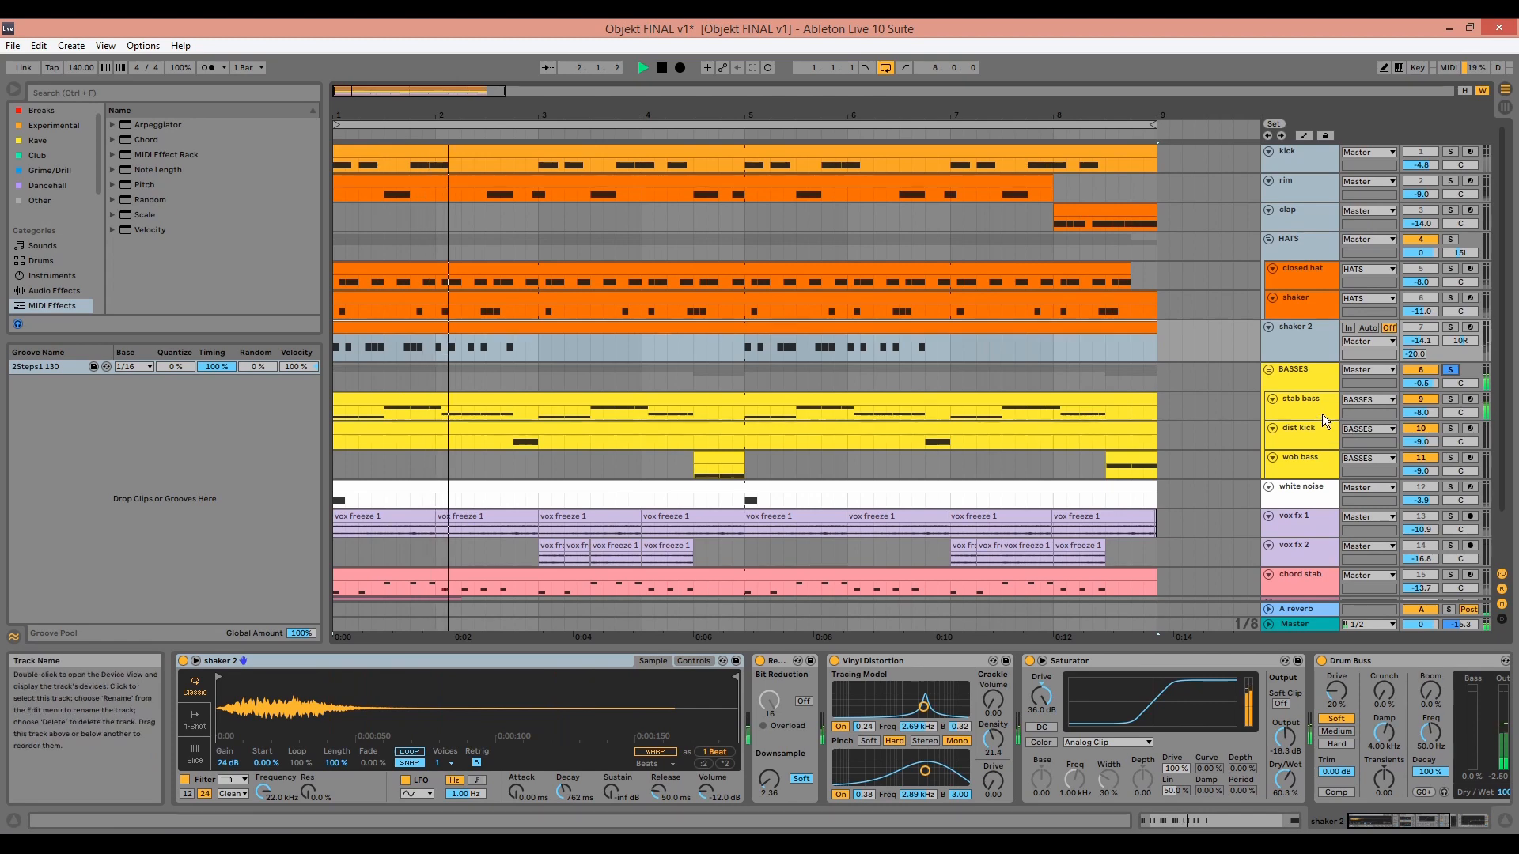
click(1322, 411)
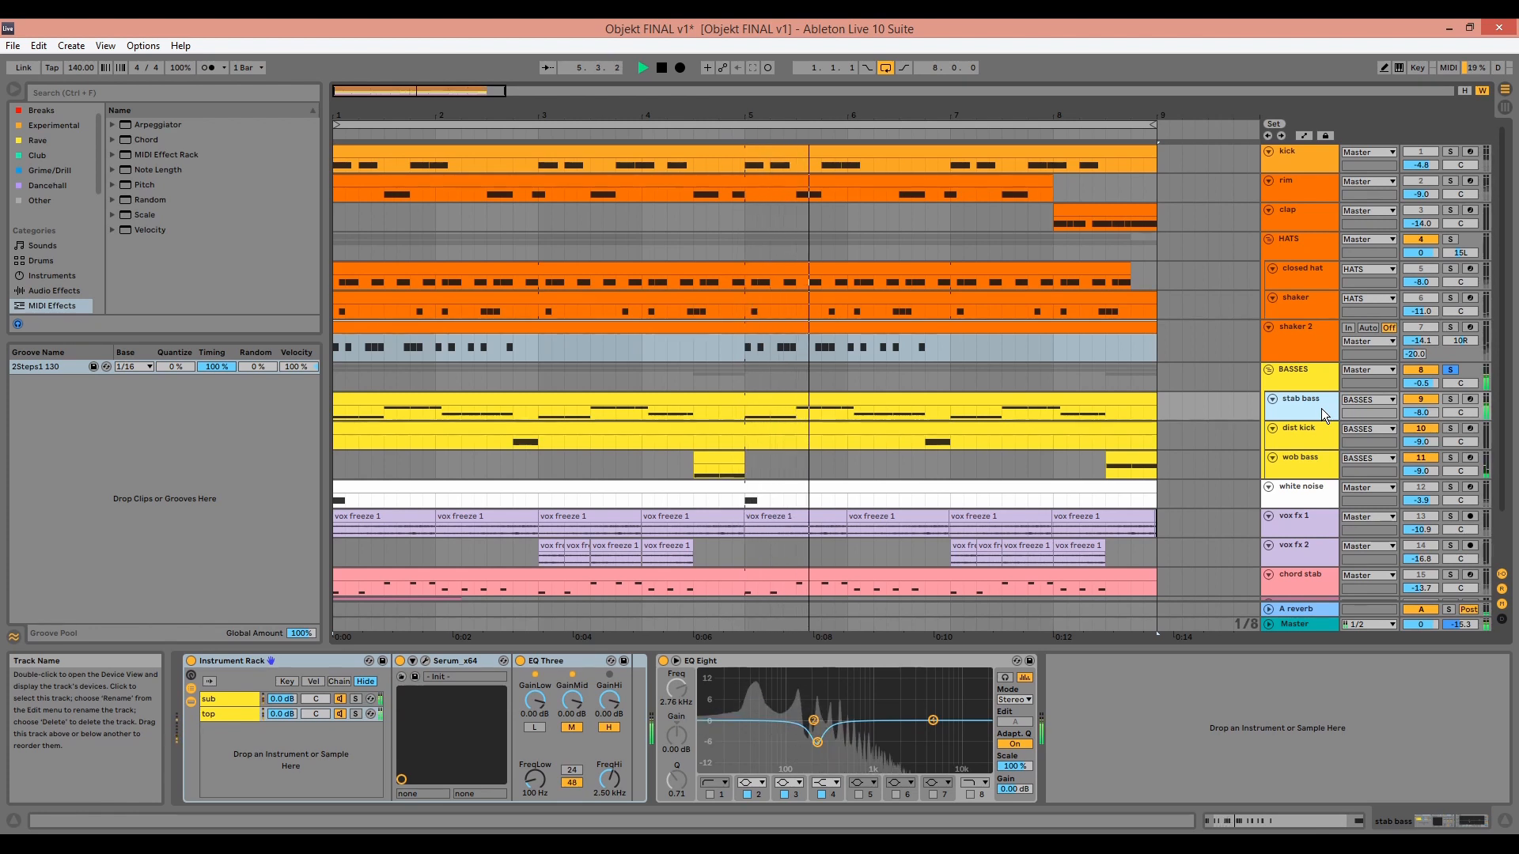
key(space)
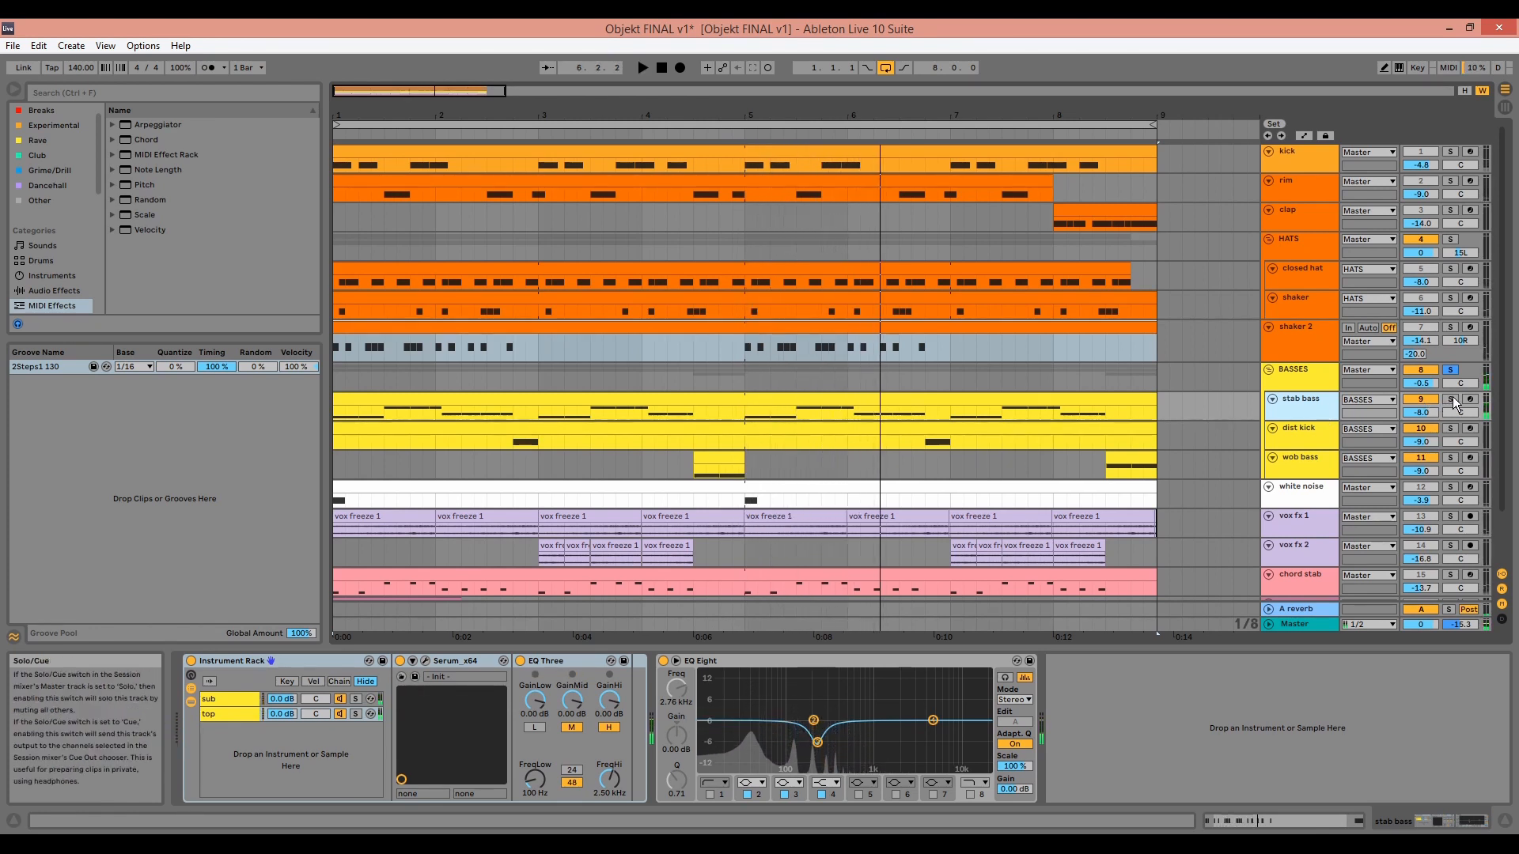
- Solo the stab bass track within the BASSES group and play it back
click(1451, 397)
key(space)
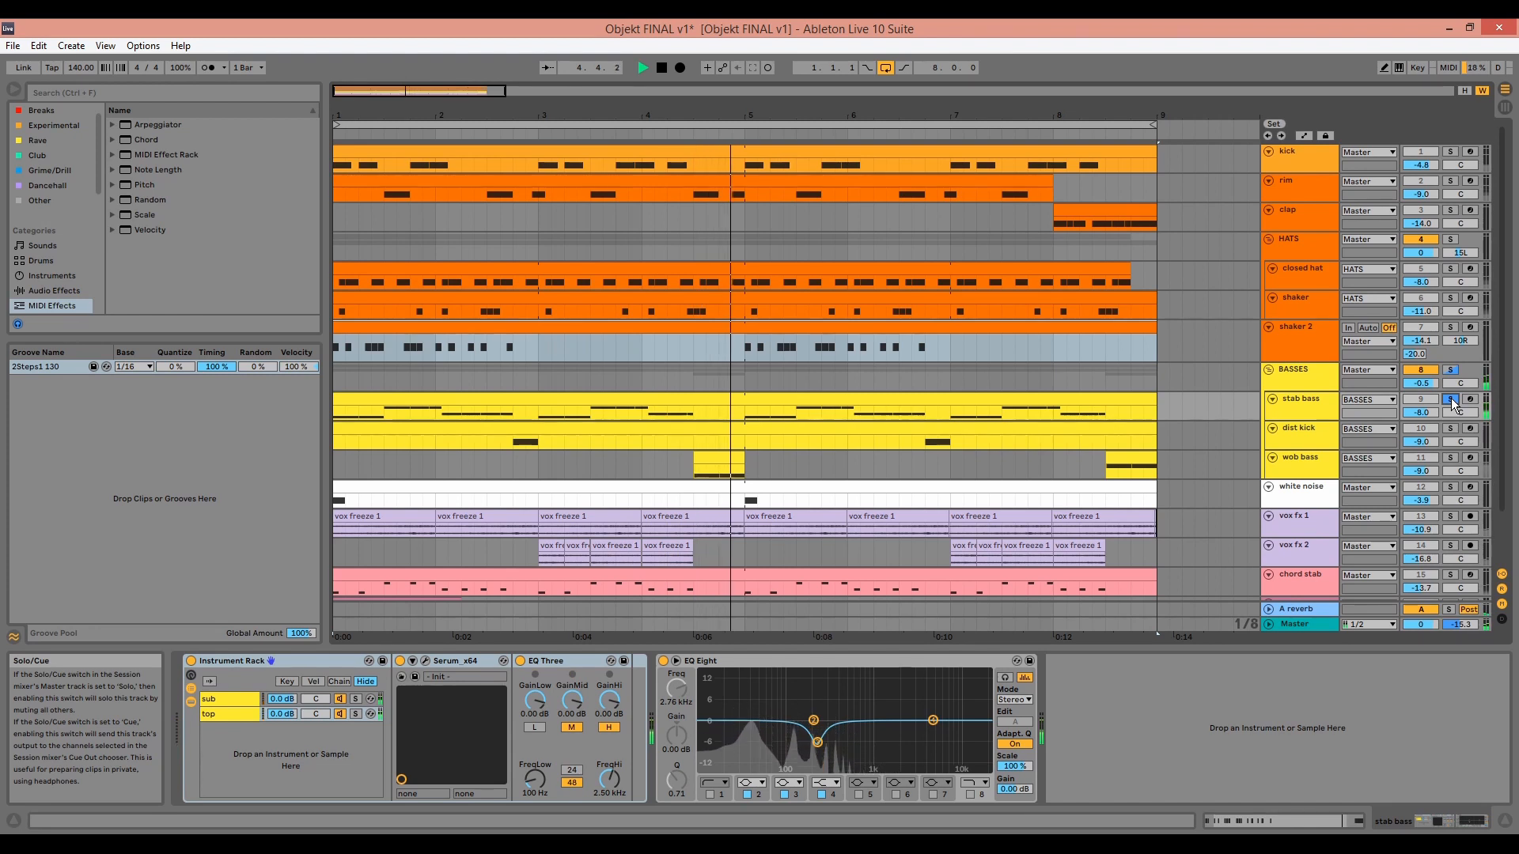
key(space)
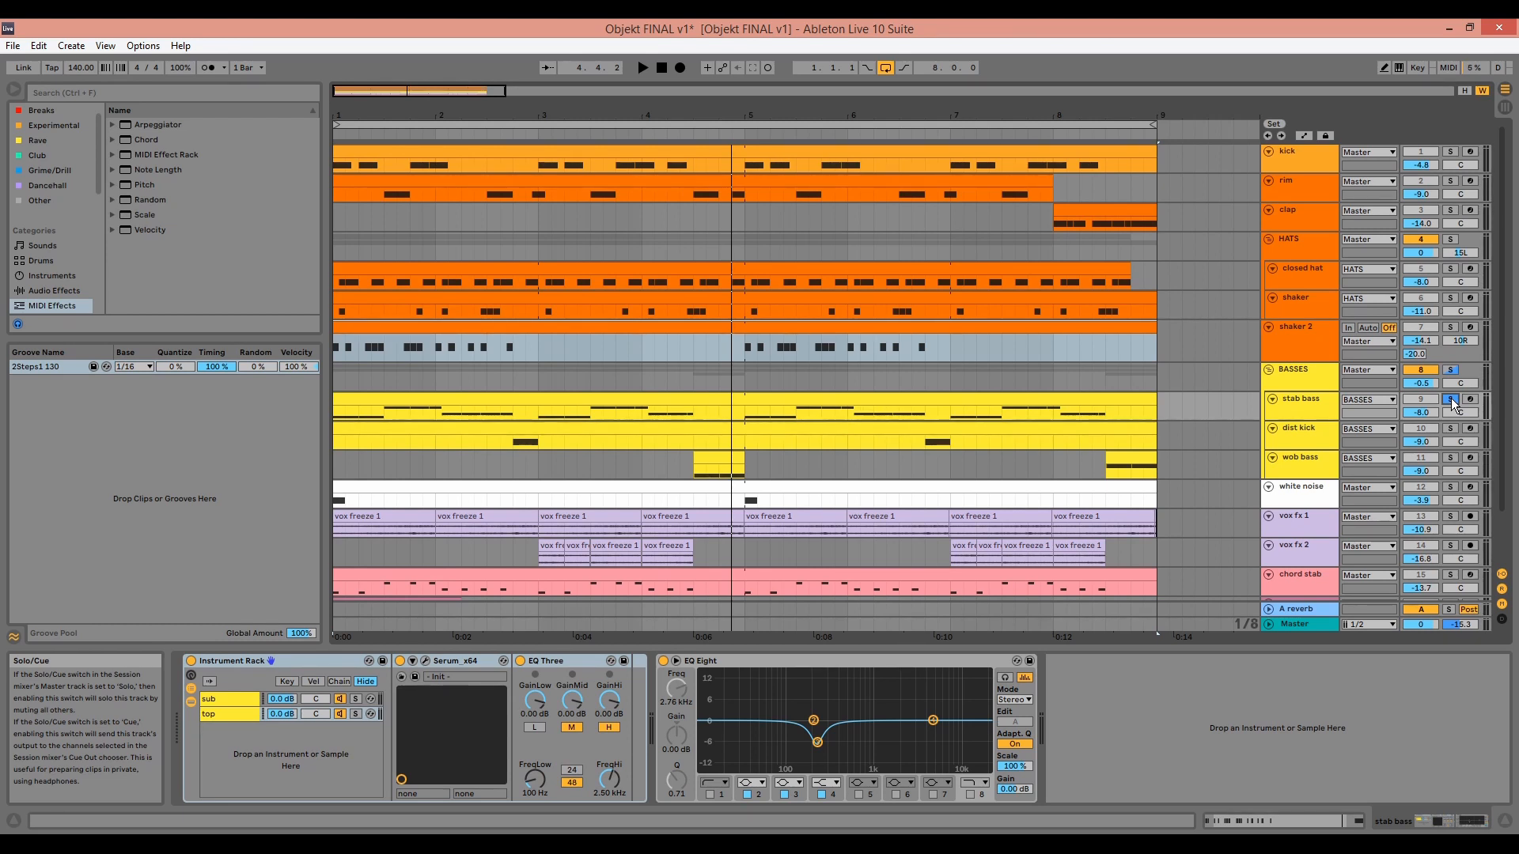
- Display the sub chain of the stab bass Instrument Rack and examine its Serum patch in the plug-in window
click(217, 701)
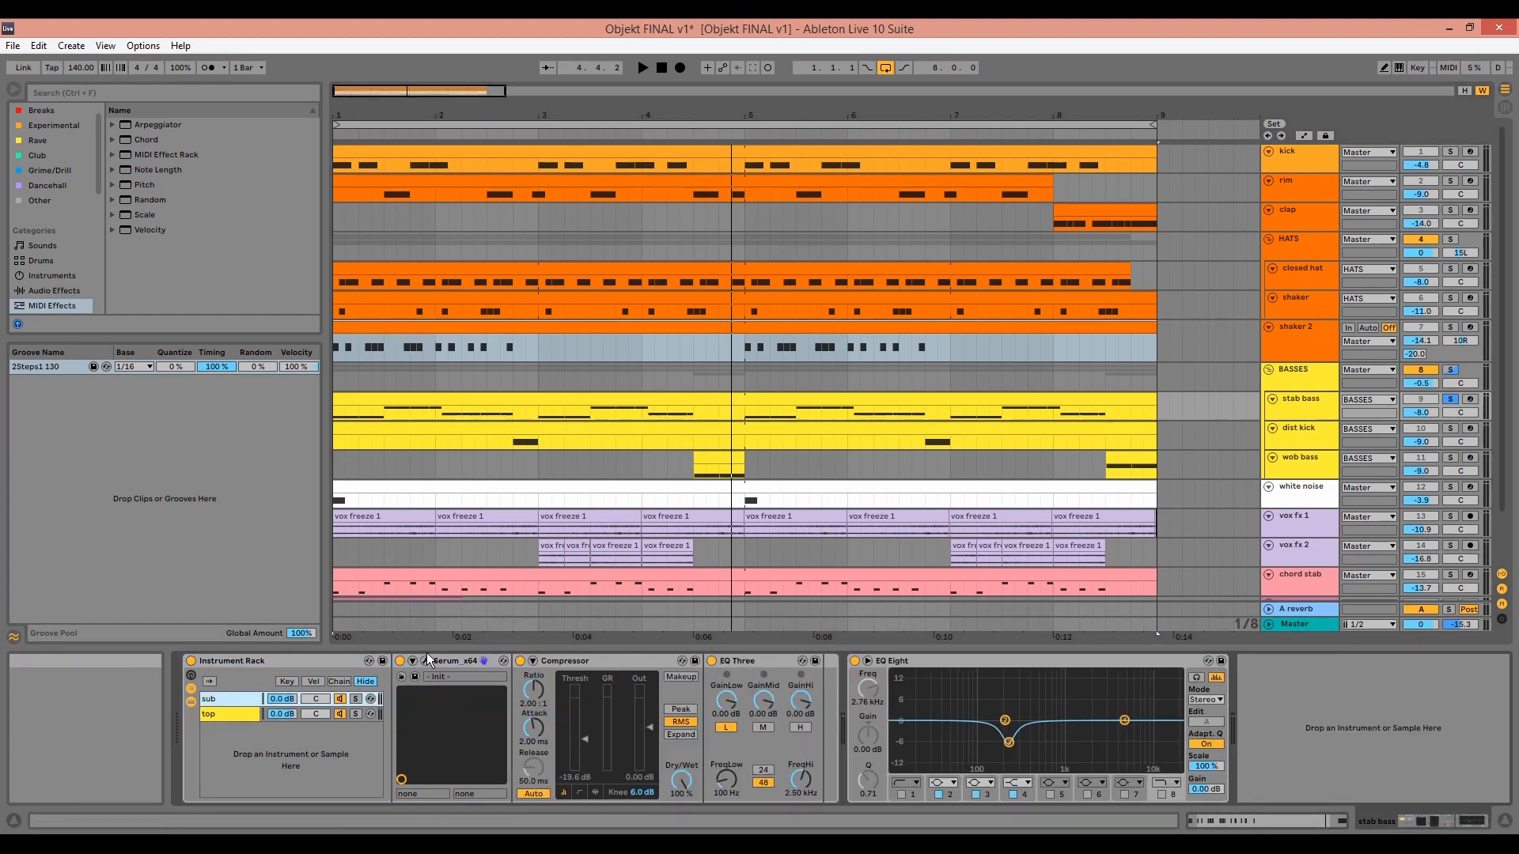
click(426, 660)
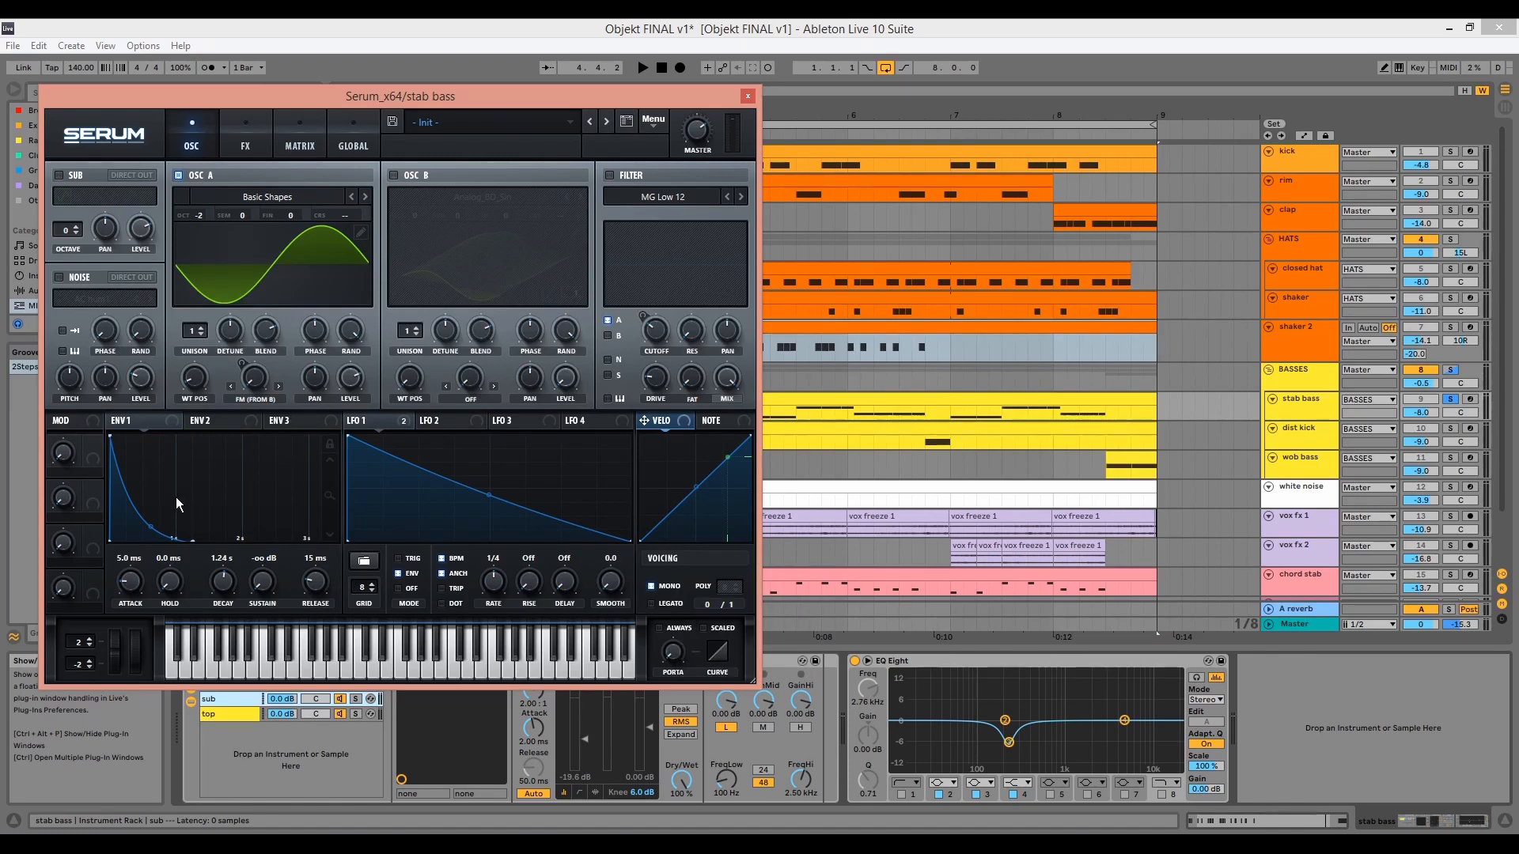
click(748, 97)
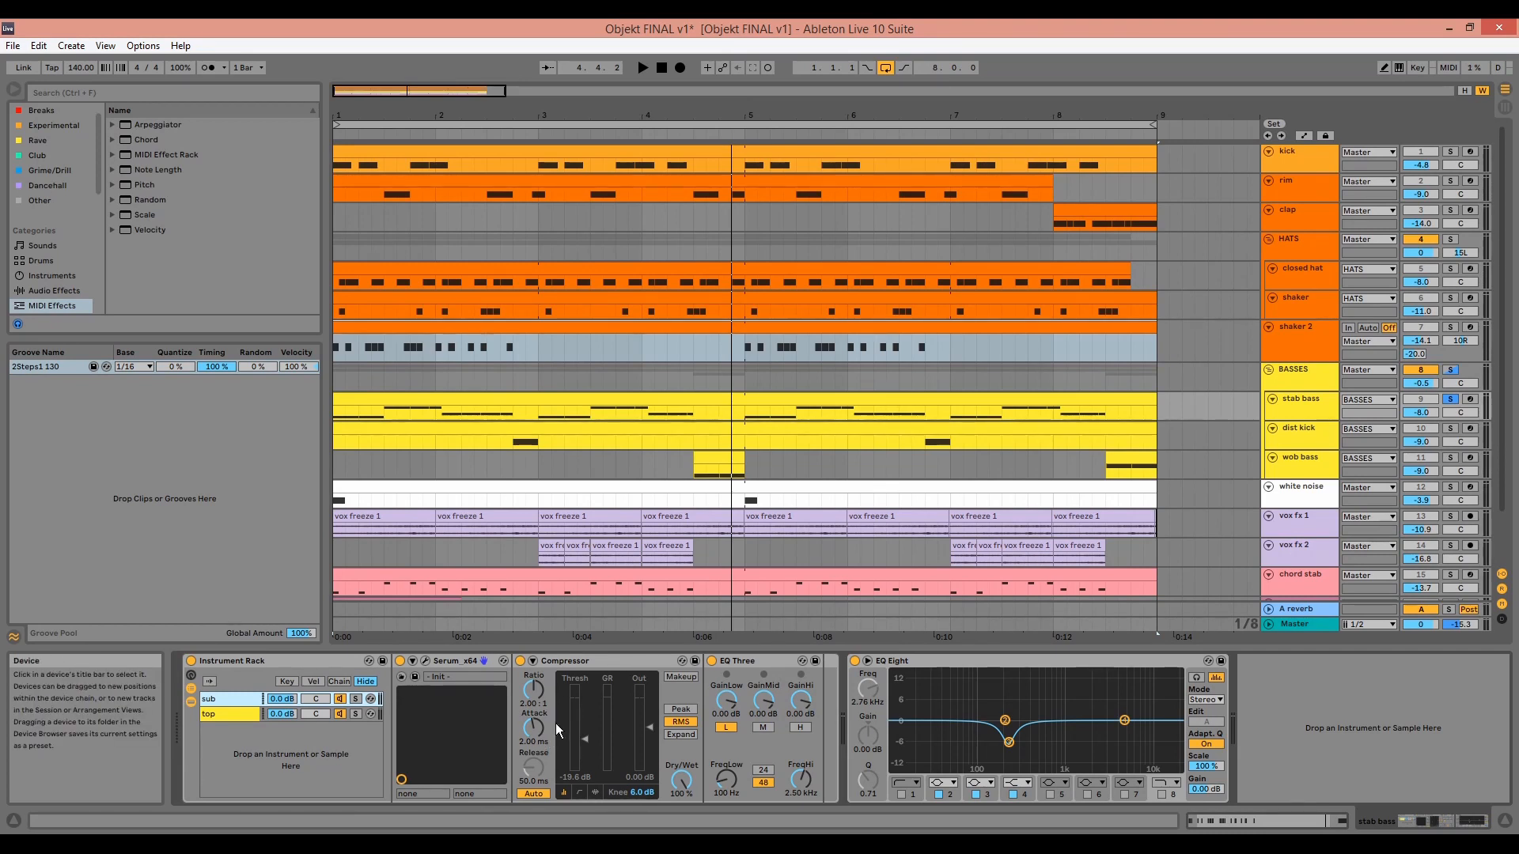
- Inspect the sub chain's Compressor, and solo the sub chain within the Instrument Rack to play it back
click(586, 662)
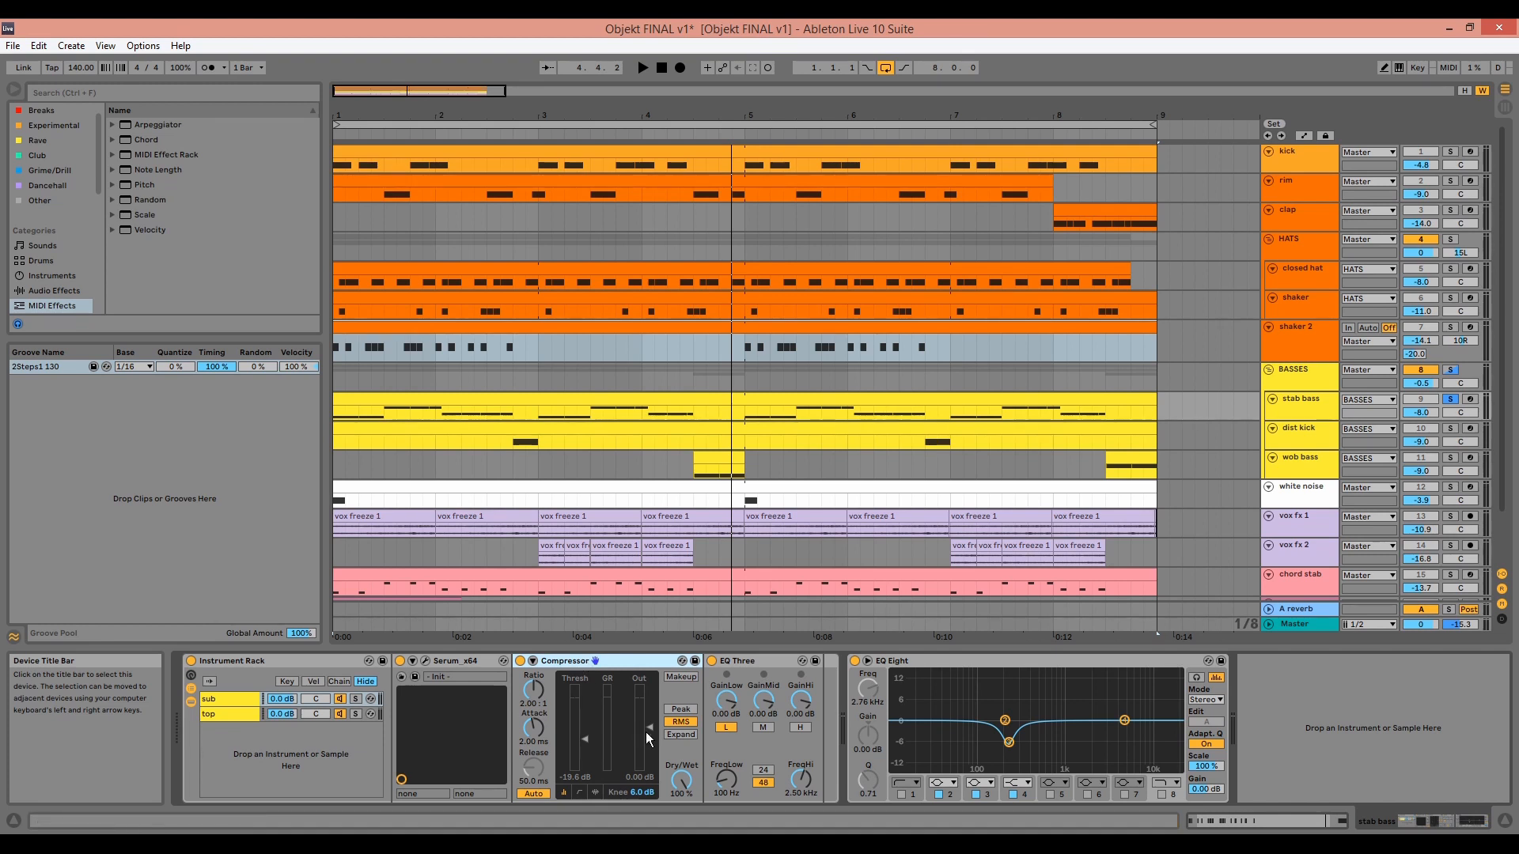
click(356, 698)
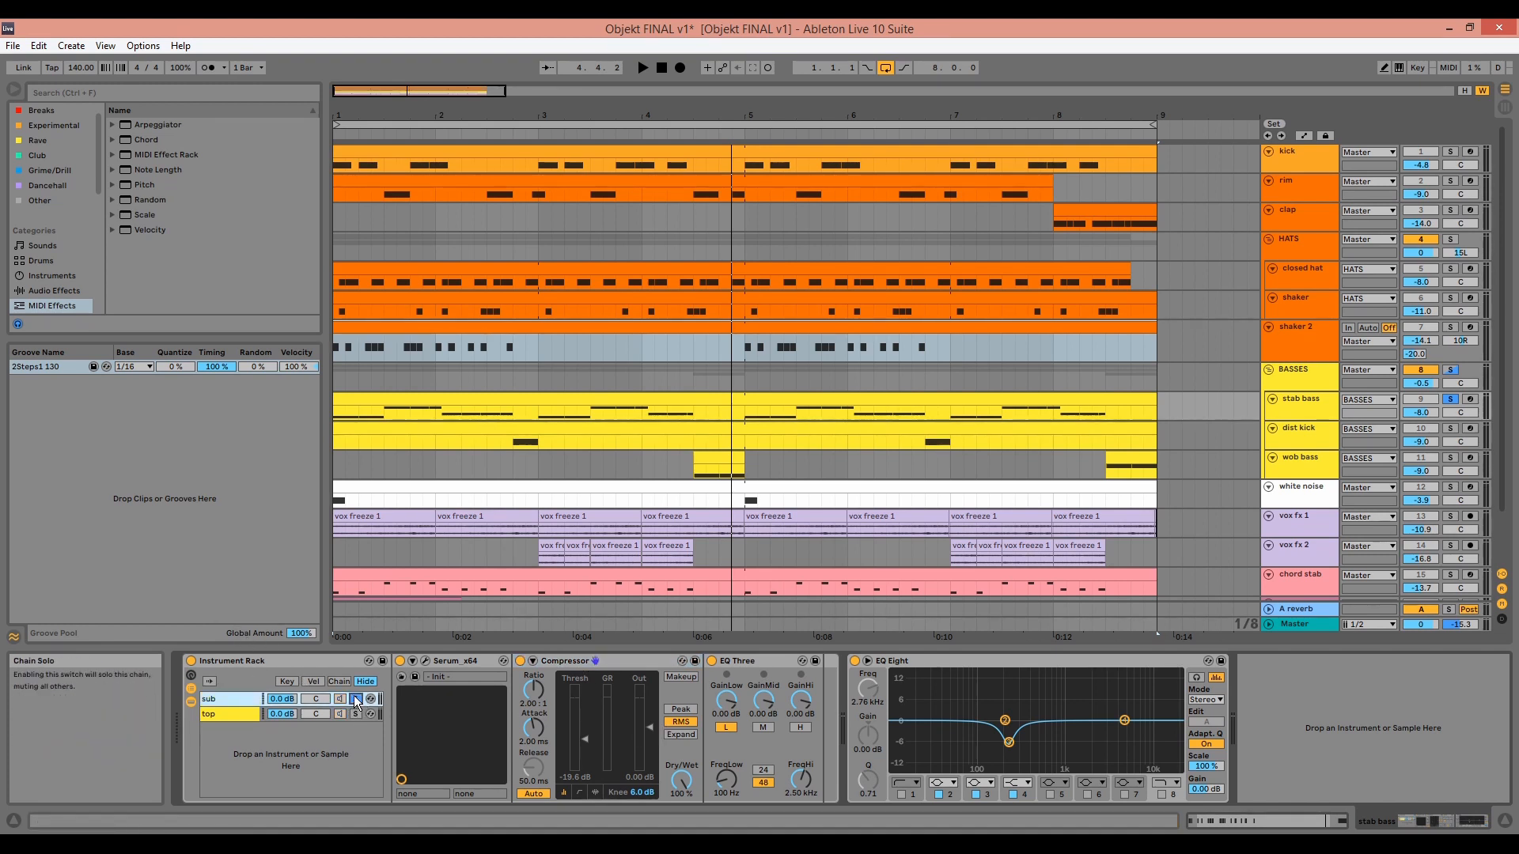
key(space)
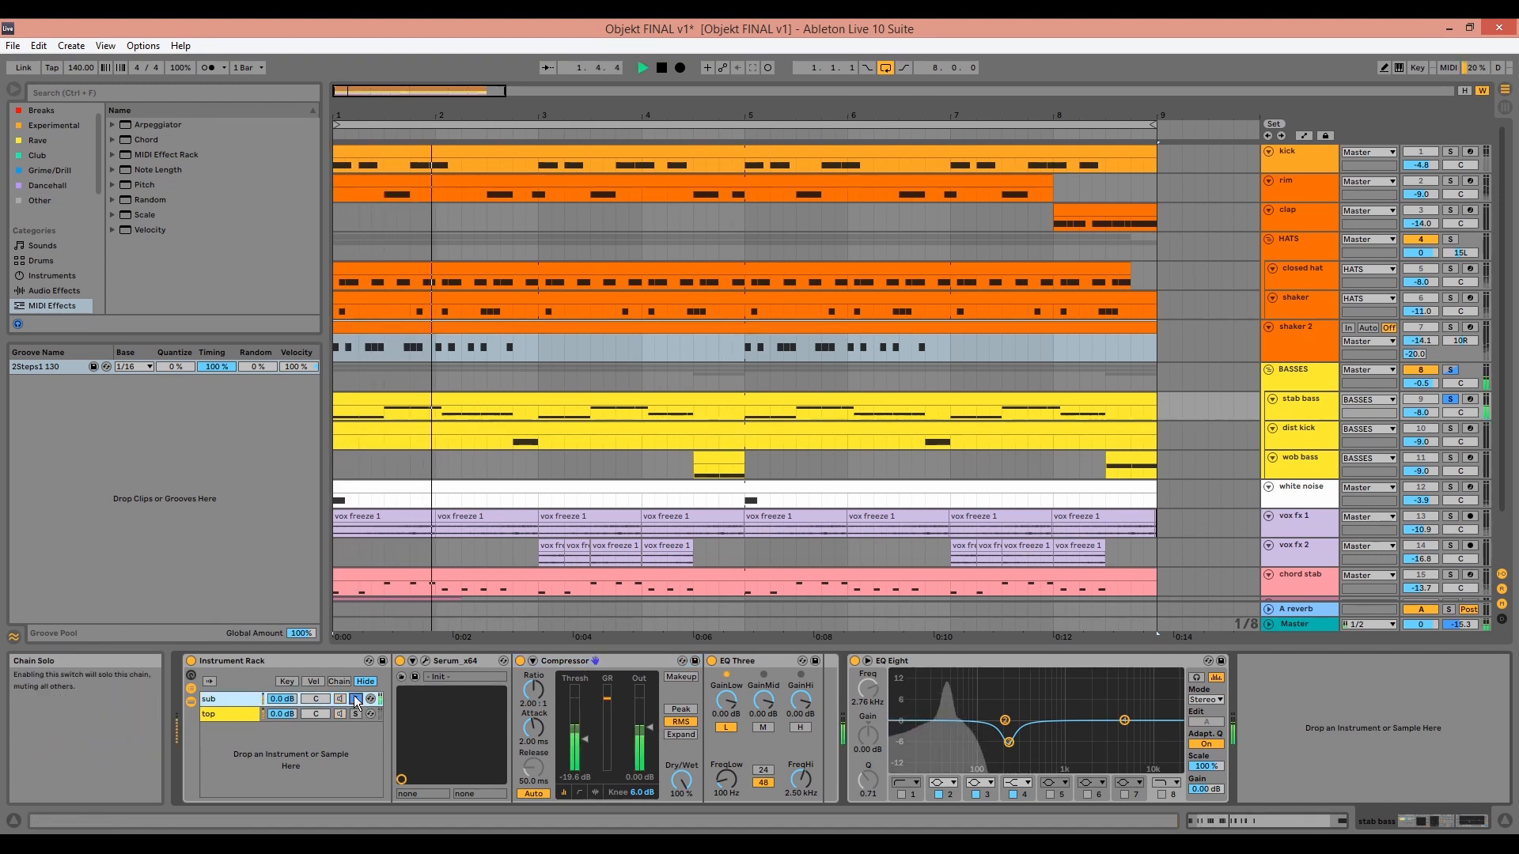
key(space)
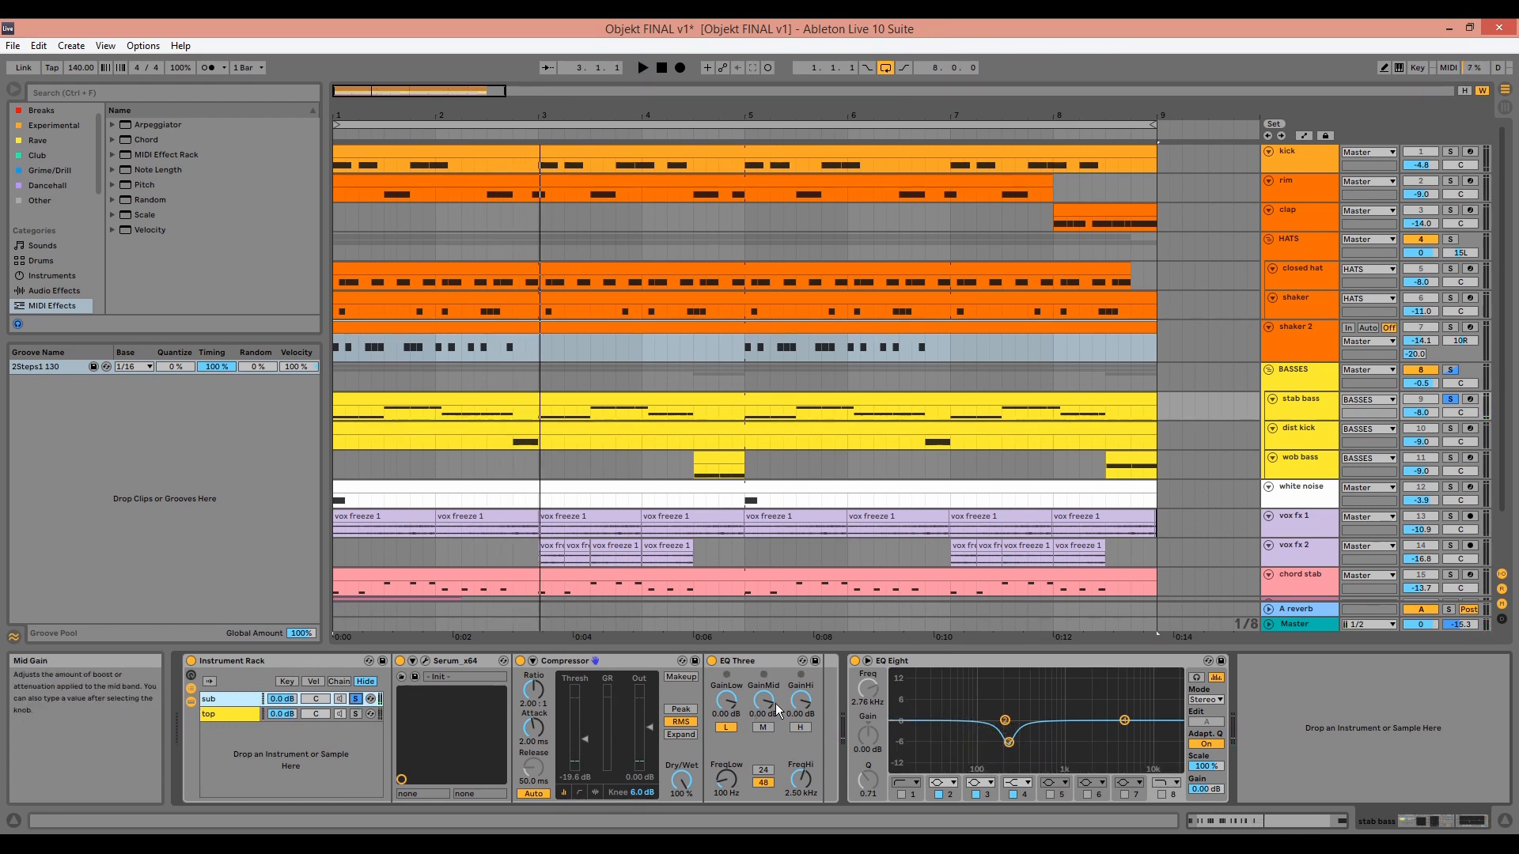
- Unsolo the sub chain, display the top chain of the stab bass rack, and examine its Serum oscillator and FX settings
click(356, 700)
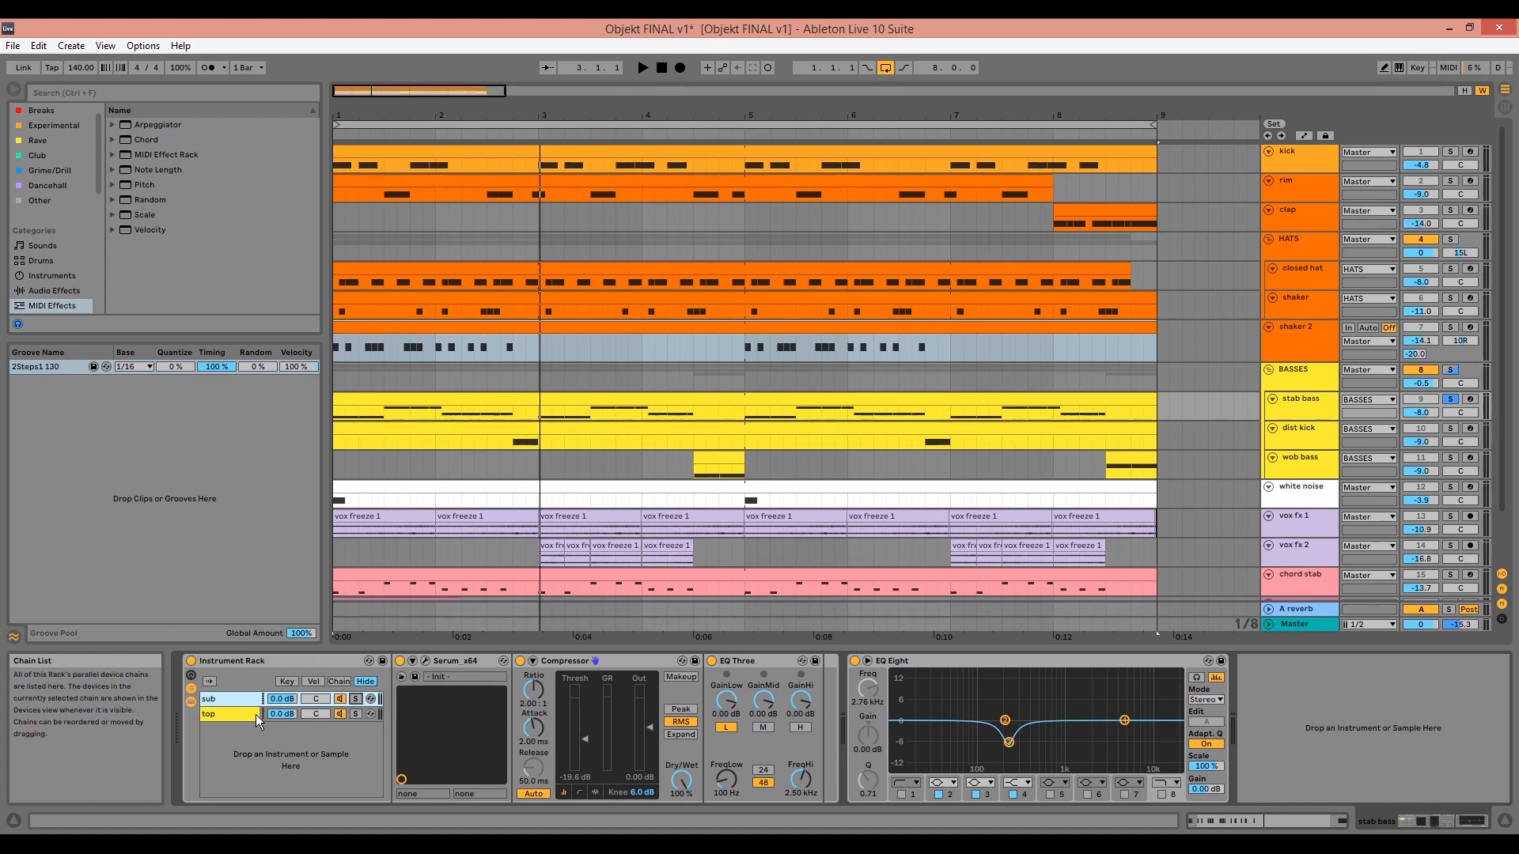
key(Delete)
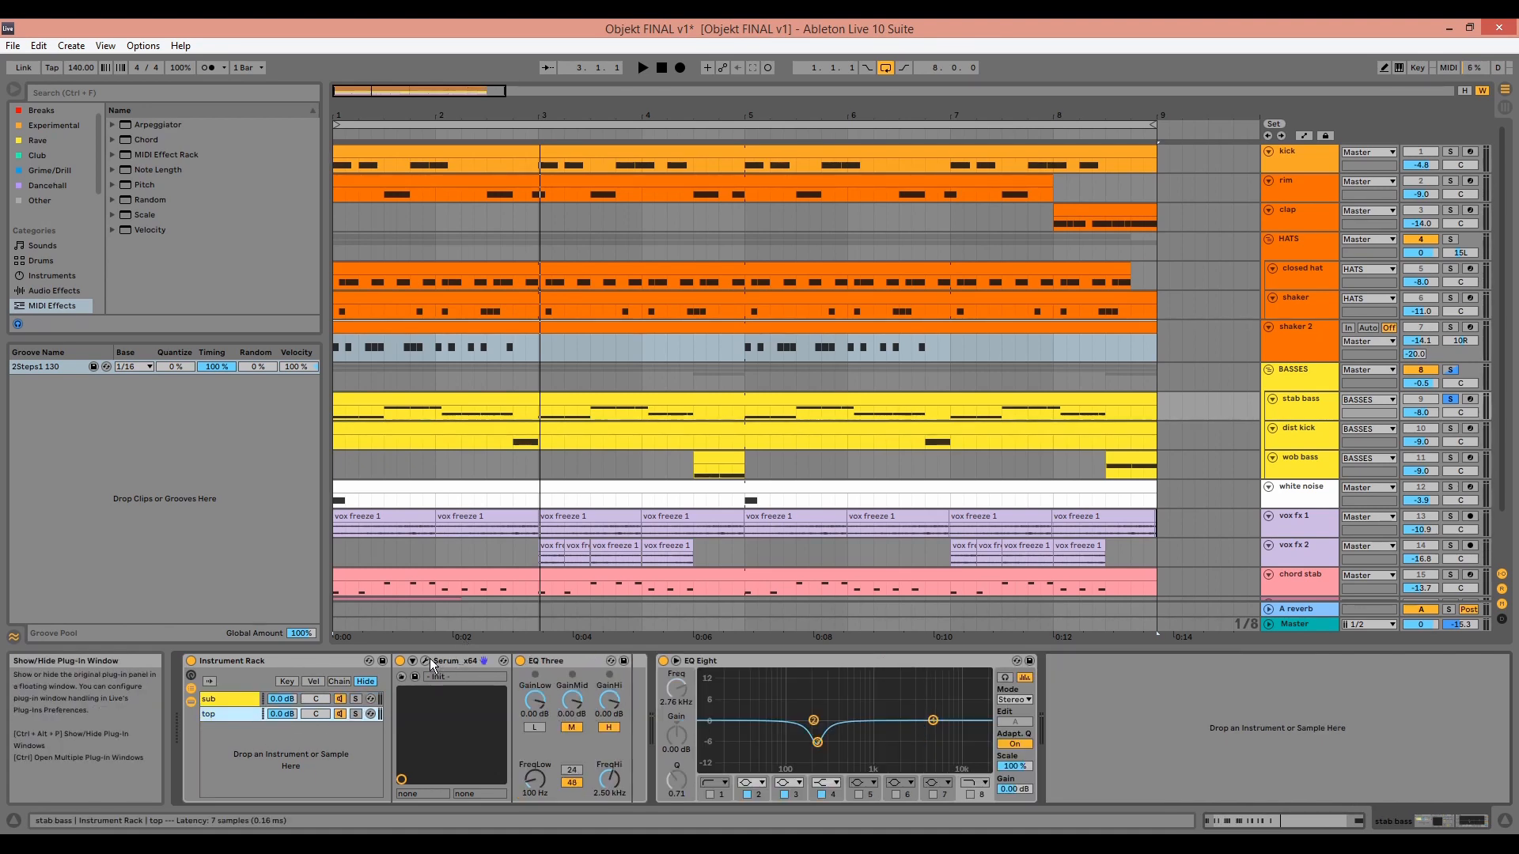
click(428, 660)
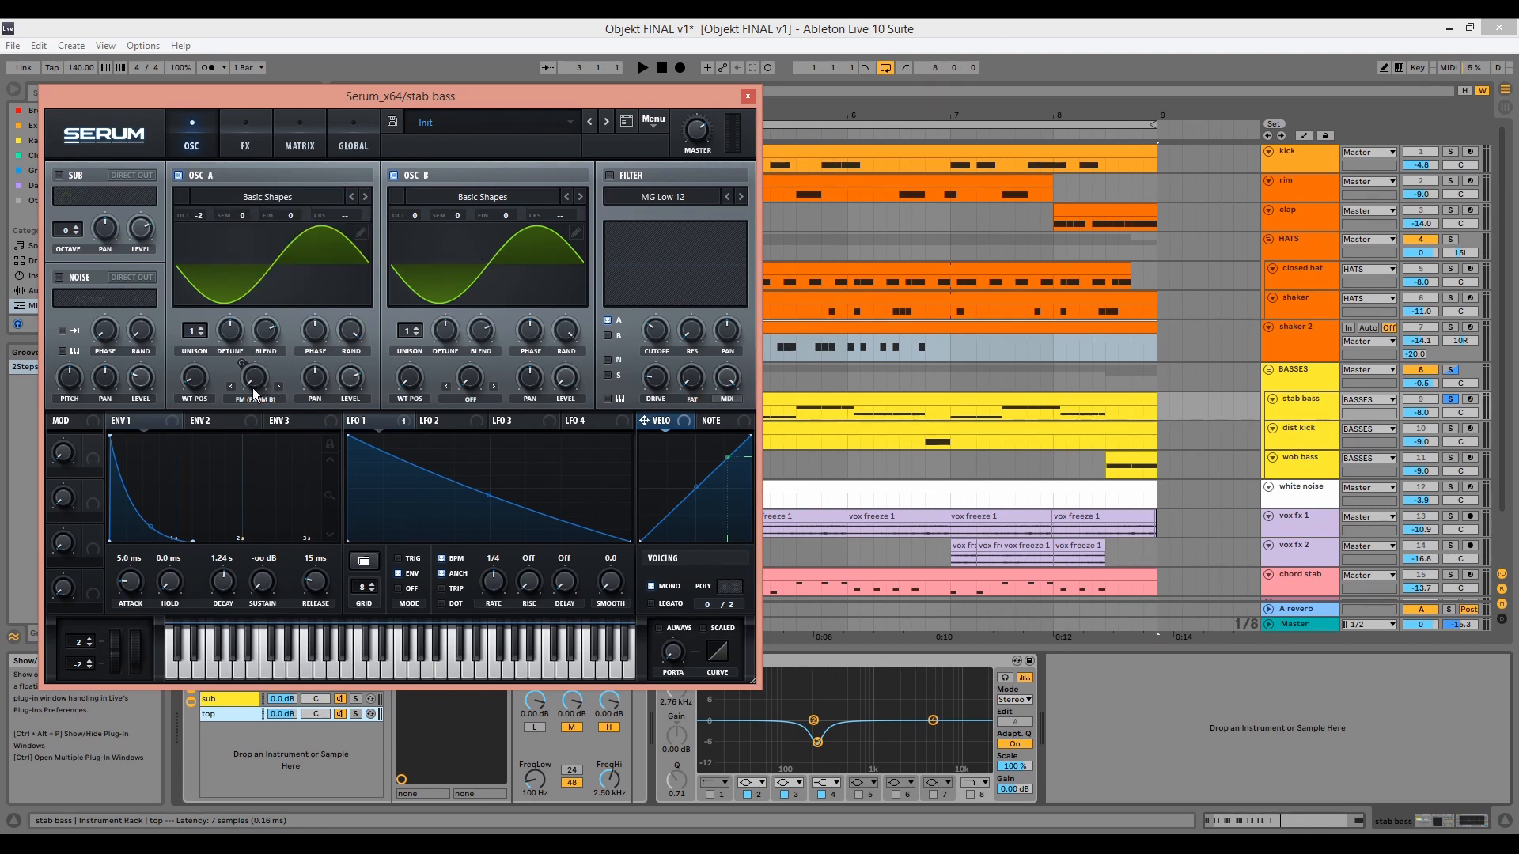
mouse_move(253, 387)
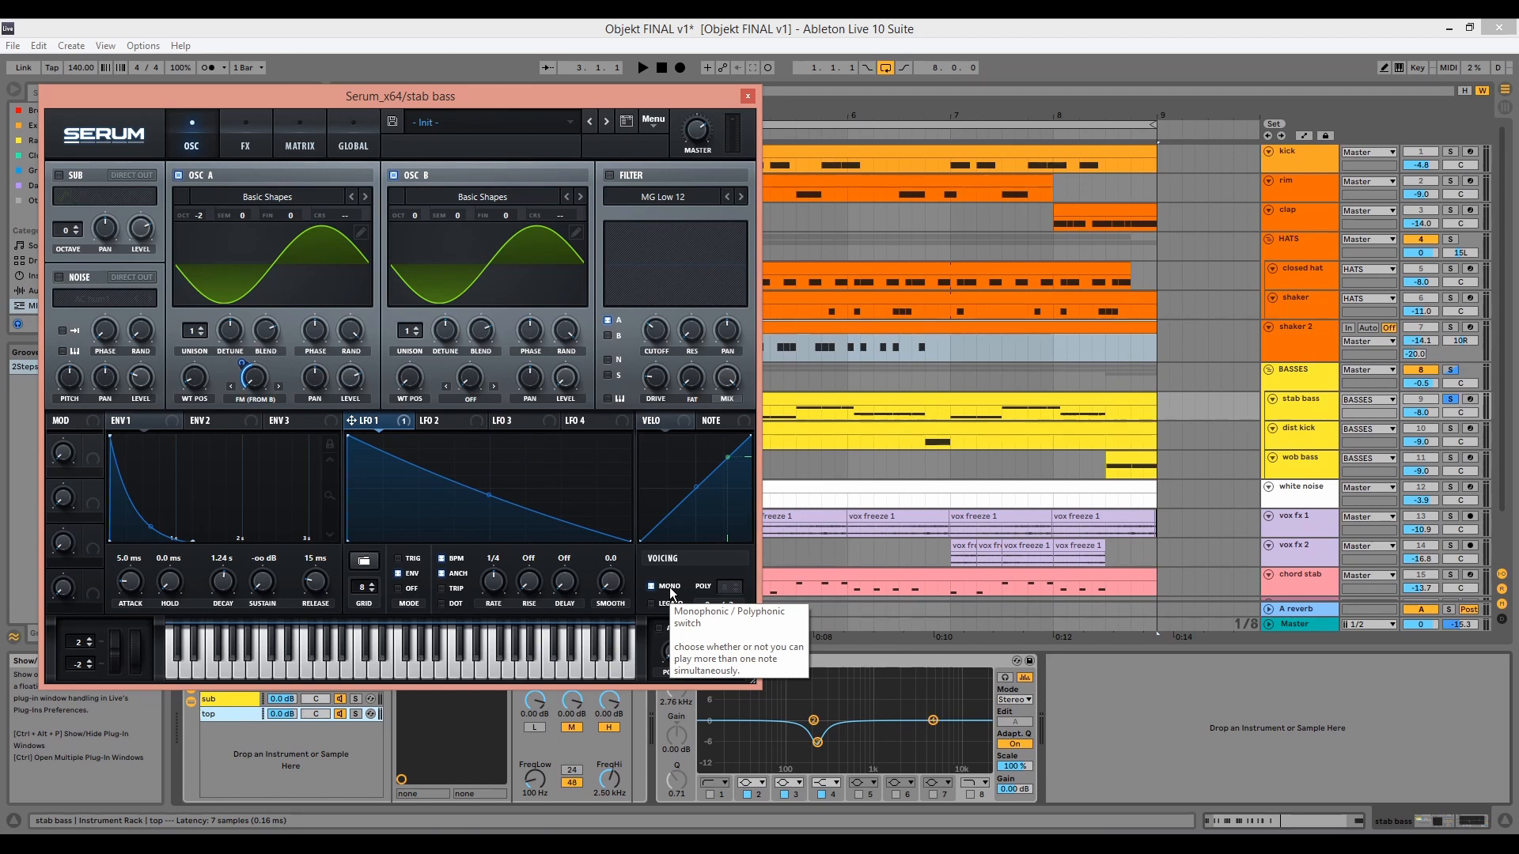
click(253, 140)
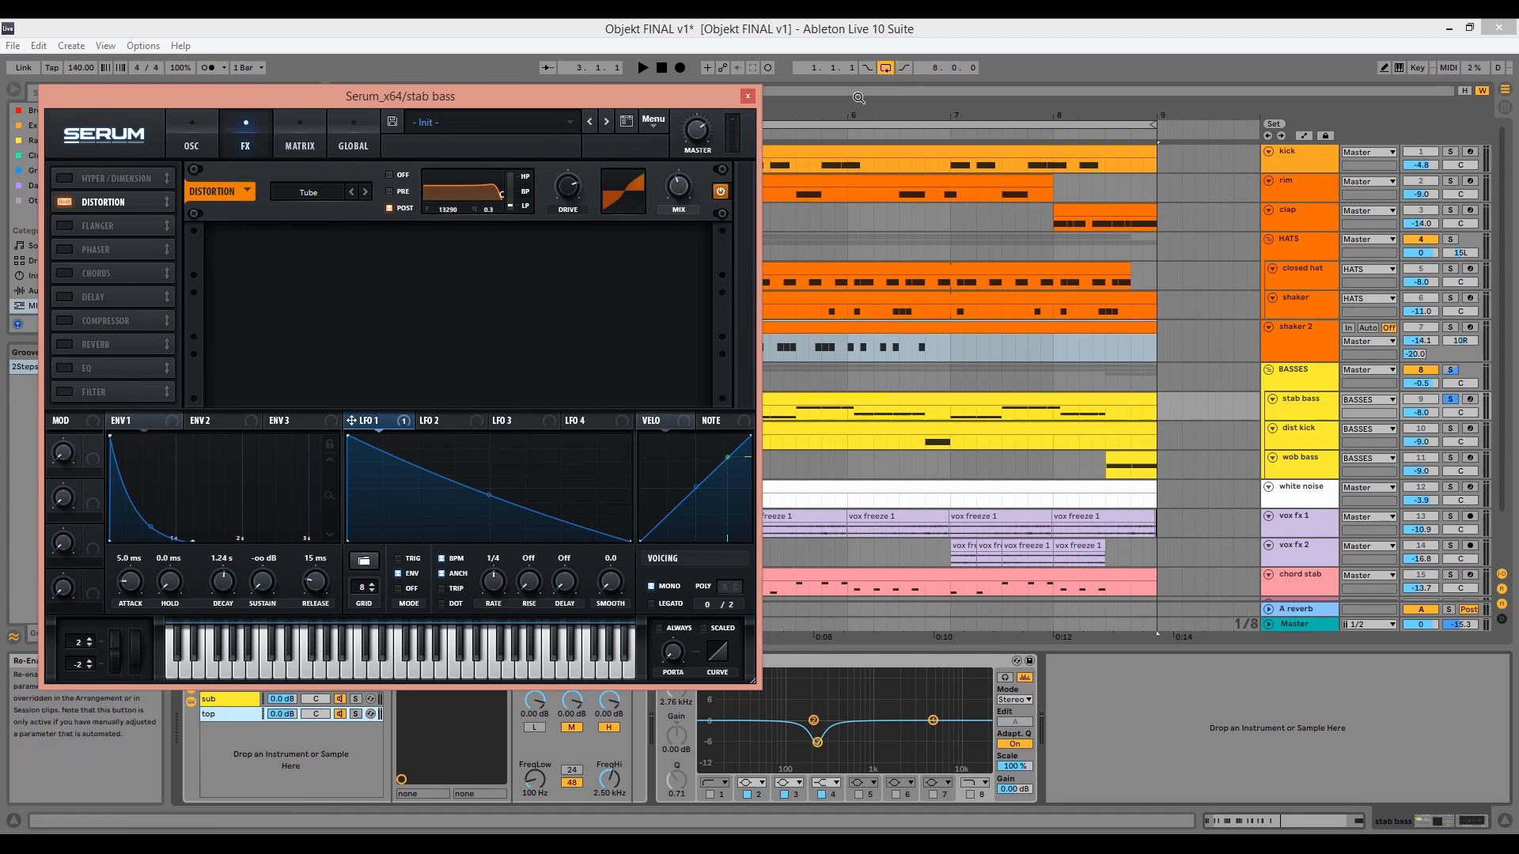
click(748, 96)
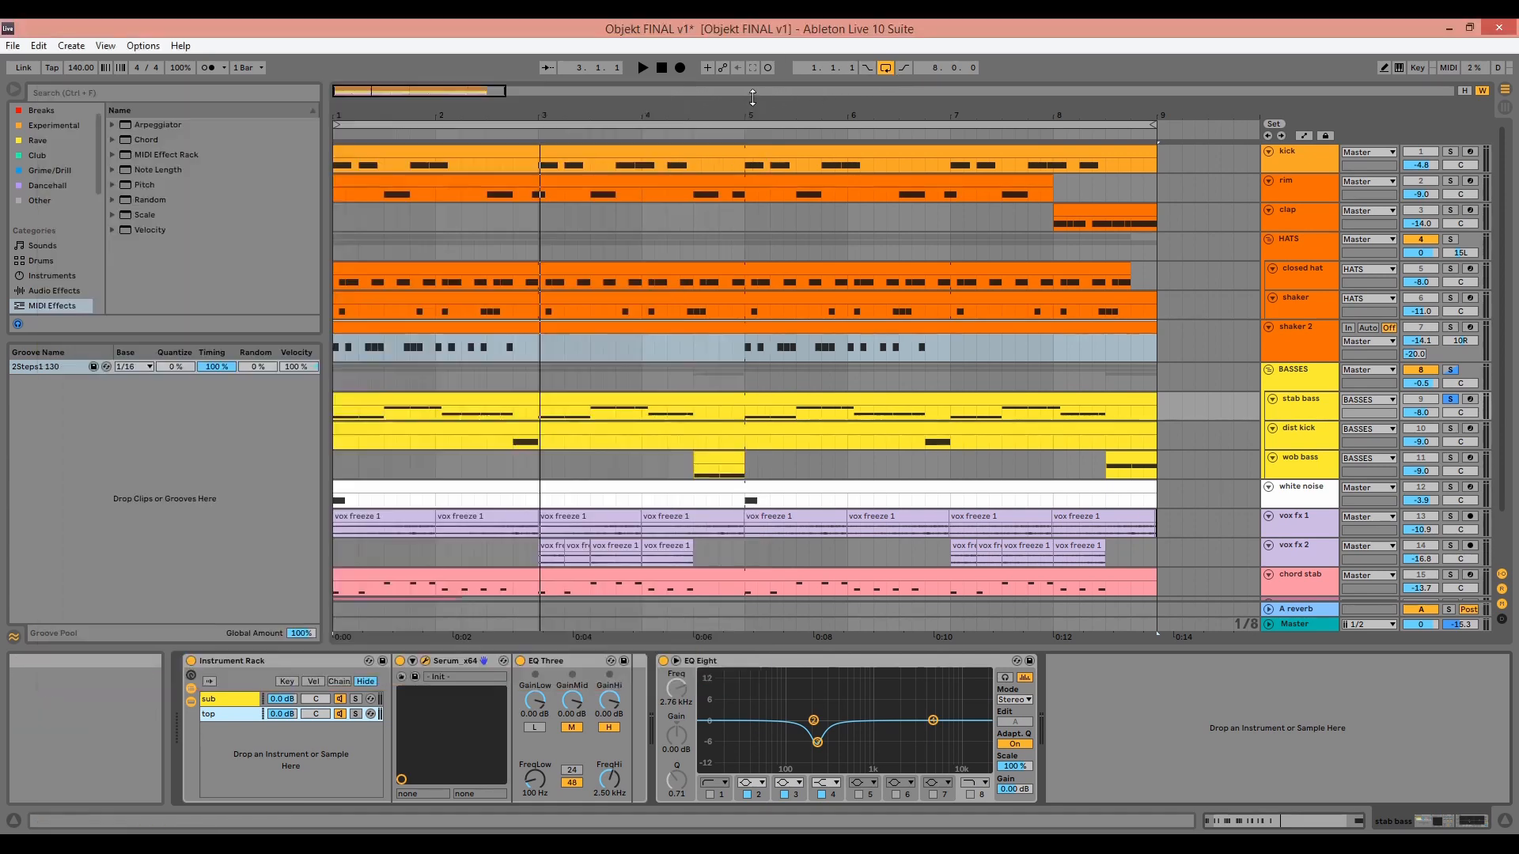
- Inspect the top chain's EQ Three, and compare the stab bass with its EQ Eight bypassed and re-enabled during playback
click(572, 663)
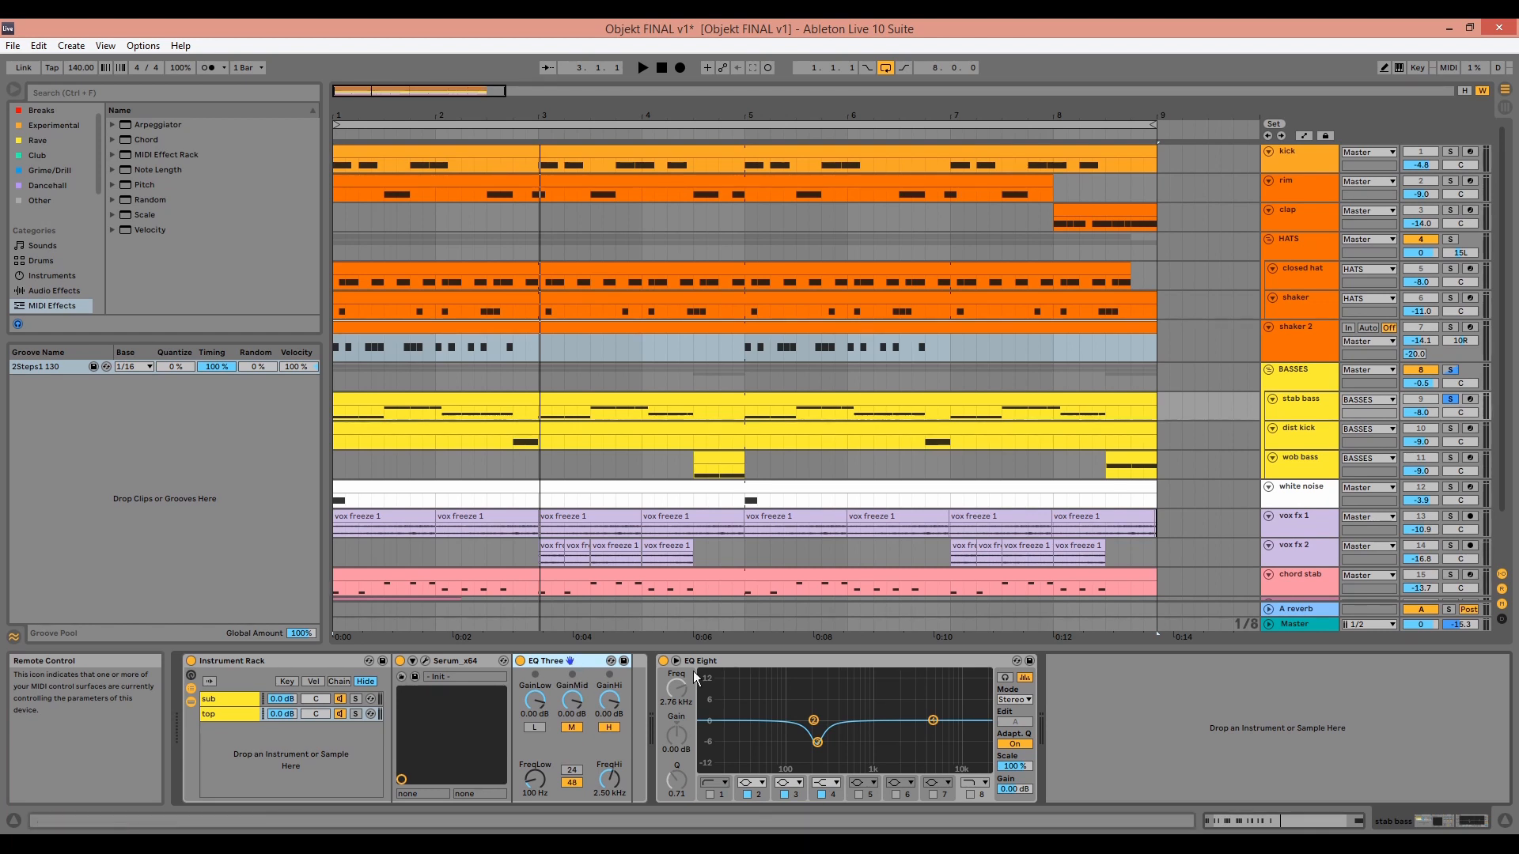
click(728, 660)
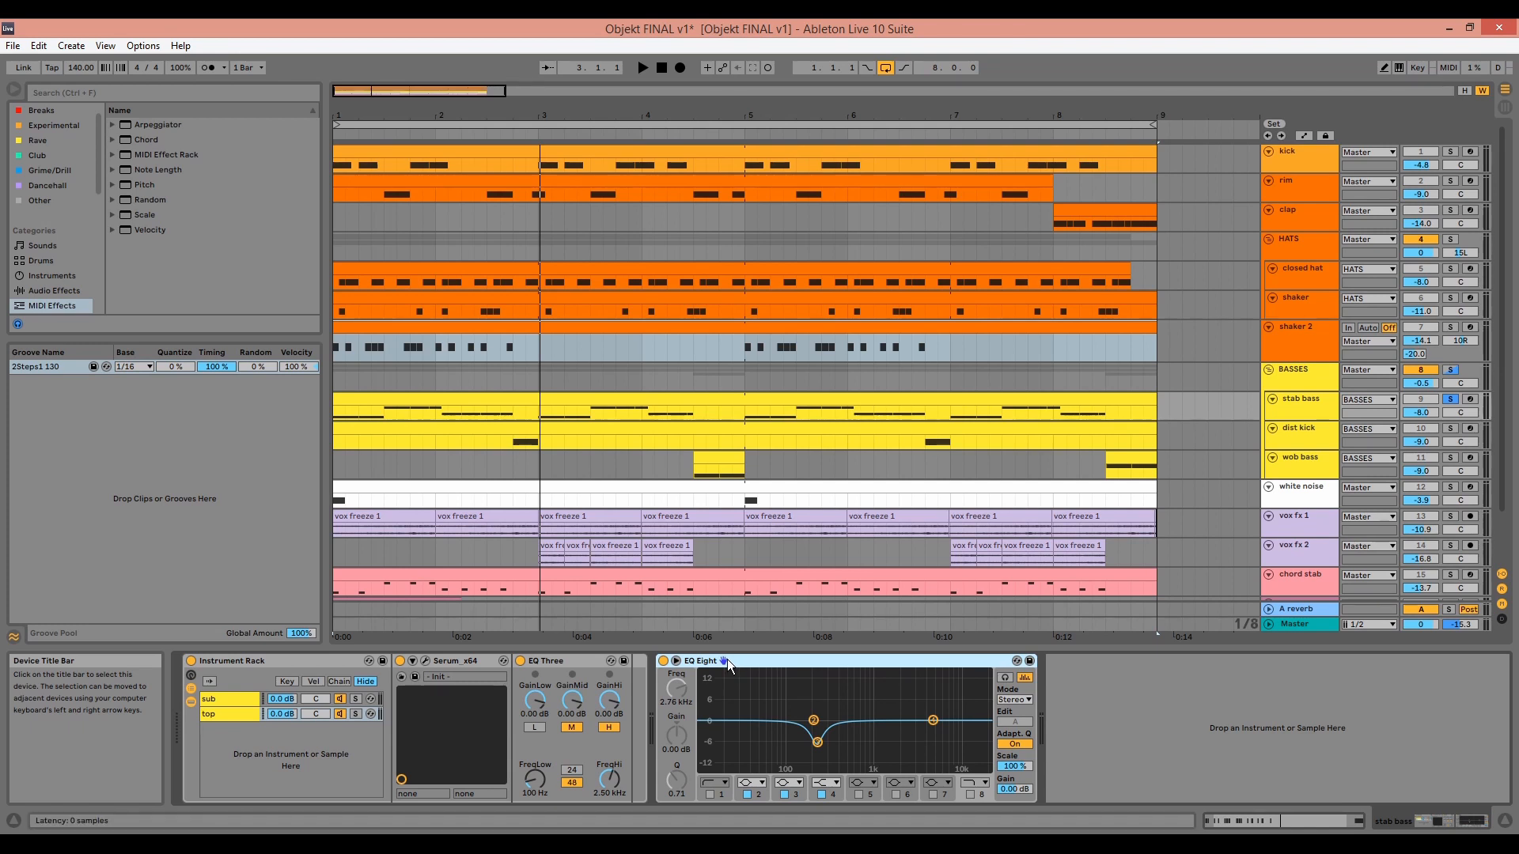
click(663, 662)
key(space)
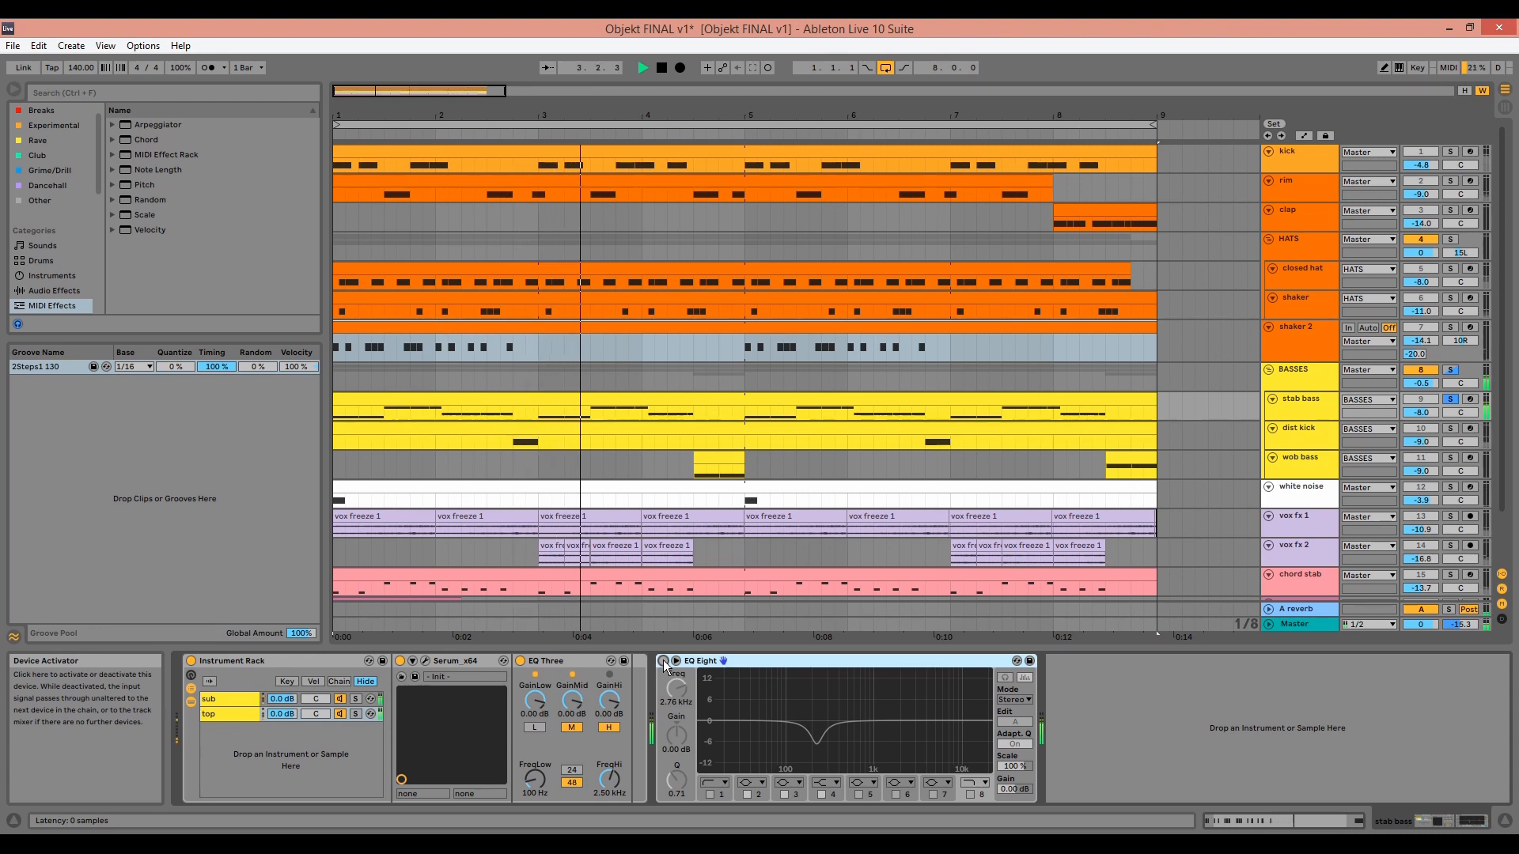
click(663, 661)
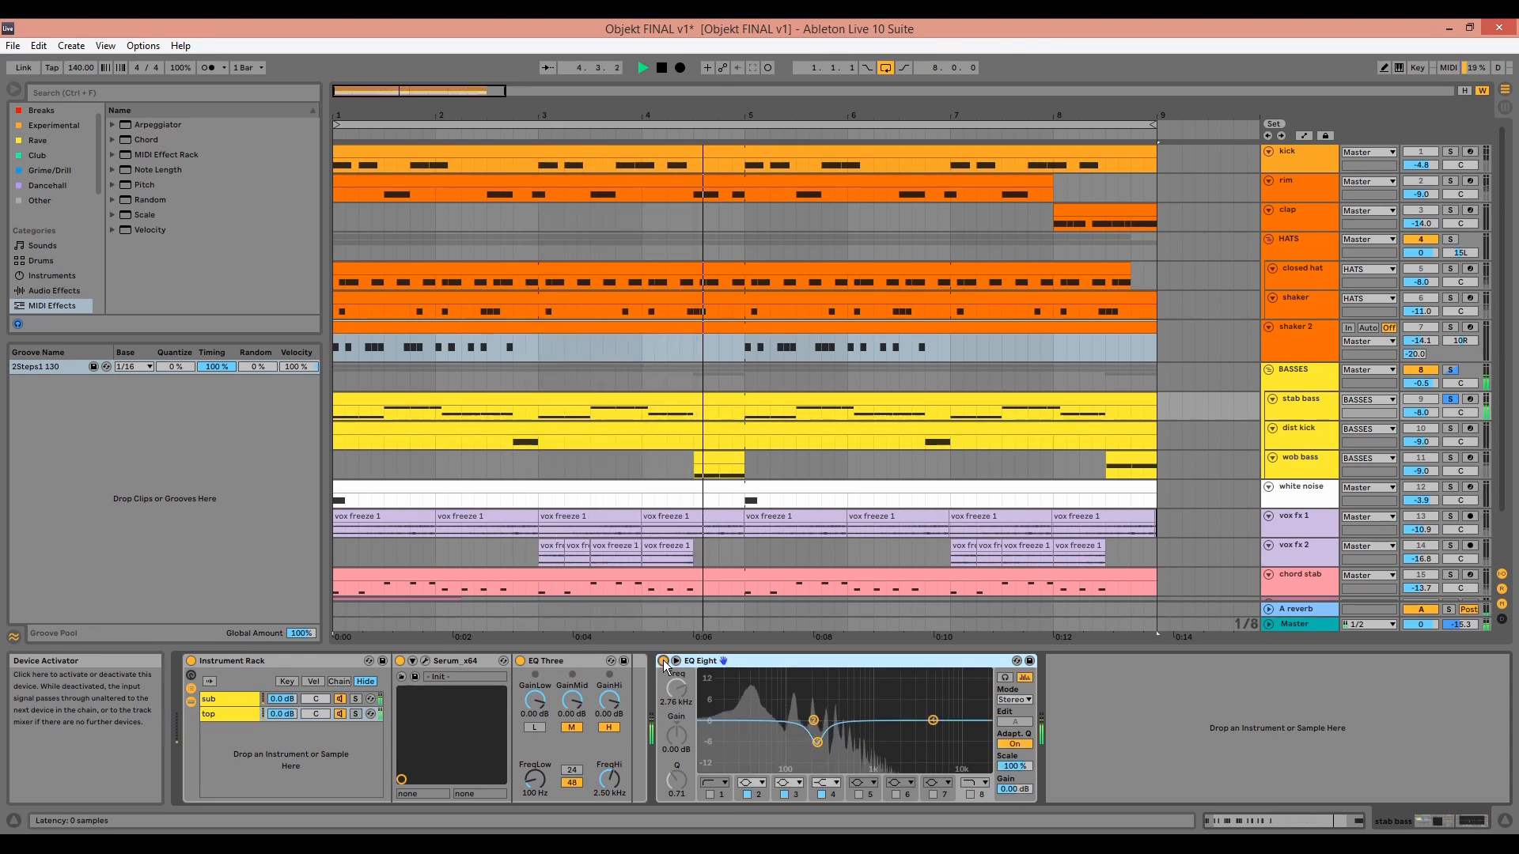
key(space)
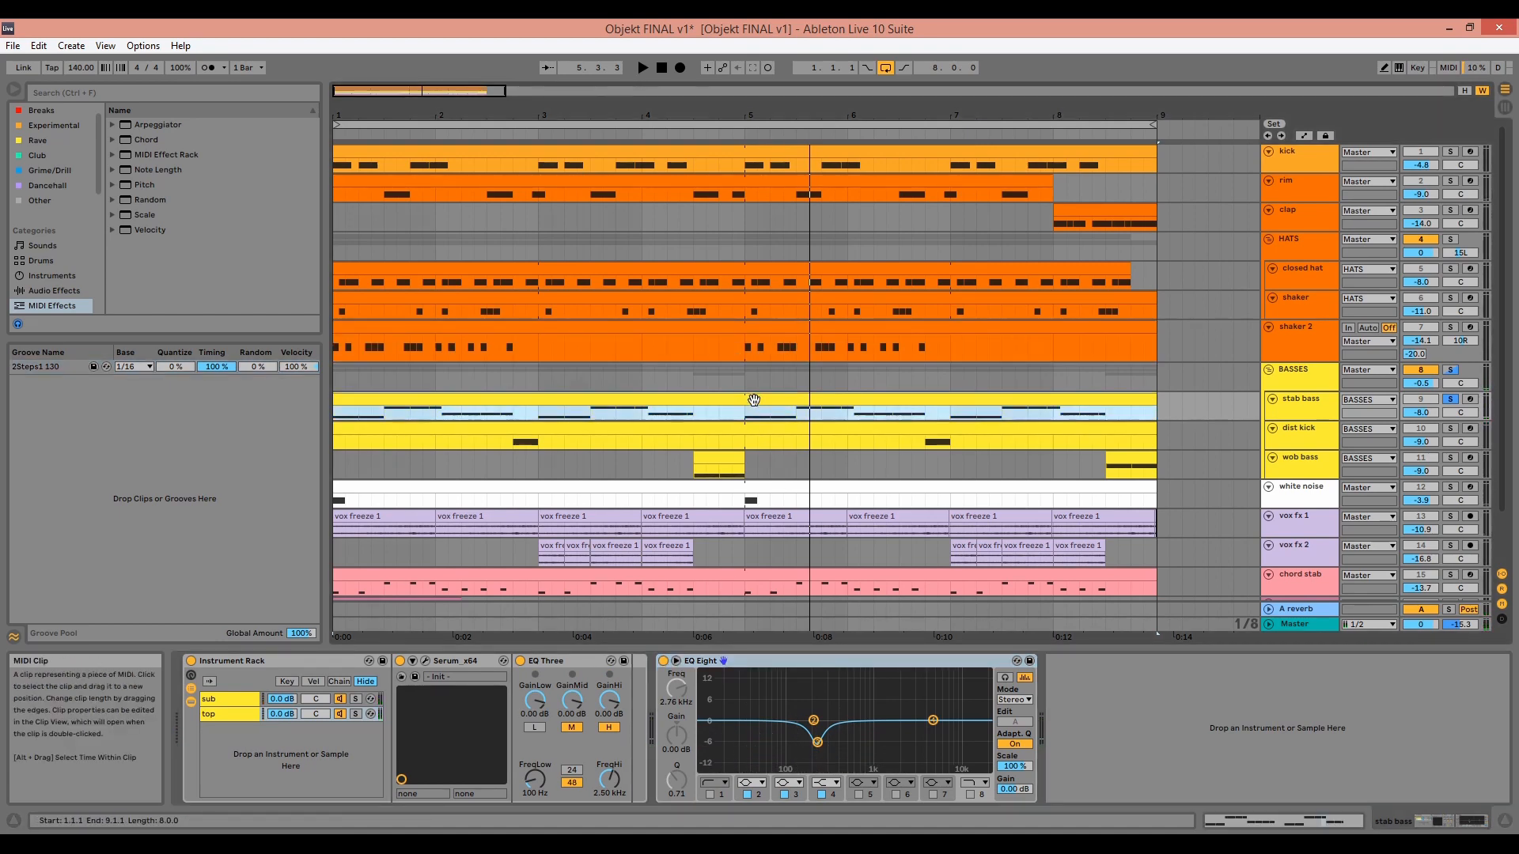
- Open the stab bass MIDI clip to examine its notes during playback, and unsolo the stab bass track
double_click(754, 399)
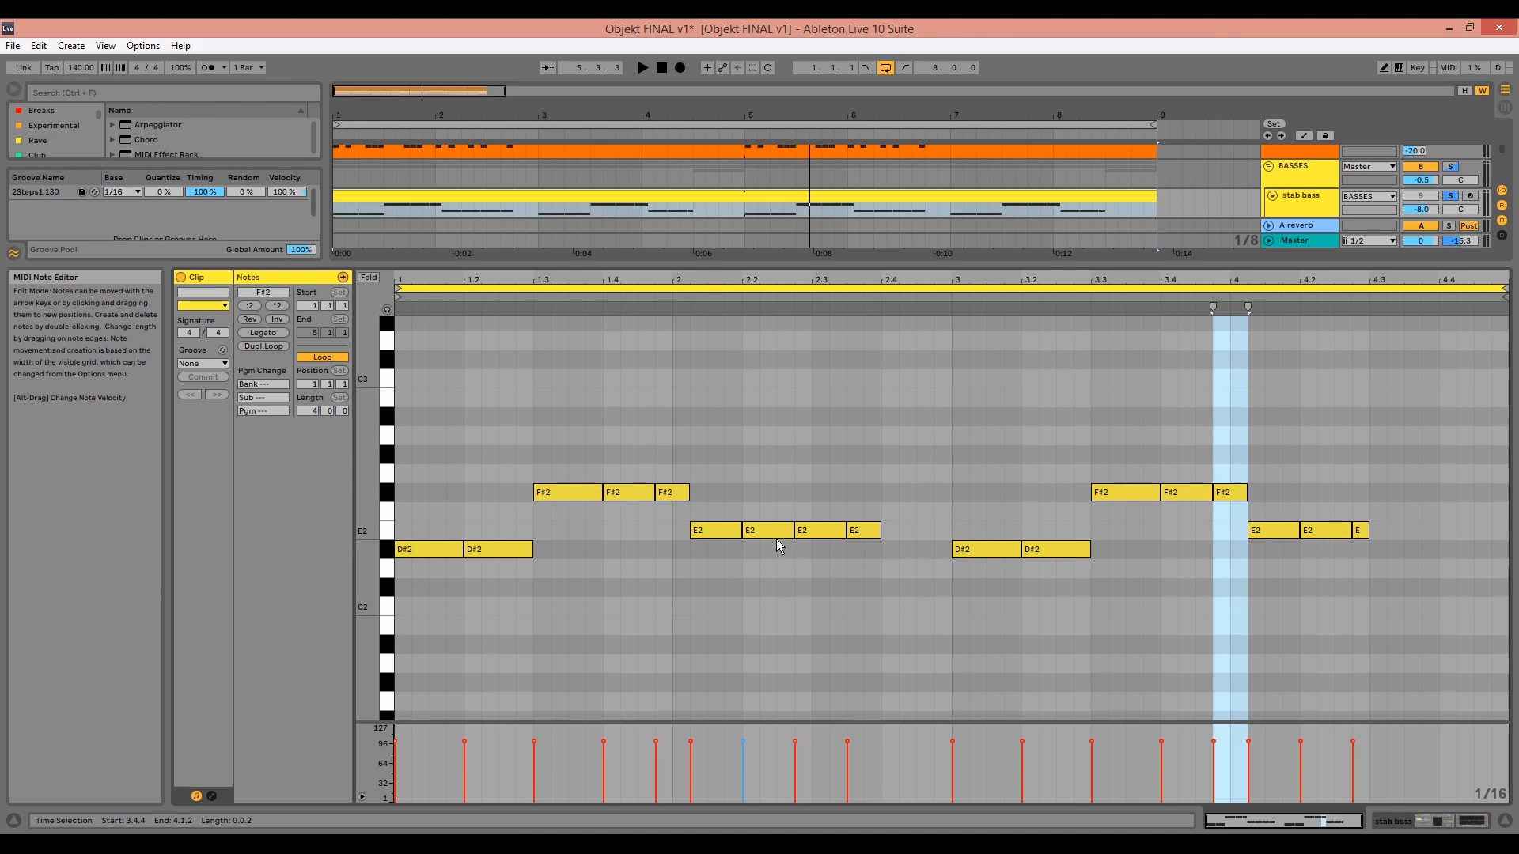
key(space)
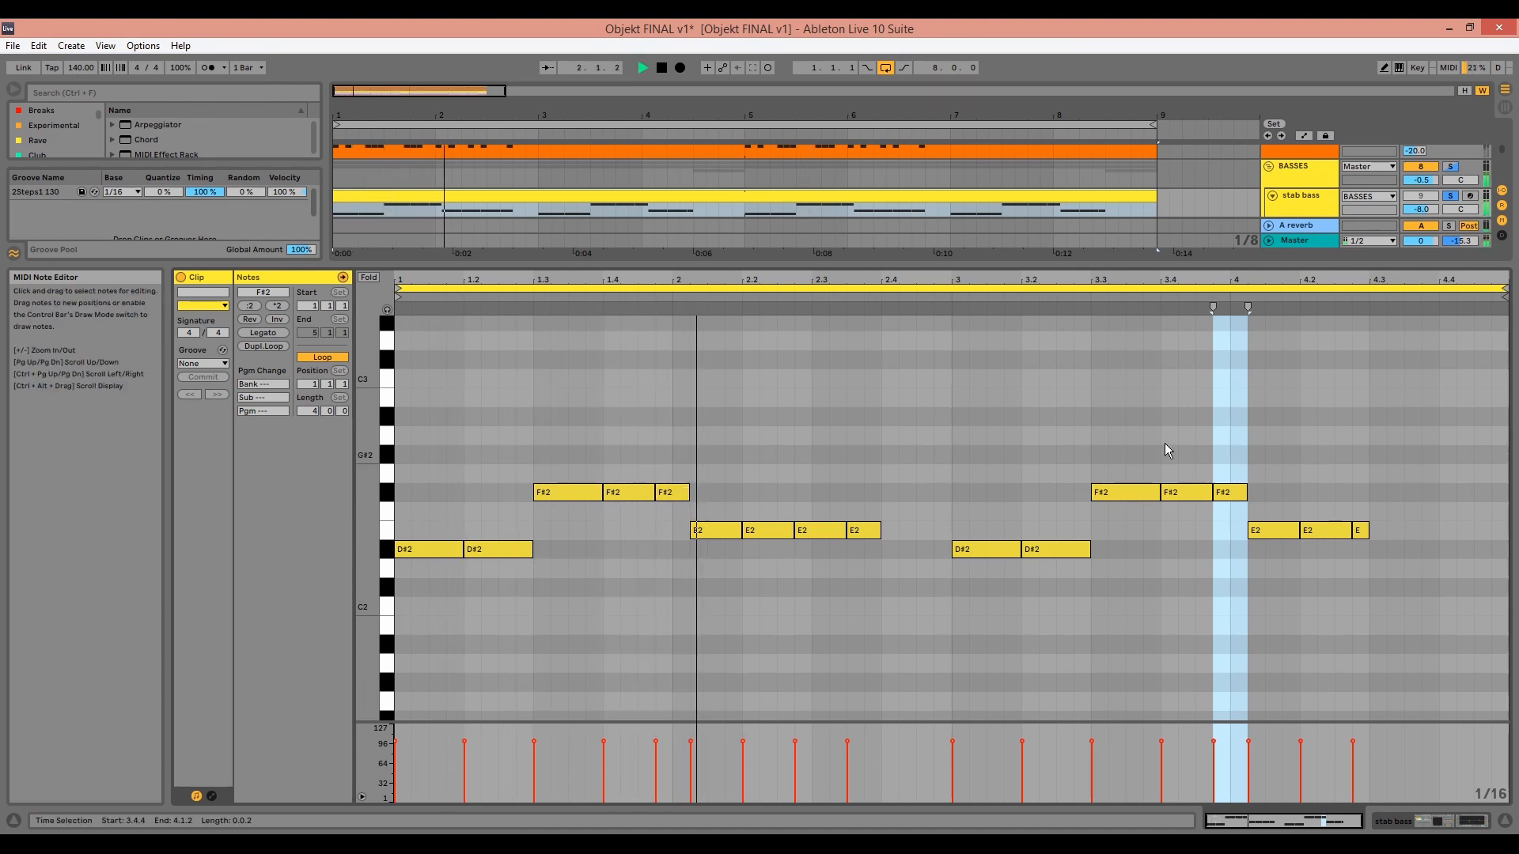
click(1451, 196)
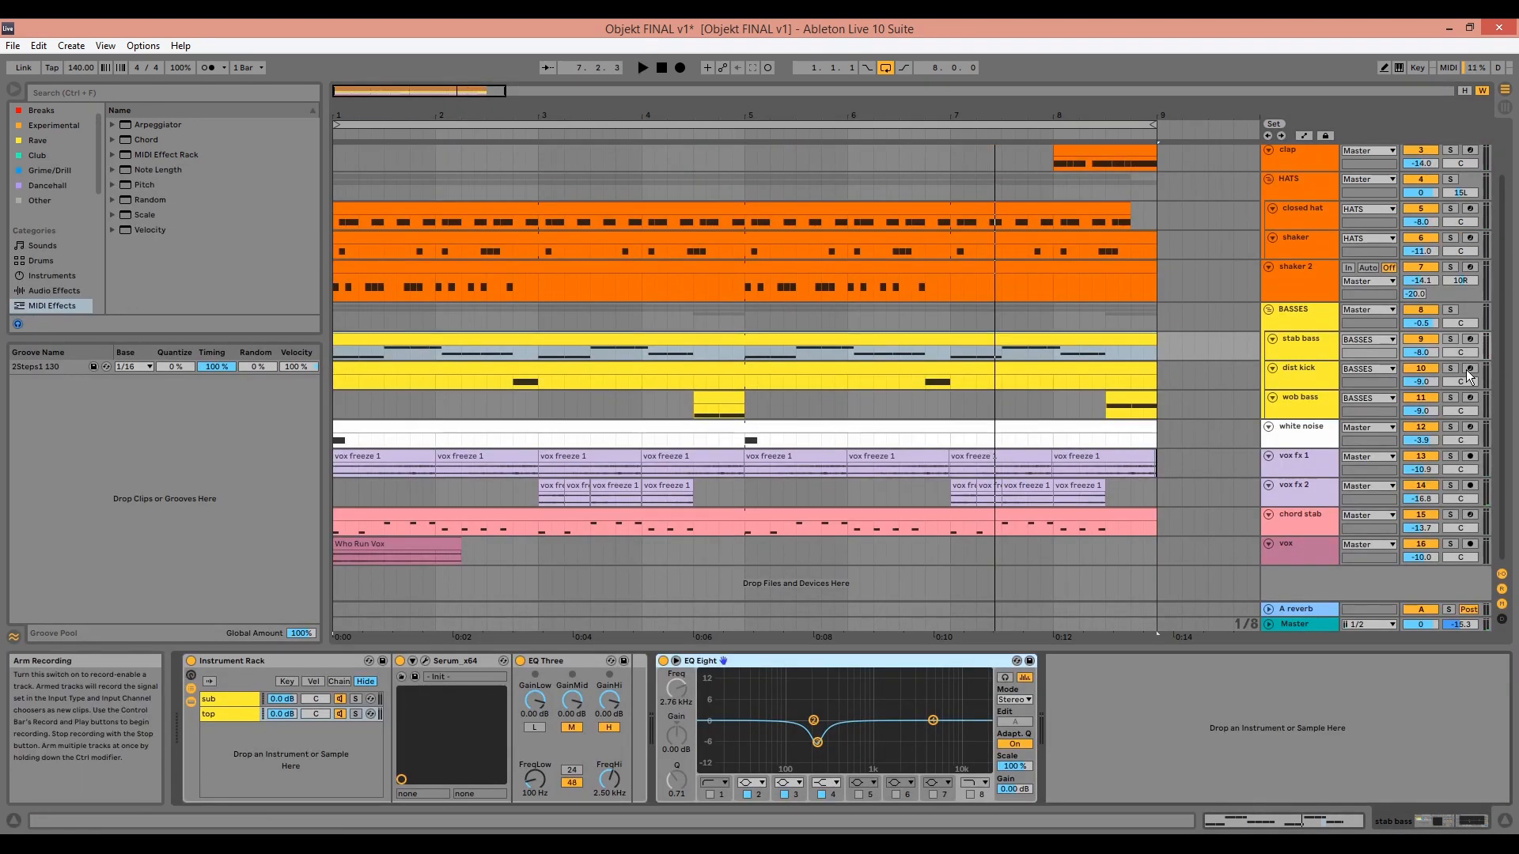
- Solo and play back the dist kick track from bar 2, and examine its Simpler controls and EQ Eight
click(1451, 368)
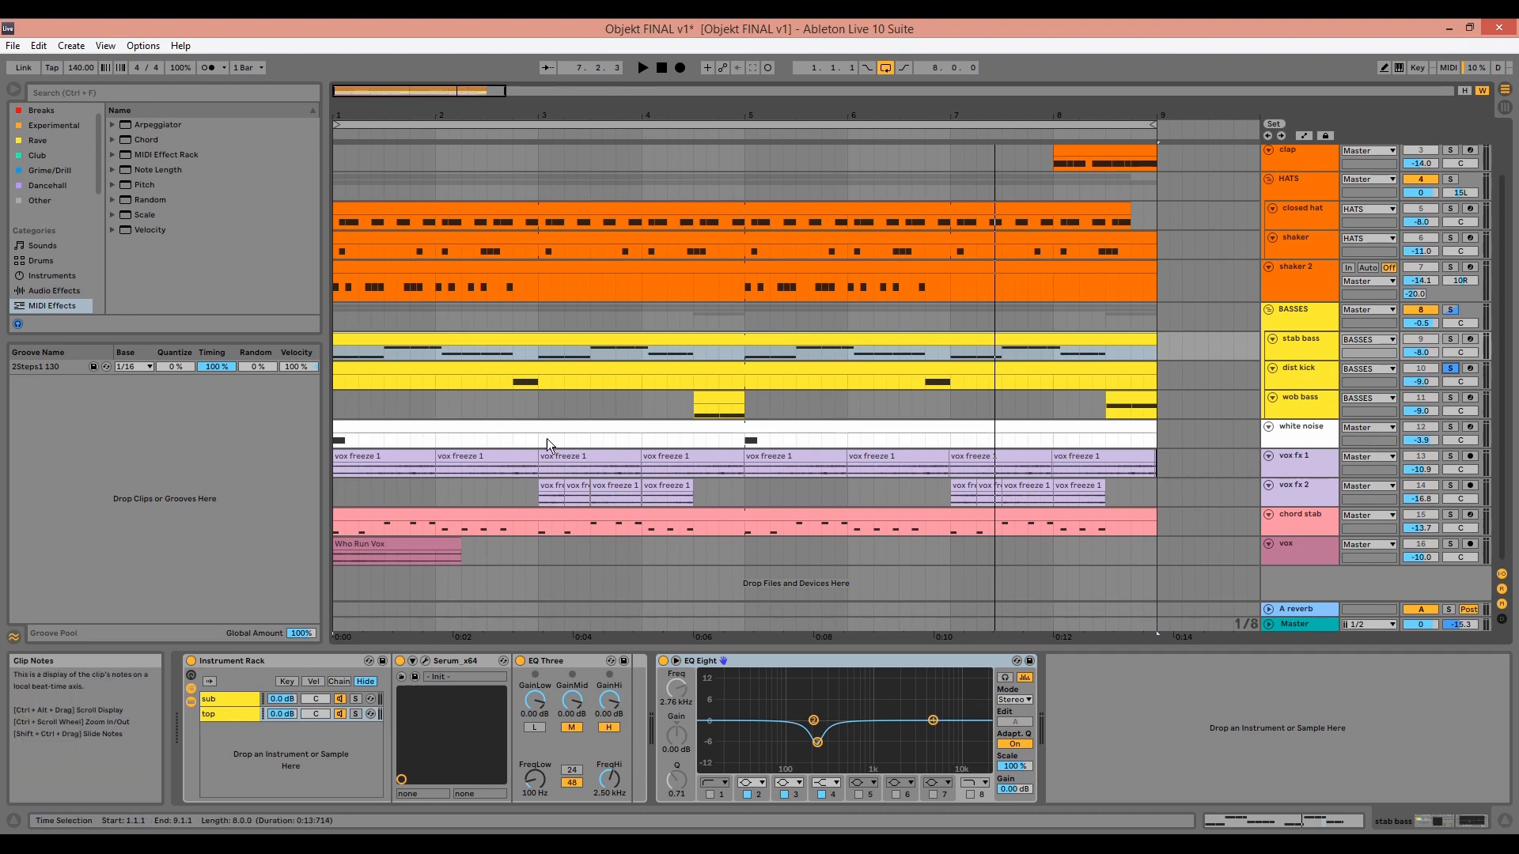
click(500, 383)
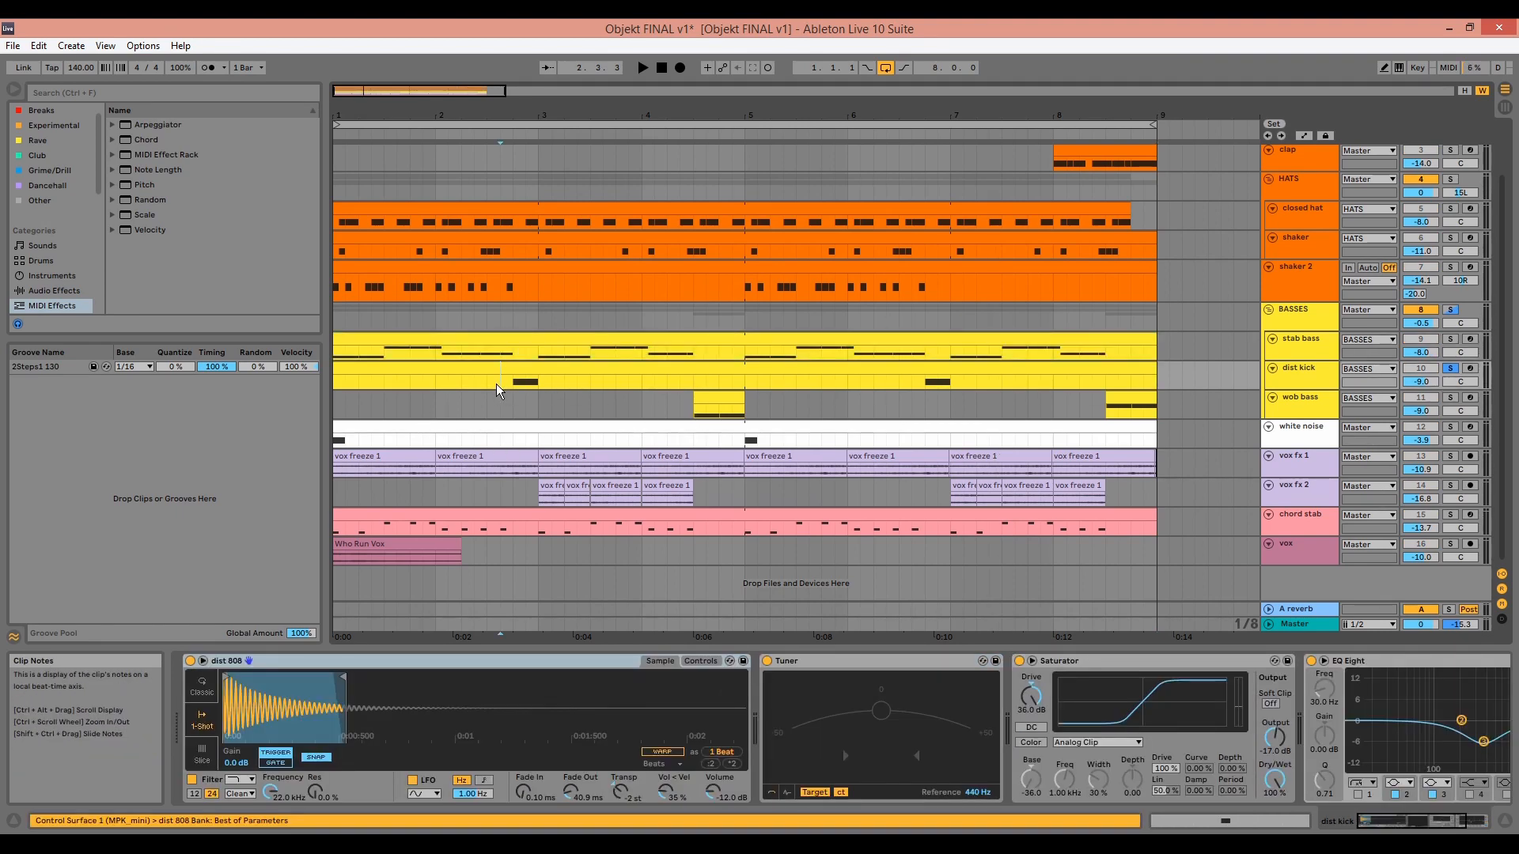
key(space)
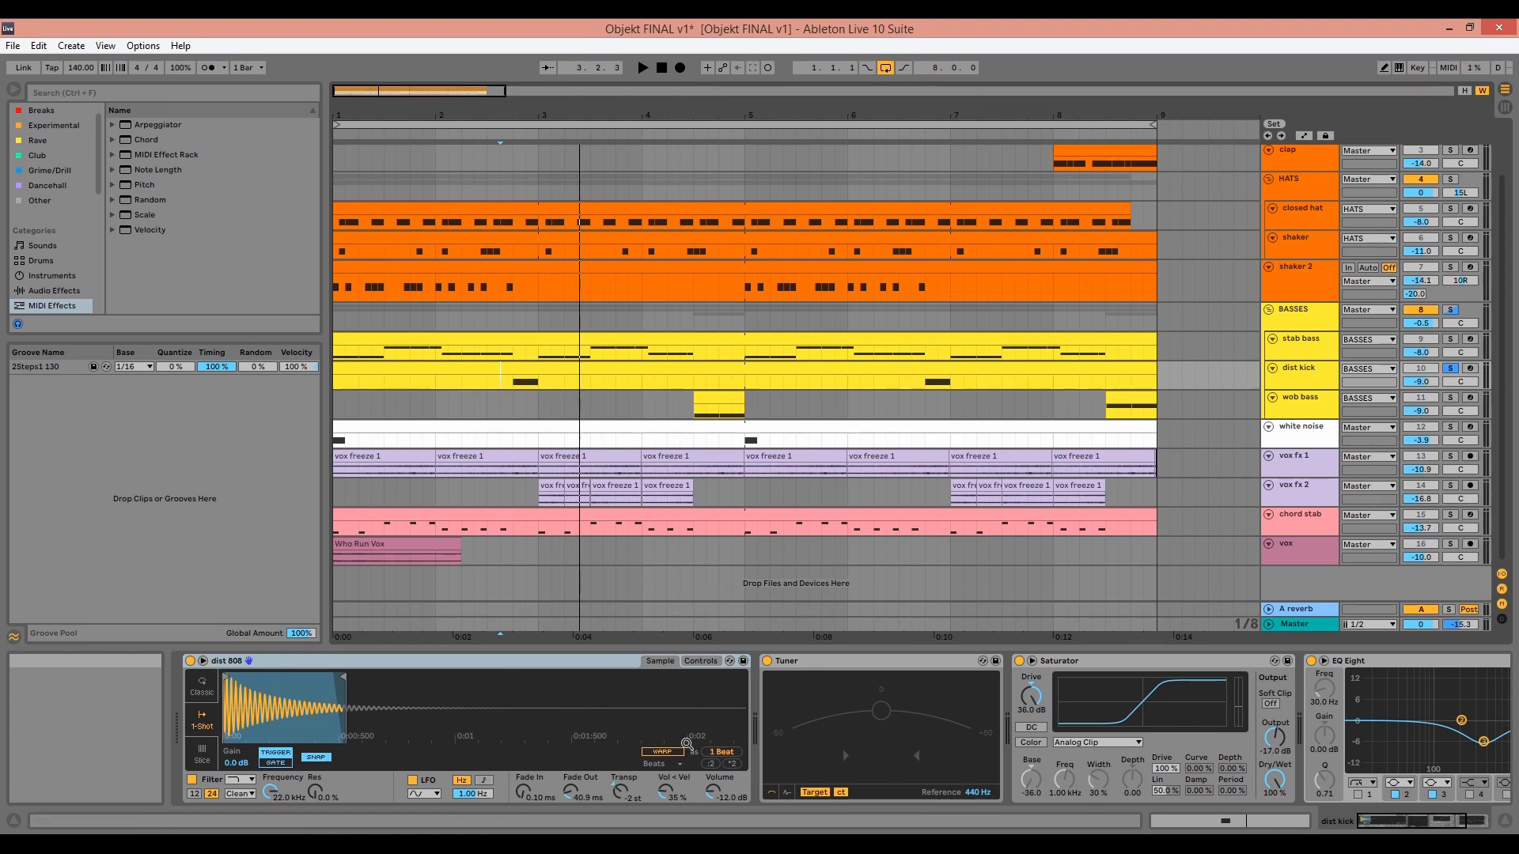
click(703, 662)
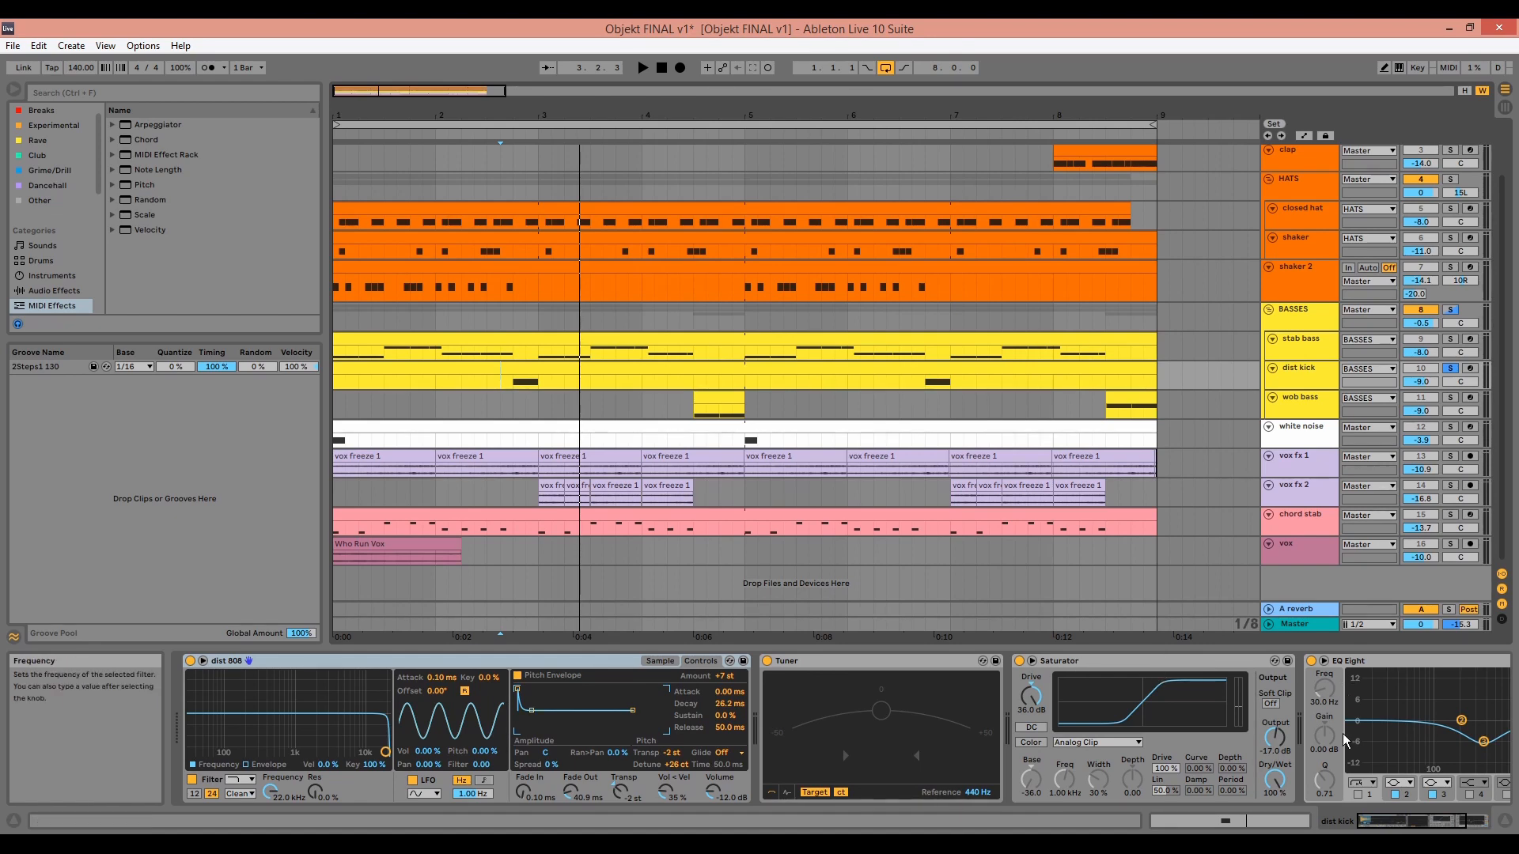
click(1366, 666)
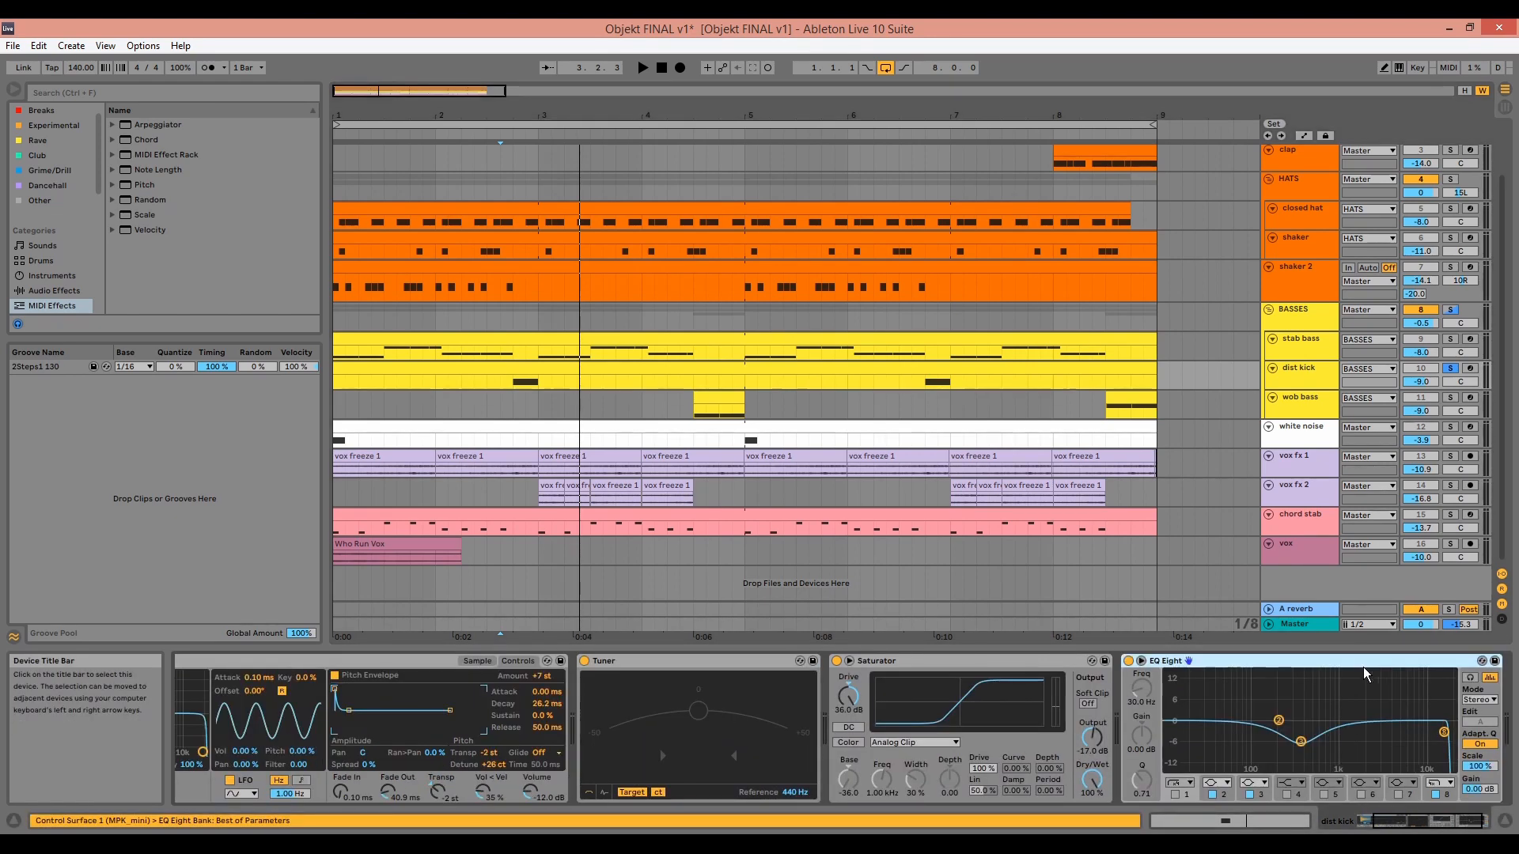
- Select the dist kick clip and play the whole BASSES group back from the clip's start
click(514, 382)
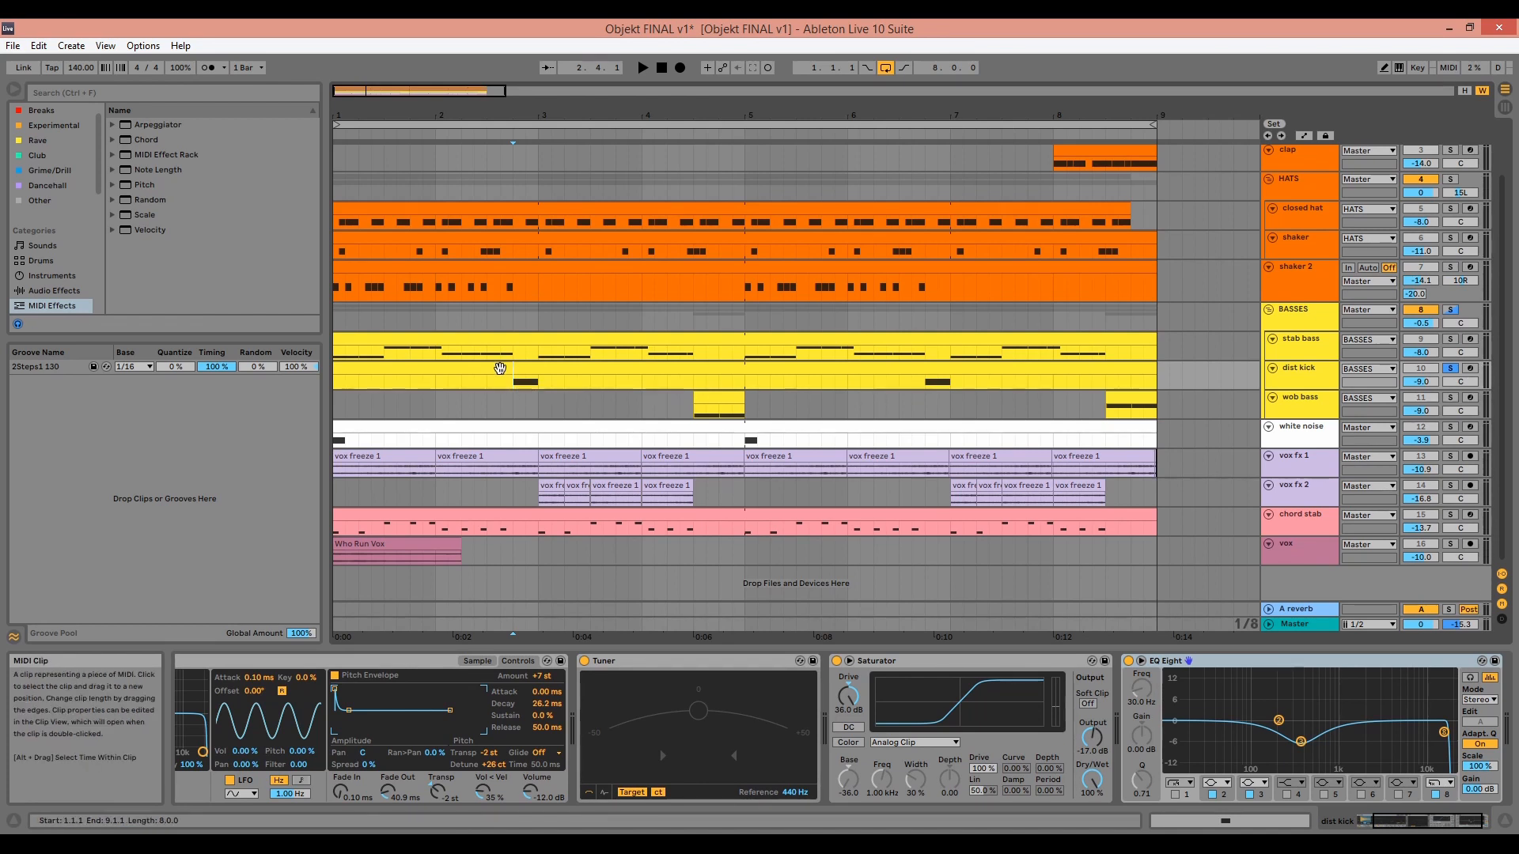
click(506, 365)
click(1447, 312)
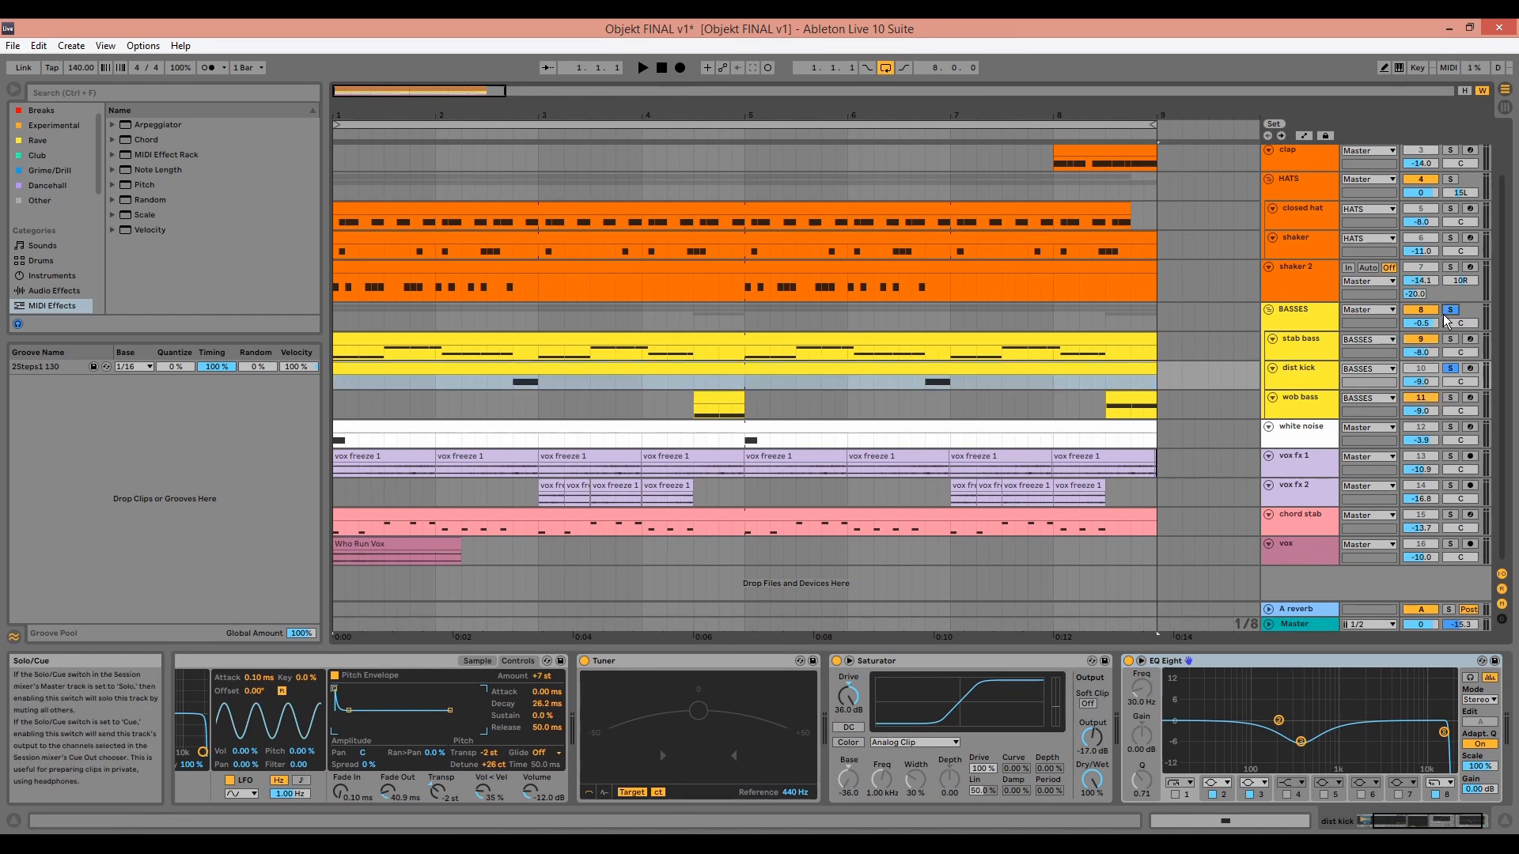
key(space)
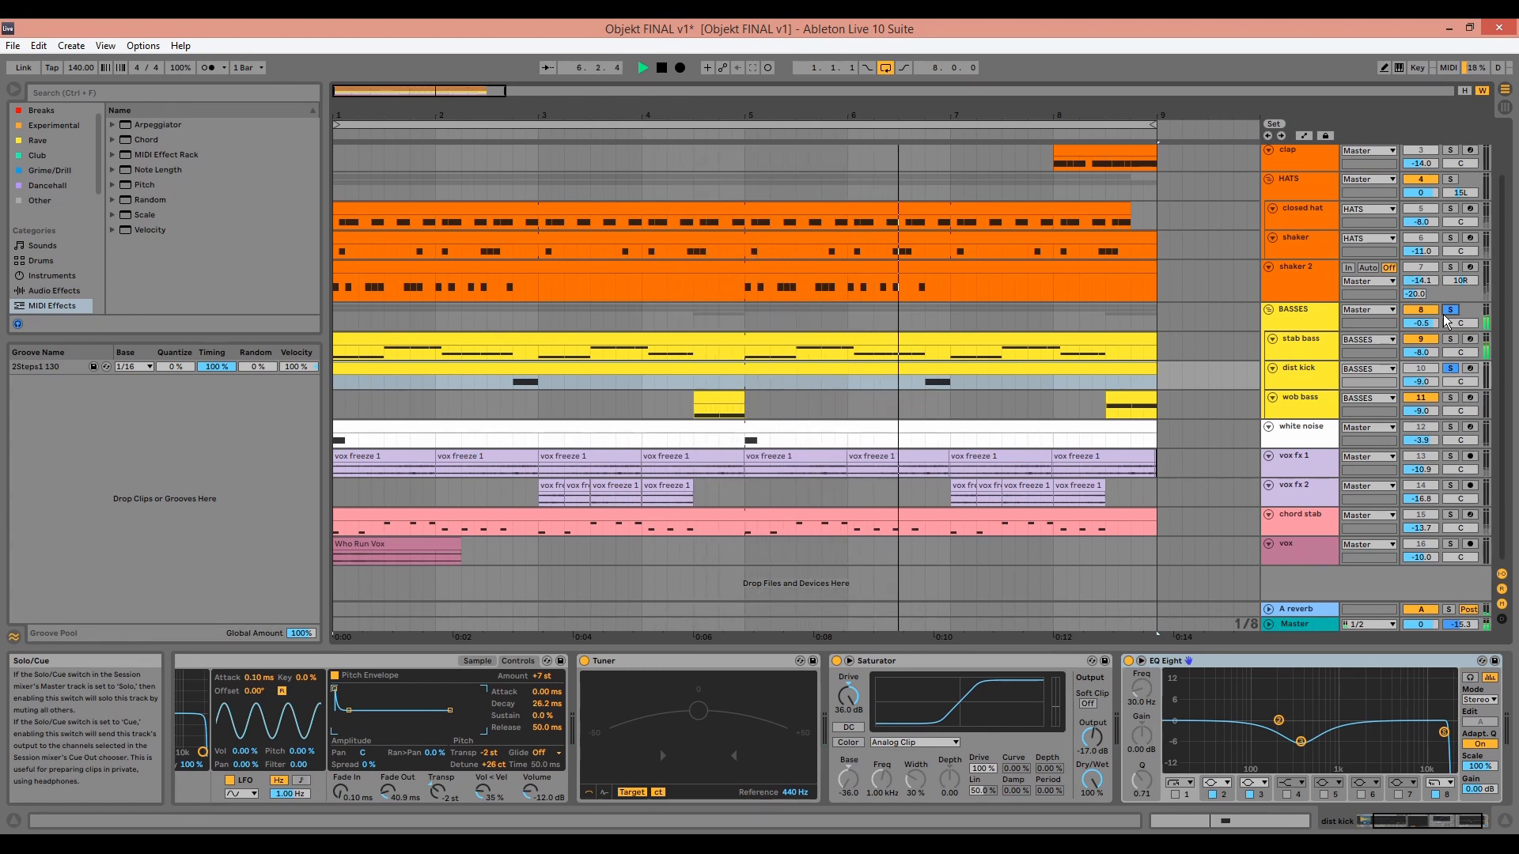
key(space)
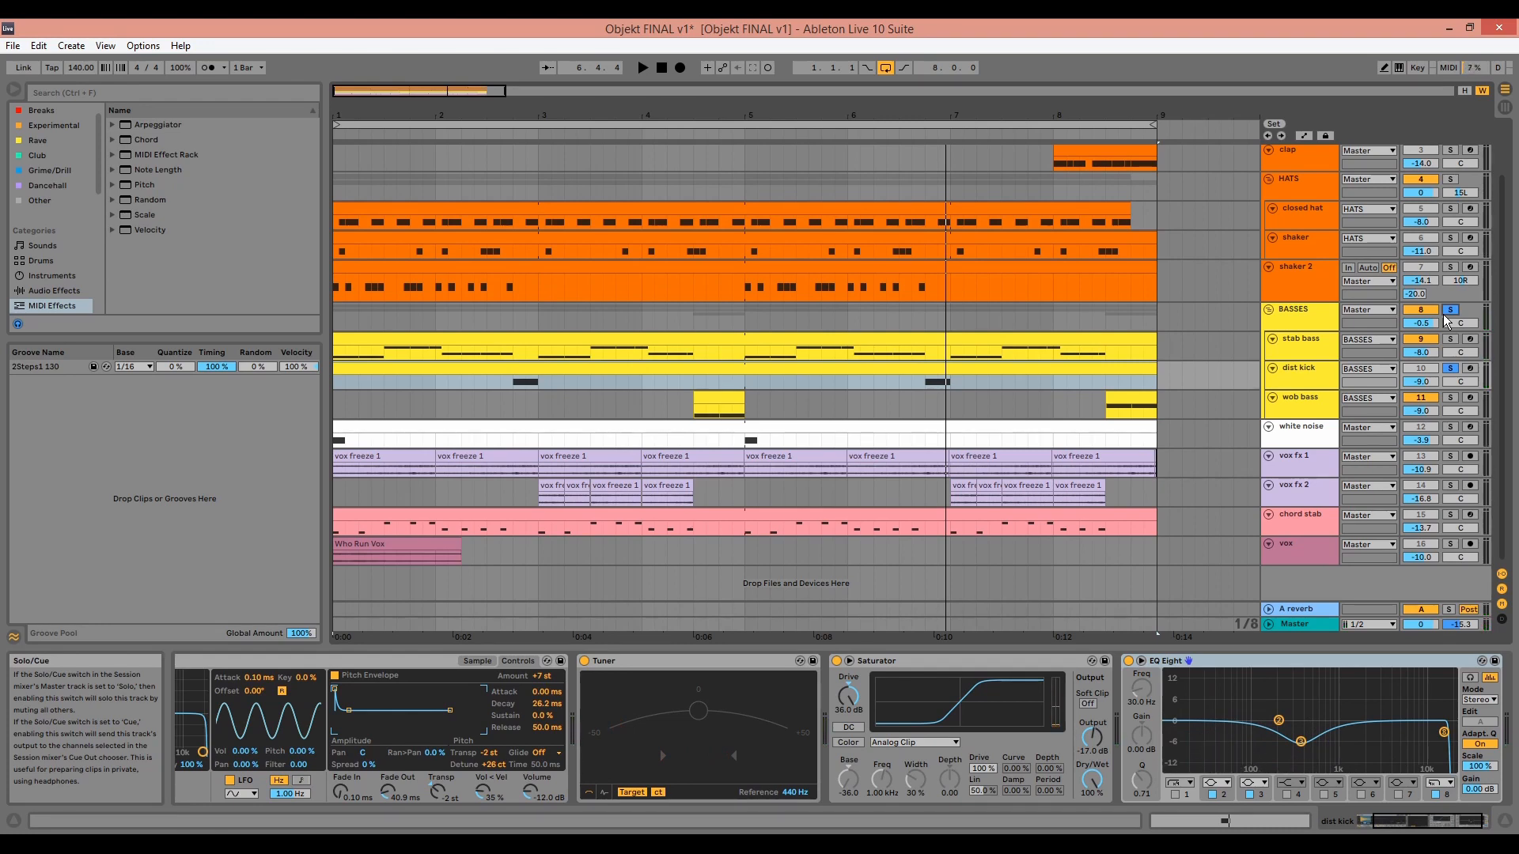
- Solo the wob bass track within the BASSES group and play back its first clip
click(1450, 398)
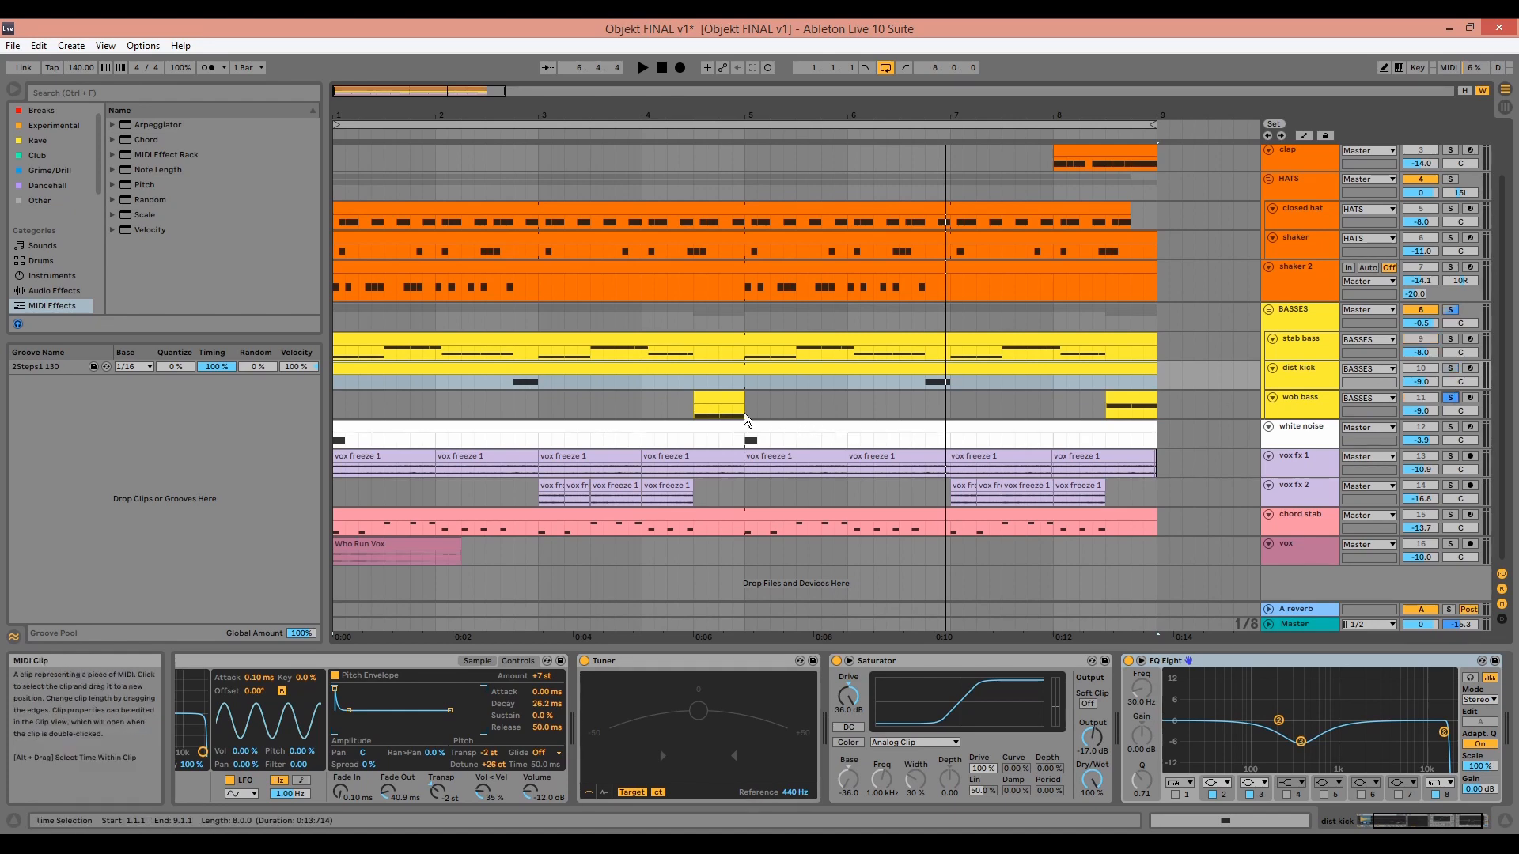
click(744, 413)
key(space)
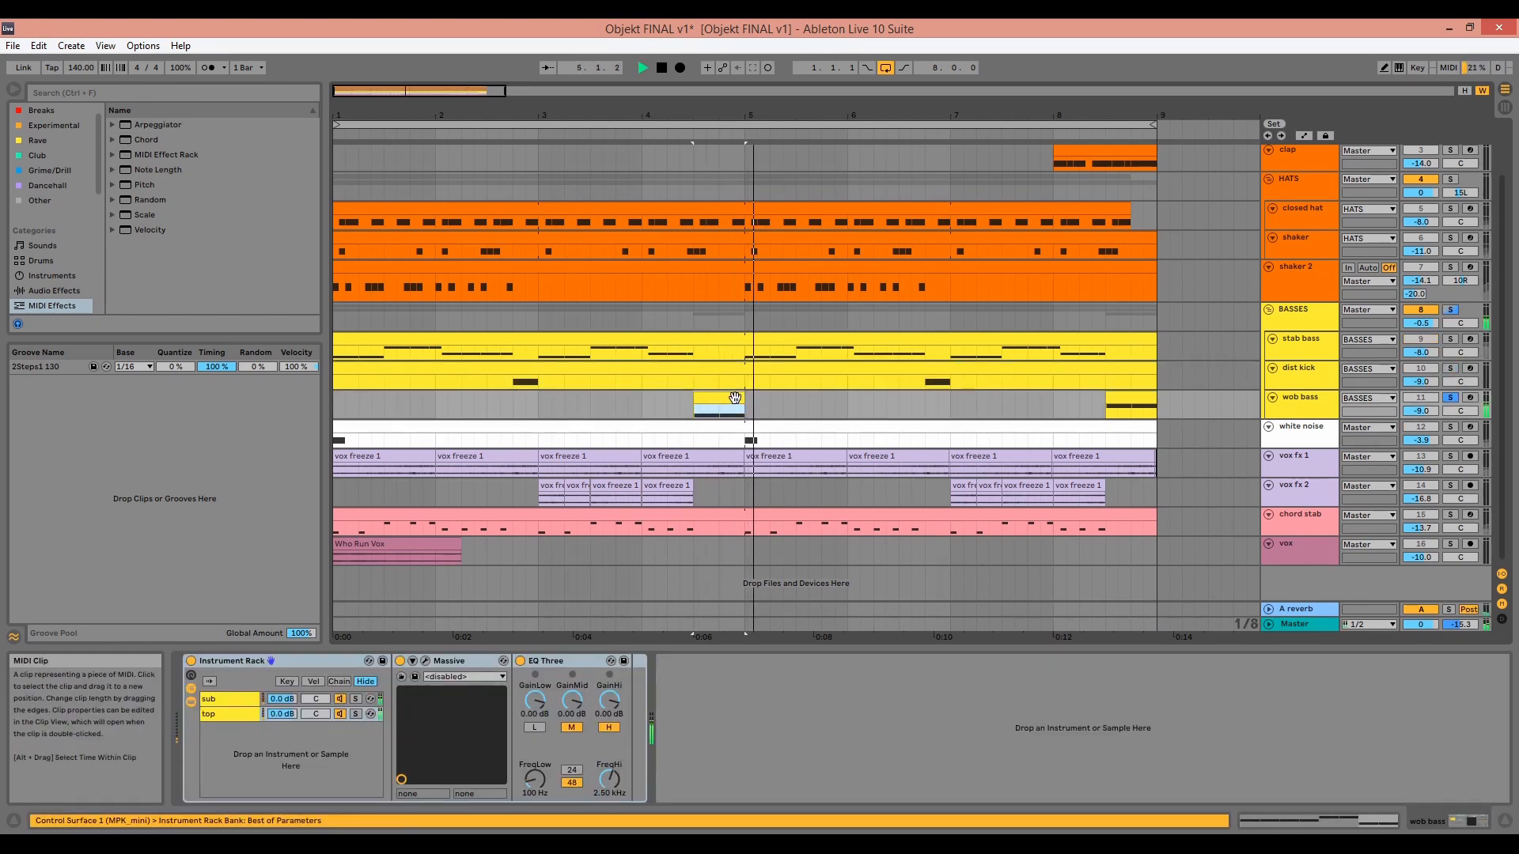
key(space)
- Display the sub chain of the wob bass rack and examine its Massive envelope and voicing settings, Compressor and EQ Three
click(243, 698)
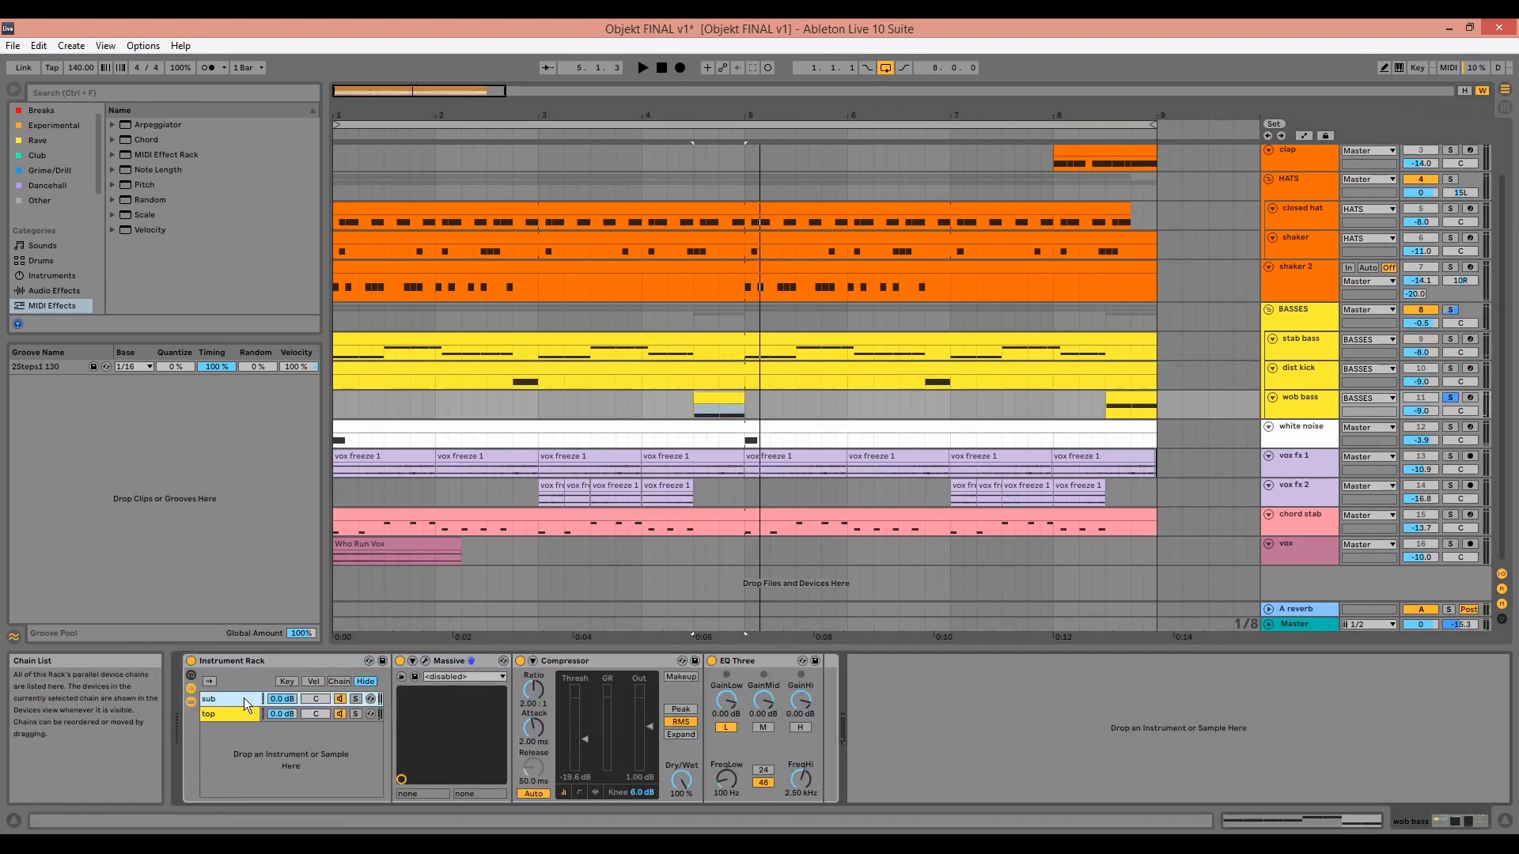
click(425, 660)
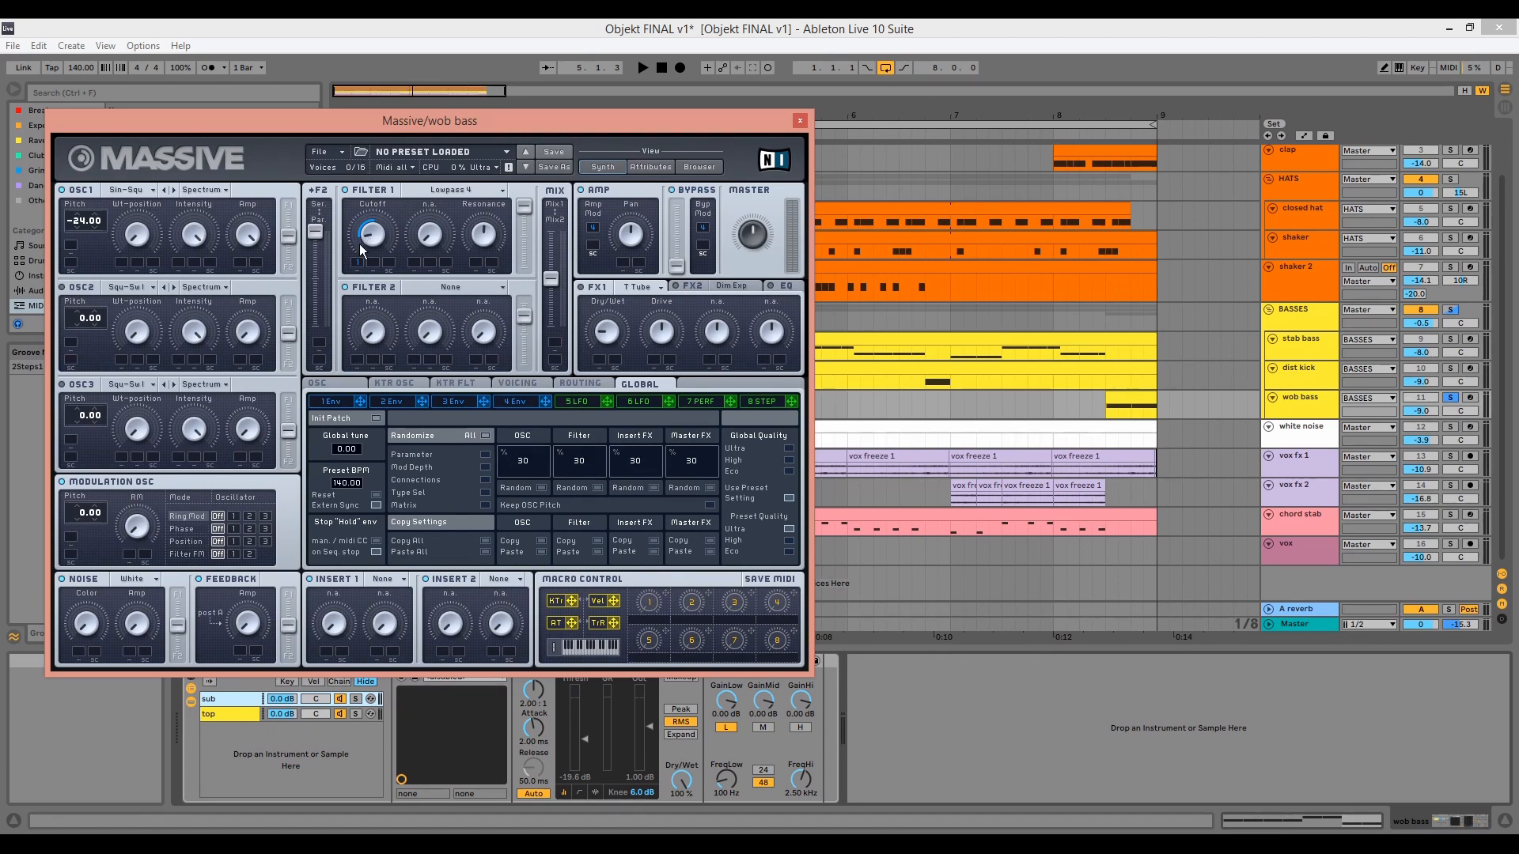
click(336, 402)
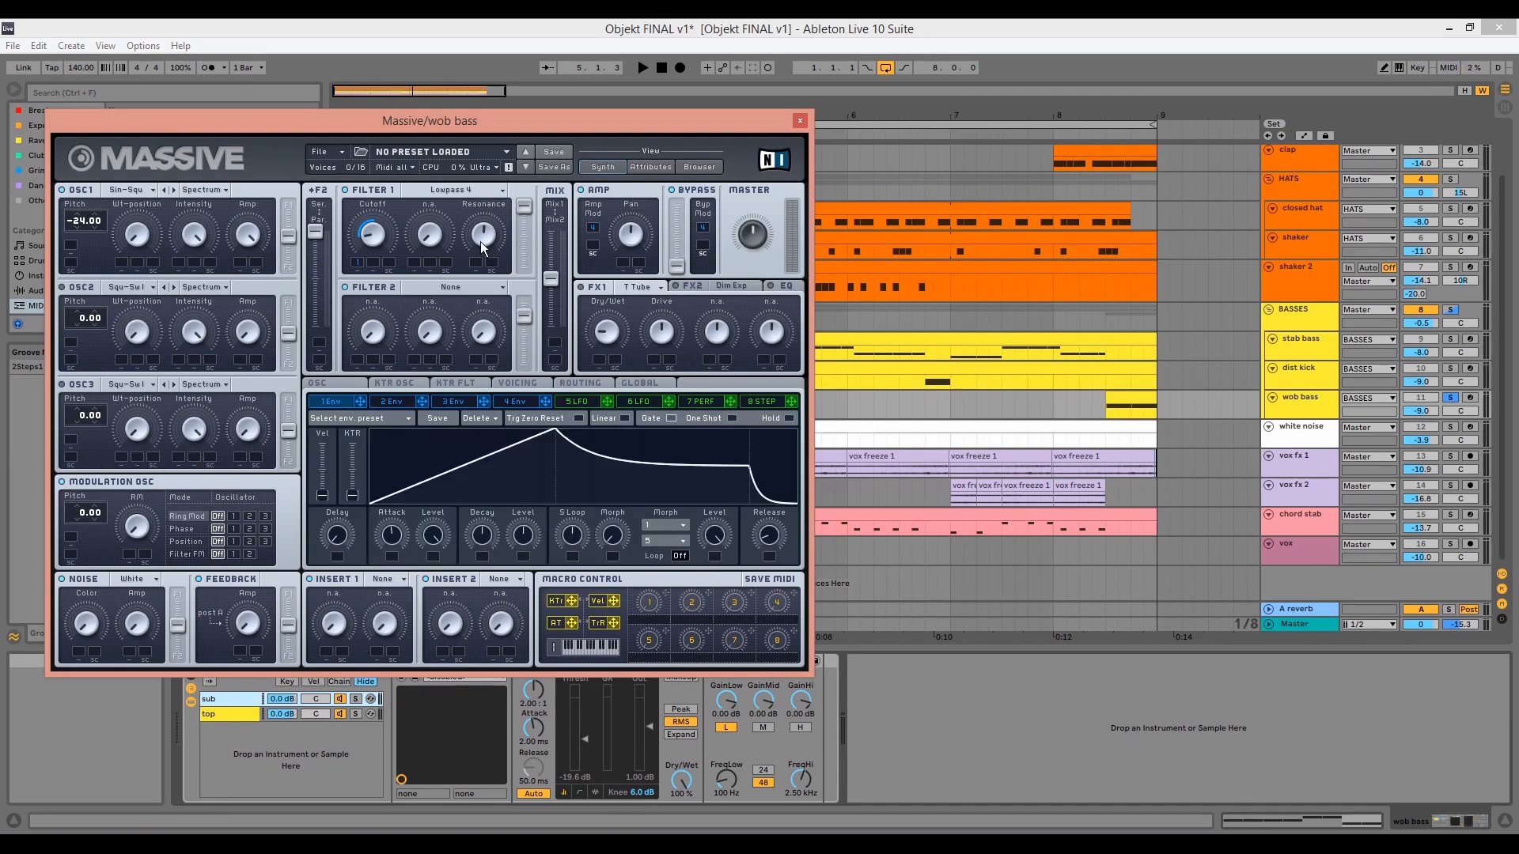
click(517, 382)
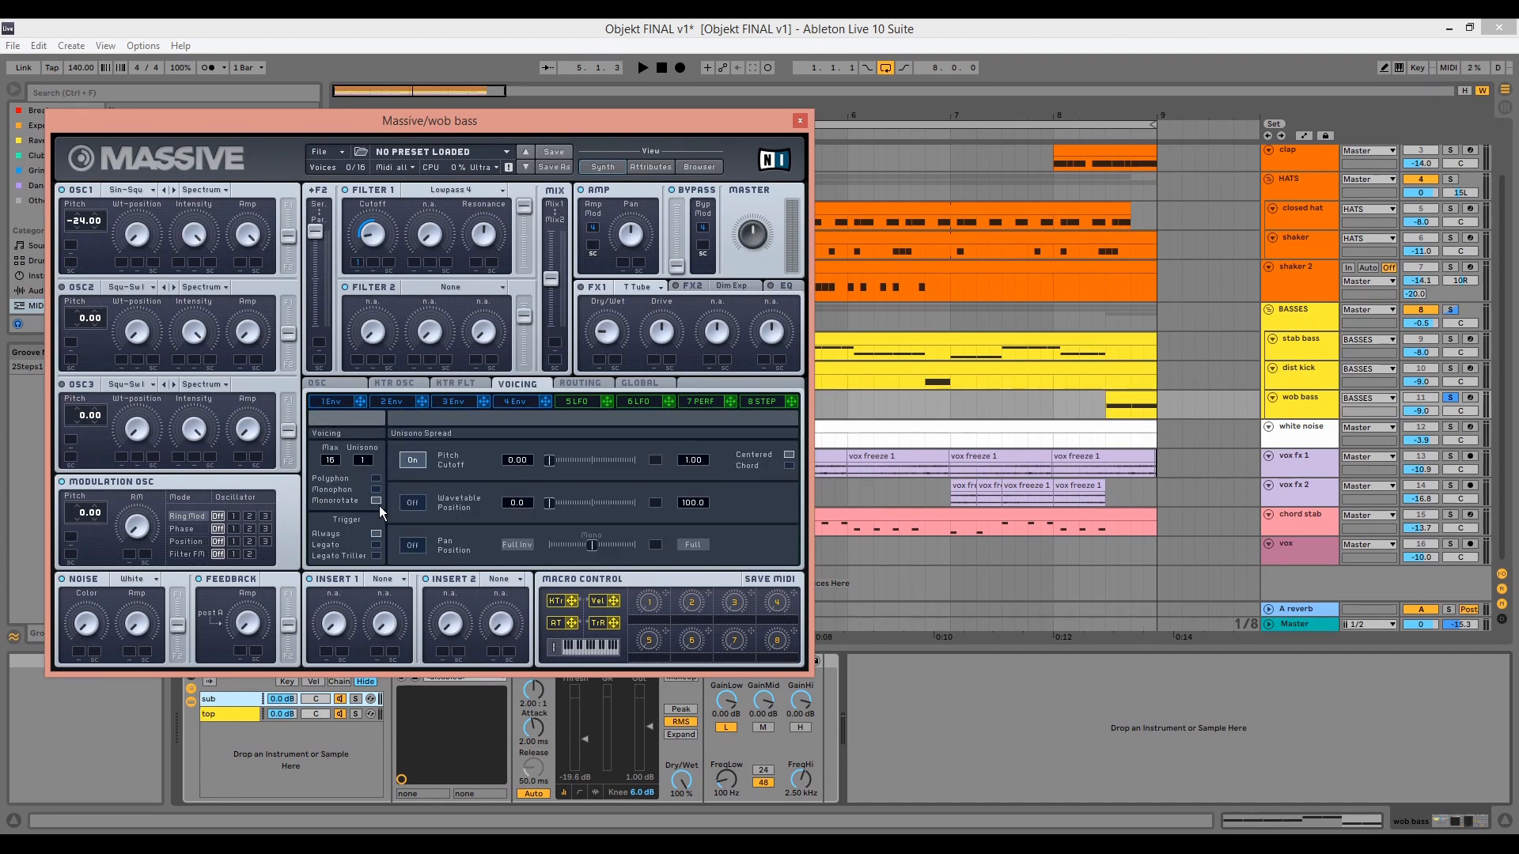
click(801, 122)
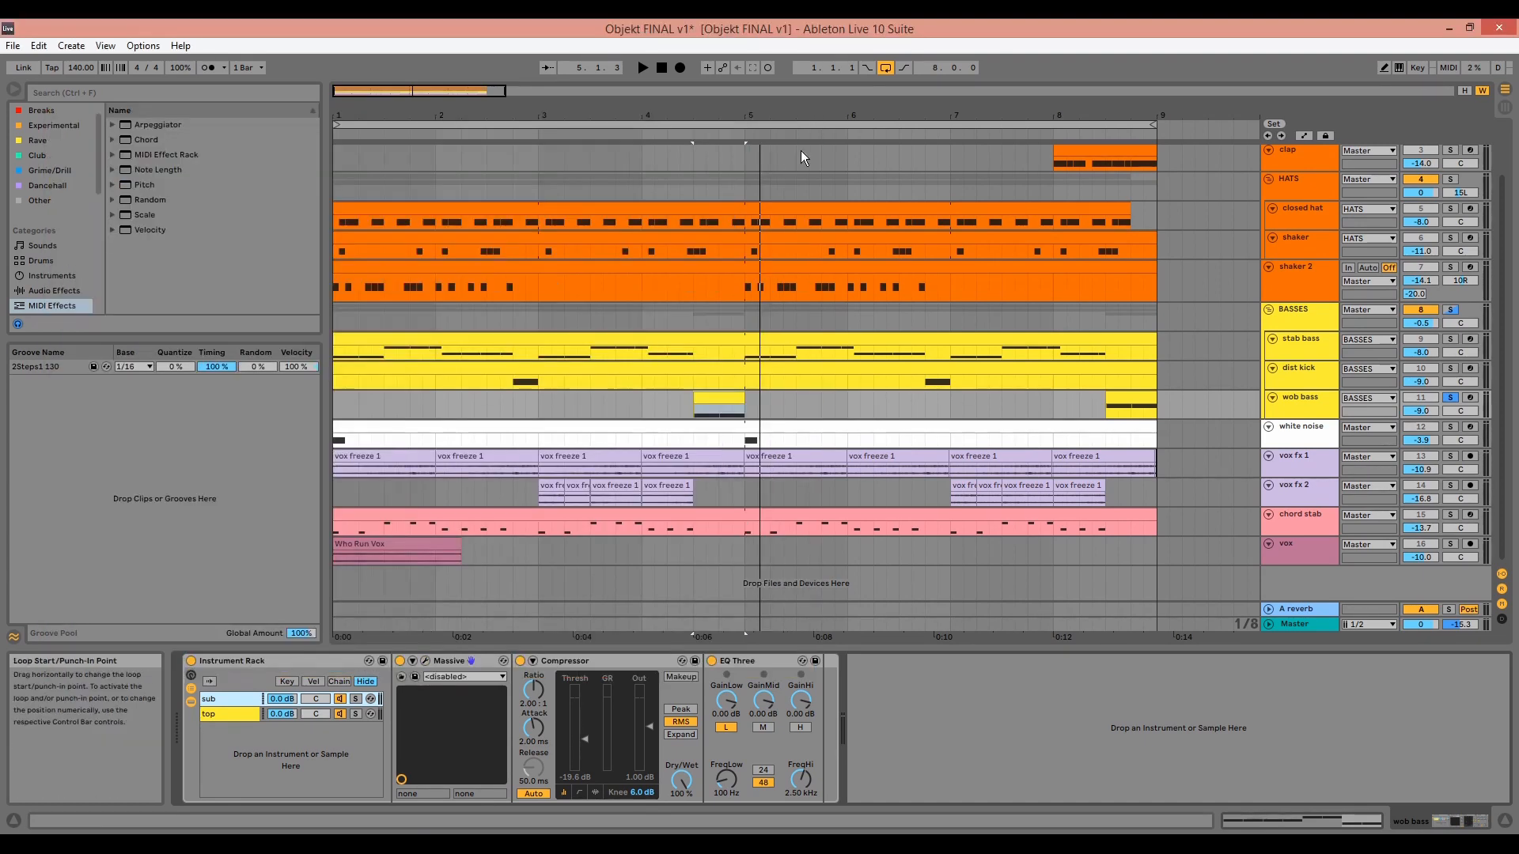
click(602, 661)
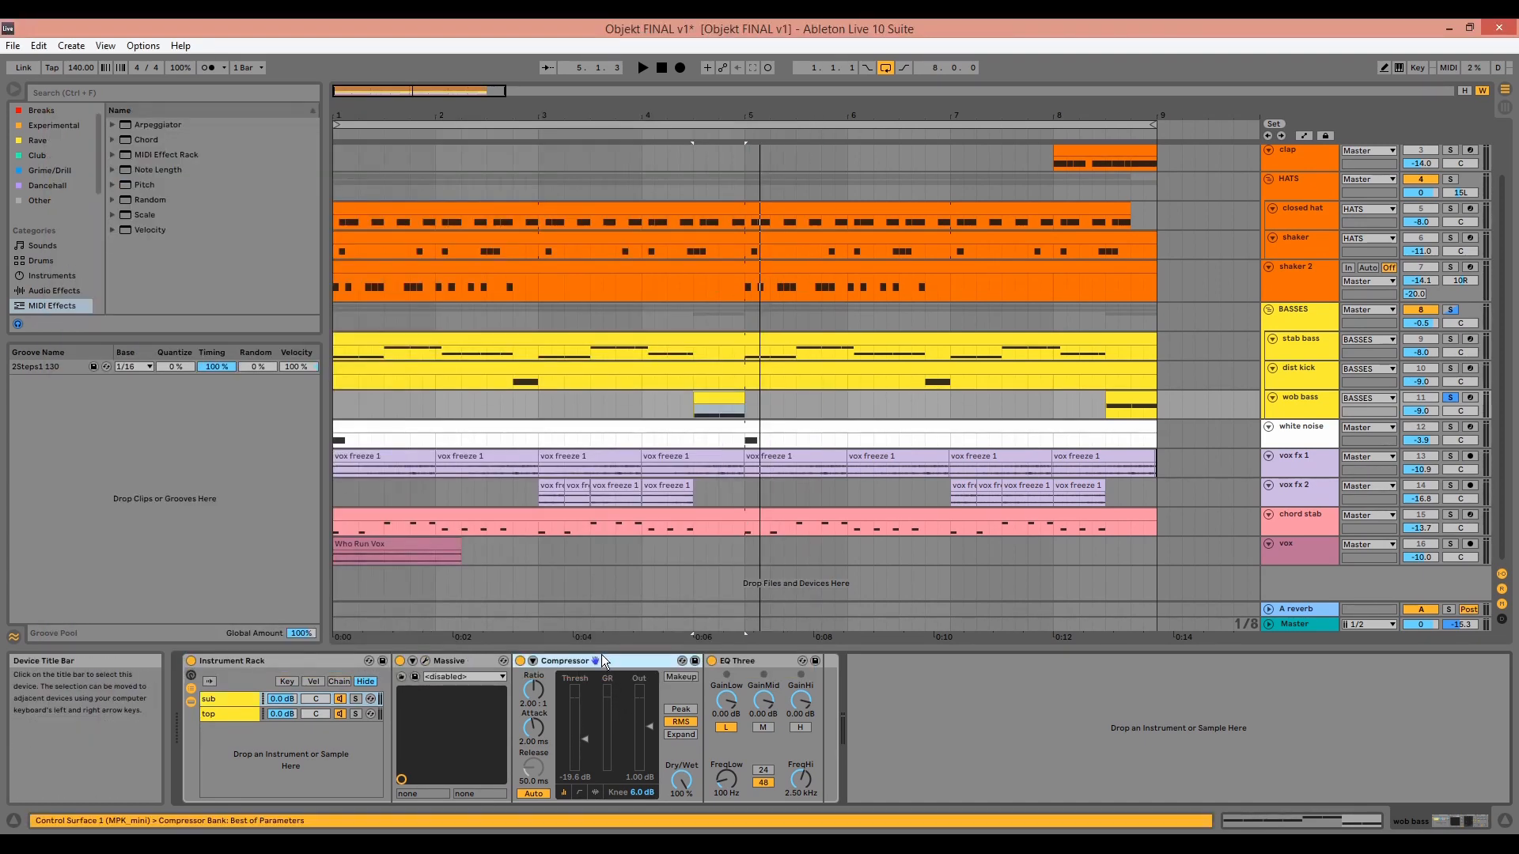
click(732, 661)
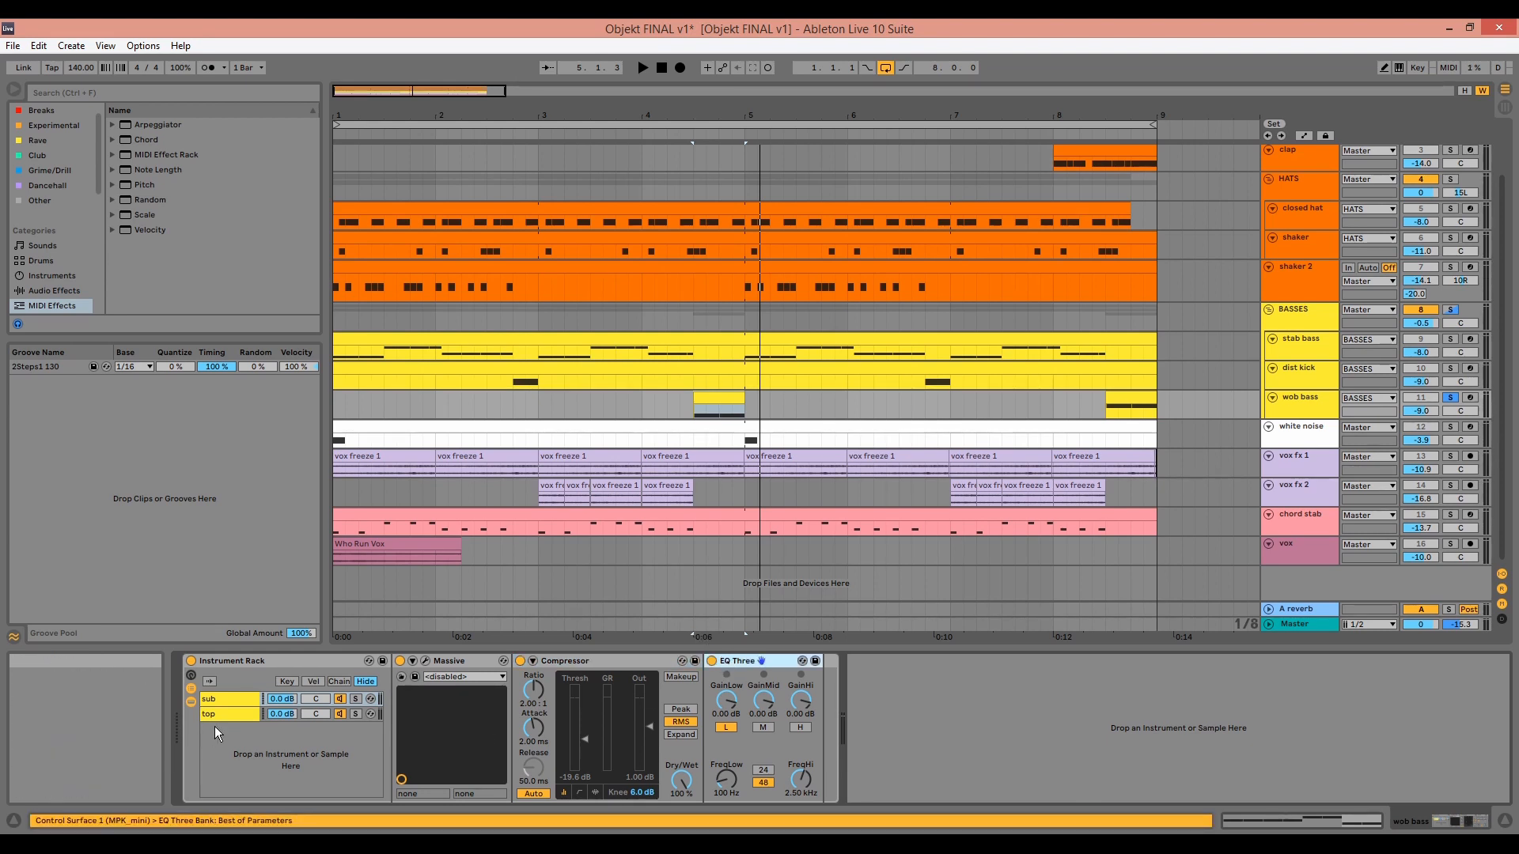
- Display the top chain of the wob bass rack and examine its Massive patch, including the voicing settings
click(232, 713)
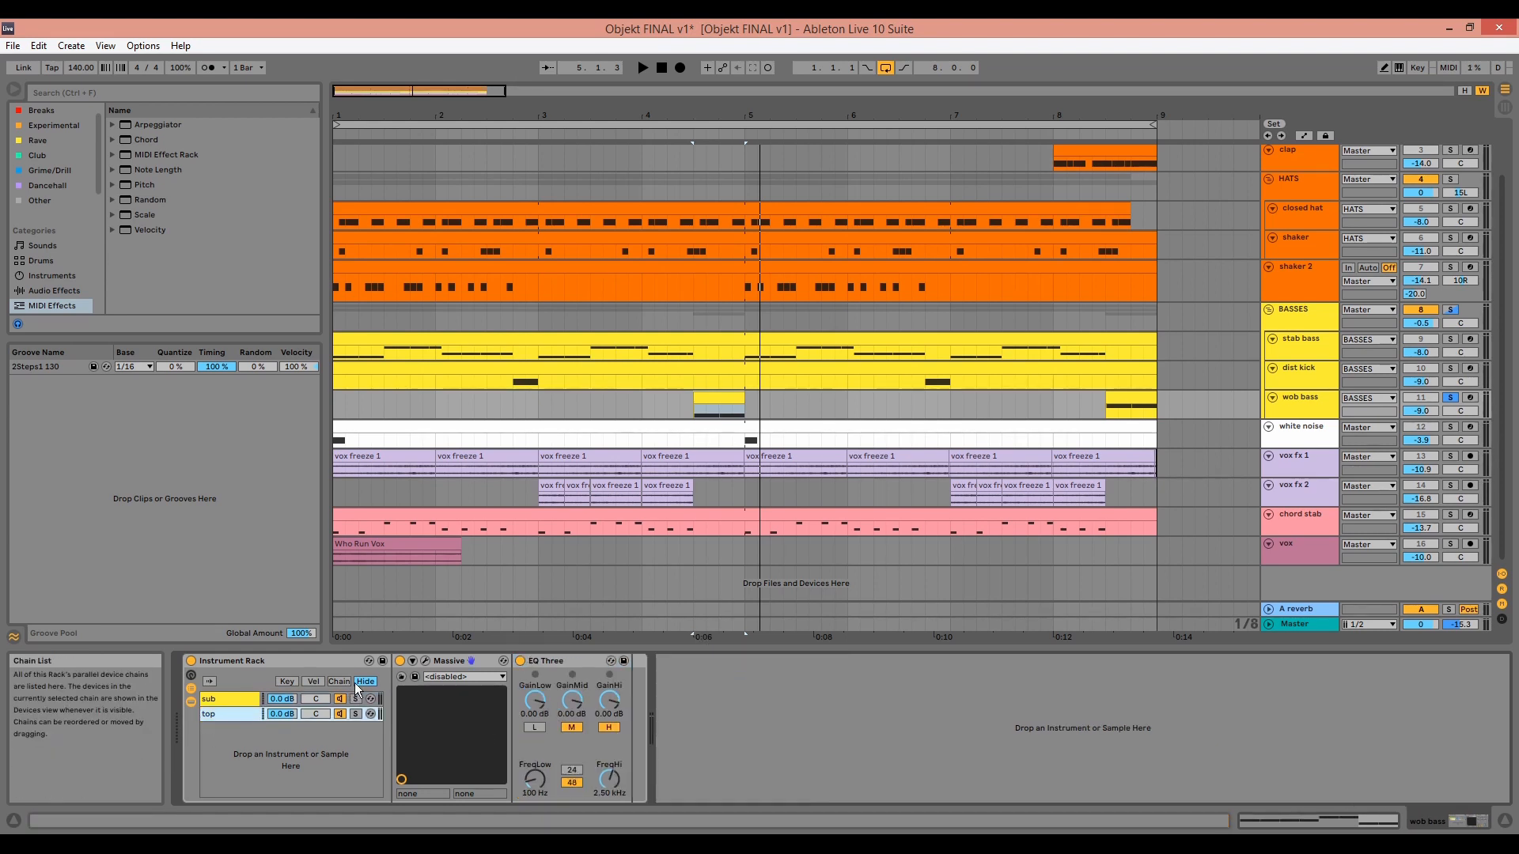
click(425, 660)
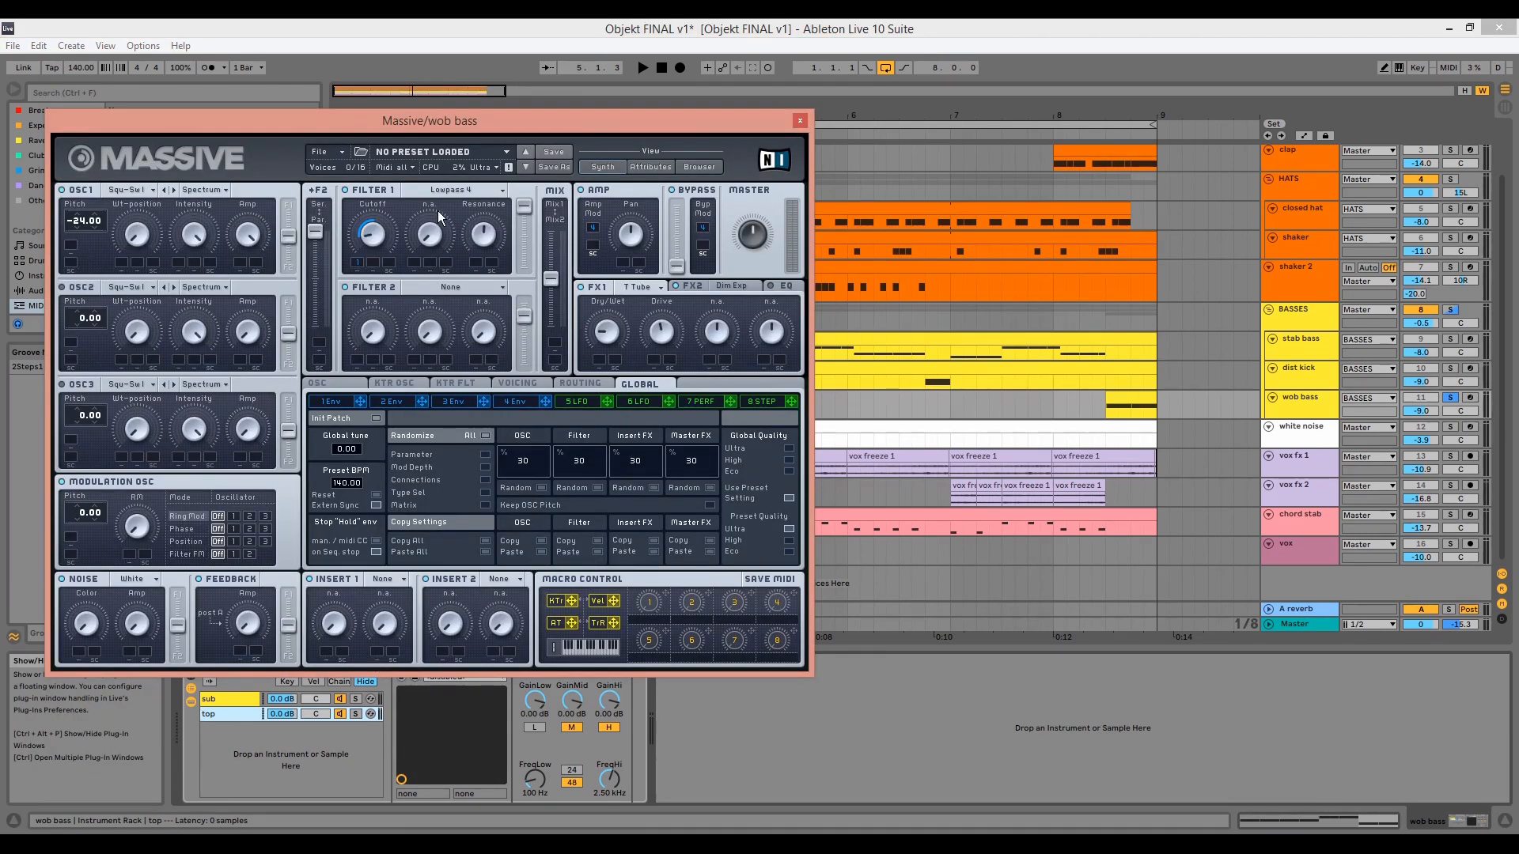
click(534, 383)
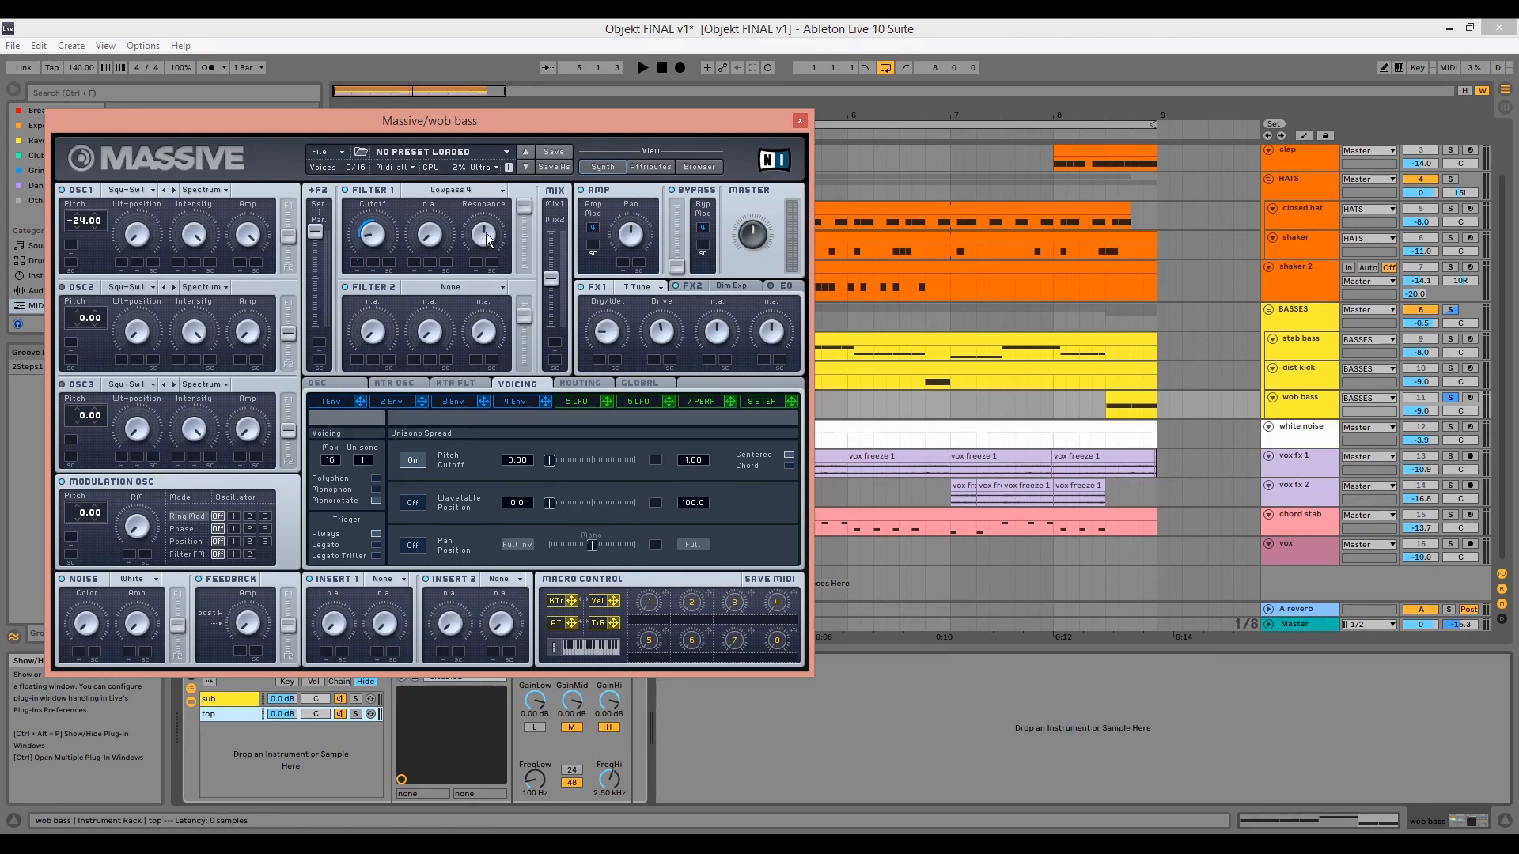
- Examine the FX 1 and FX 2 settings of the wob bass top chain's Massive patch and close the plug-in window
key(space)
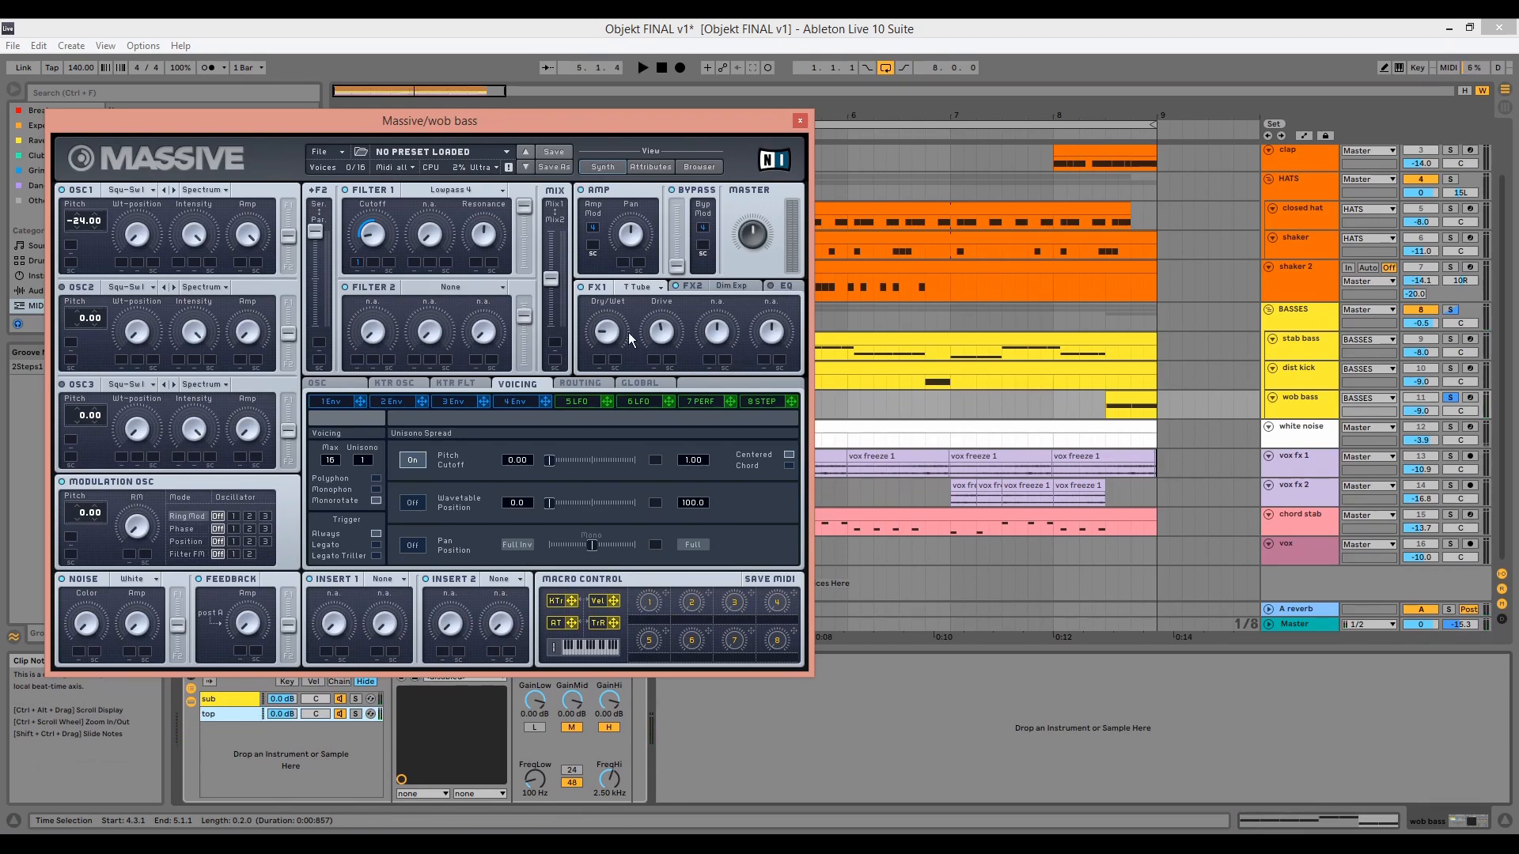
click(696, 286)
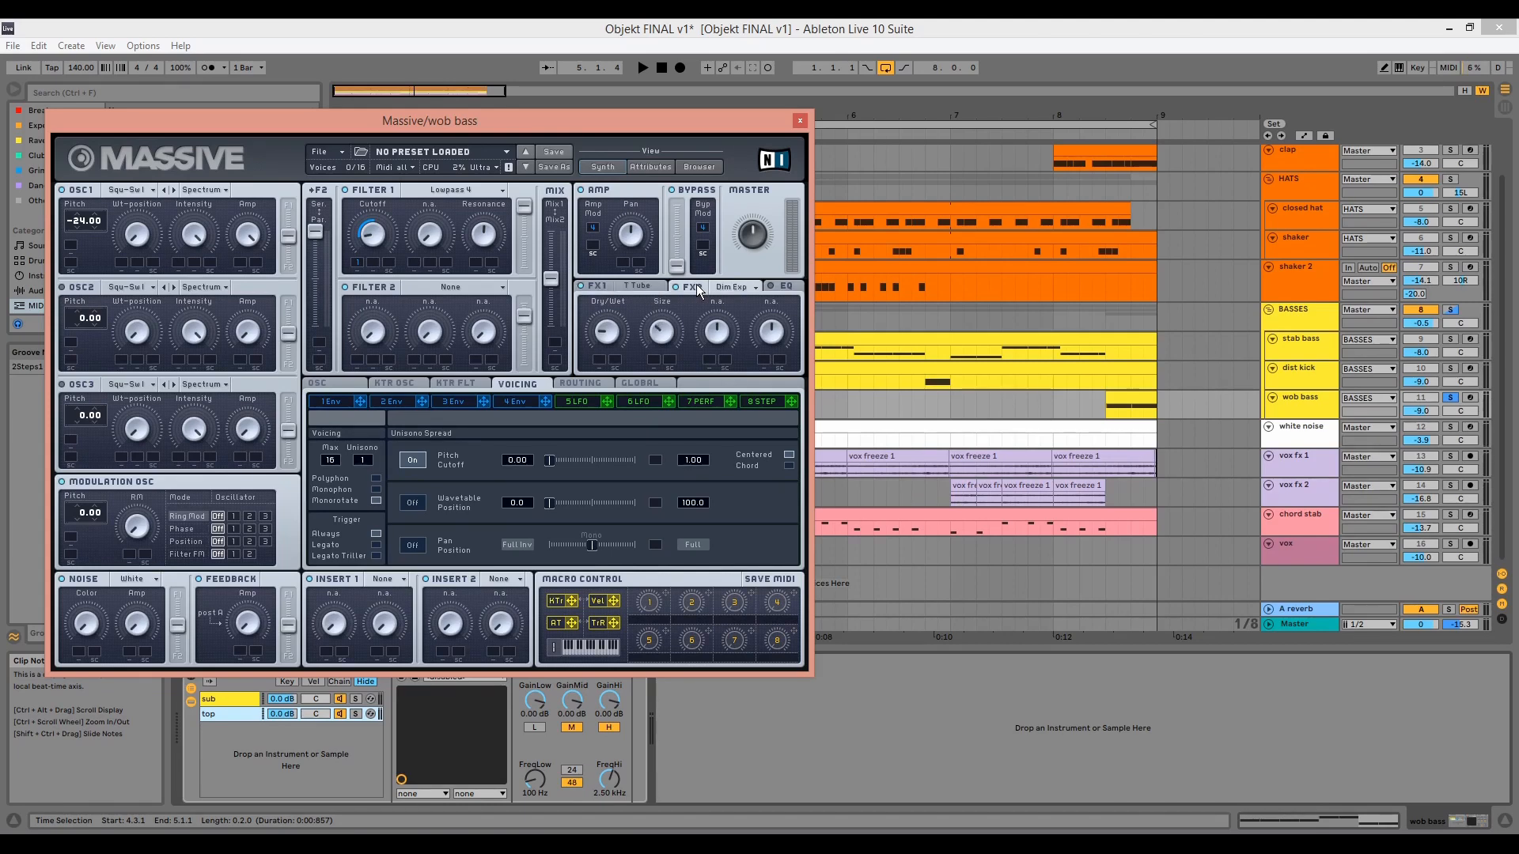
click(801, 121)
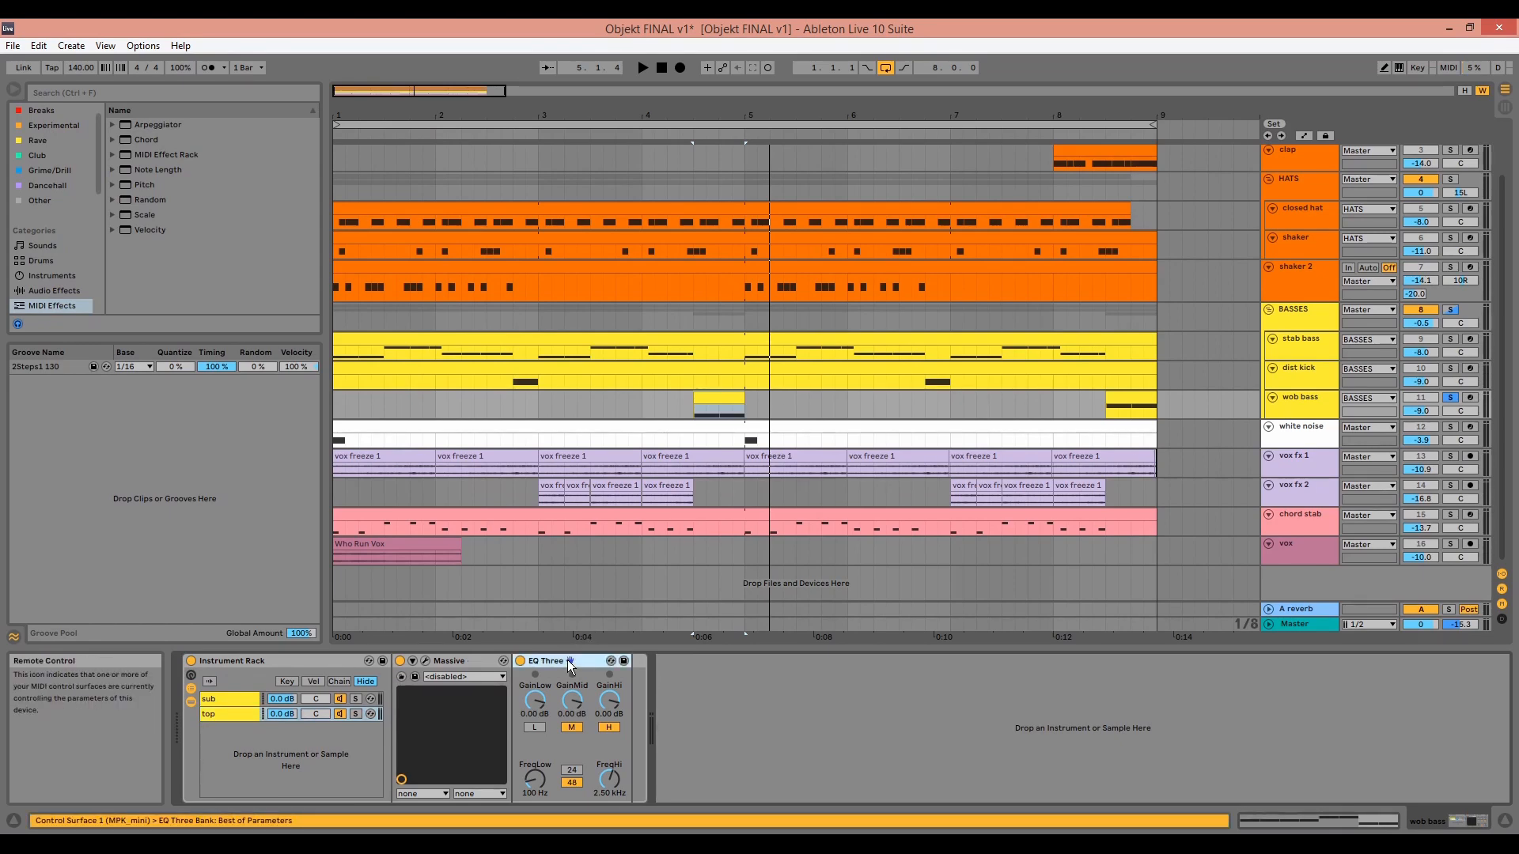
- Open the first wob bass clip to view its MIDI notes and return to the track's device chain
click(716, 397)
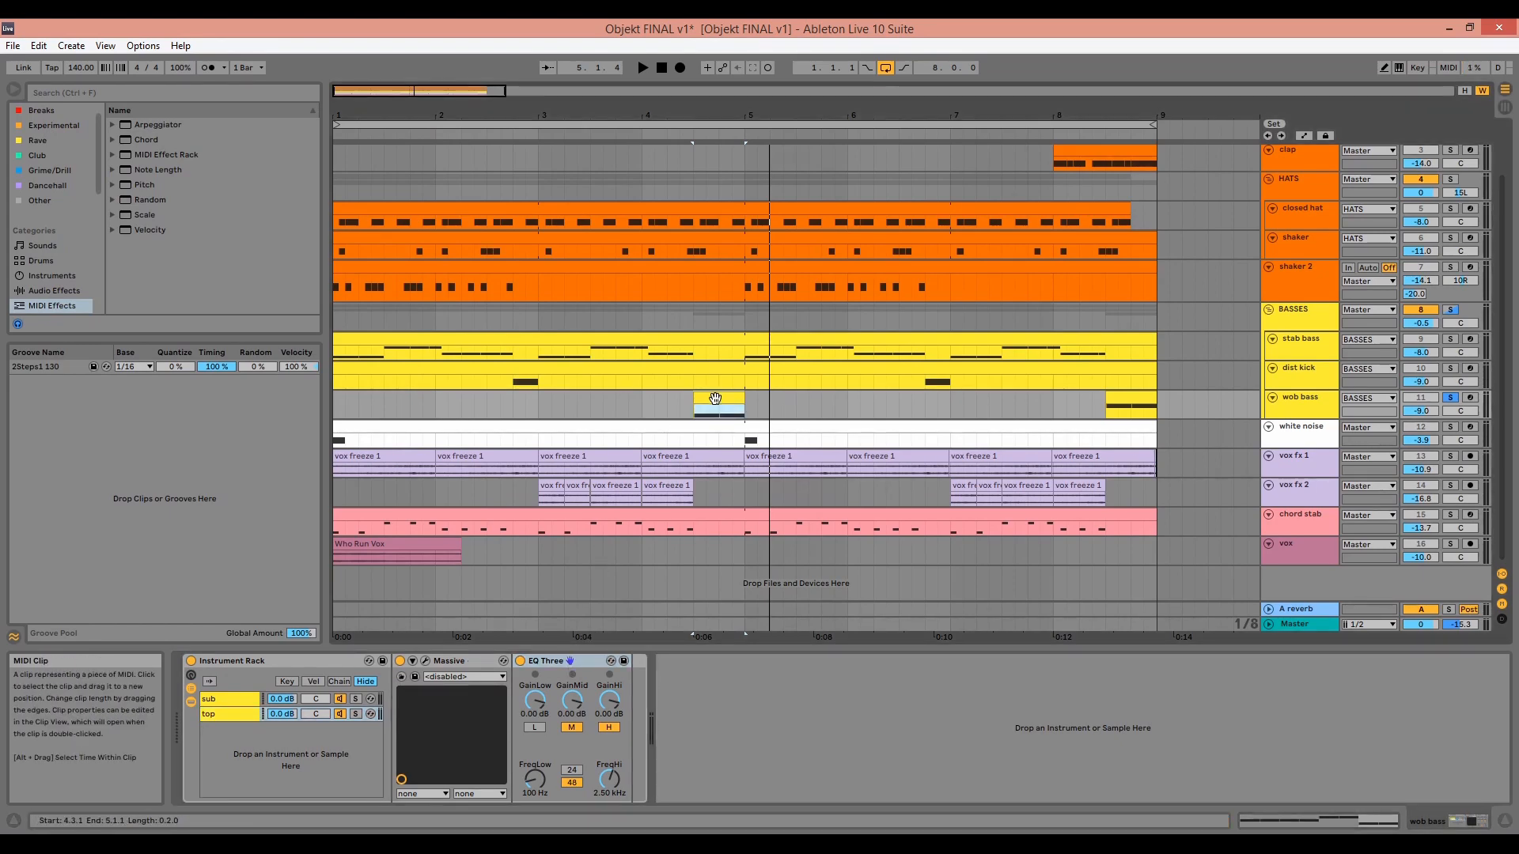
double_click(715, 398)
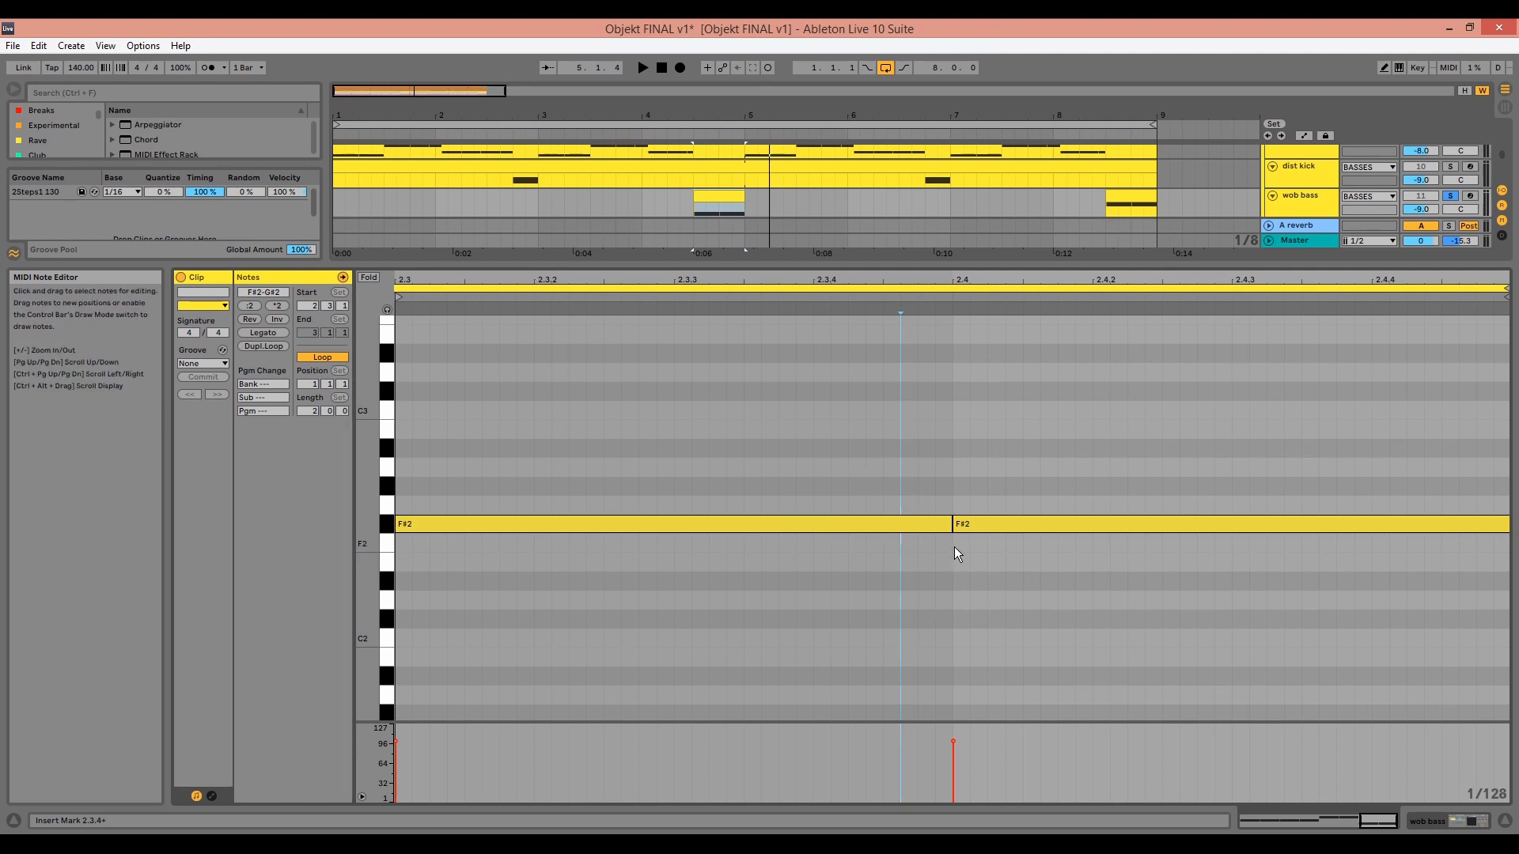
key(shift+Tab)
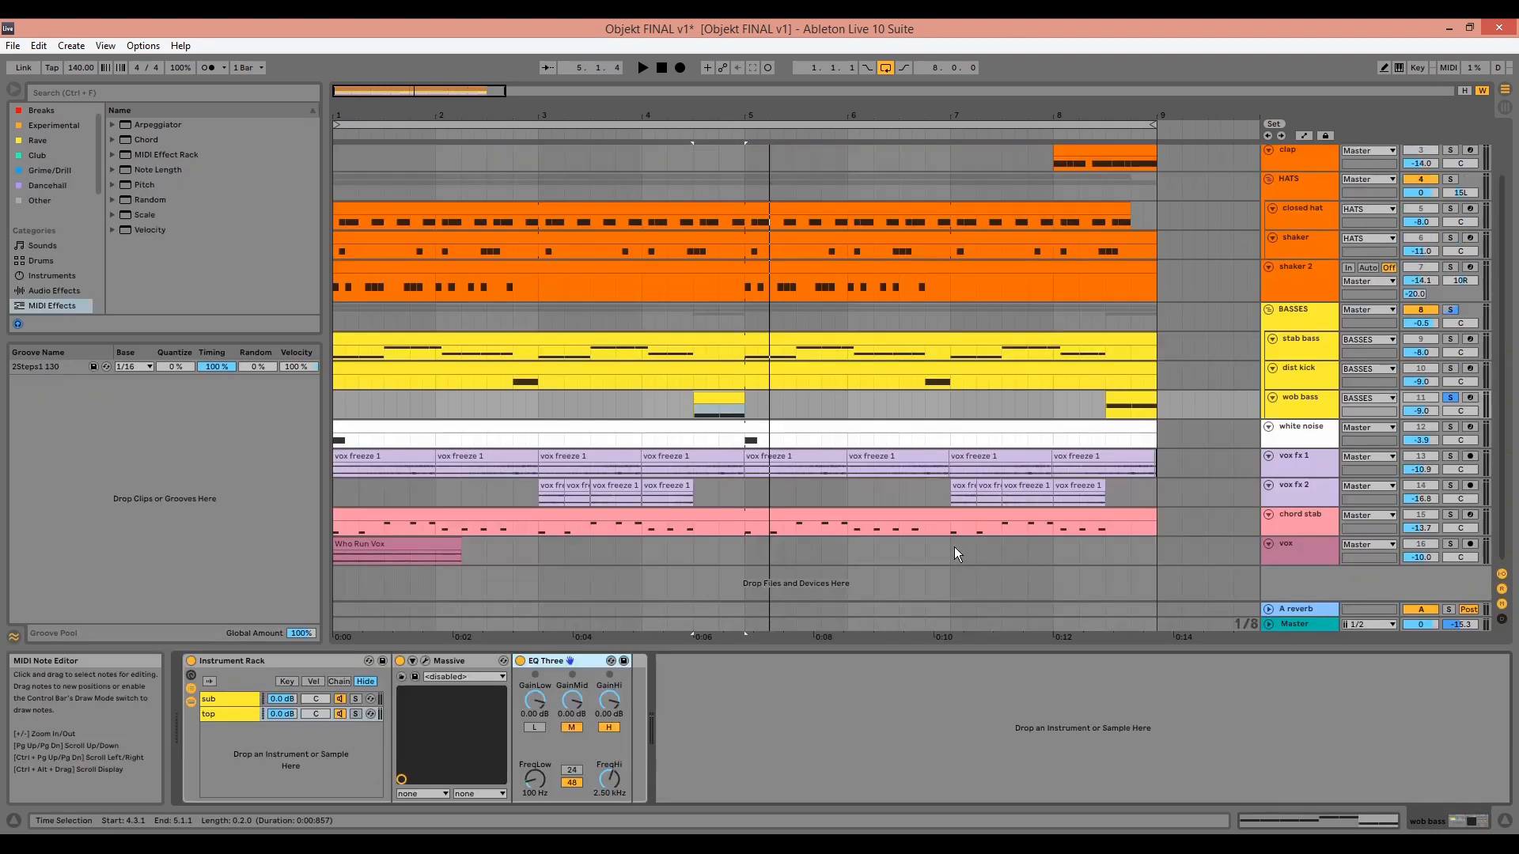
- Solo the BASSES group and examine its device chain, including the bass chain of the sidechain rack
click(1297, 321)
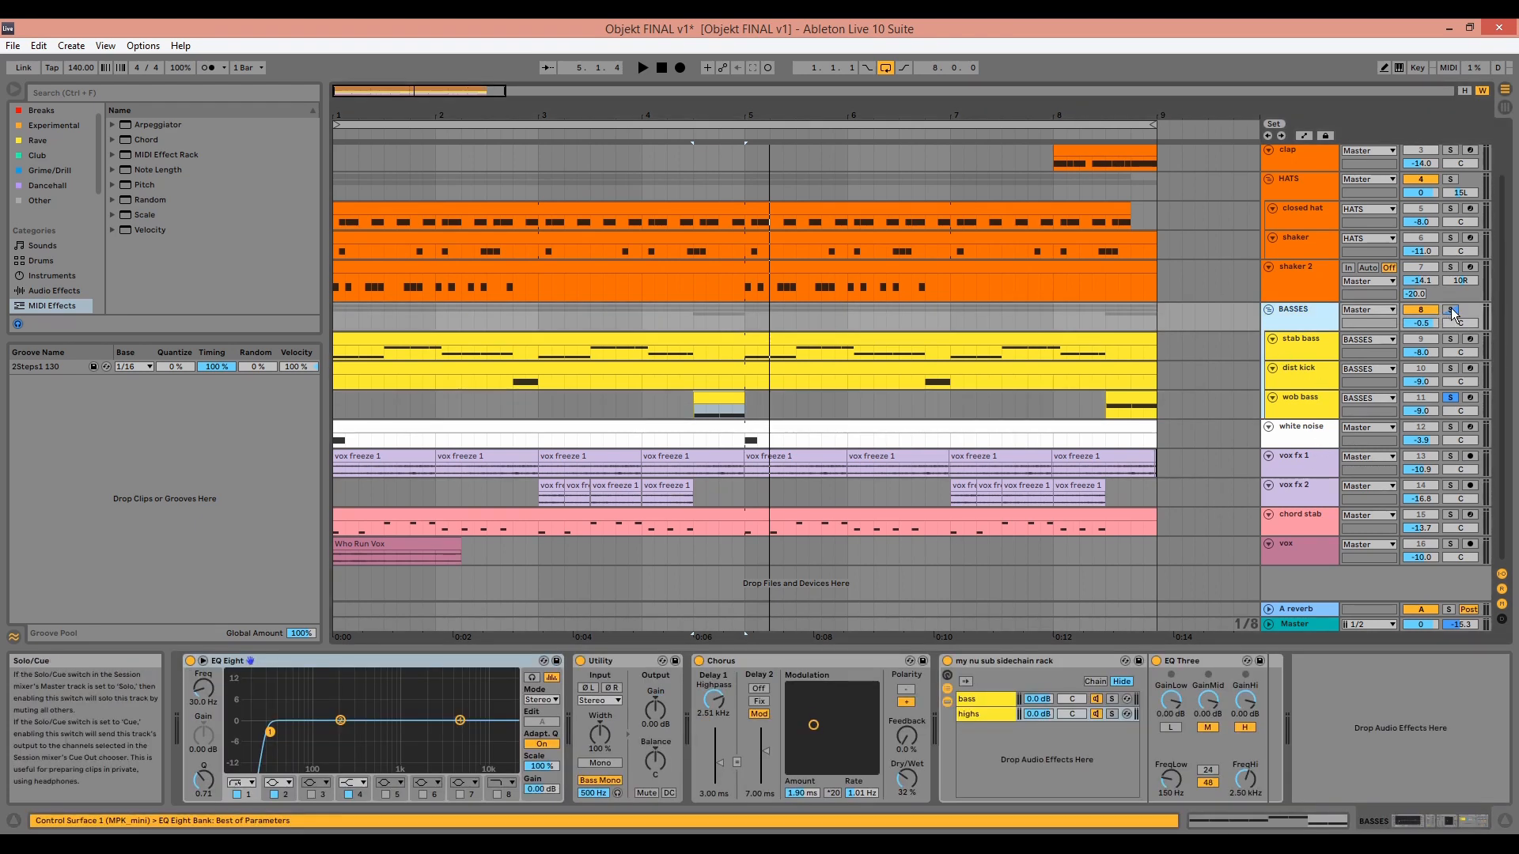
click(1451, 310)
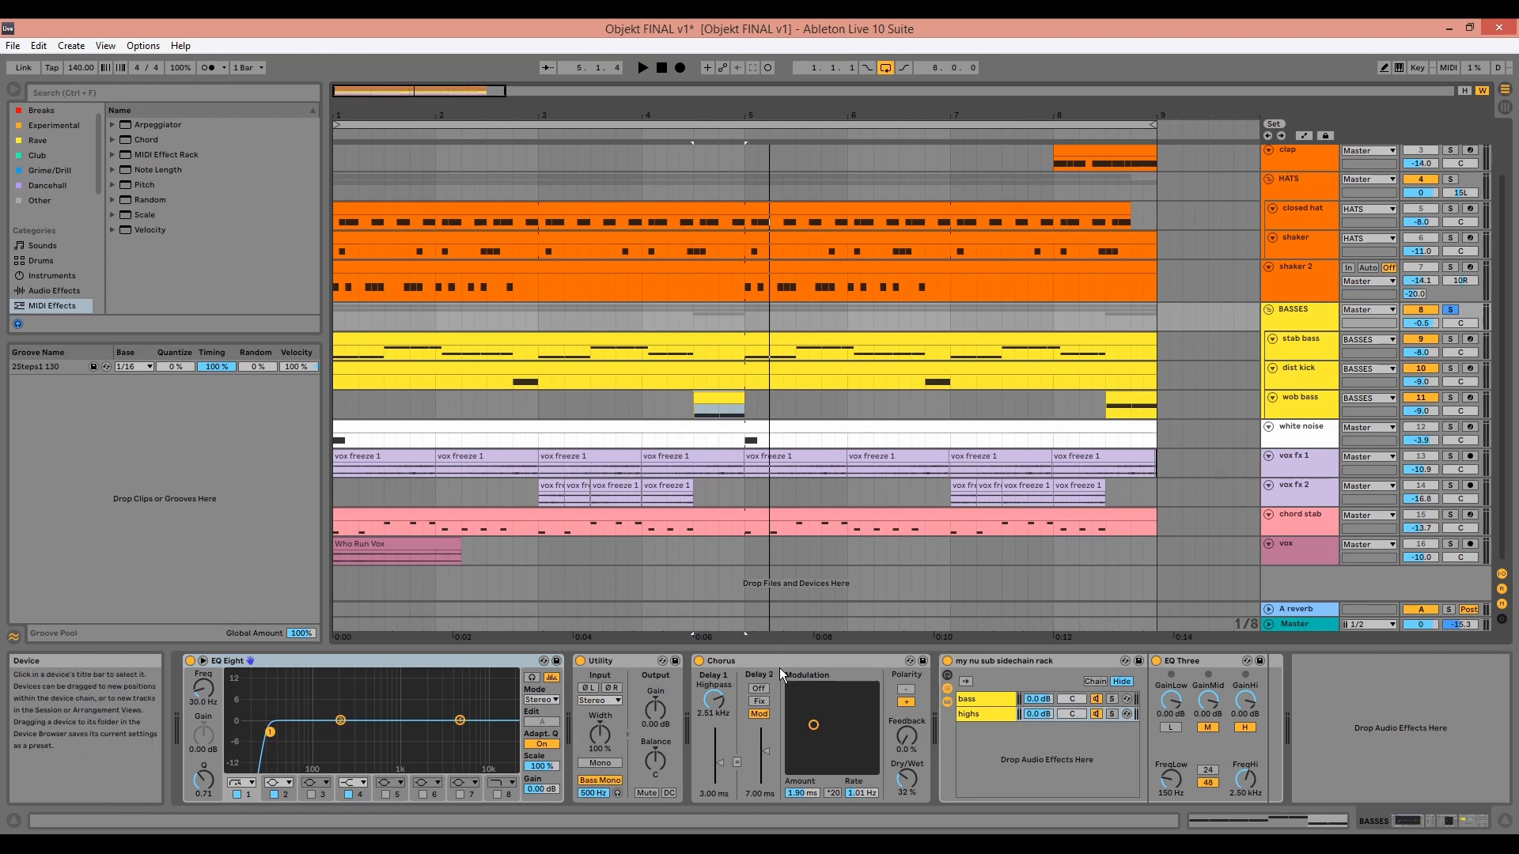
click(975, 659)
click(986, 700)
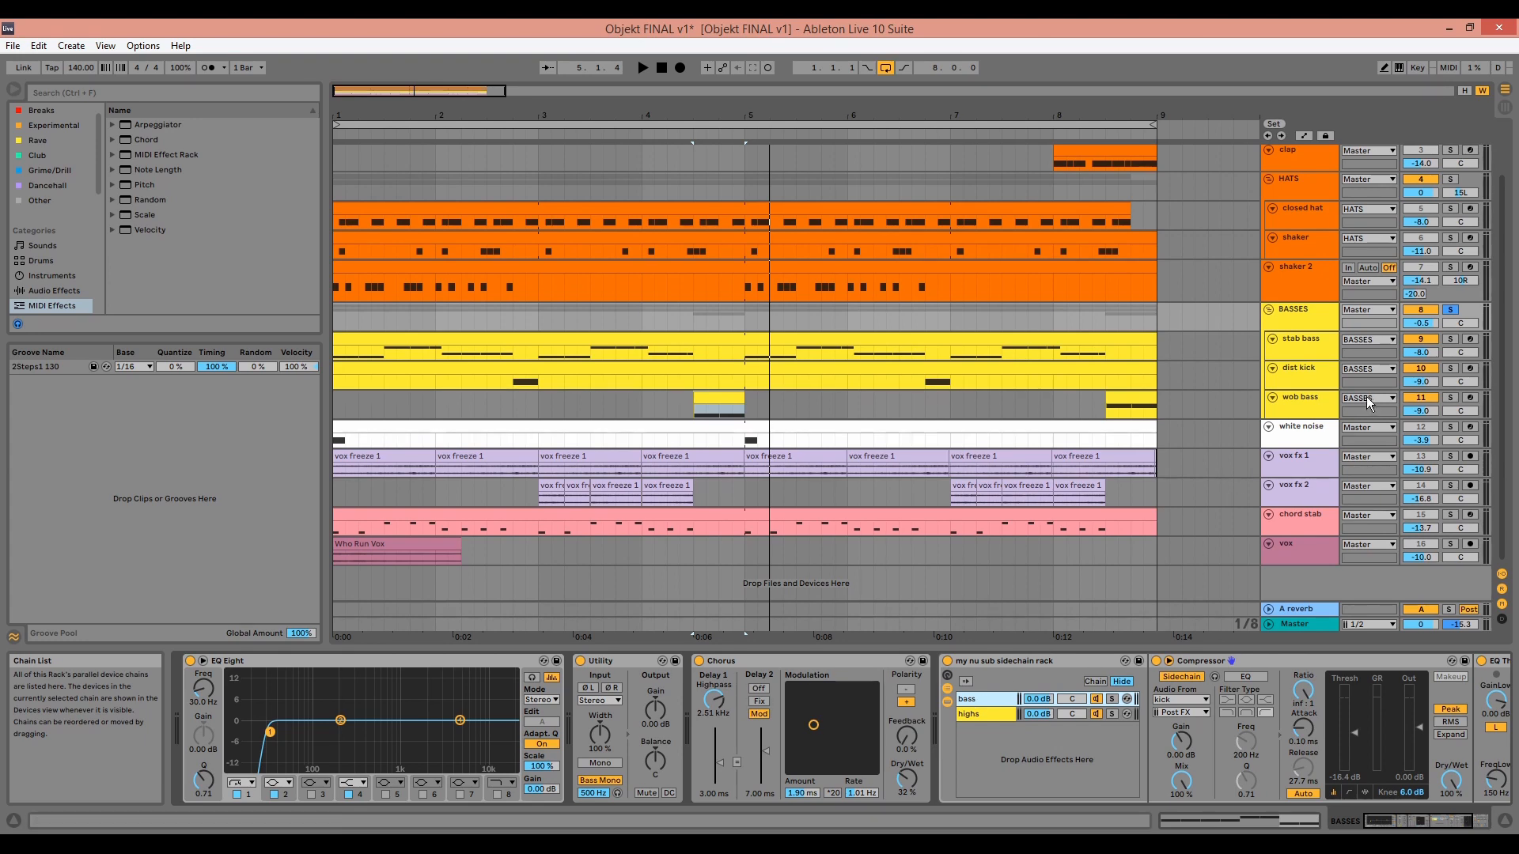
- Play the soloed kick together with the BASSES group and examine the sidechain Compressor's gain reduction and the EQ Three
scroll(1187, 356, up, 2)
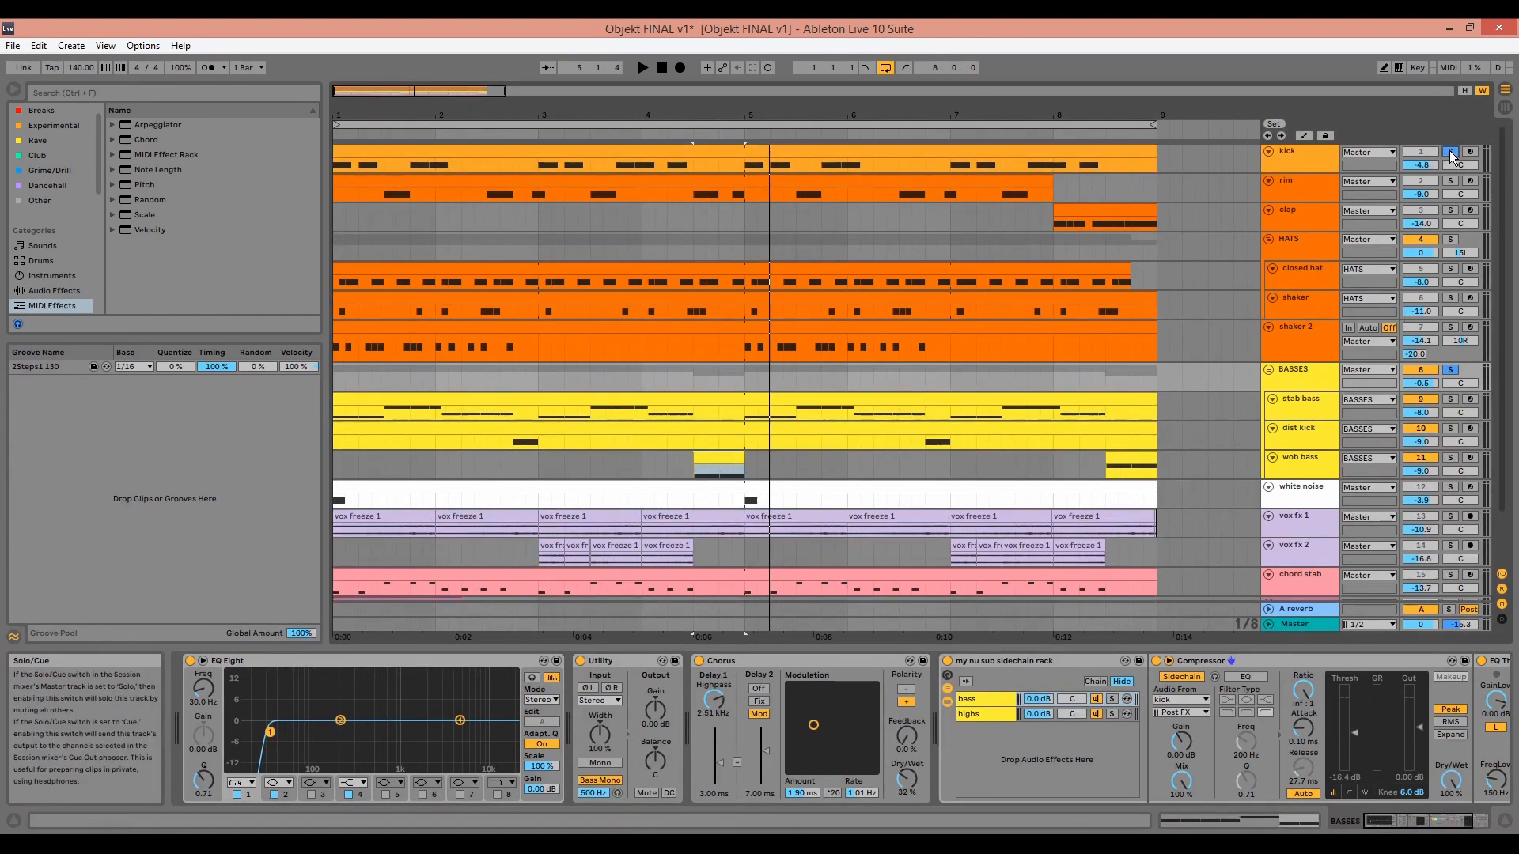
key(space)
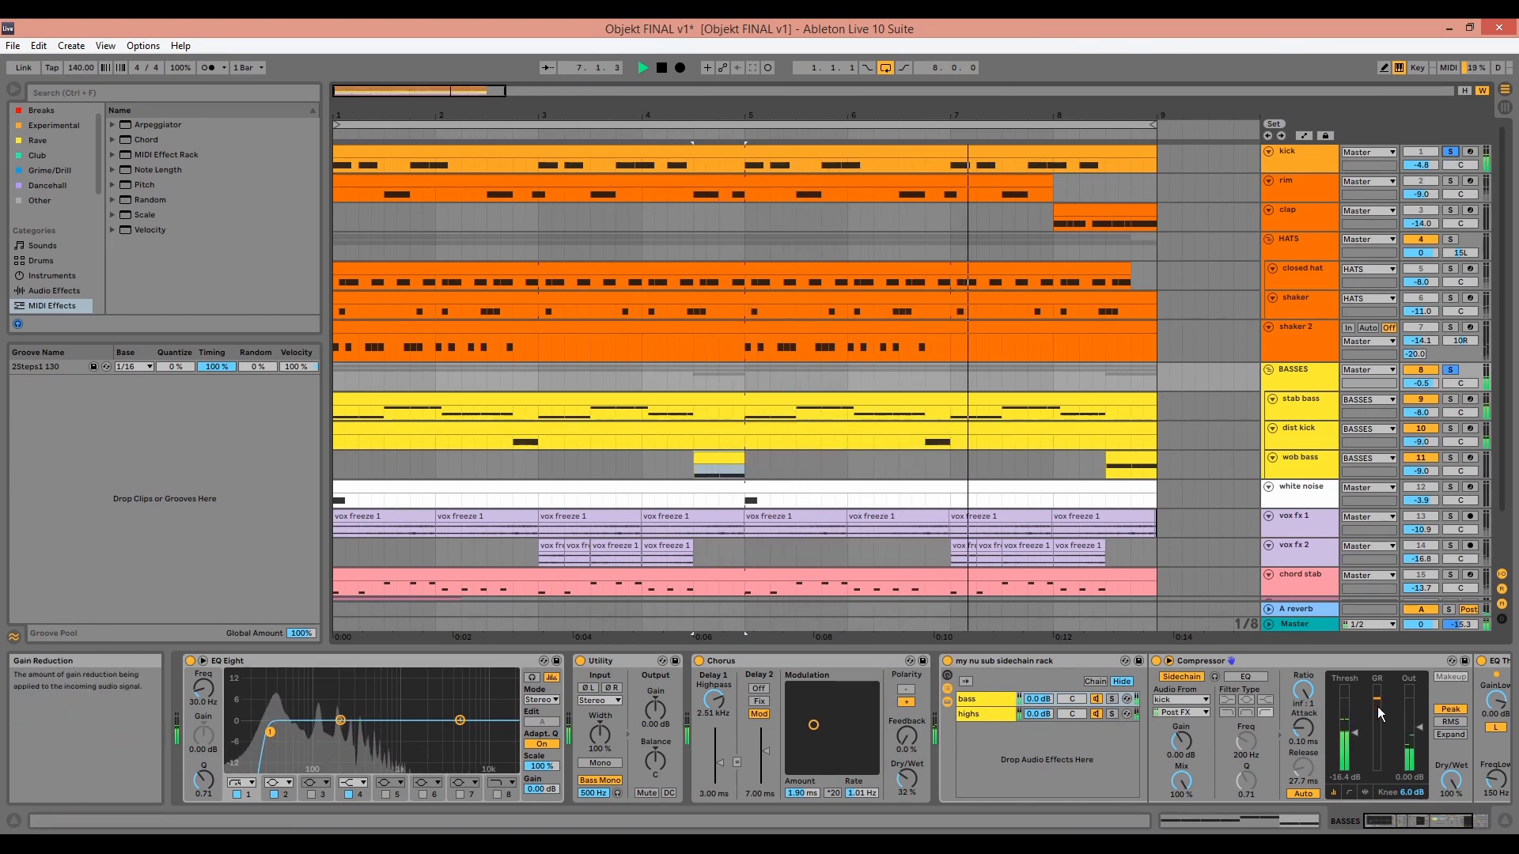
drag(1412, 821, 1430, 820)
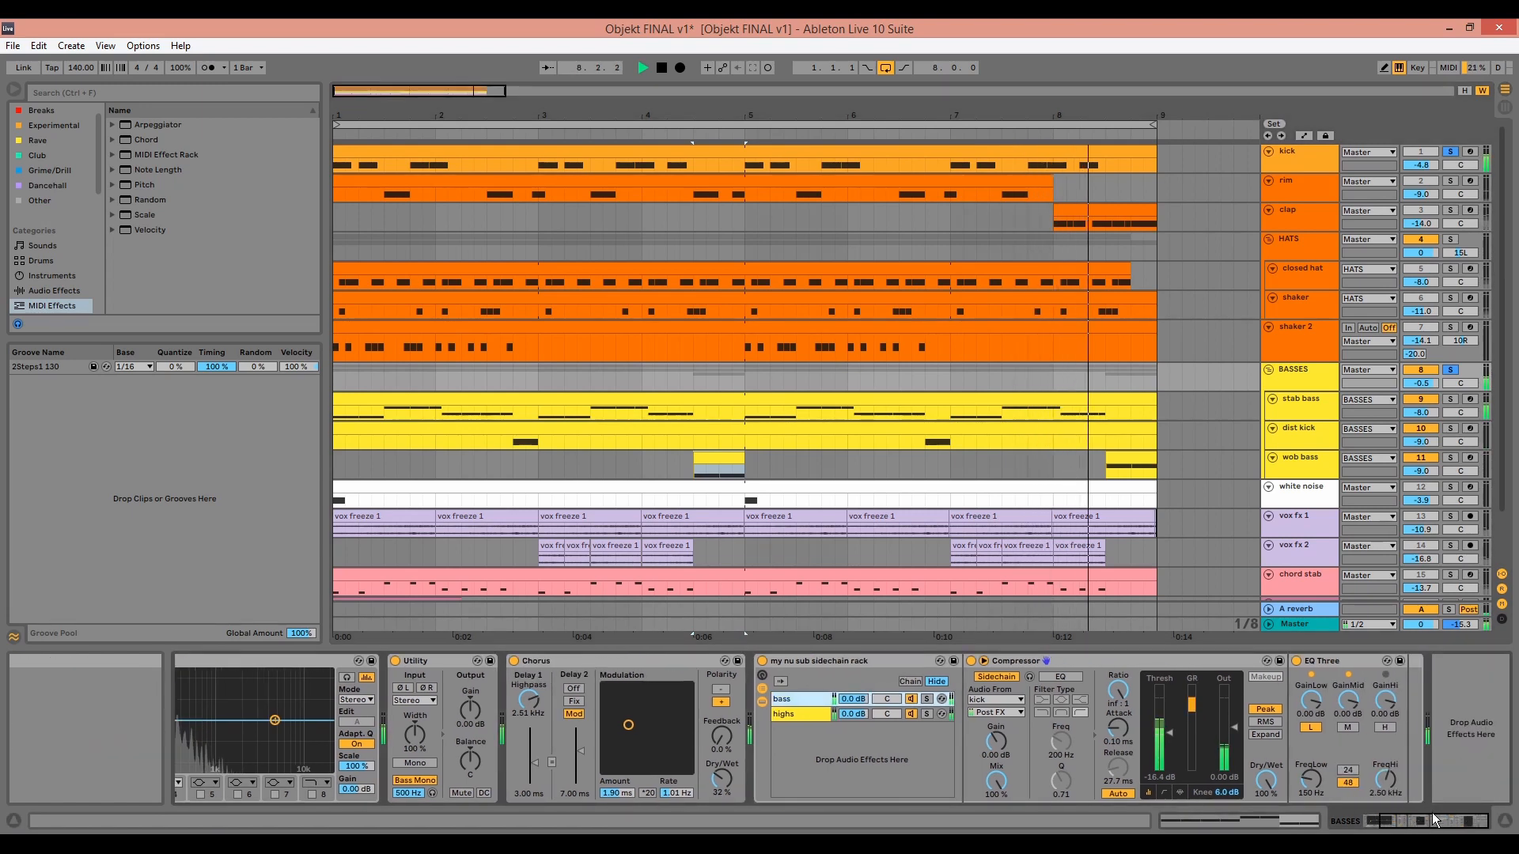
key(space)
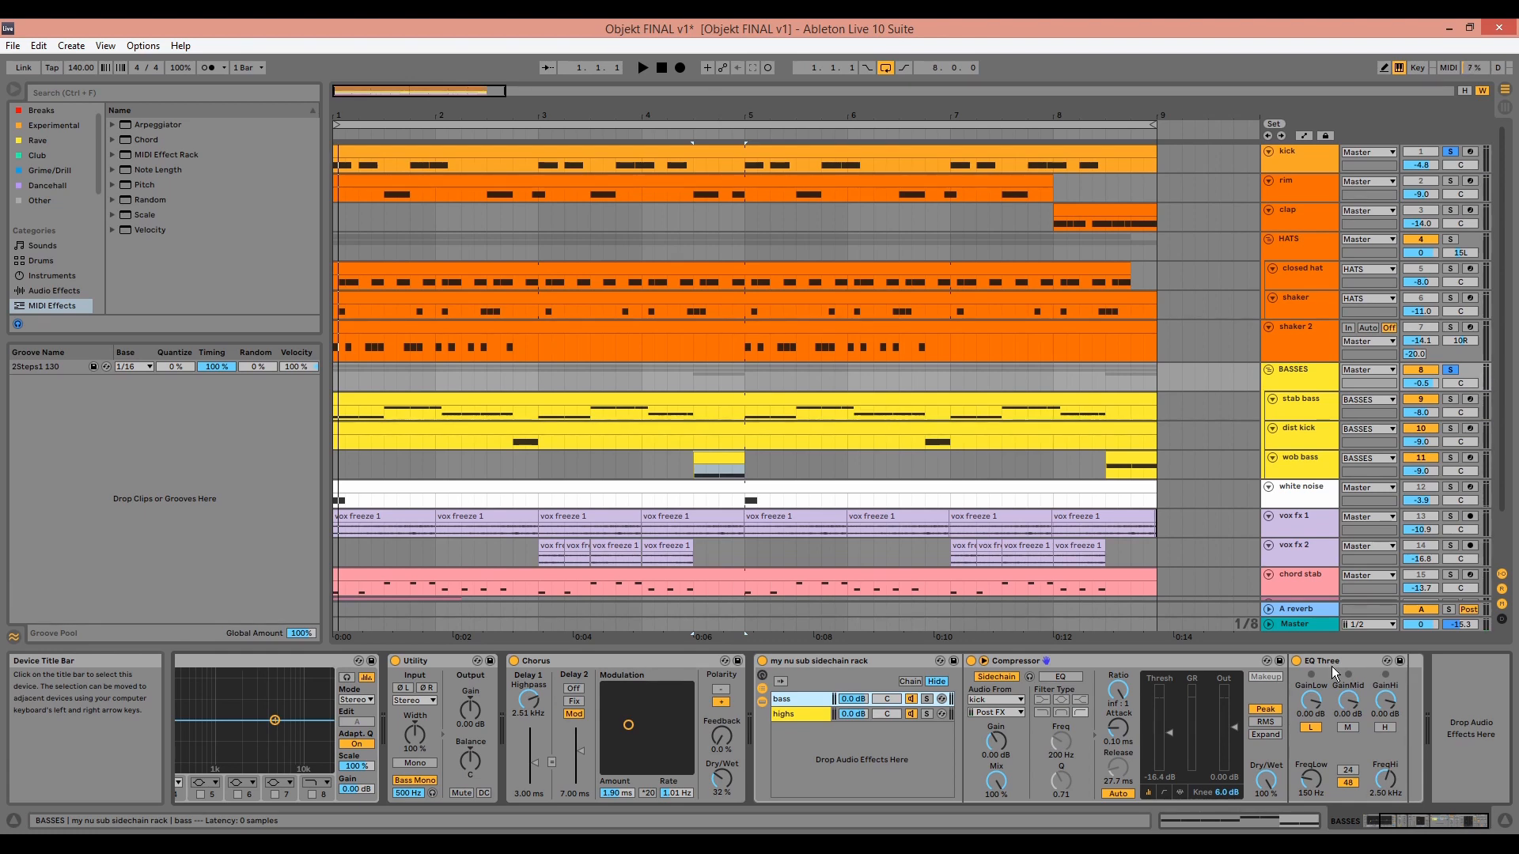
- Stop soloing the kick and enlarge the BASSES group track to check its reverb send
key(space)
key(Delete)
click(1321, 376)
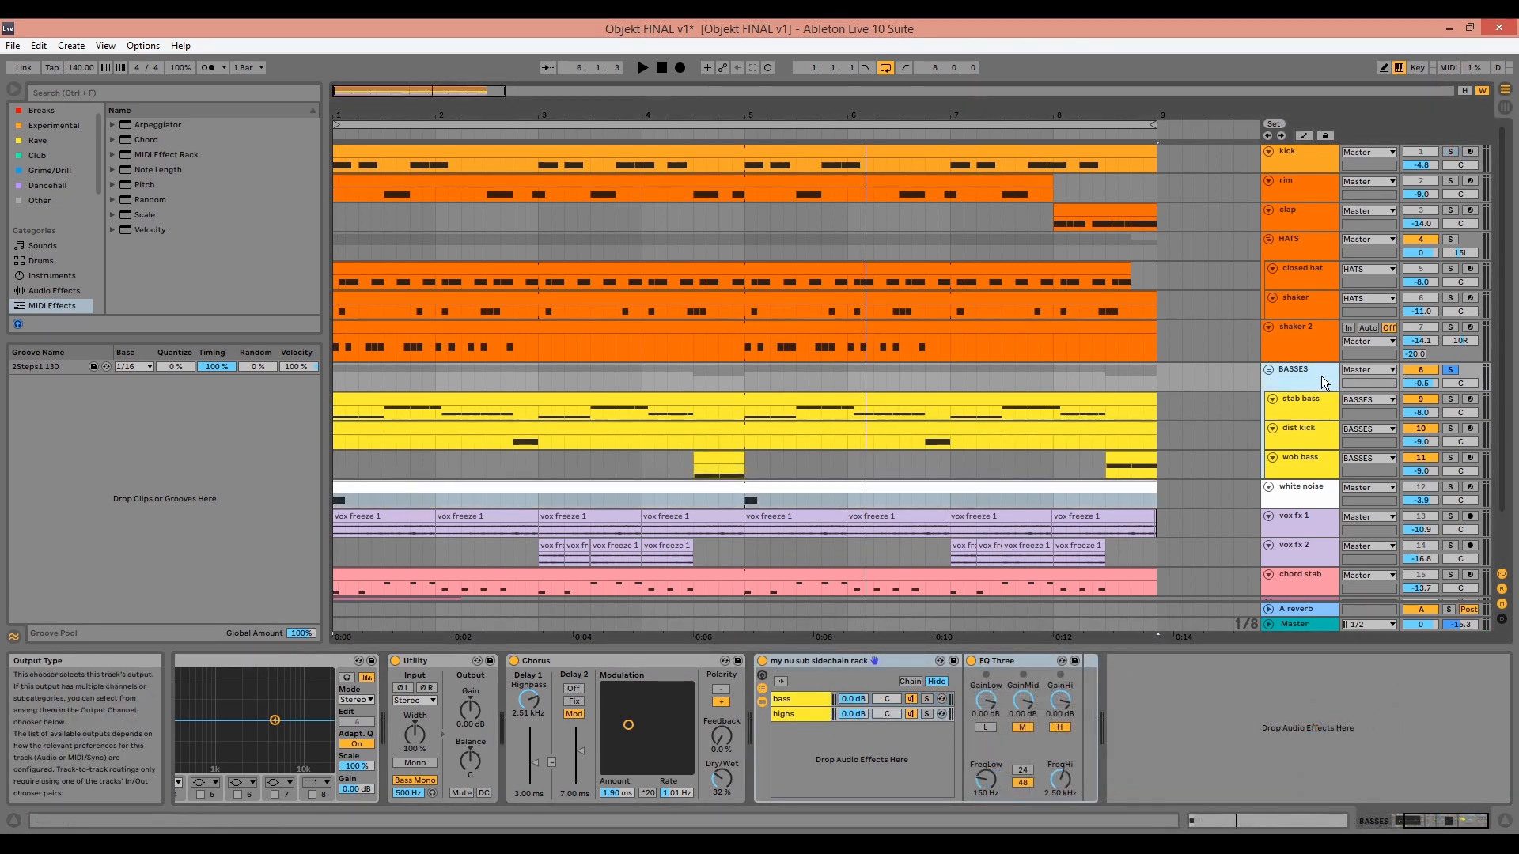
drag(1316, 389, 1316, 401)
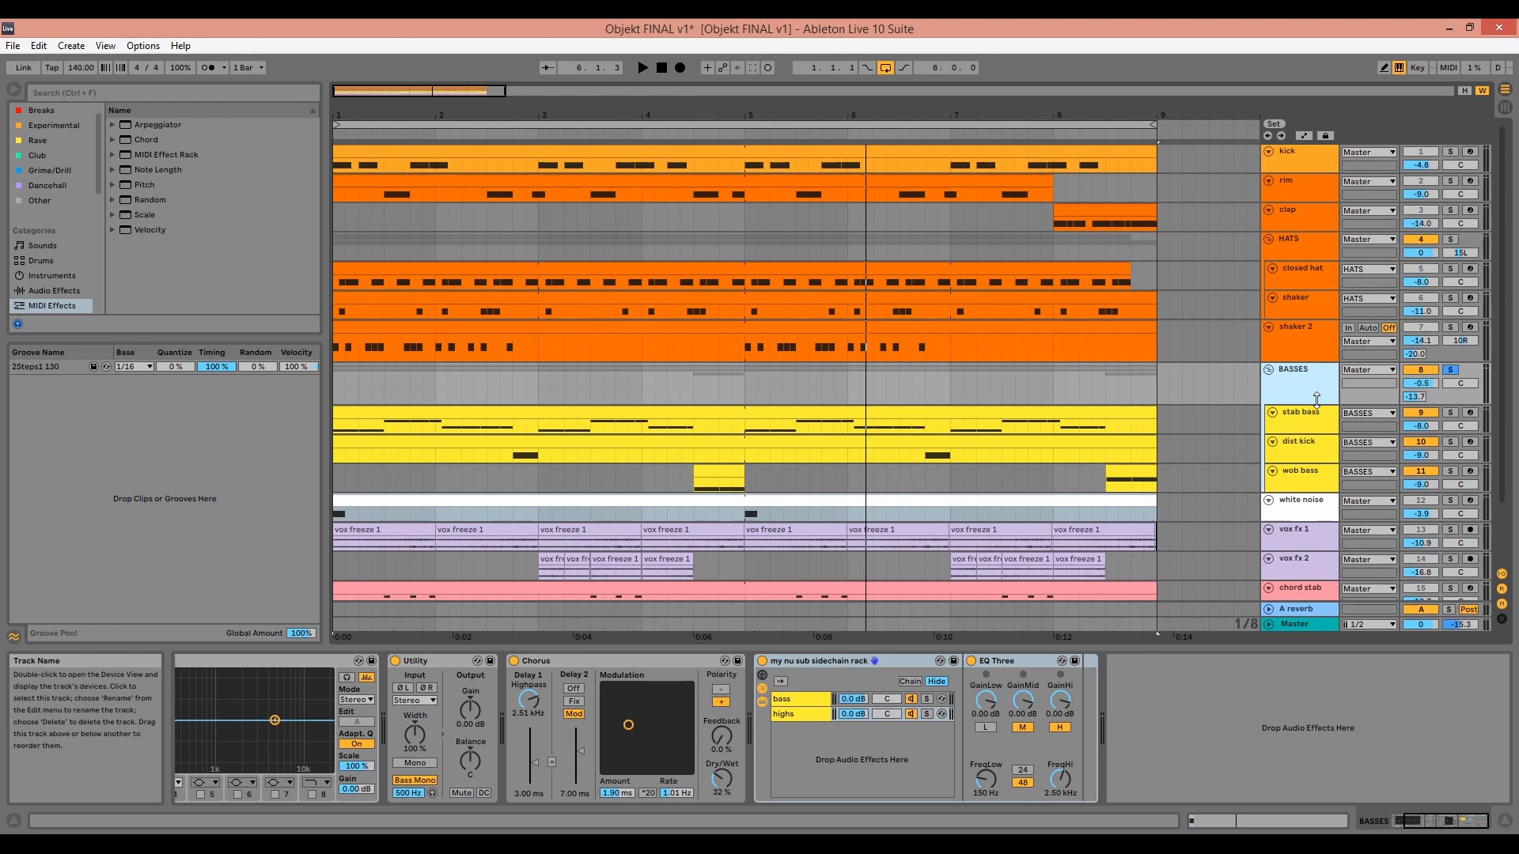
click(1414, 397)
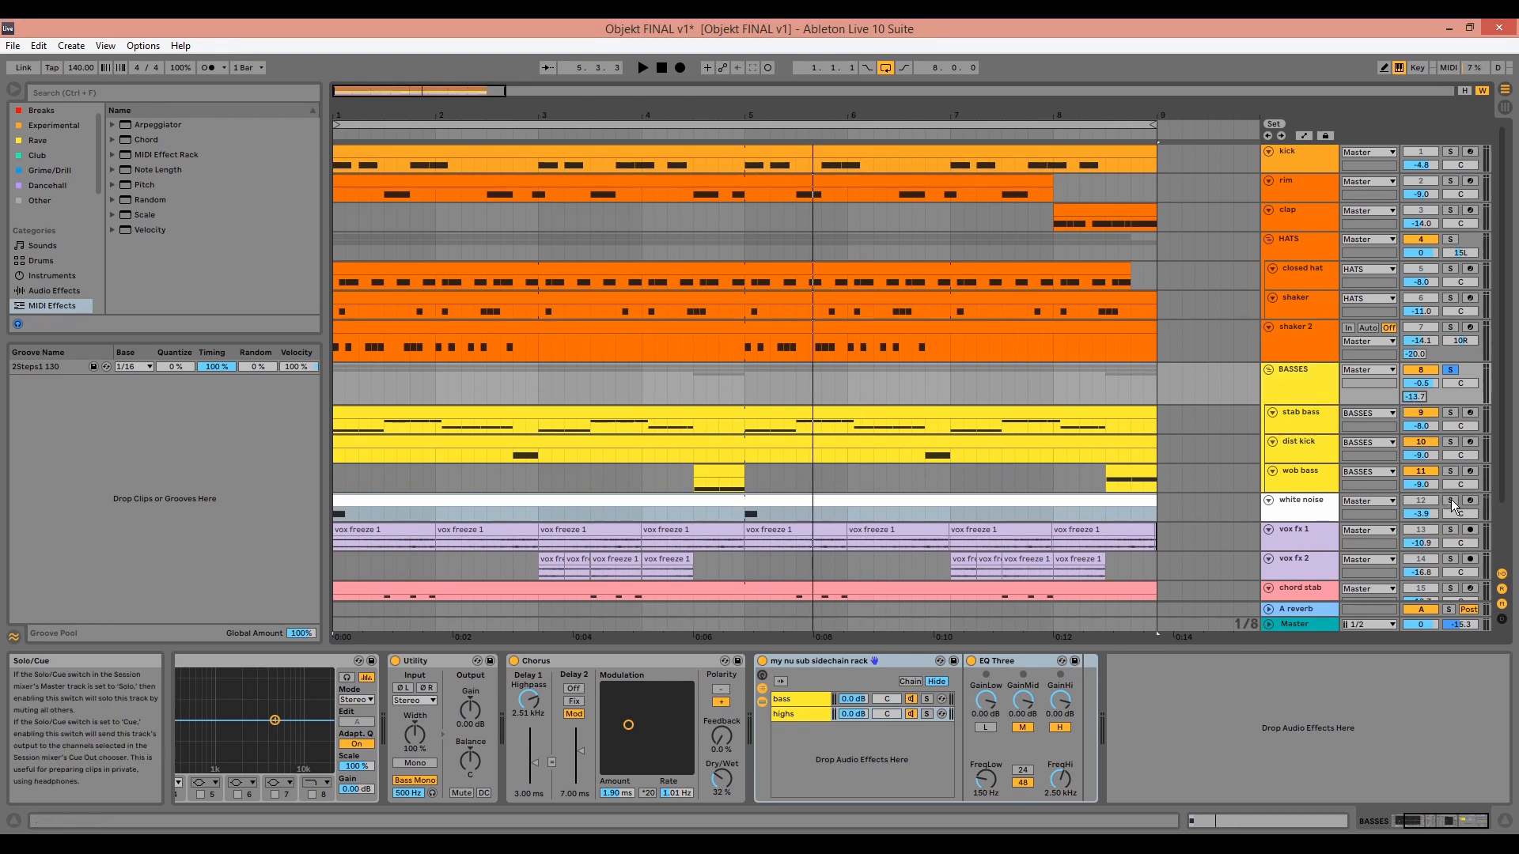
- Solo and play the white noise track, display its device chain, and fit all track heights to the arrangement
click(1450, 501)
key(space)
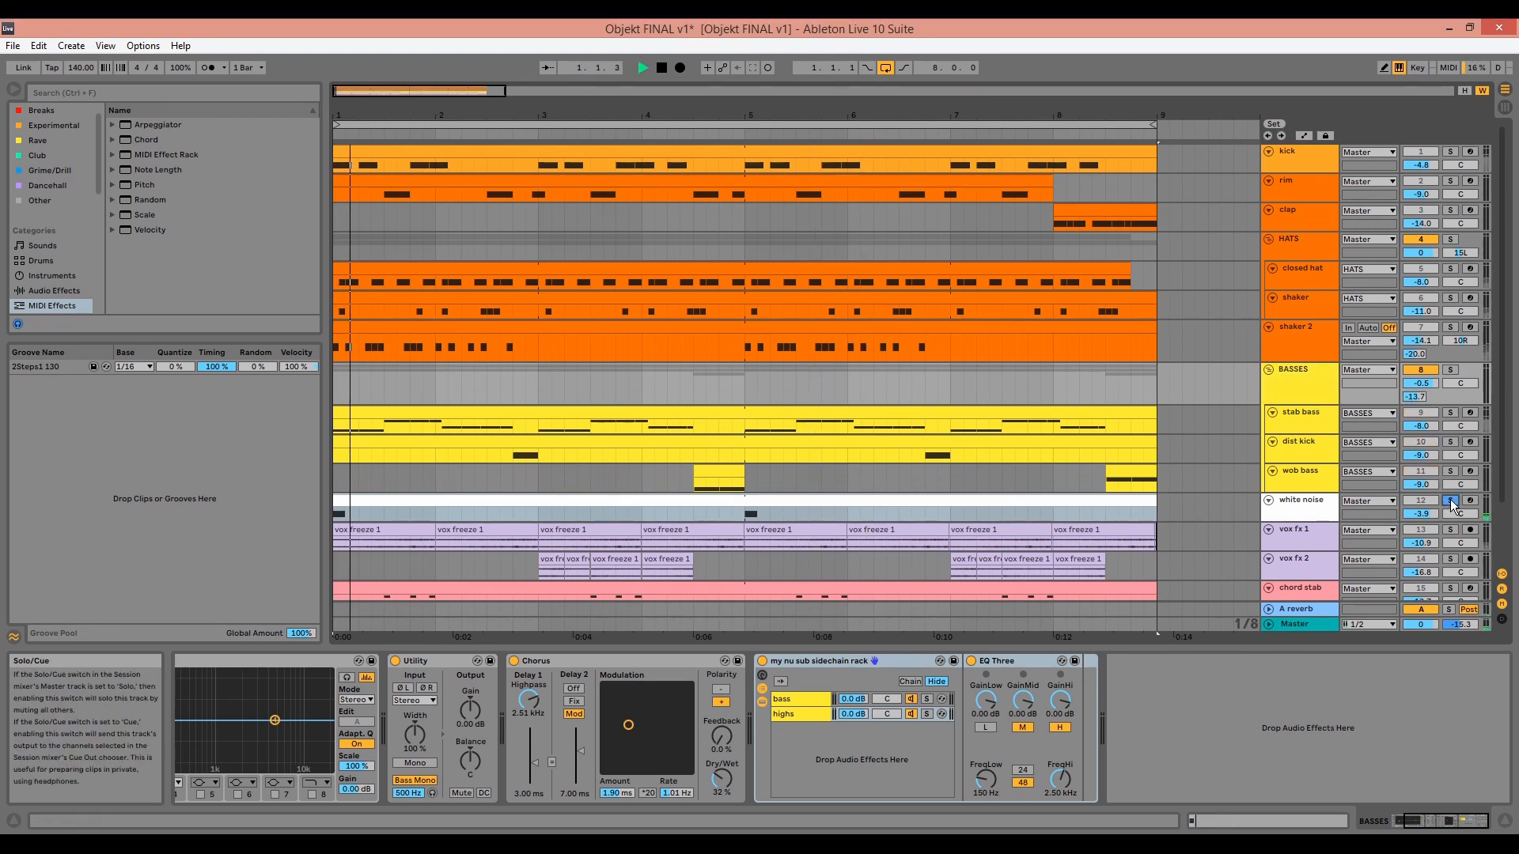
click(1318, 515)
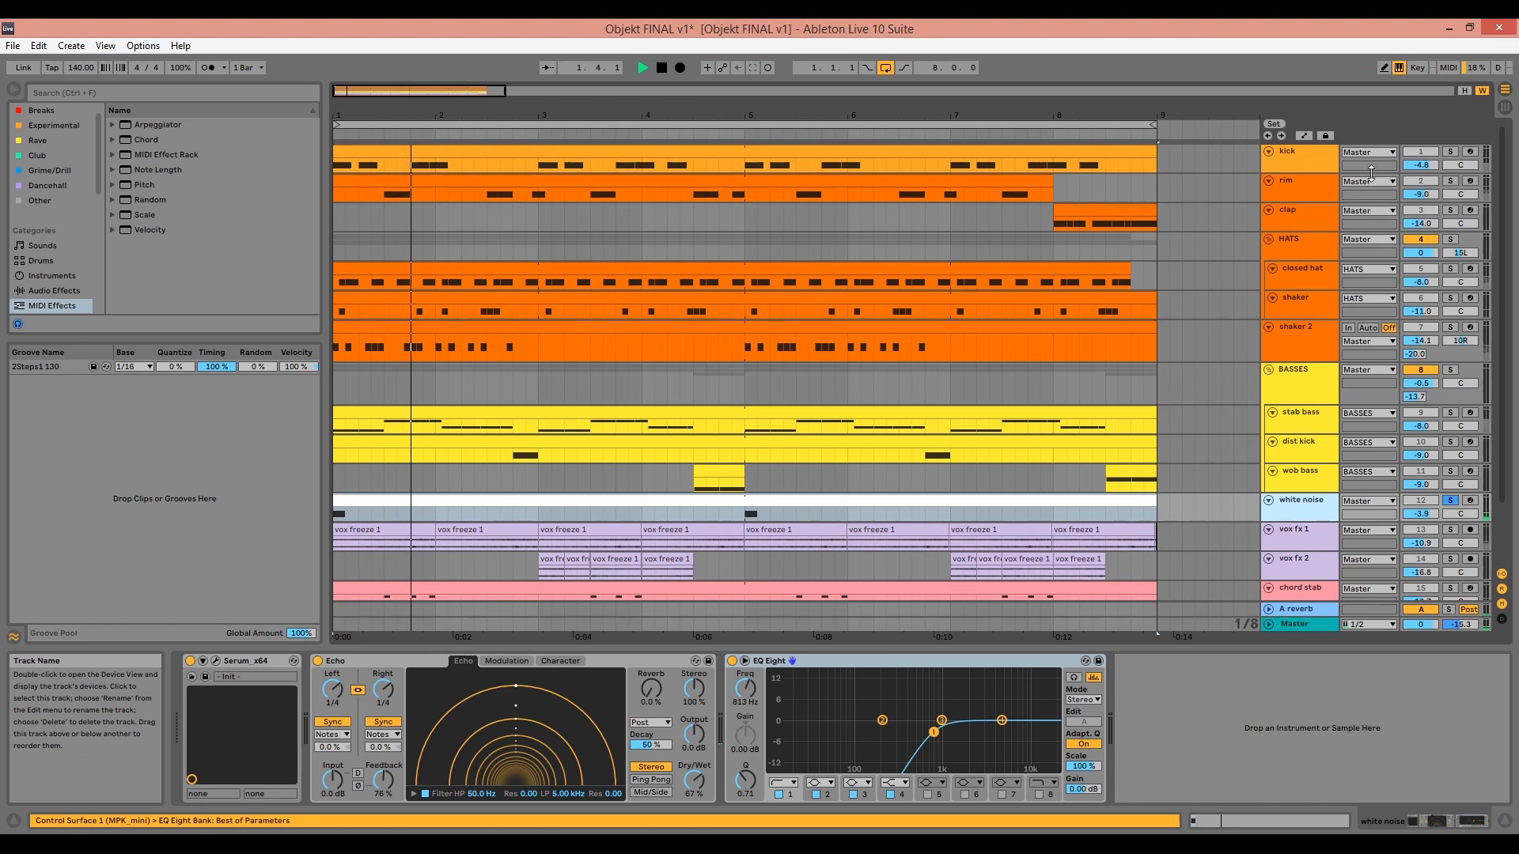
click(1463, 91)
- Examine the white noise track's Serum patch with its BrightWhite noise oscillator, stop playback and close the plug-in window
click(217, 658)
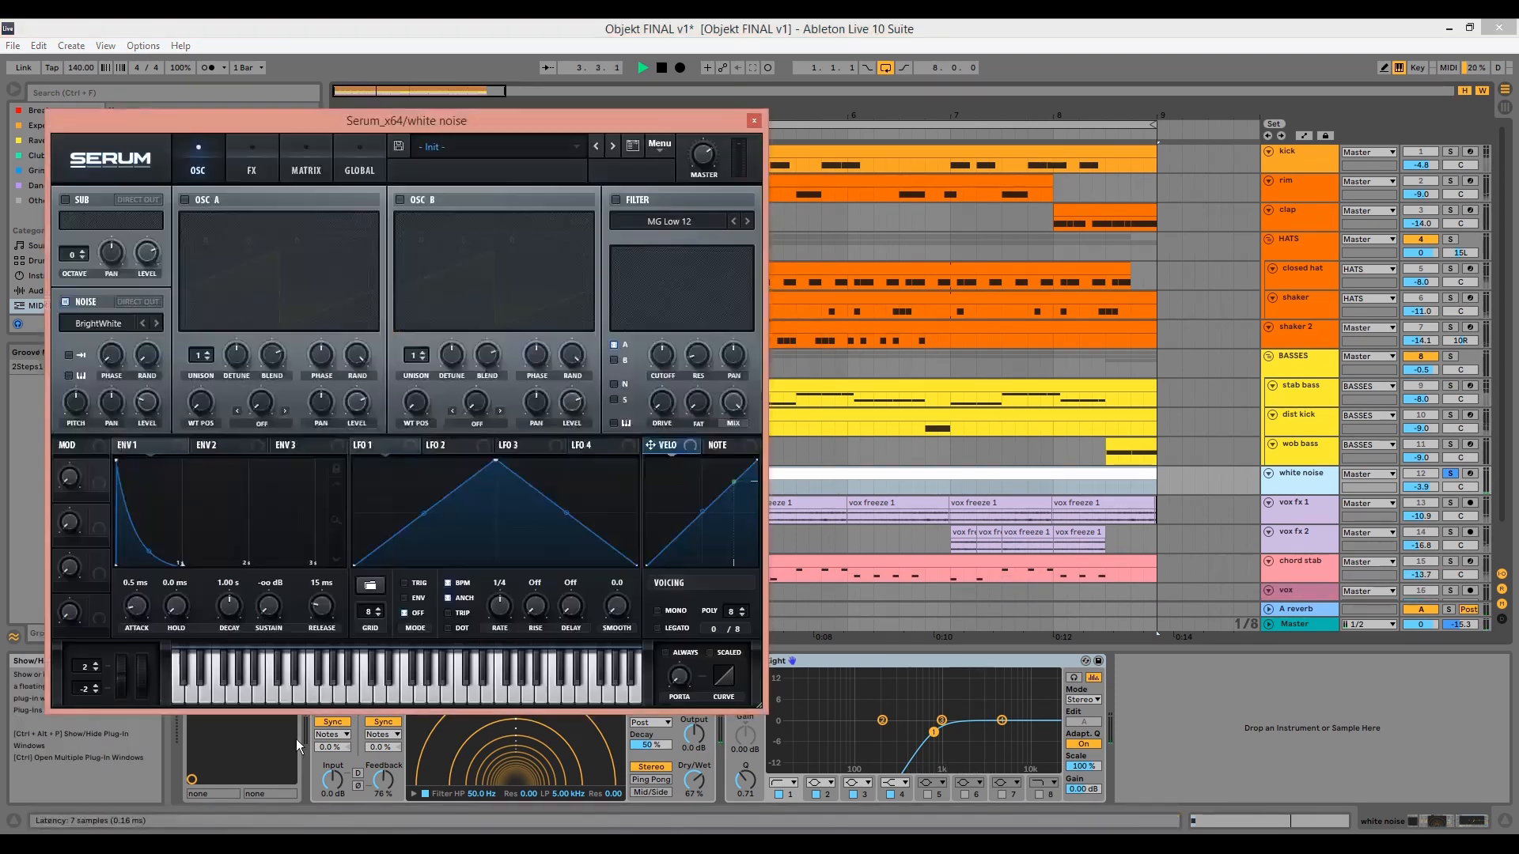
drag(382, 128, 541, 143)
key(space)
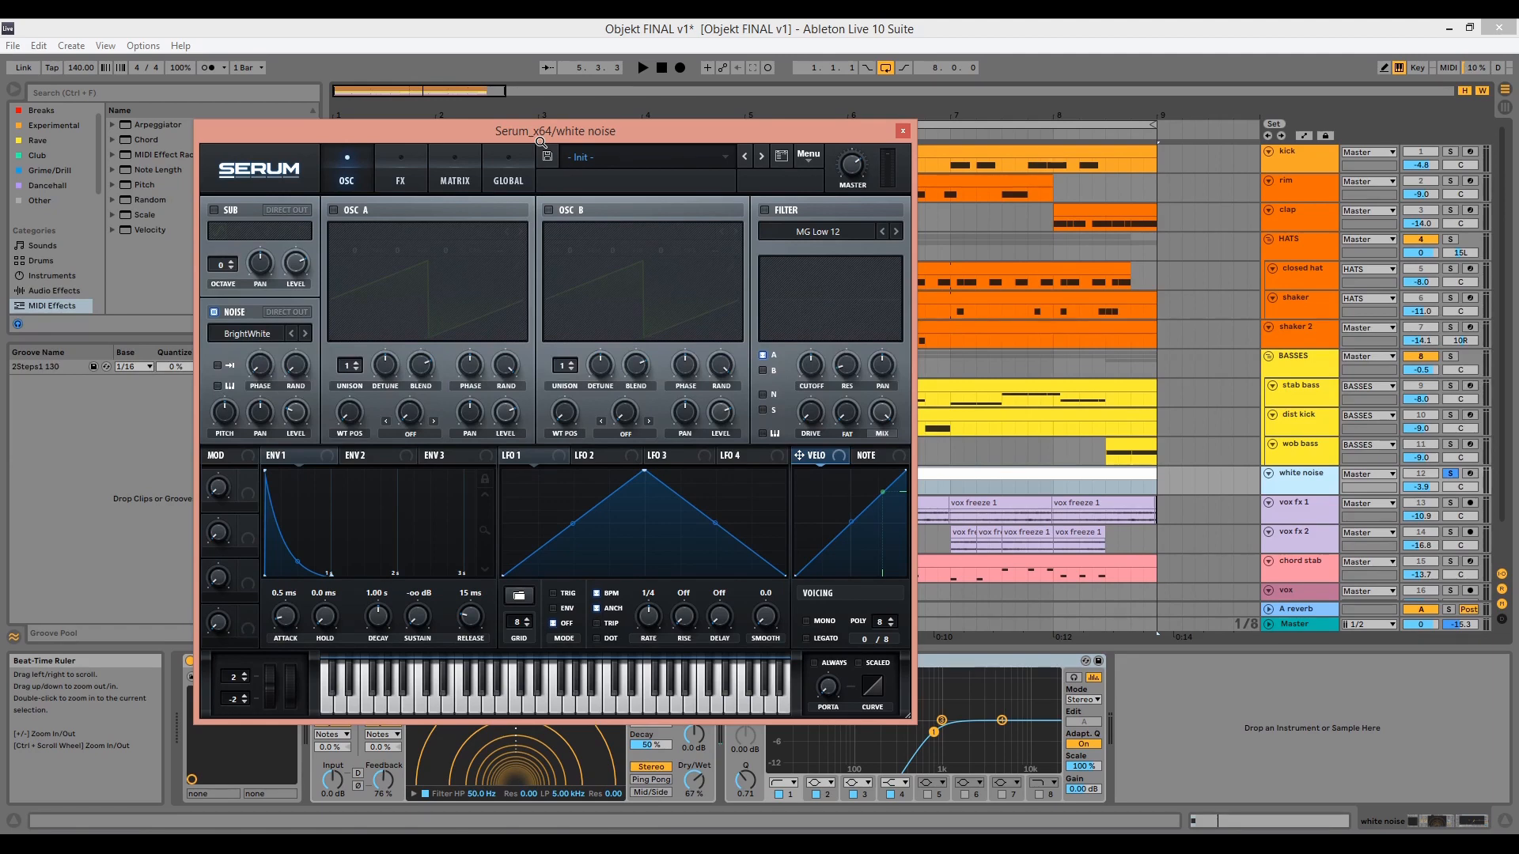
click(900, 132)
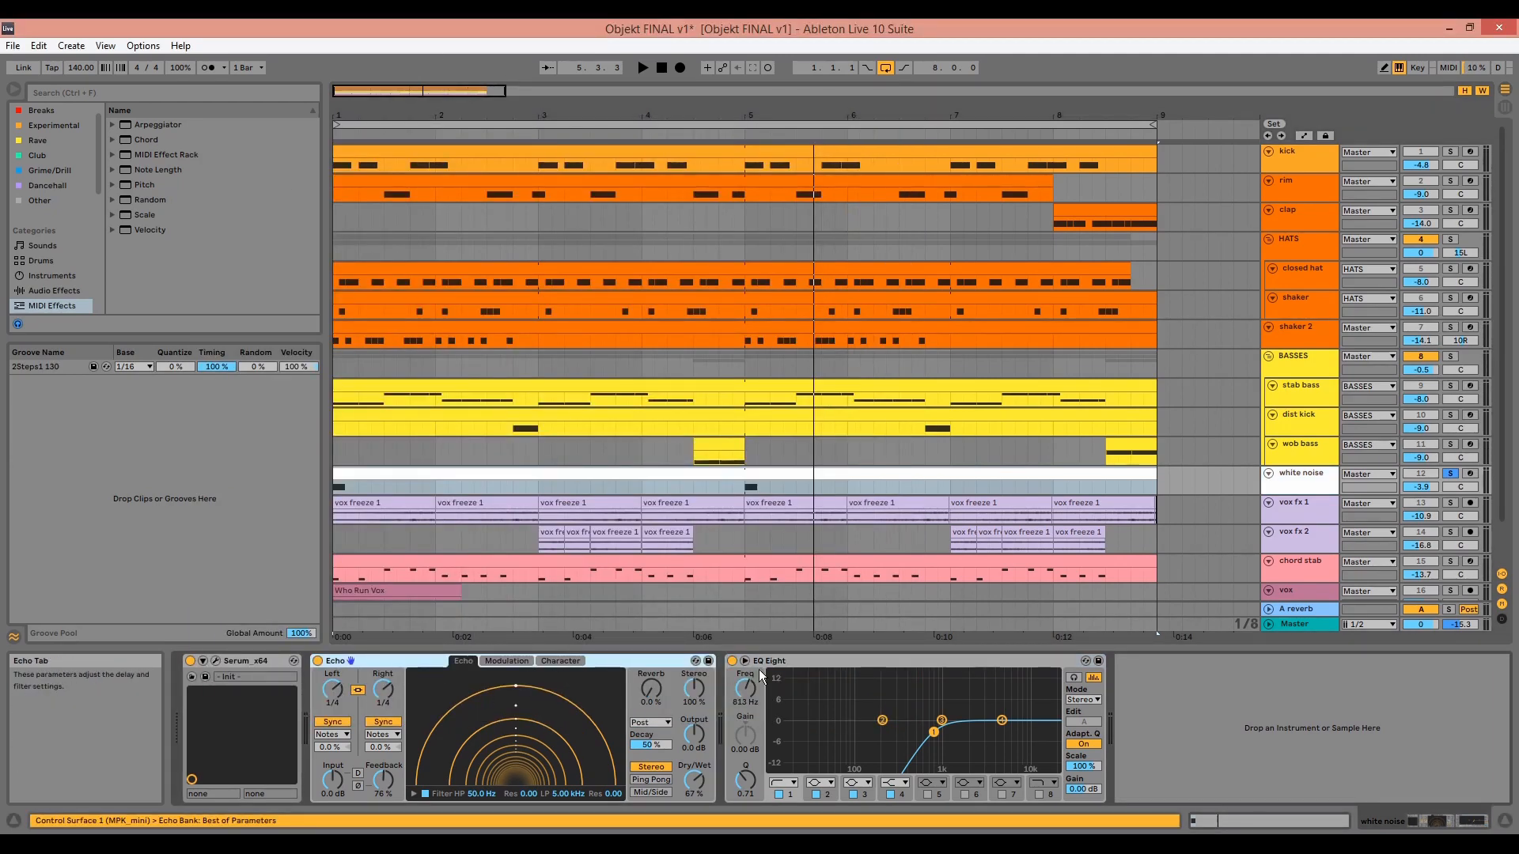
- Examine the white noise track's Echo and EQ Eight, and enlarge the track to check its reverb send
click(815, 665)
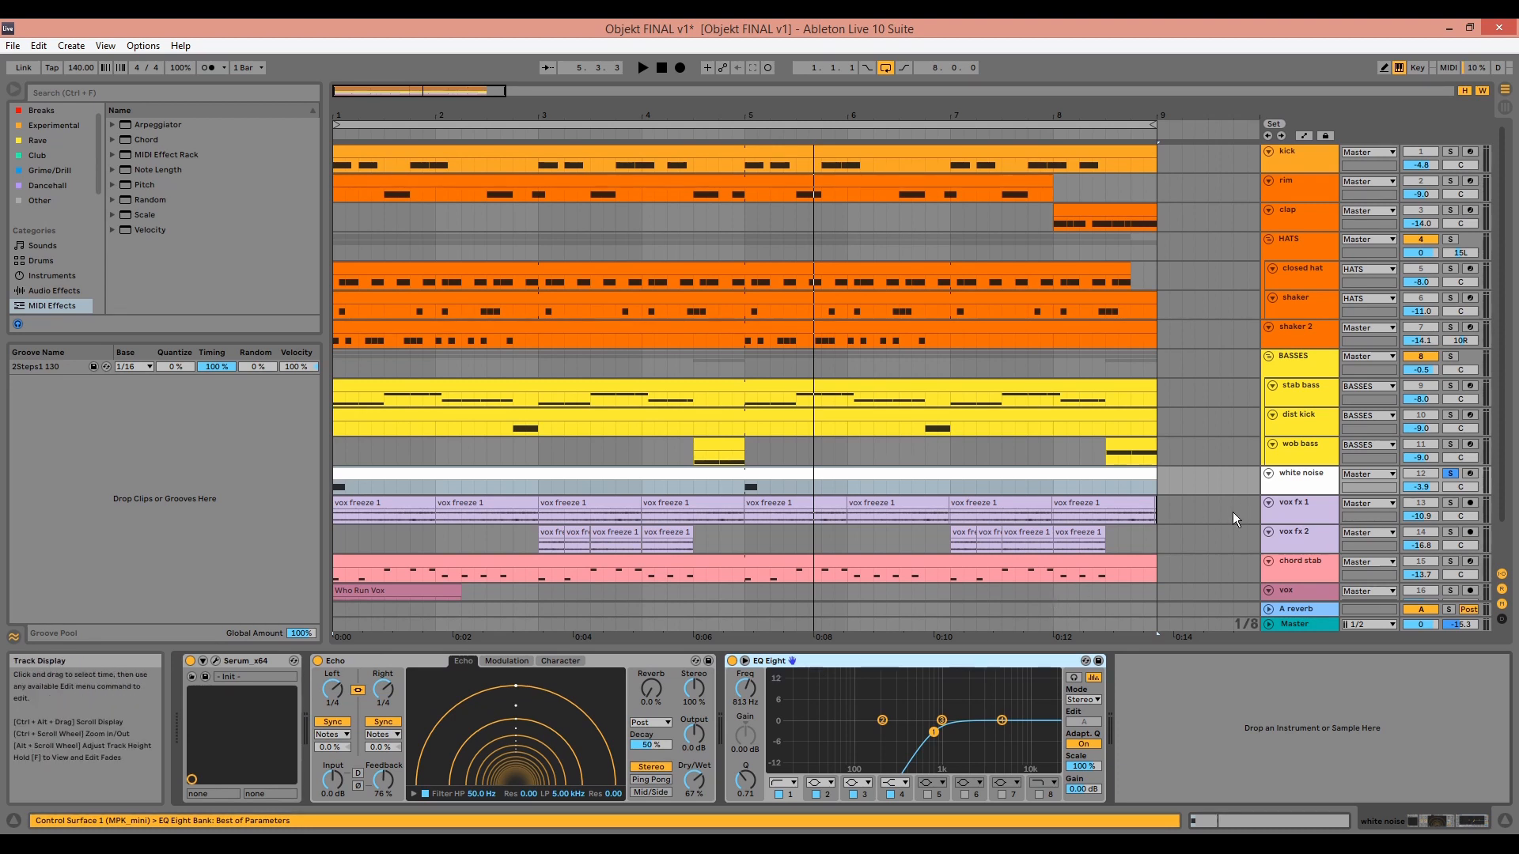
click(1294, 481)
drag(1299, 497, 1299, 510)
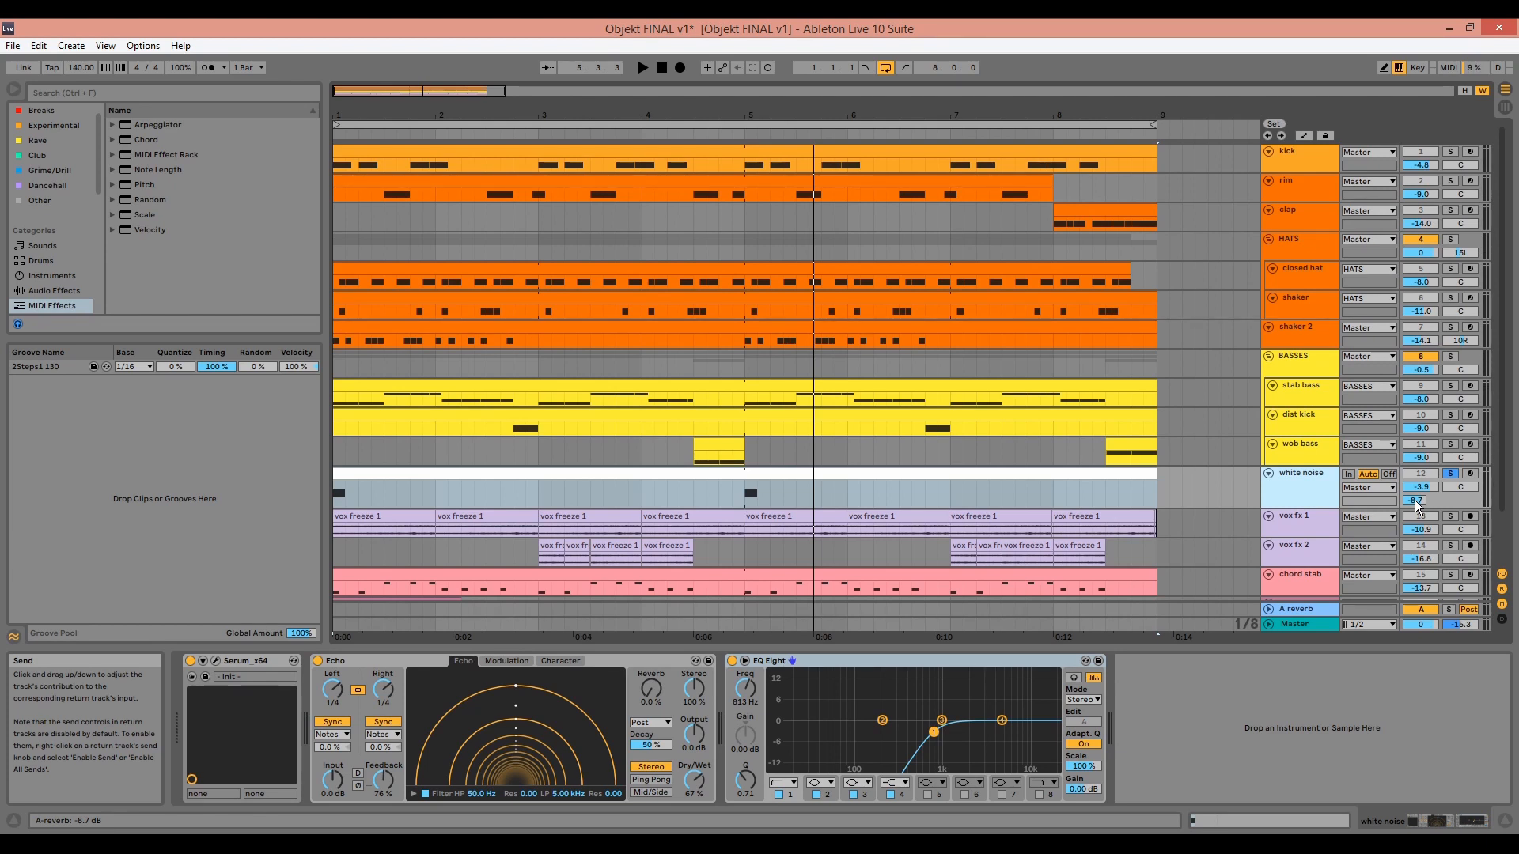
scroll(1406, 520, down, 1)
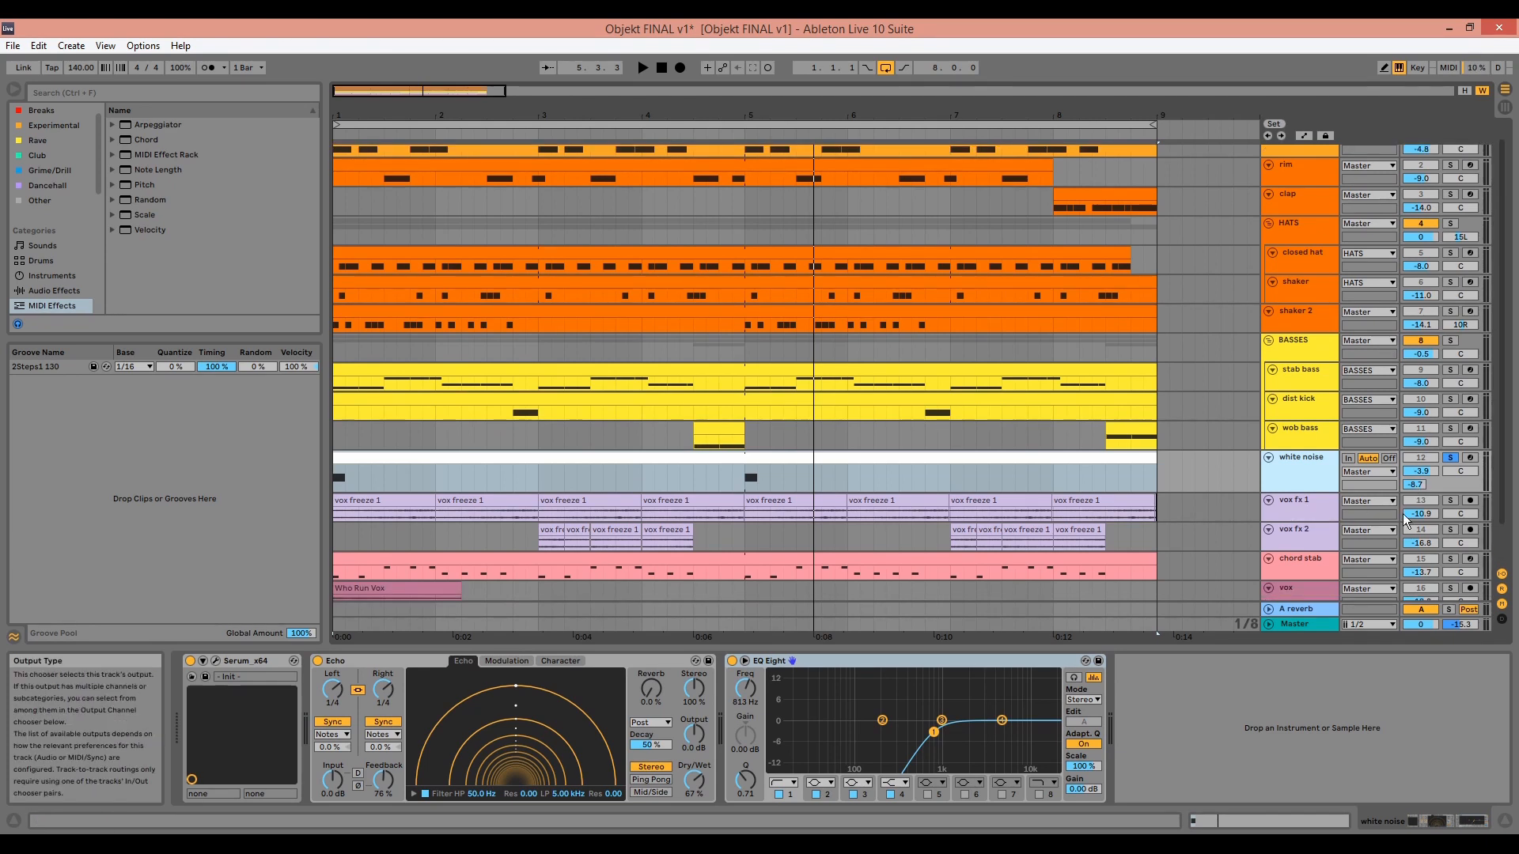
- Solo the vox fx 1 and vox fx 2 tracks together and play them back
ctrl+click(1449, 503)
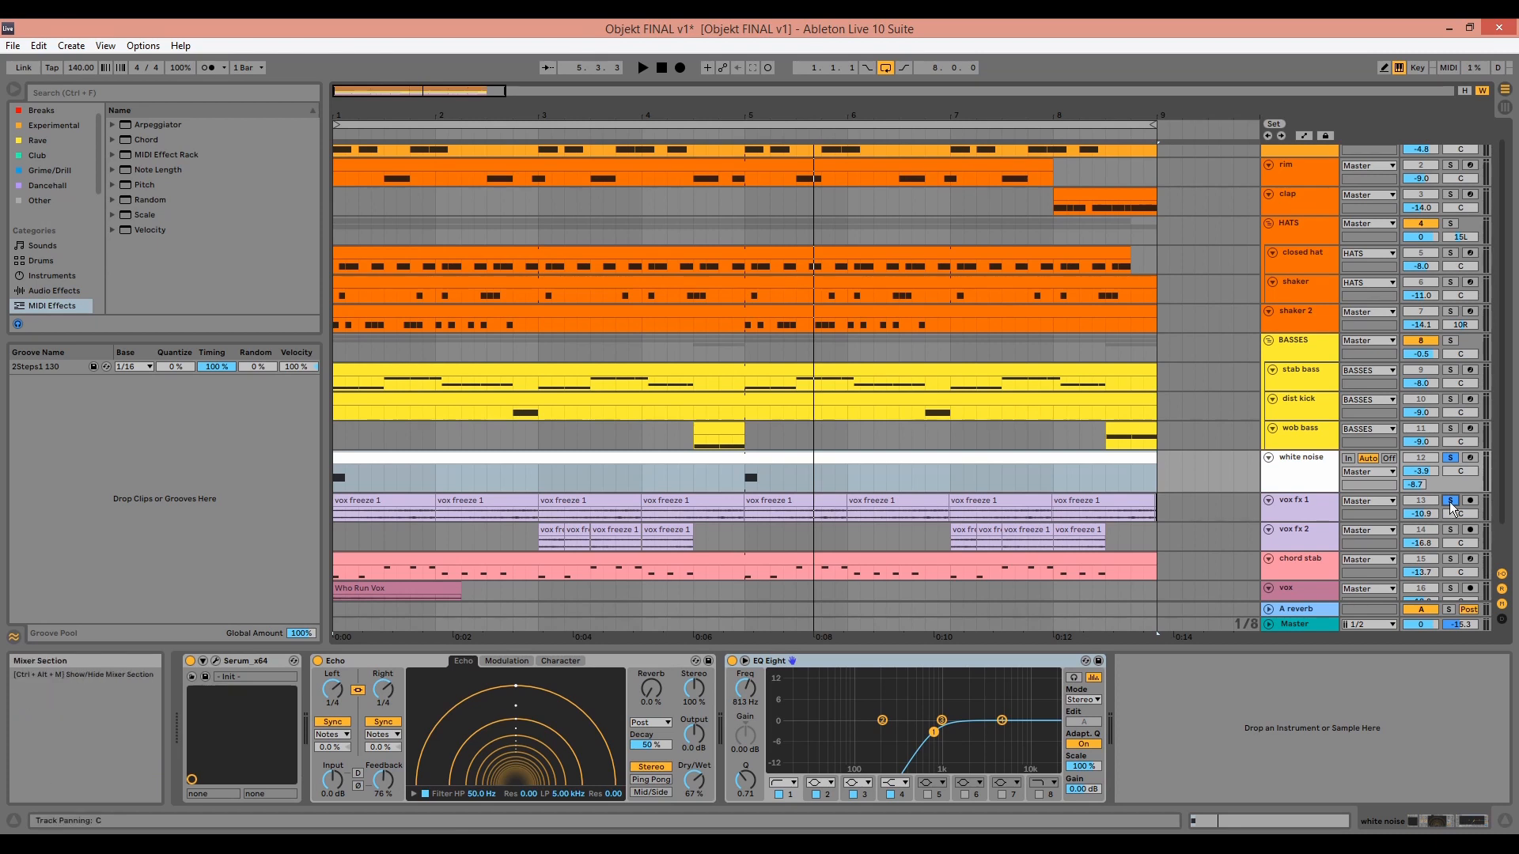
click(1451, 502)
click(1451, 530)
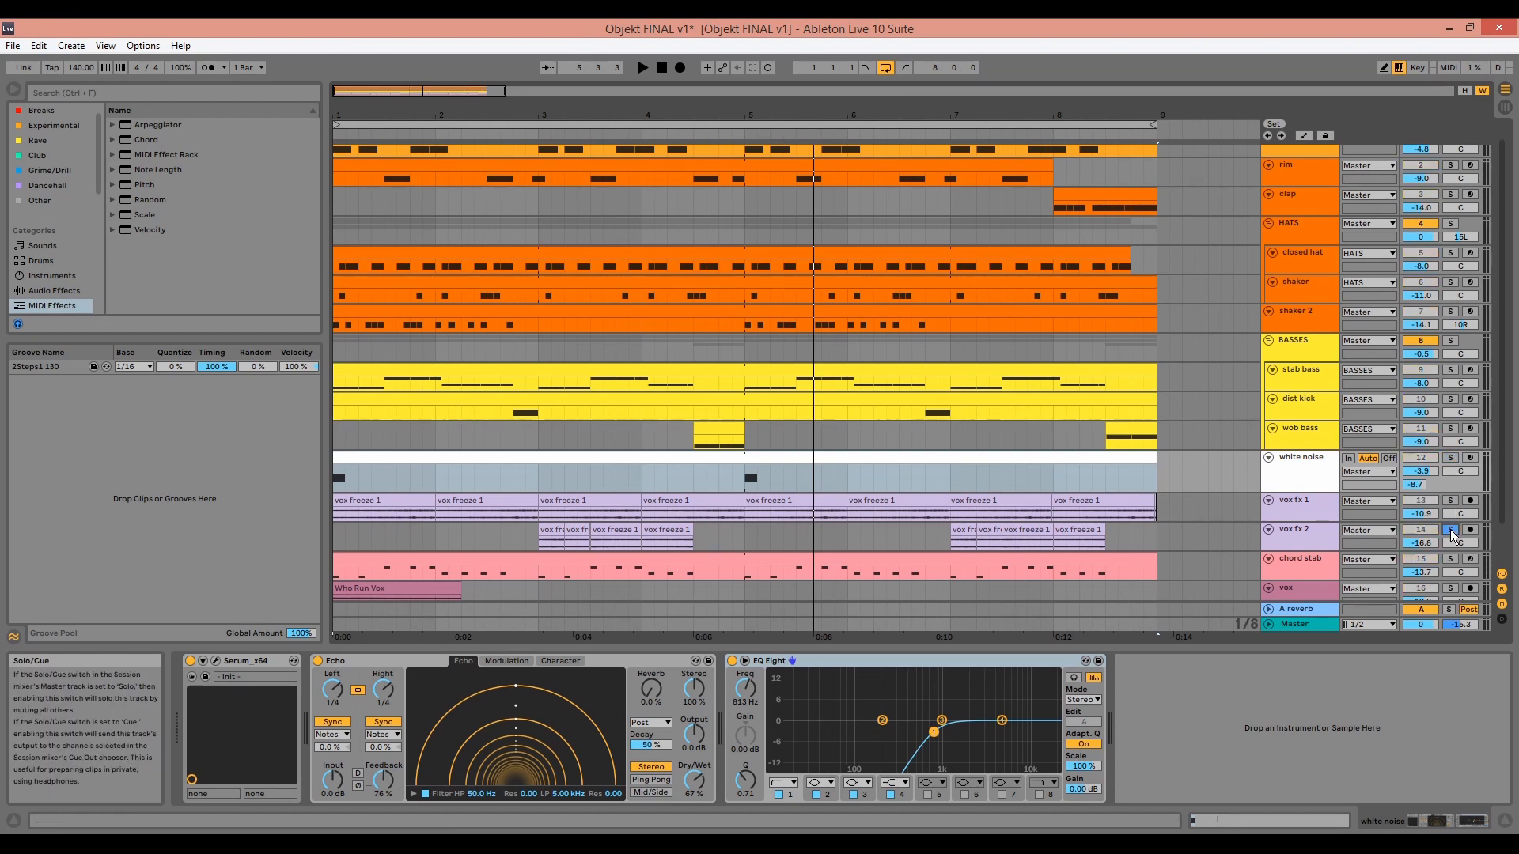
ctrl+click(1450, 500)
key(space)
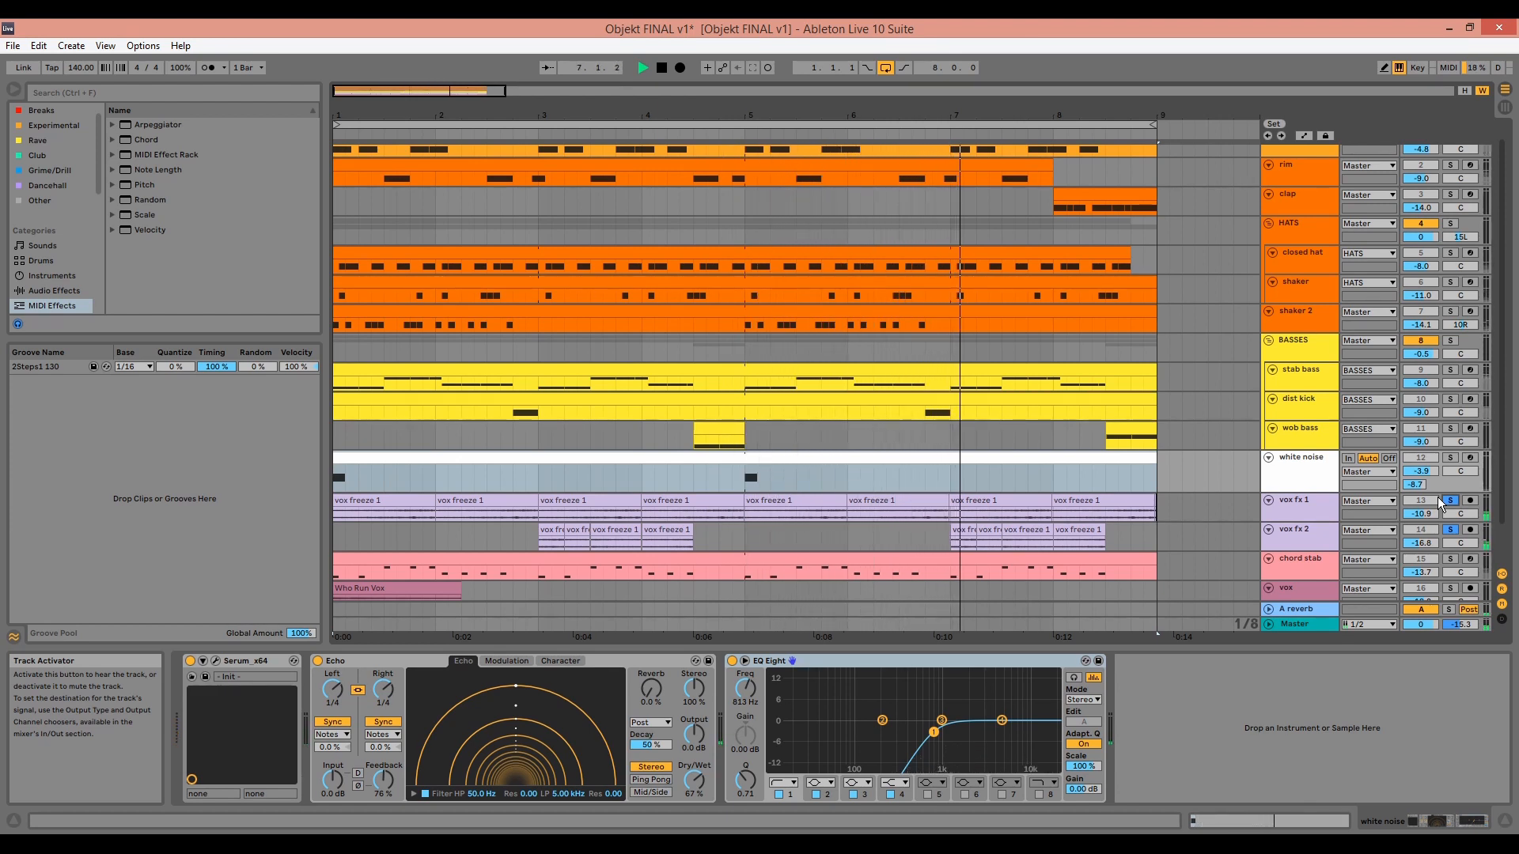
key(space)
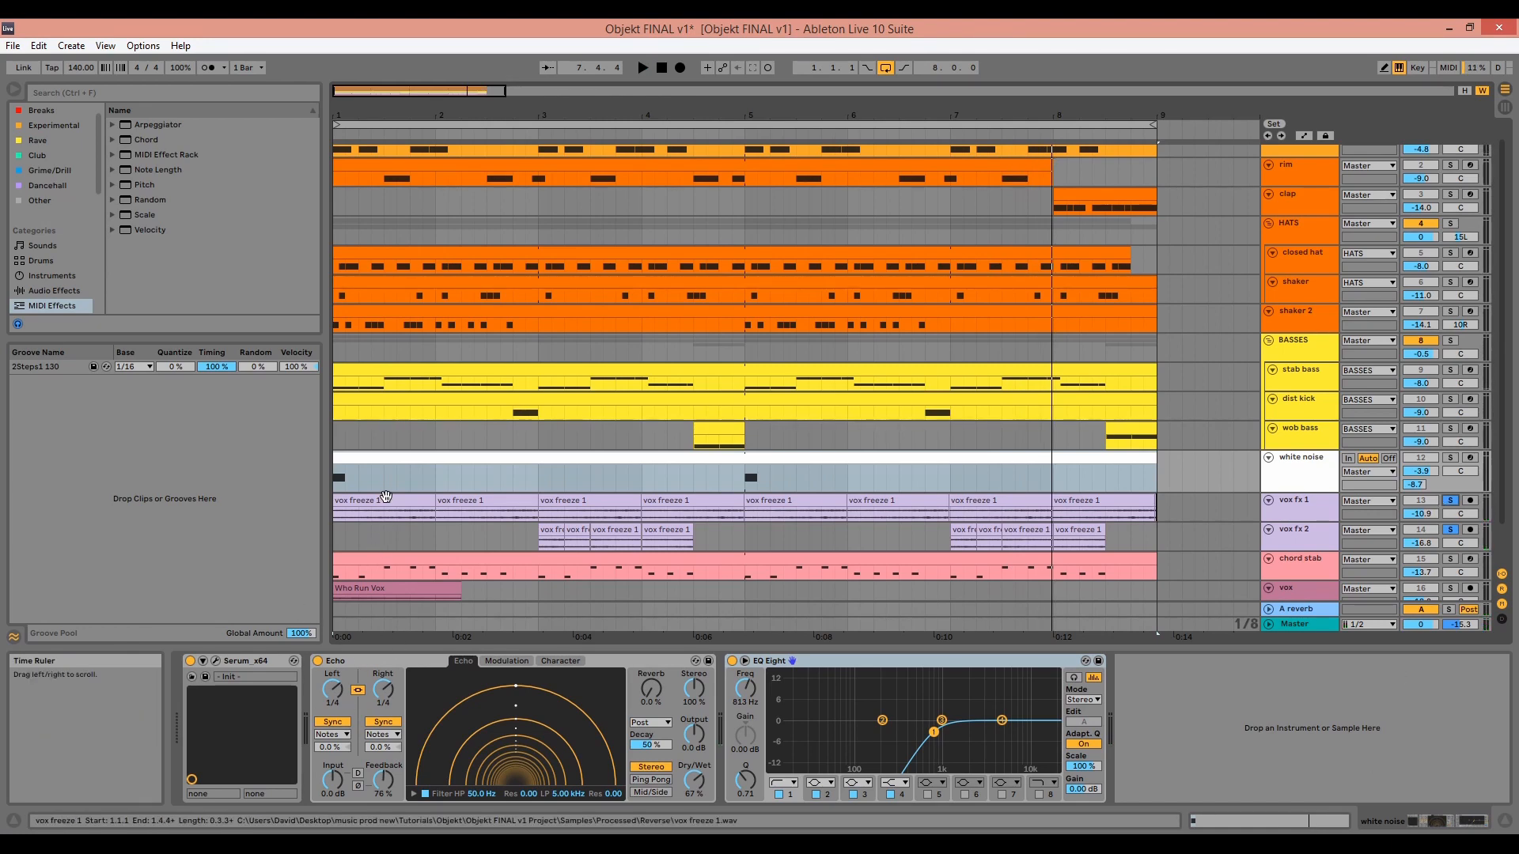
- Inspect the first vox fx 1 clip, and examine the track's Drum Buss, Auto Pan, EQ Eight, Outer Space reverb and Bass Mono
double_click(391, 501)
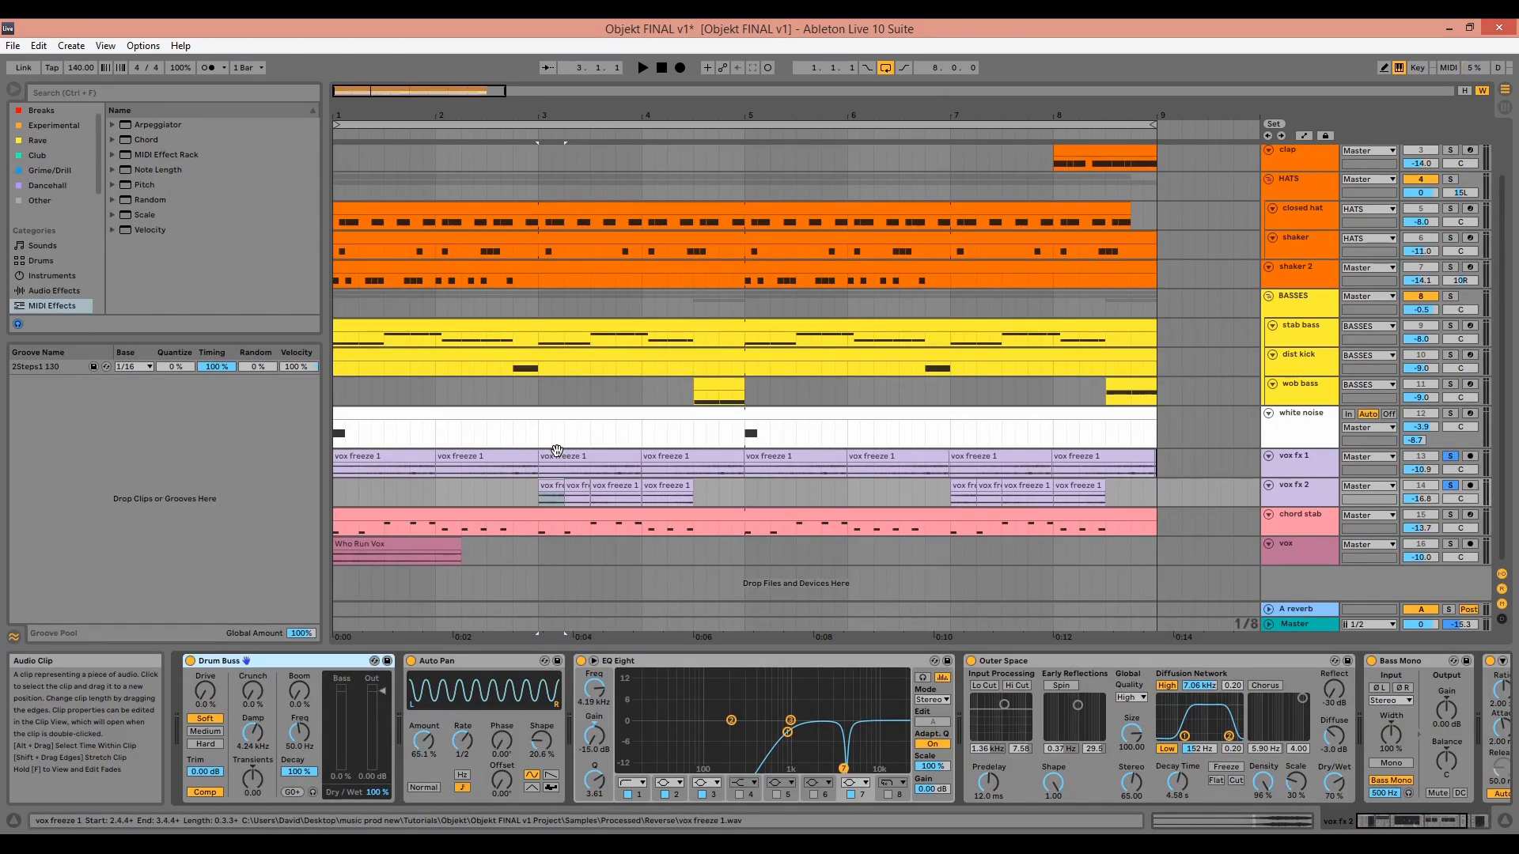
click(1296, 453)
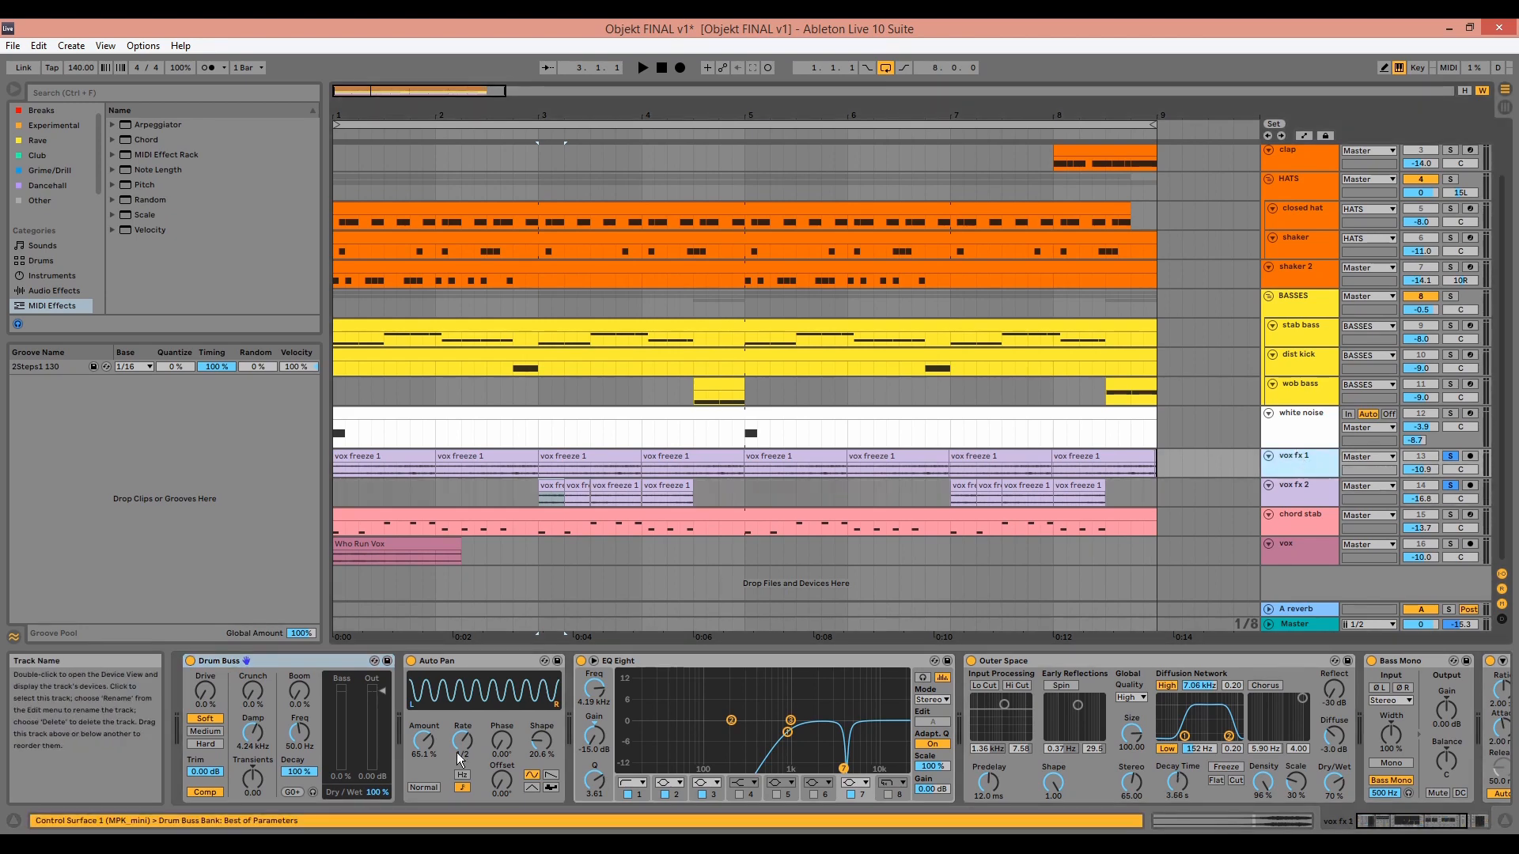
click(304, 663)
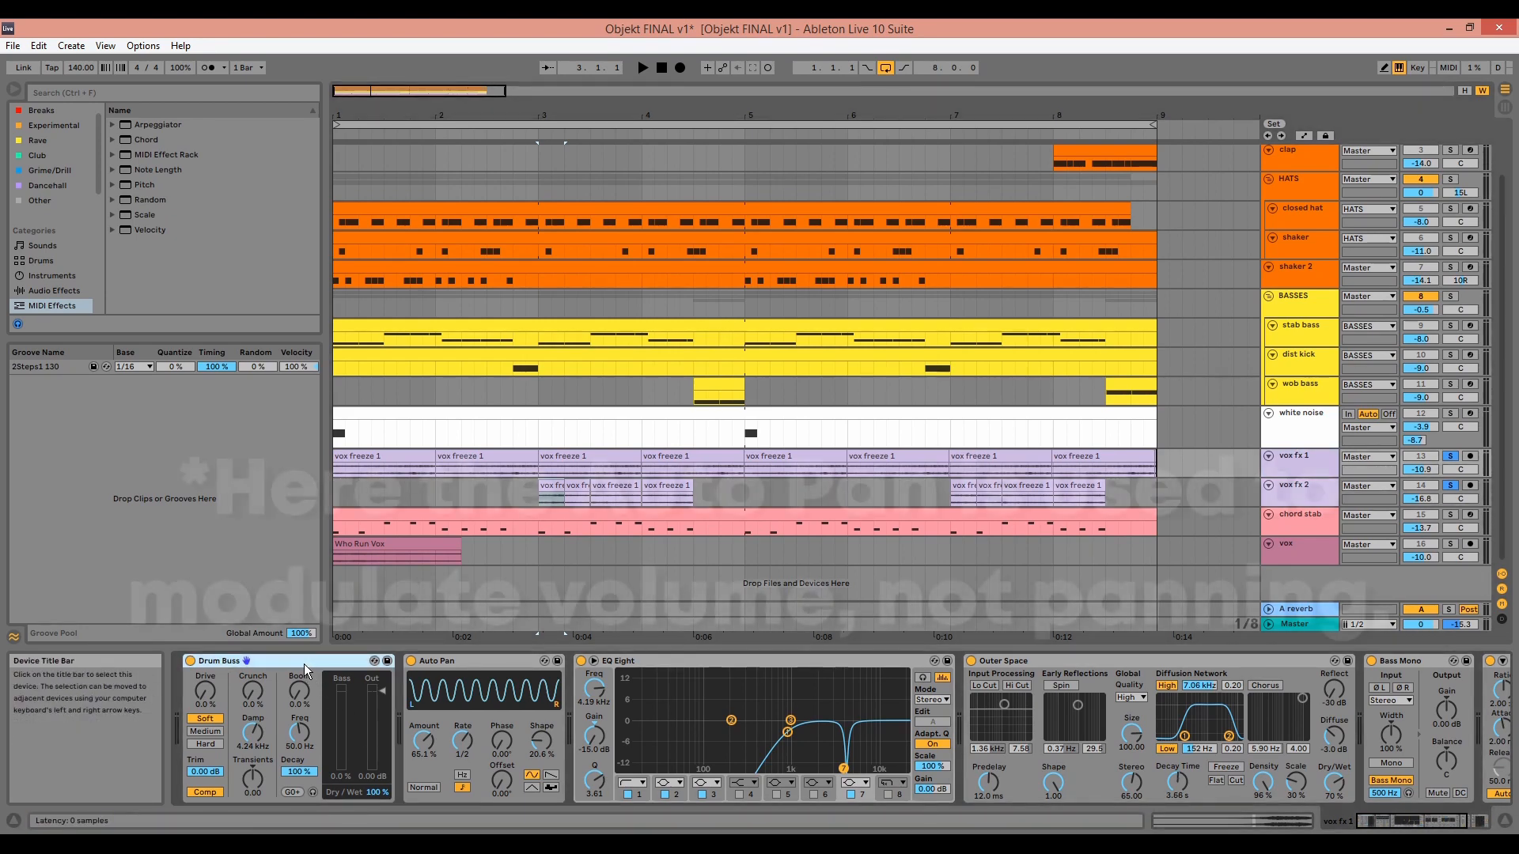
click(467, 662)
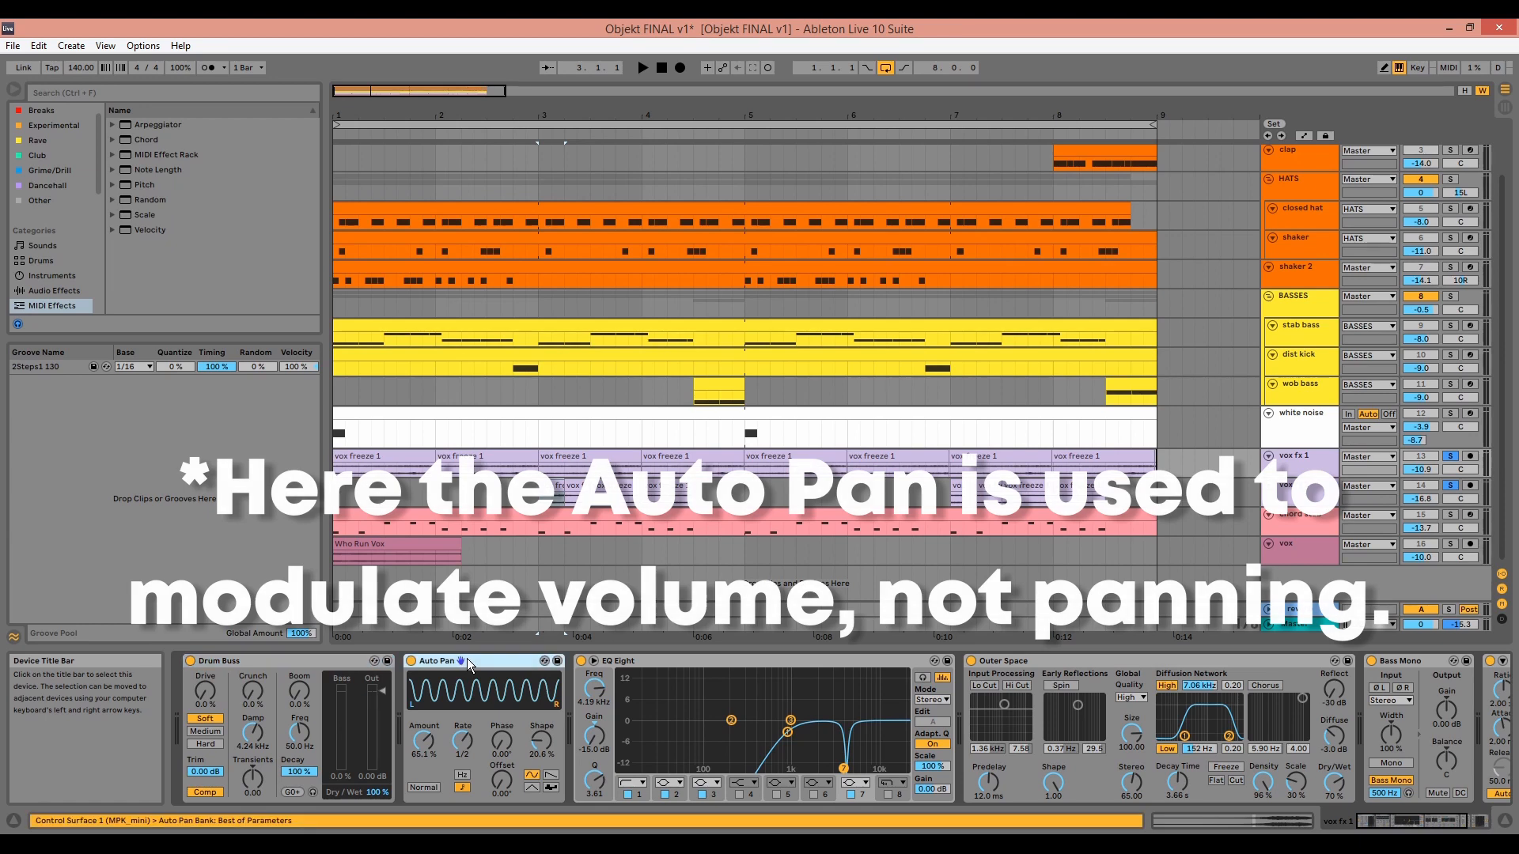
click(718, 663)
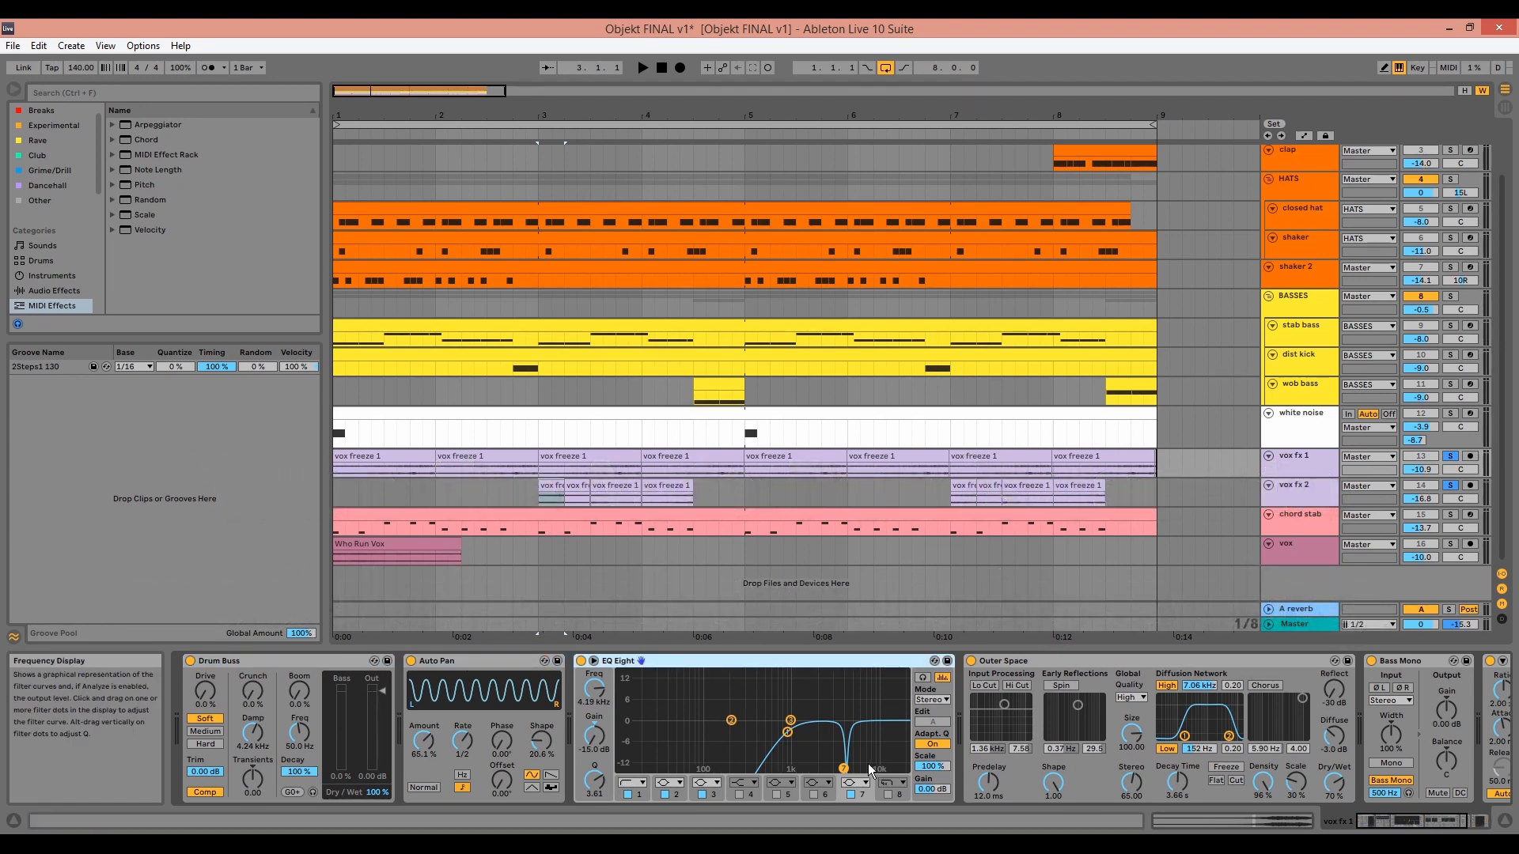
click(1030, 663)
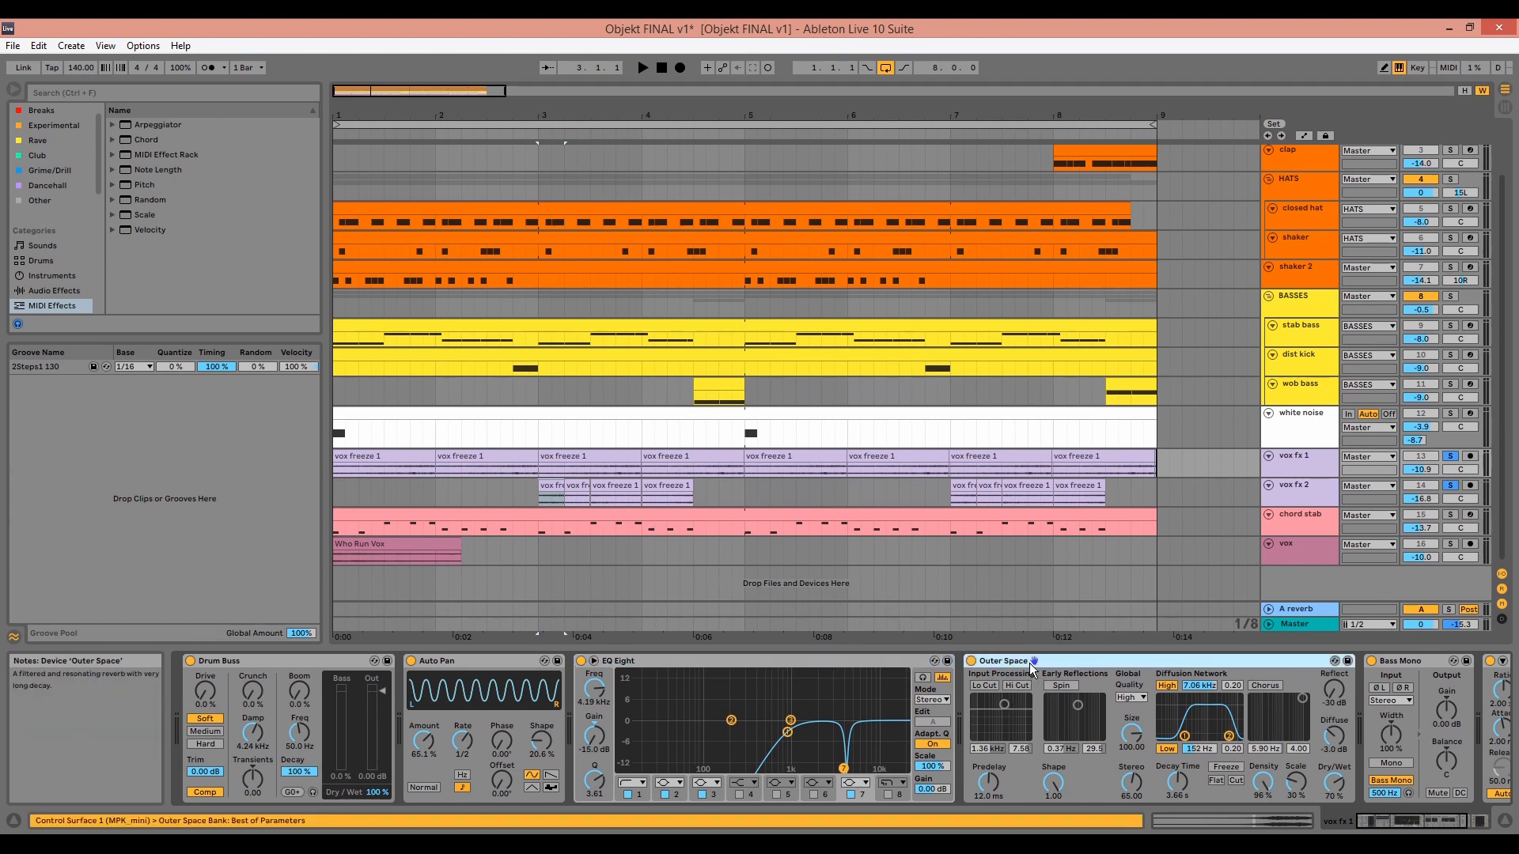
click(1398, 662)
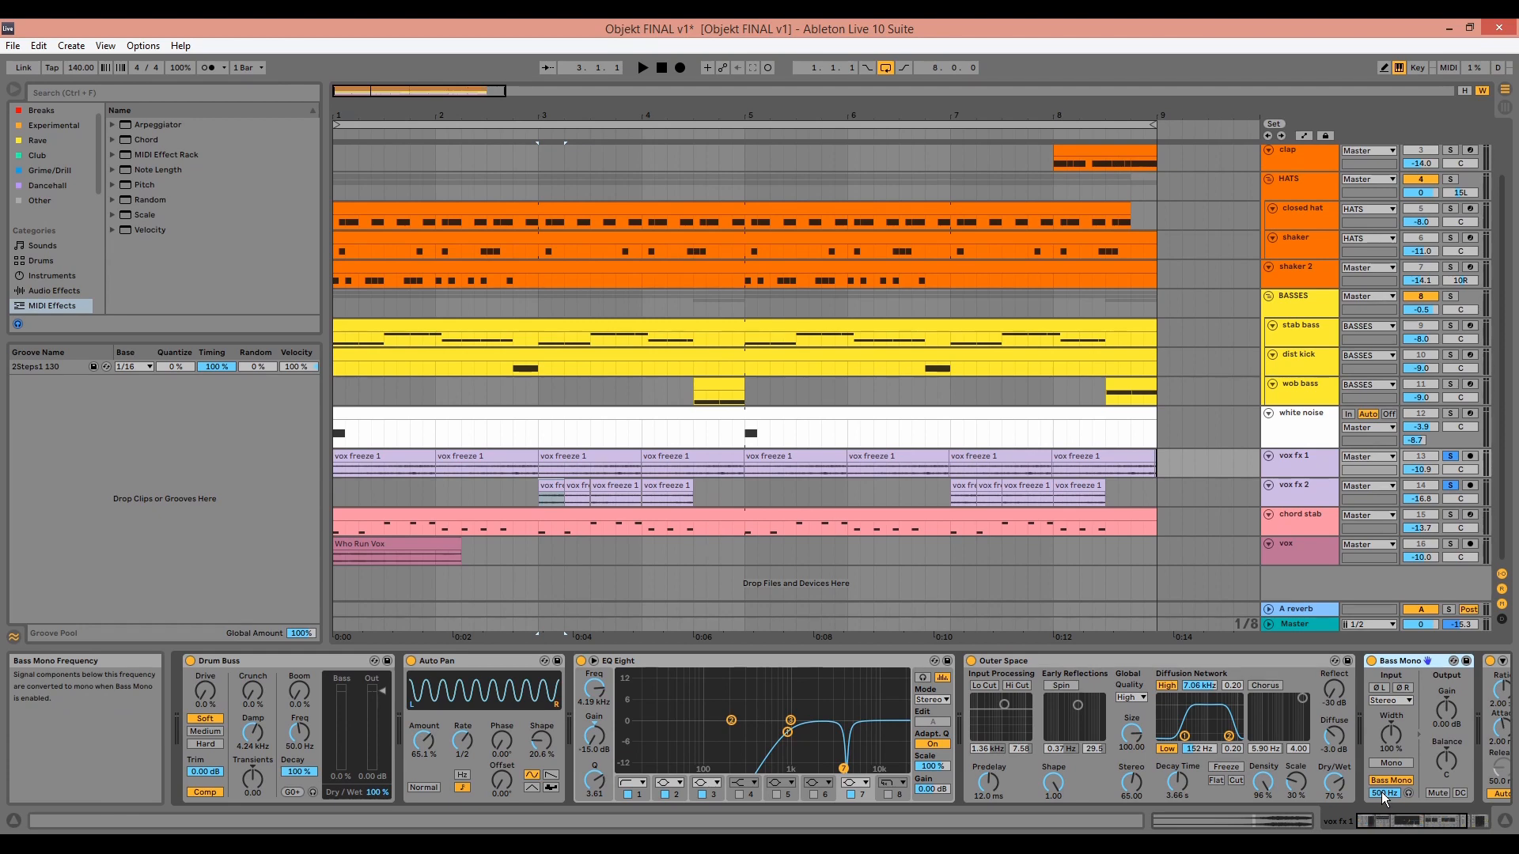
- Examine vox fx 1's Compressor and vox fx 2's device chain, and enlarge both tracks to check their reverb sends
drag(1403, 824, 1412, 824)
click(1371, 663)
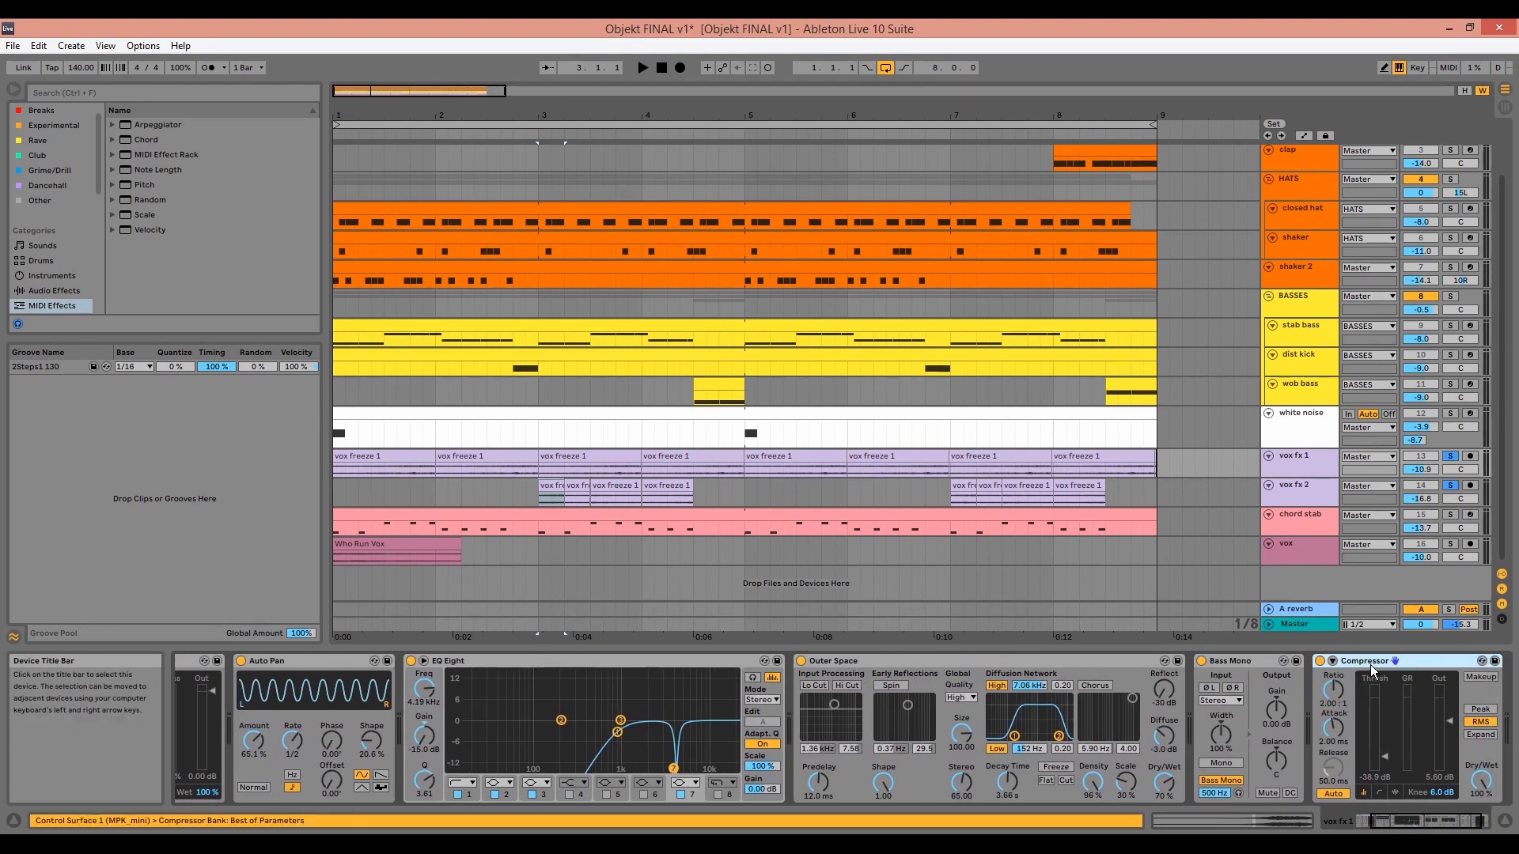
click(1303, 473)
click(1312, 487)
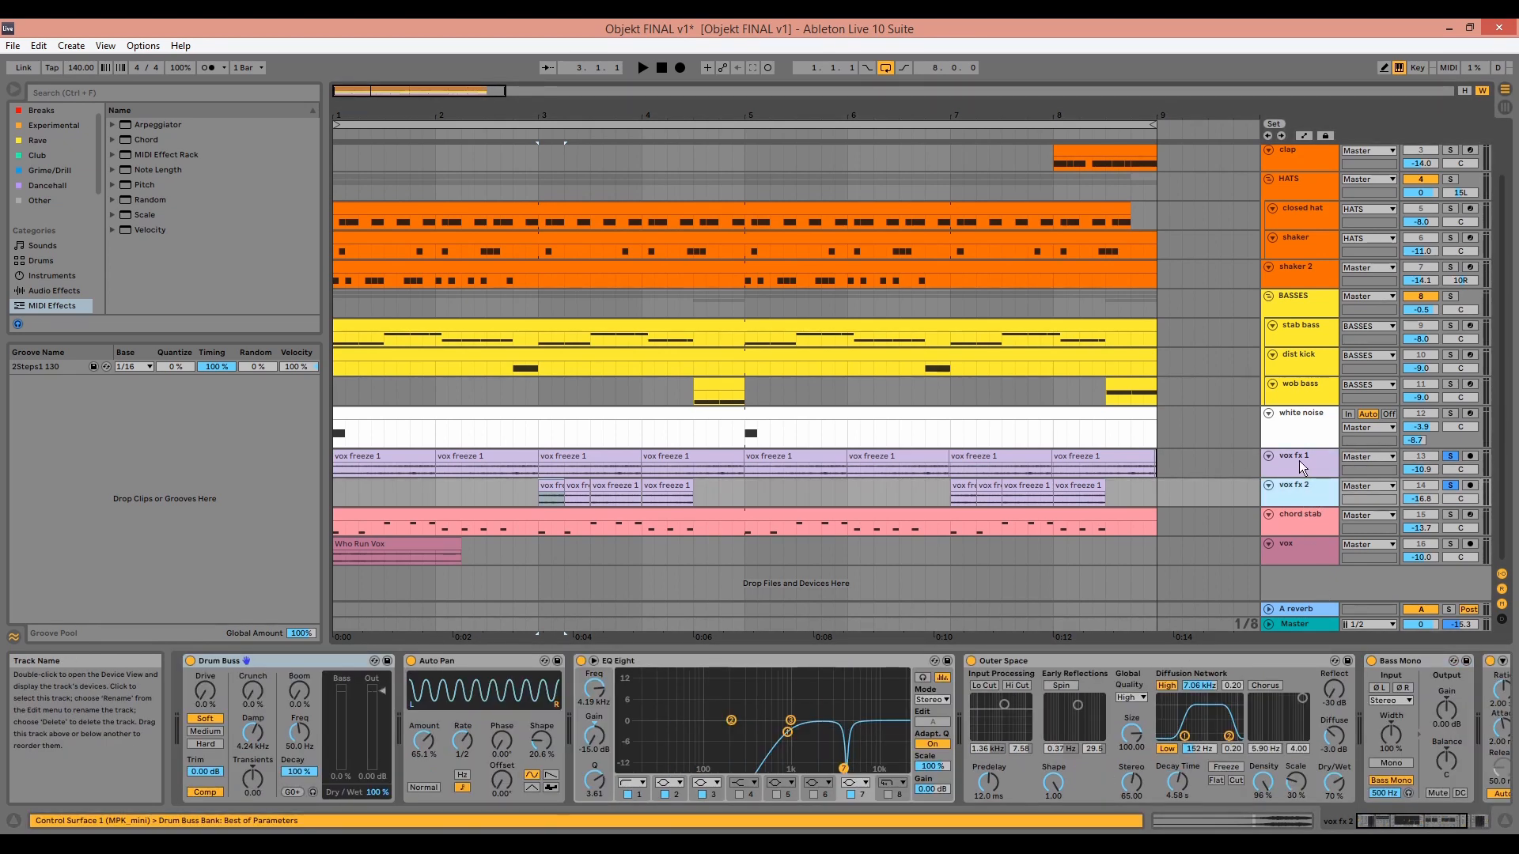
click(1299, 462)
drag(1305, 484, 1306, 492)
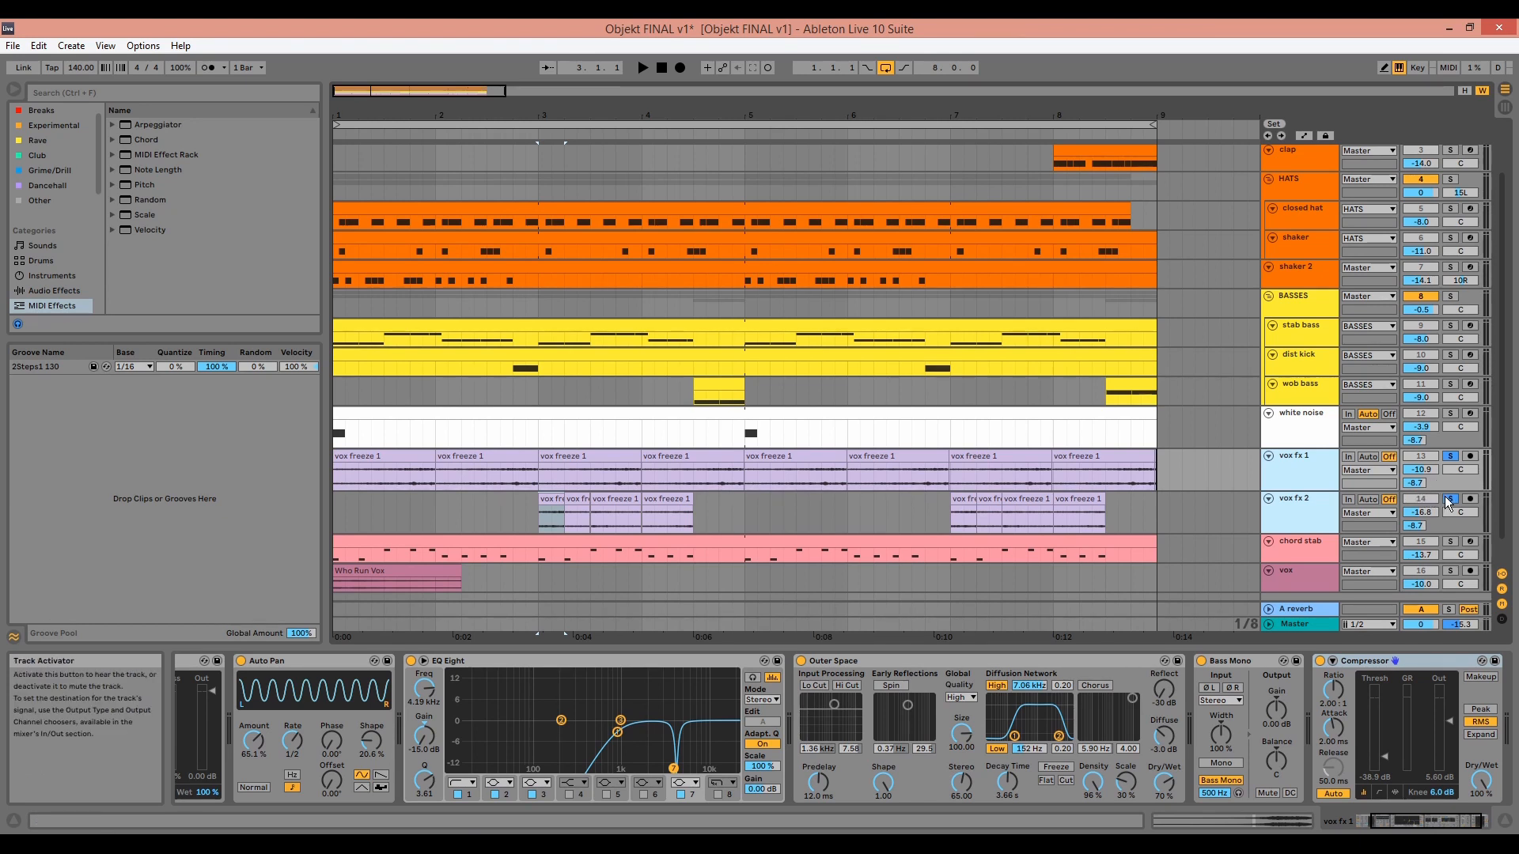
- Unsolo the vox fx tracks, refit the track heights, and play the full mix from bar 1 before stopping playback
click(1450, 456)
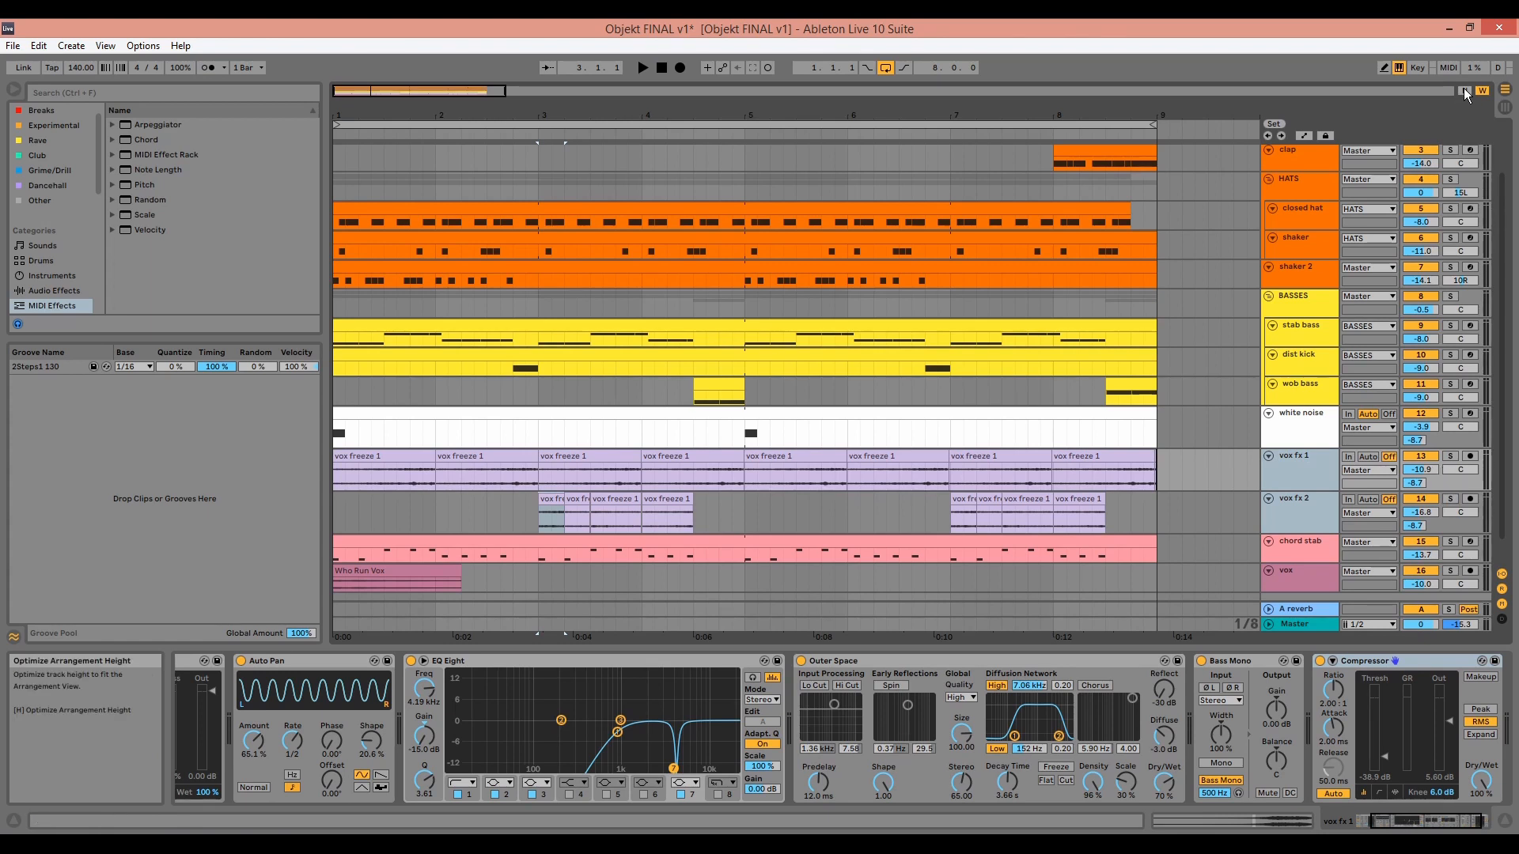
scroll(1464, 88, up, 1)
click(421, 482)
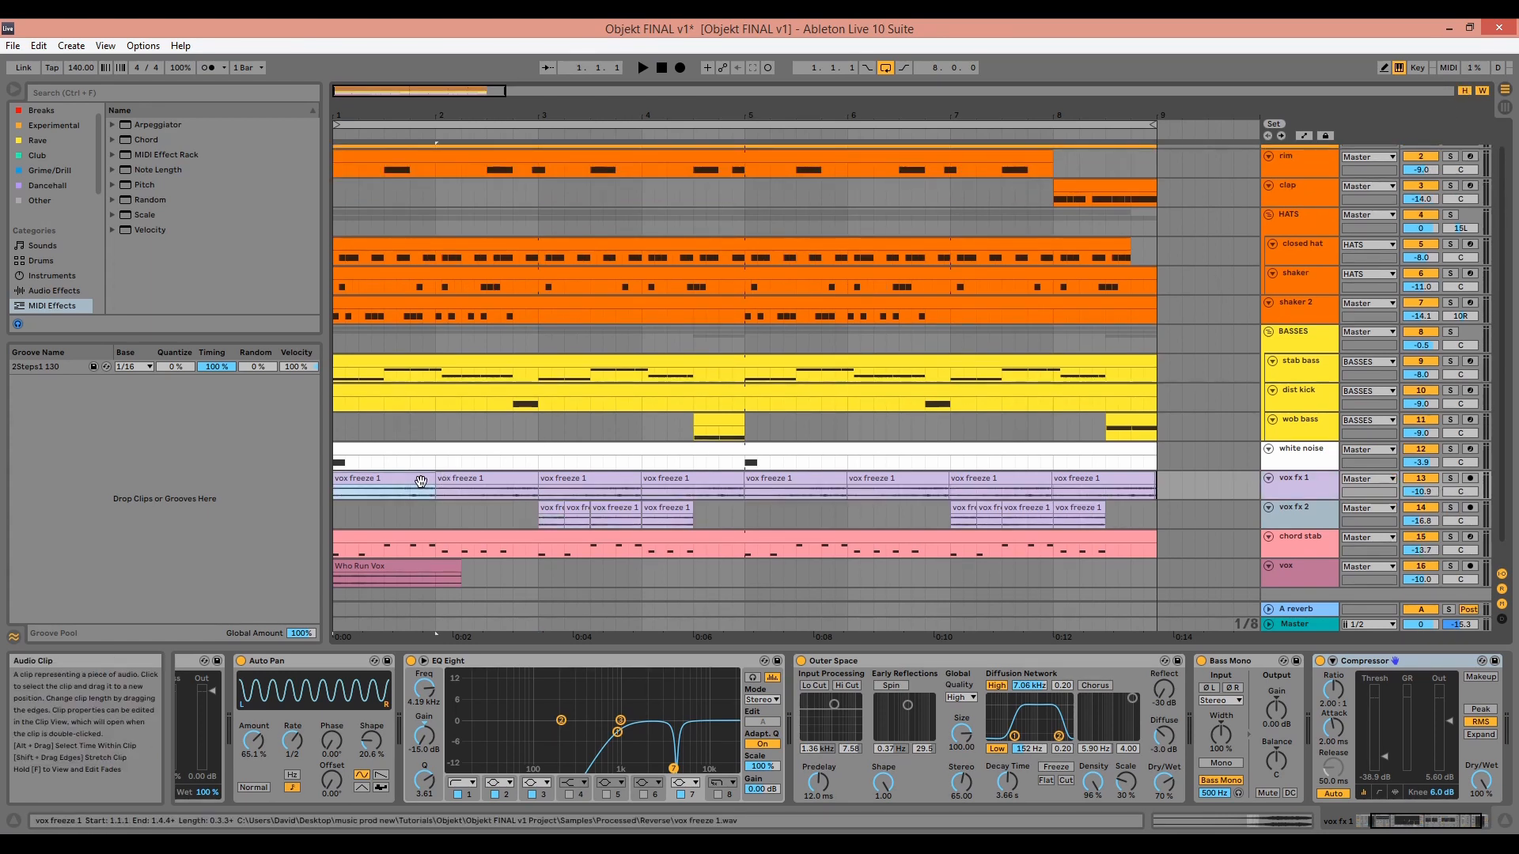
key(space)
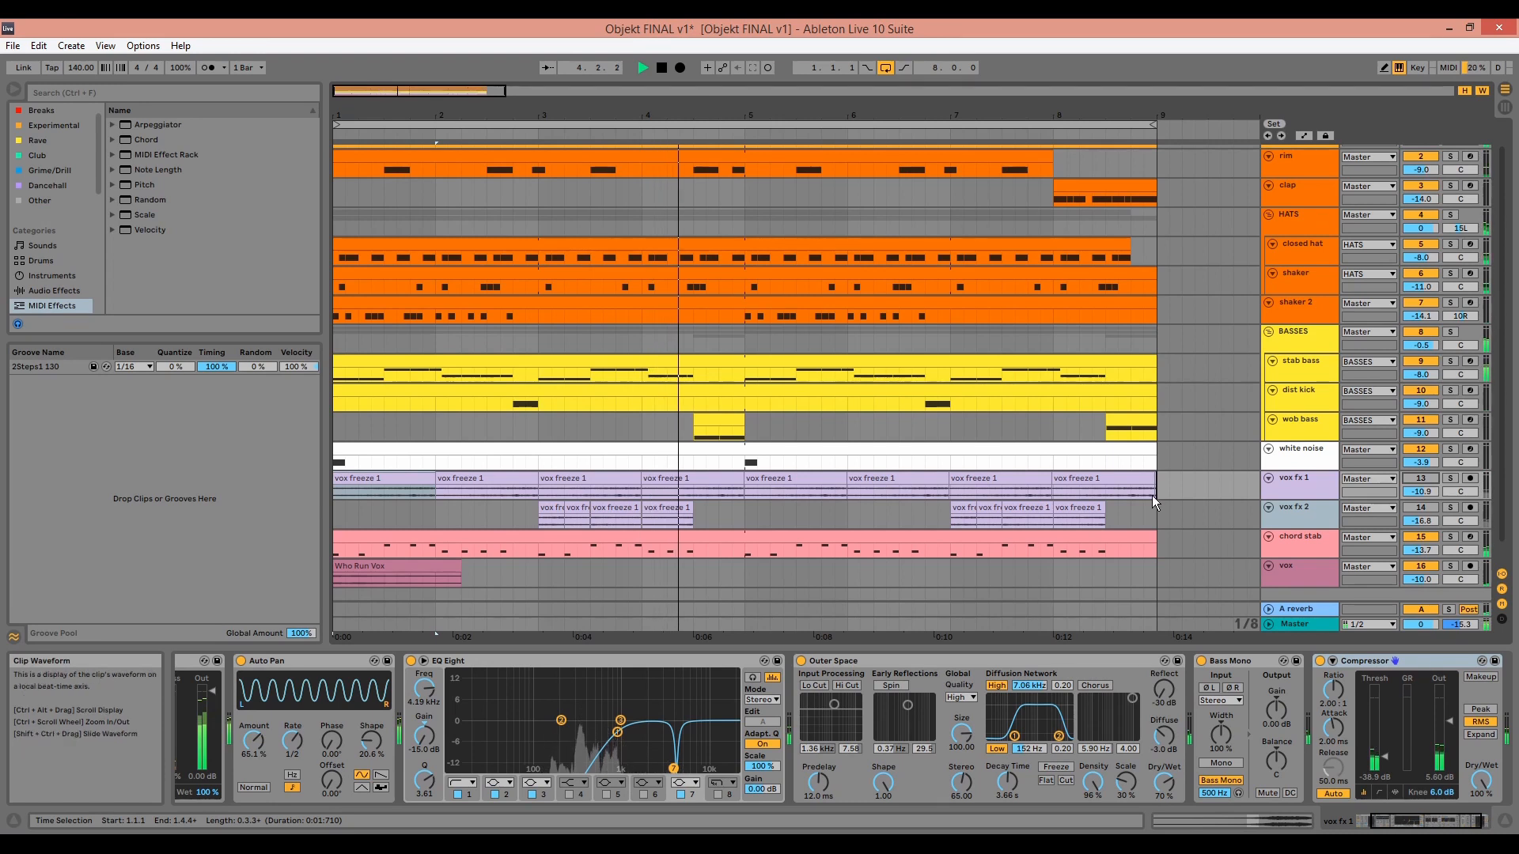
scroll(1132, 485, down, 1)
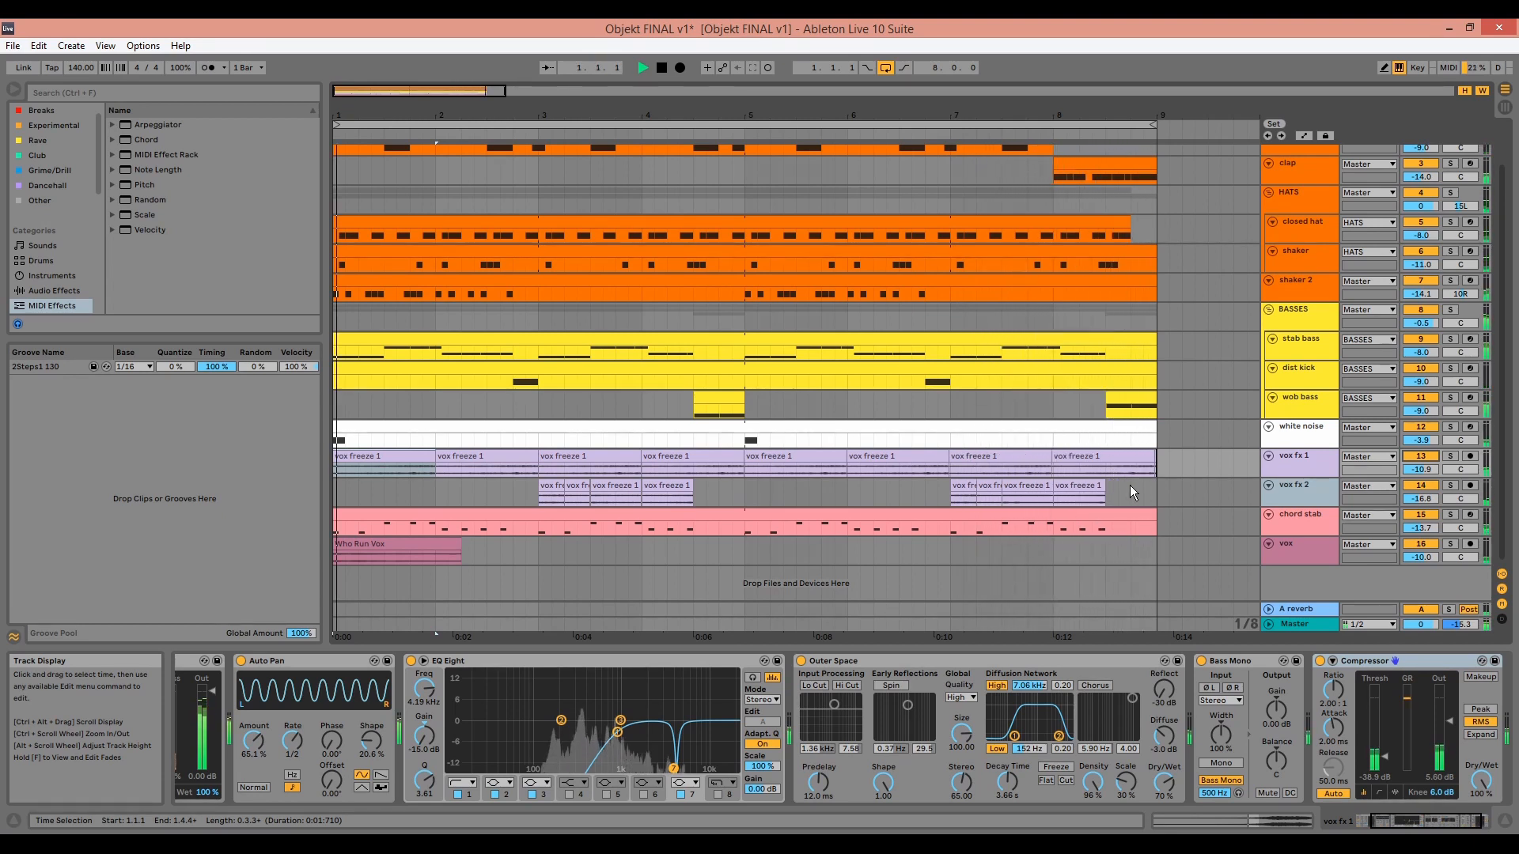
key(space)
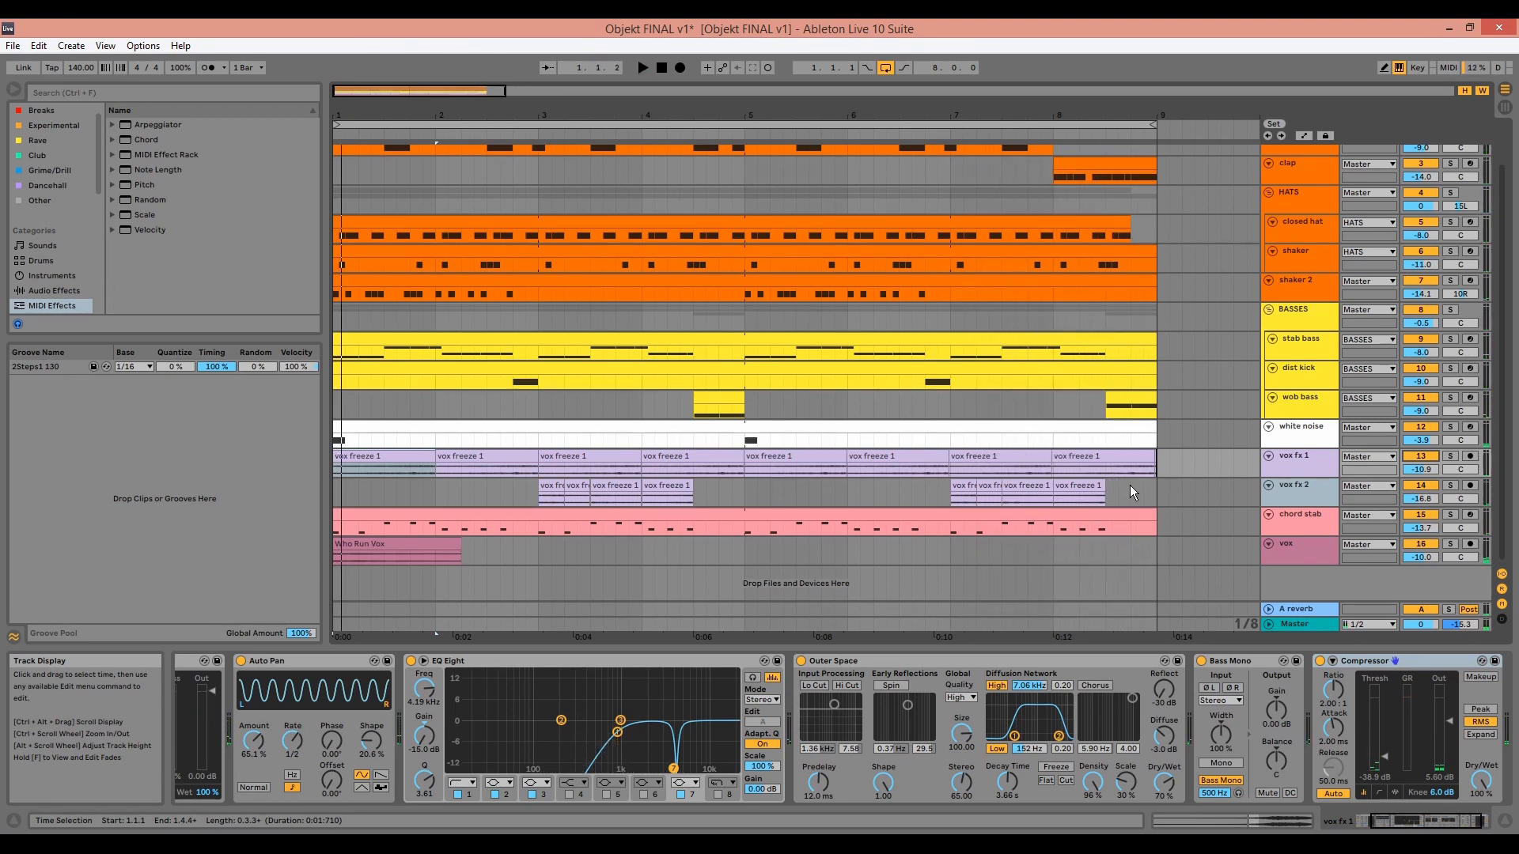
- Solo the chord stab track, select its MIDI clip and play it back from the start
click(1450, 515)
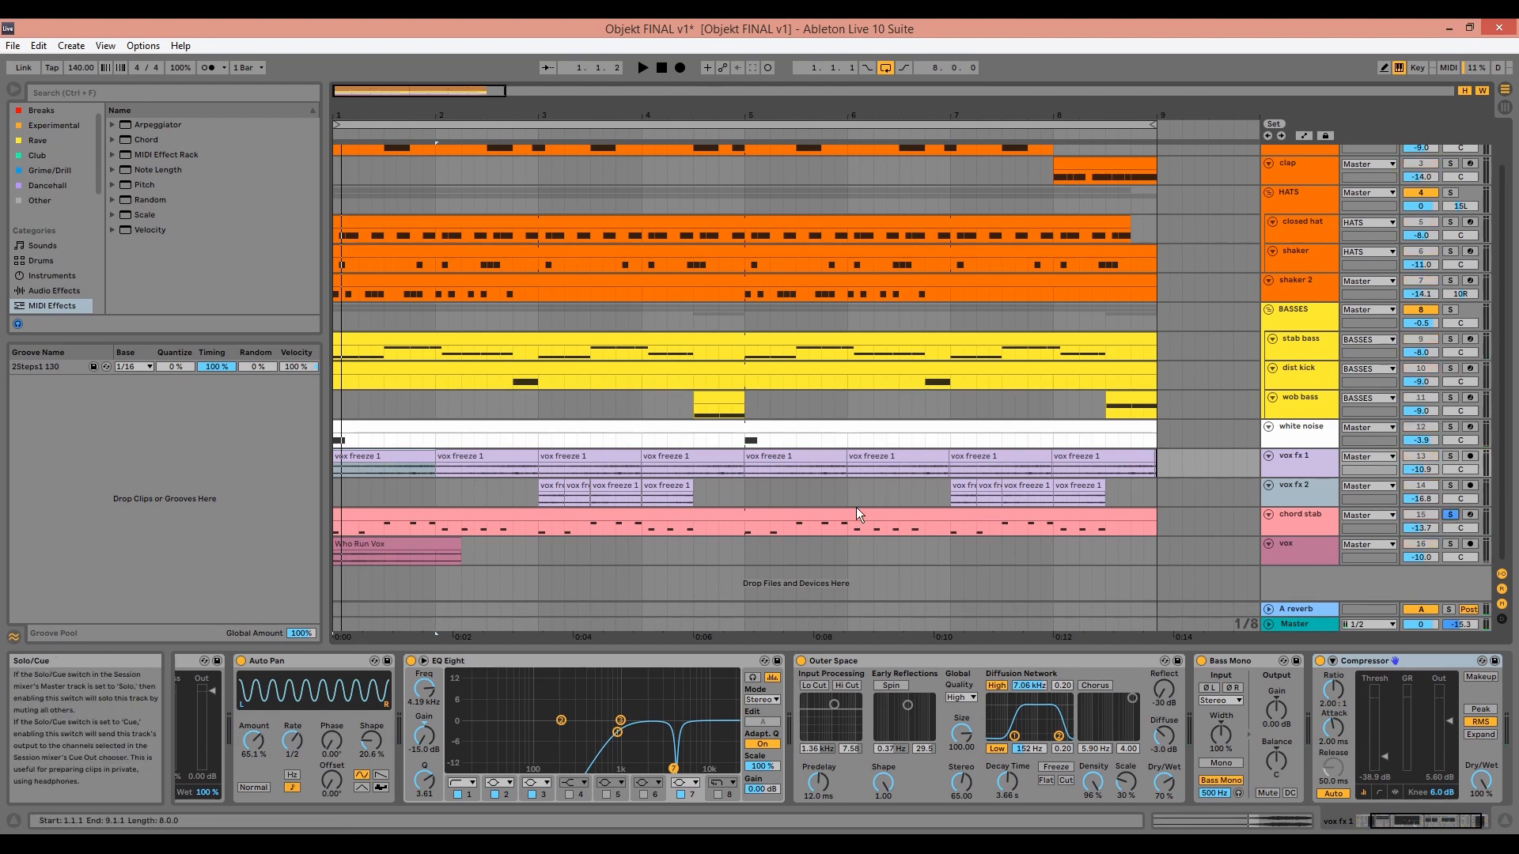
click(847, 514)
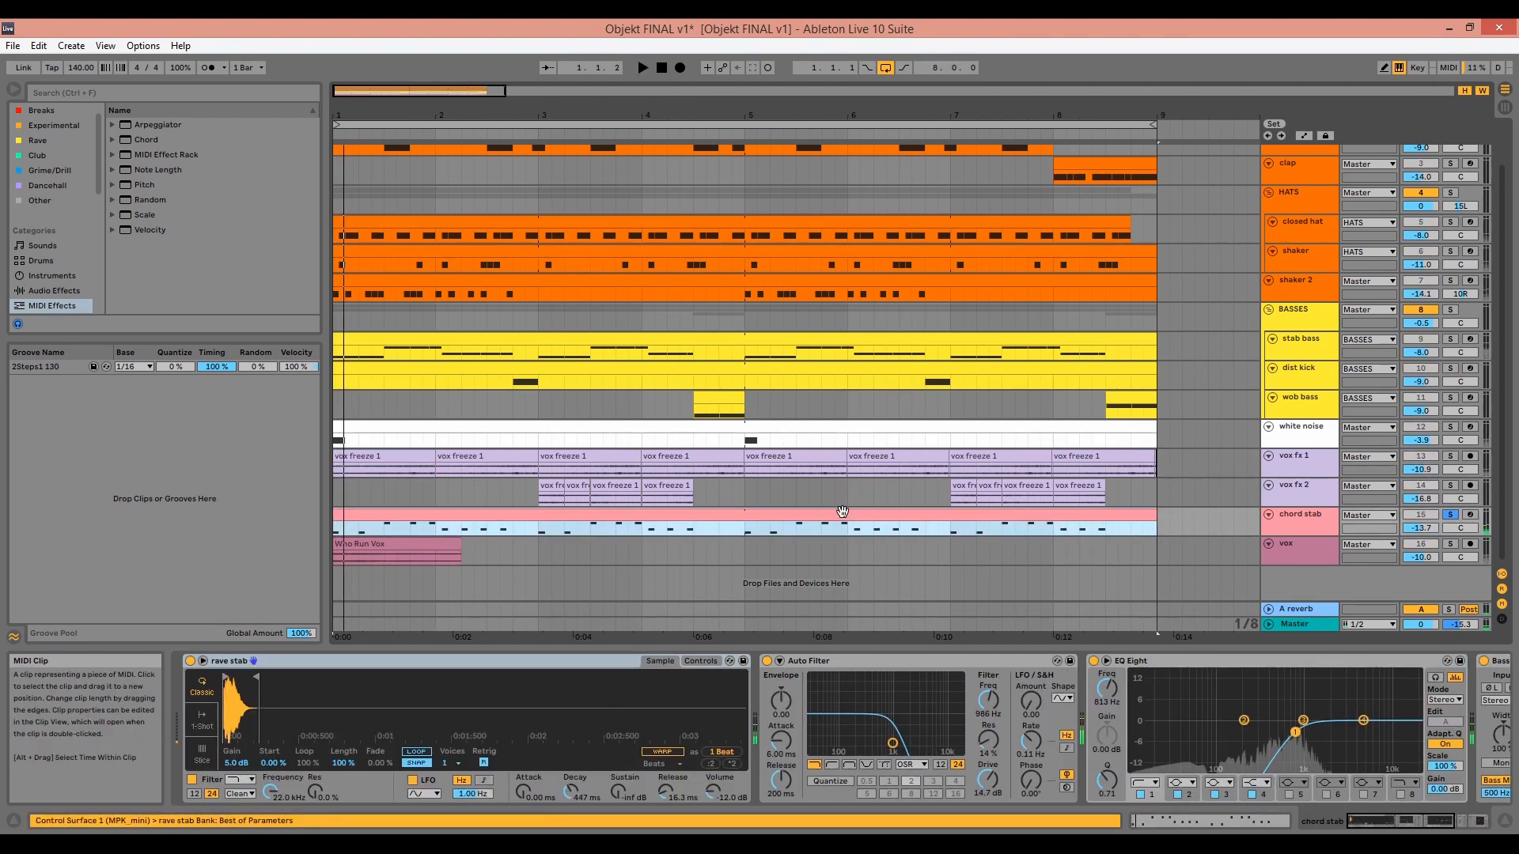
key(space)
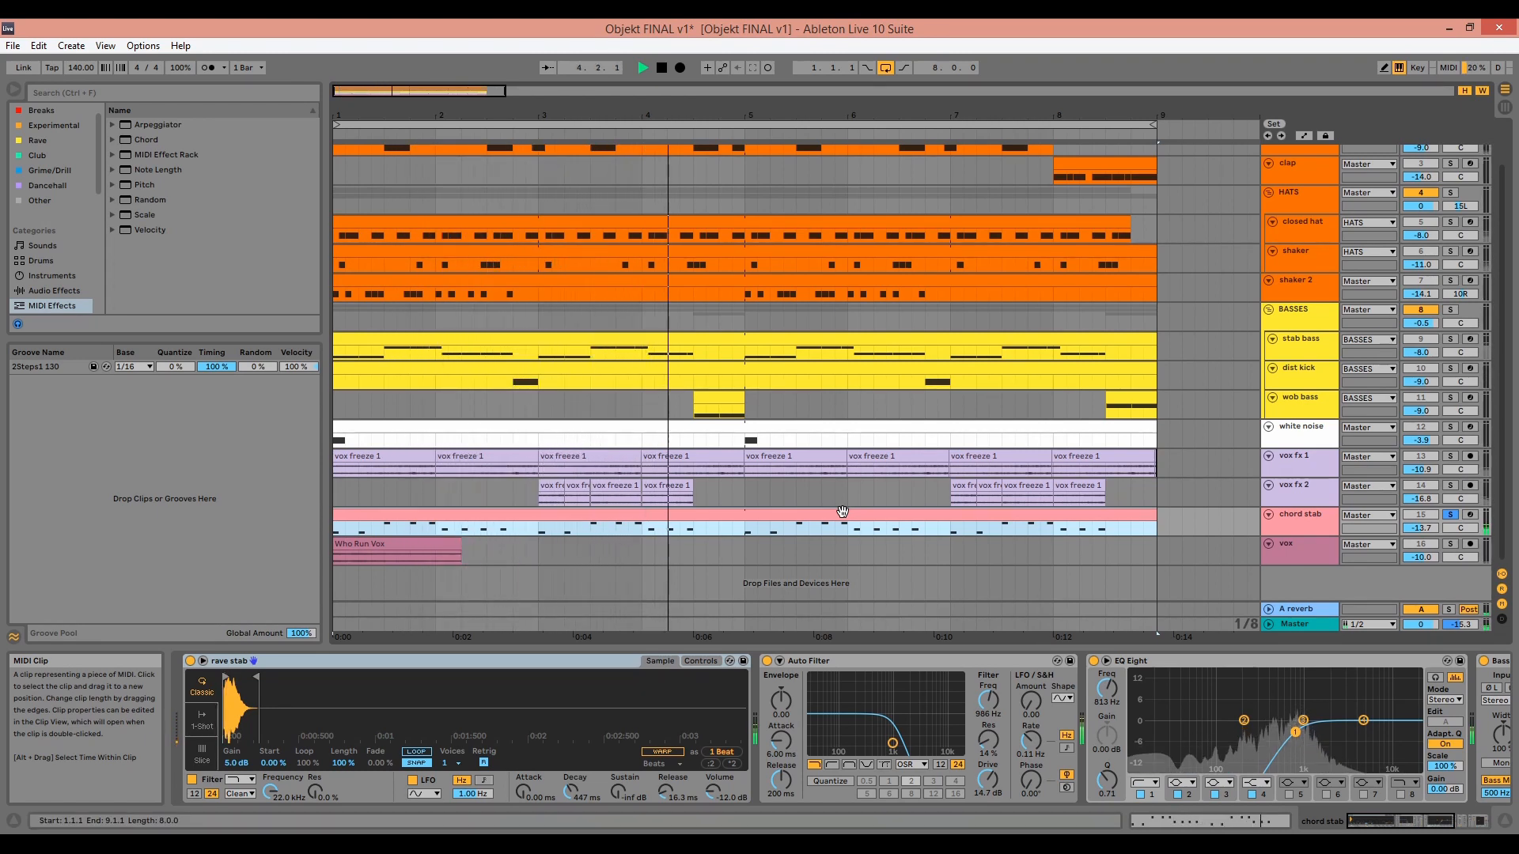
key(space)
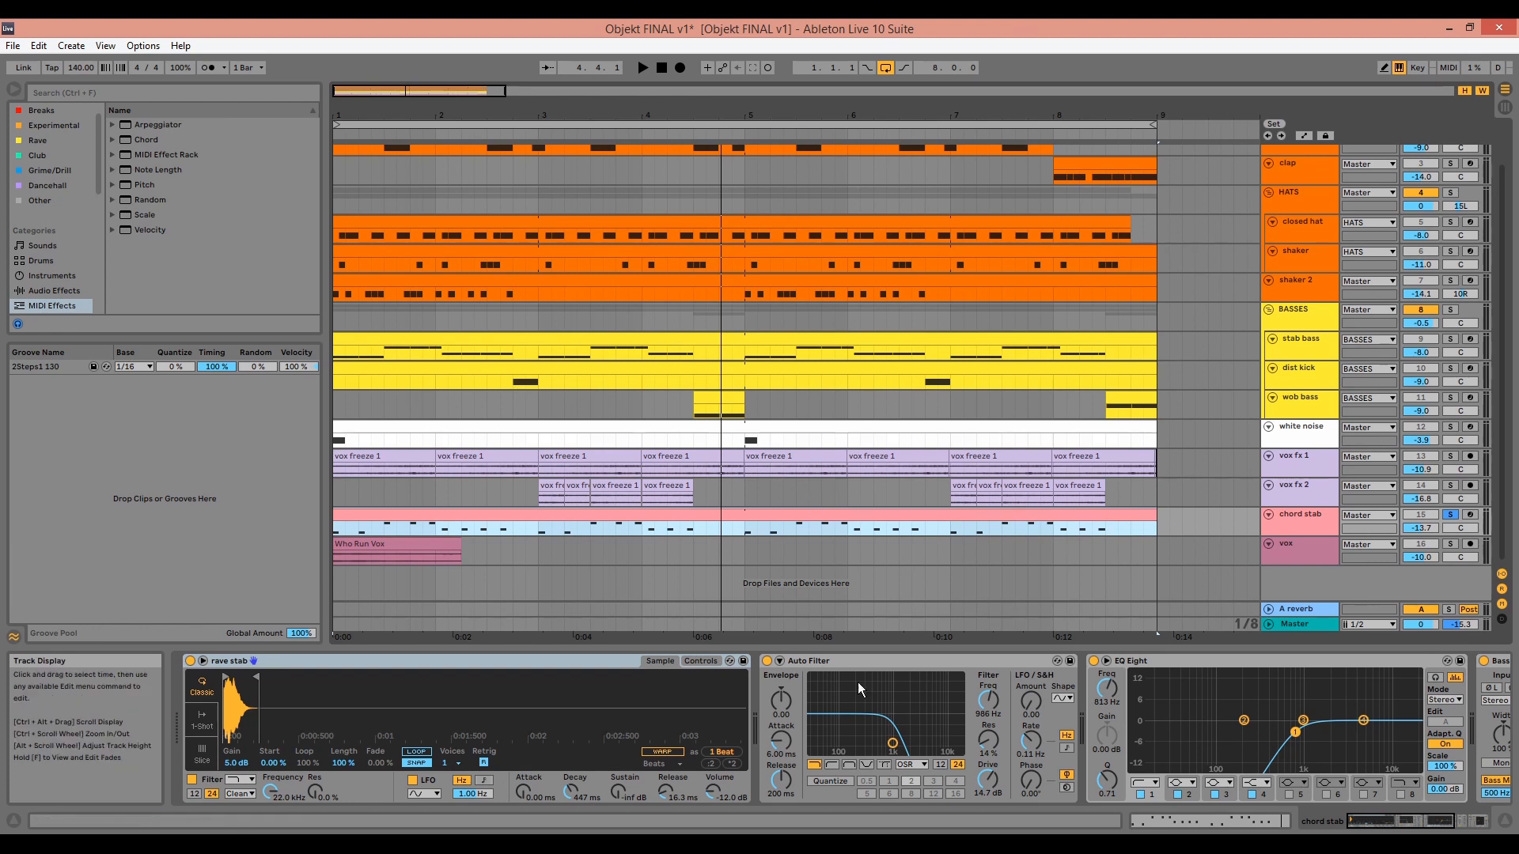
- Unsolo the chord stab and play the full mix, toggling the chord stab off and on to compare
click(1450, 515)
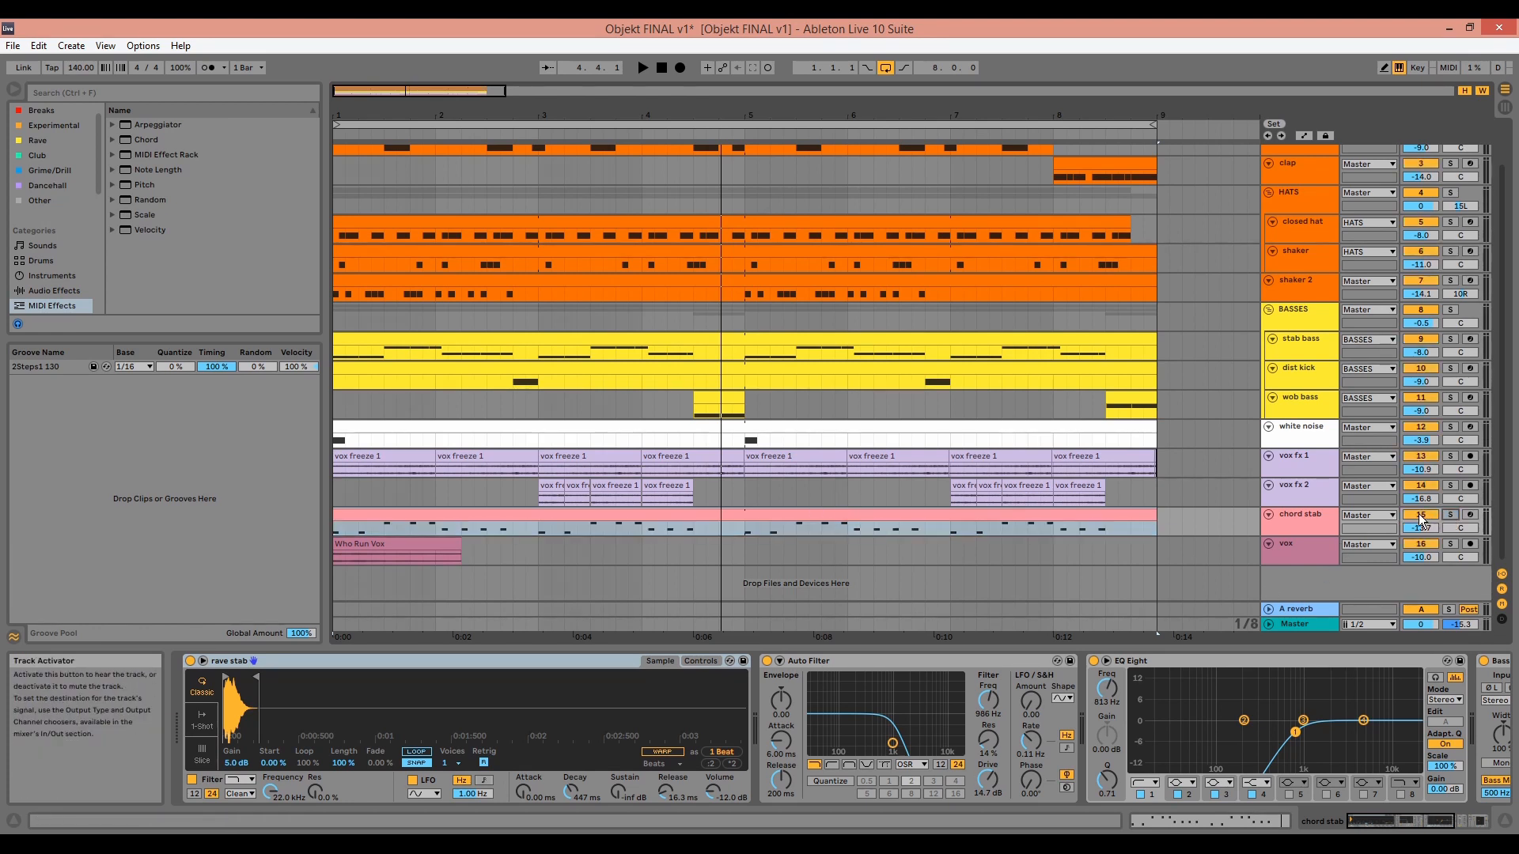
key(space)
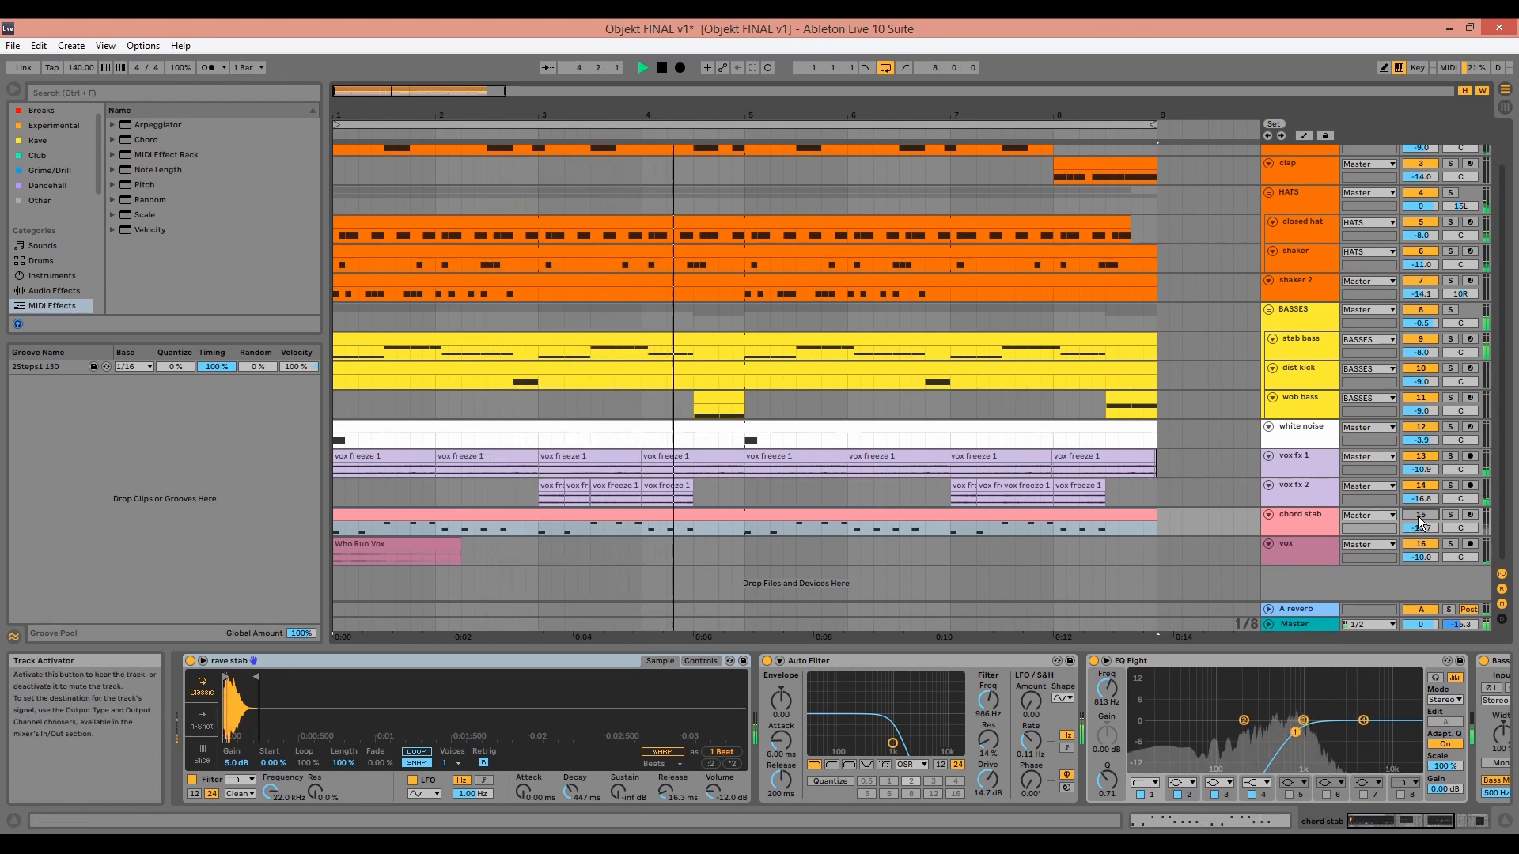
click(1419, 517)
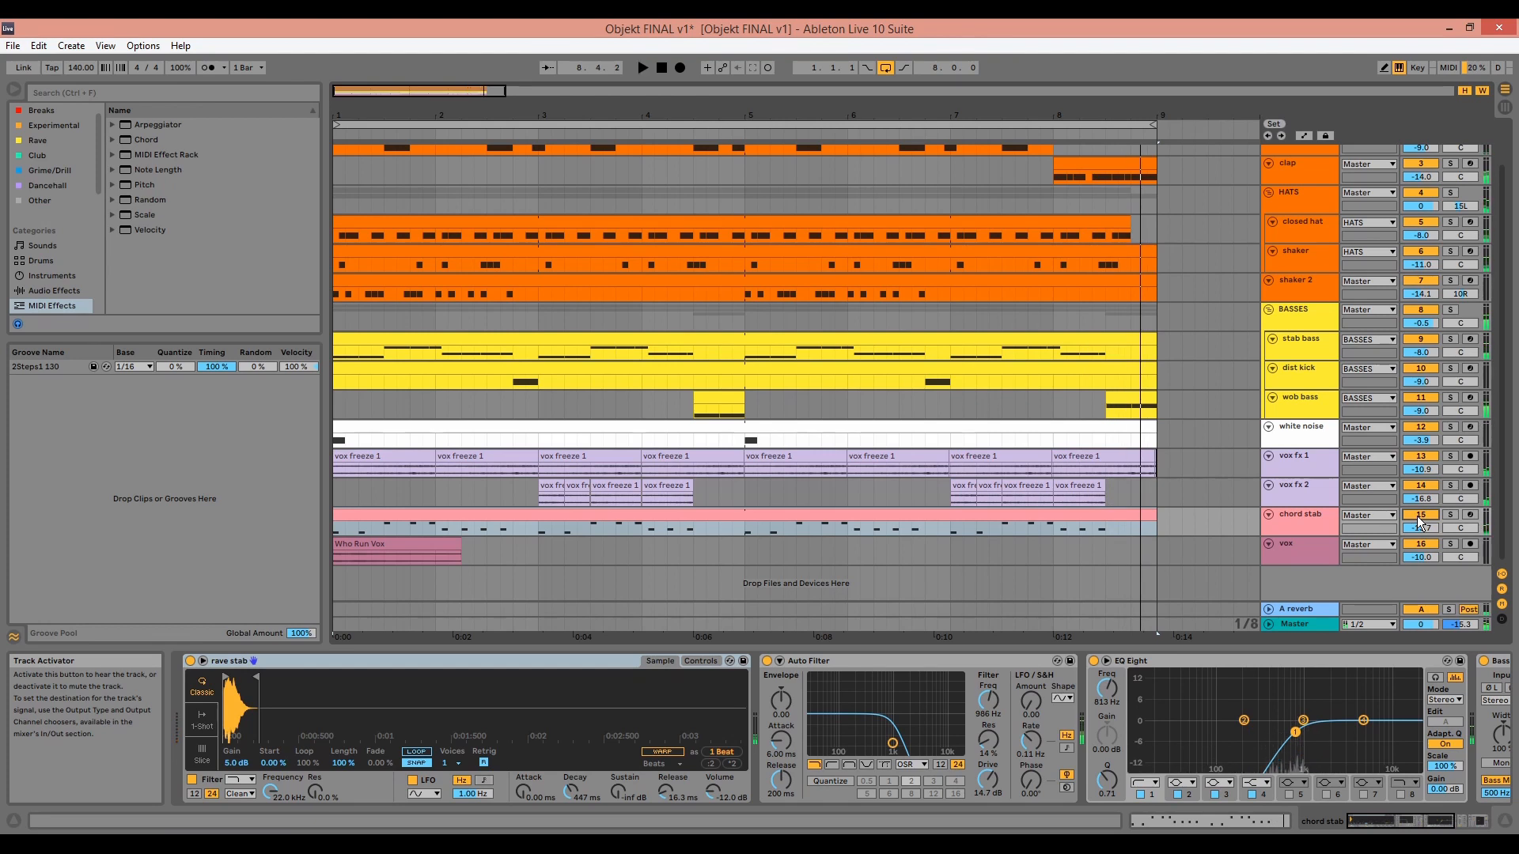
- Examine the chord stab's Auto Filter with its Drive, EQ Eight, Bass Mono and Chorus, and enlarge the track to check its reverb send
click(956, 665)
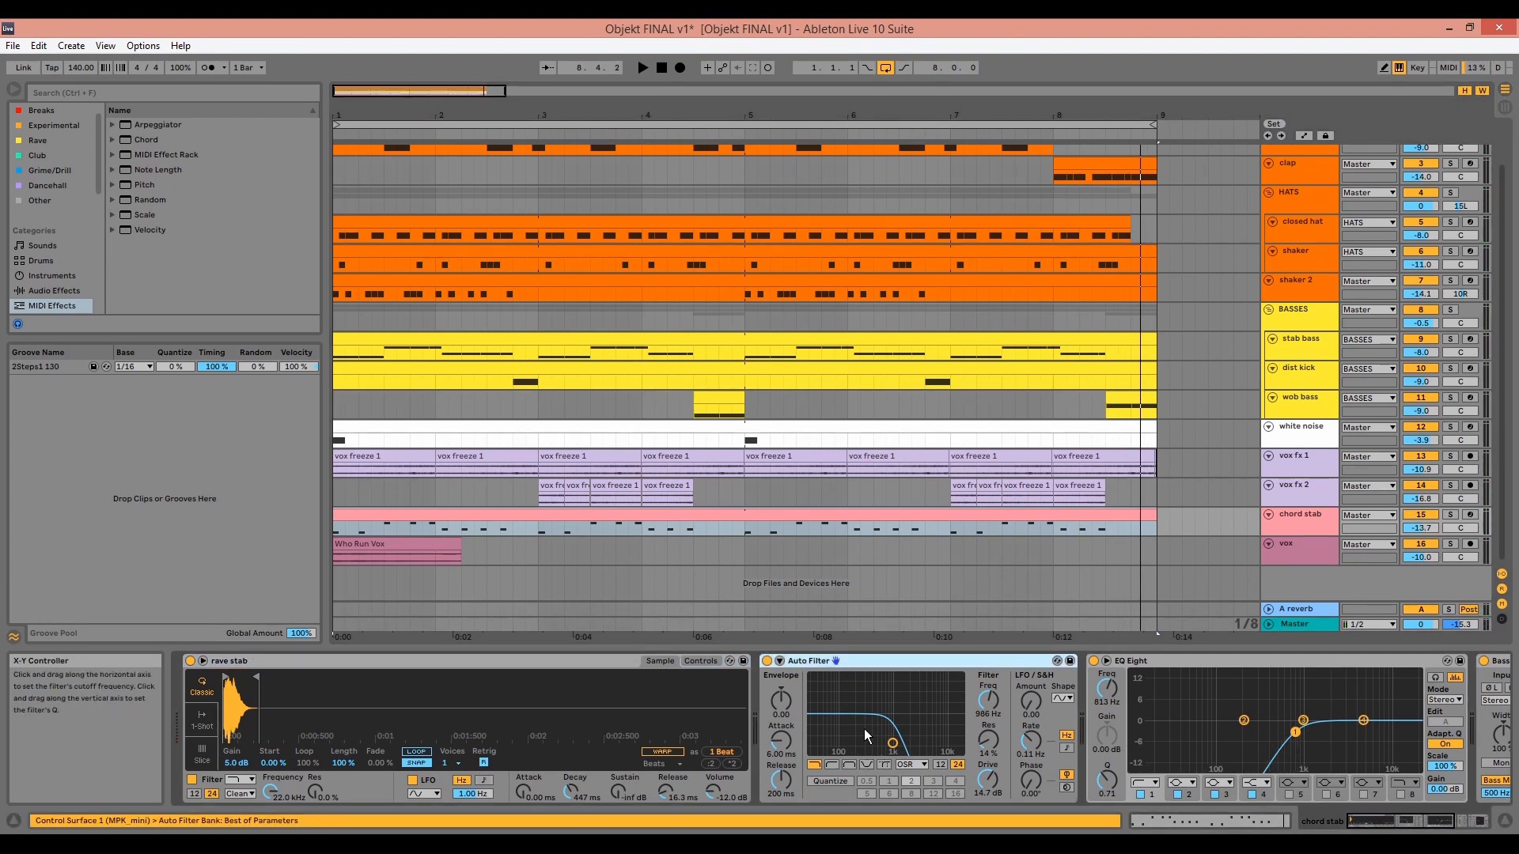
click(986, 780)
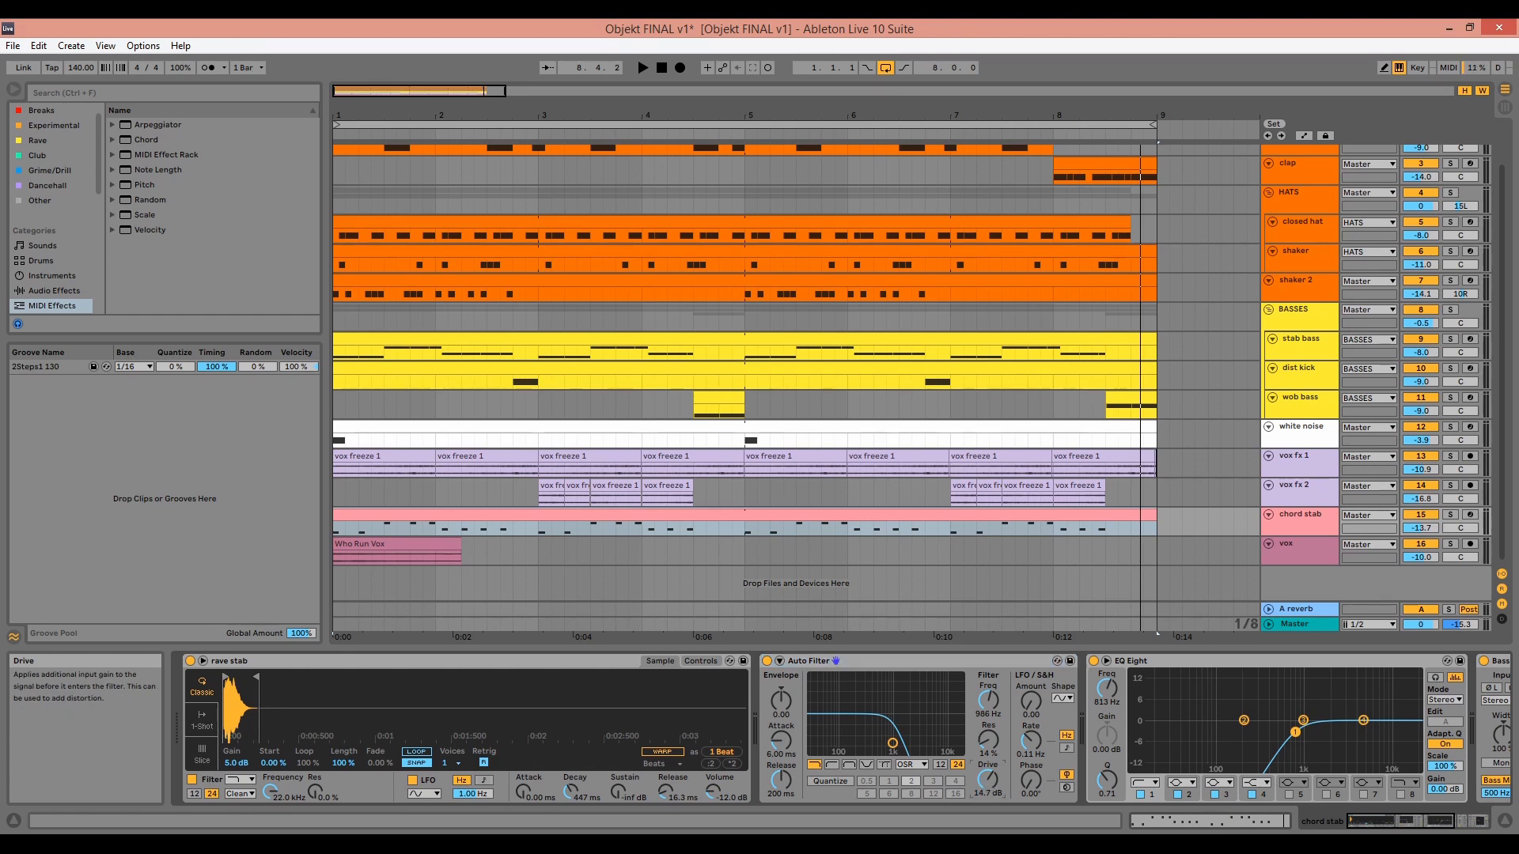
click(1261, 663)
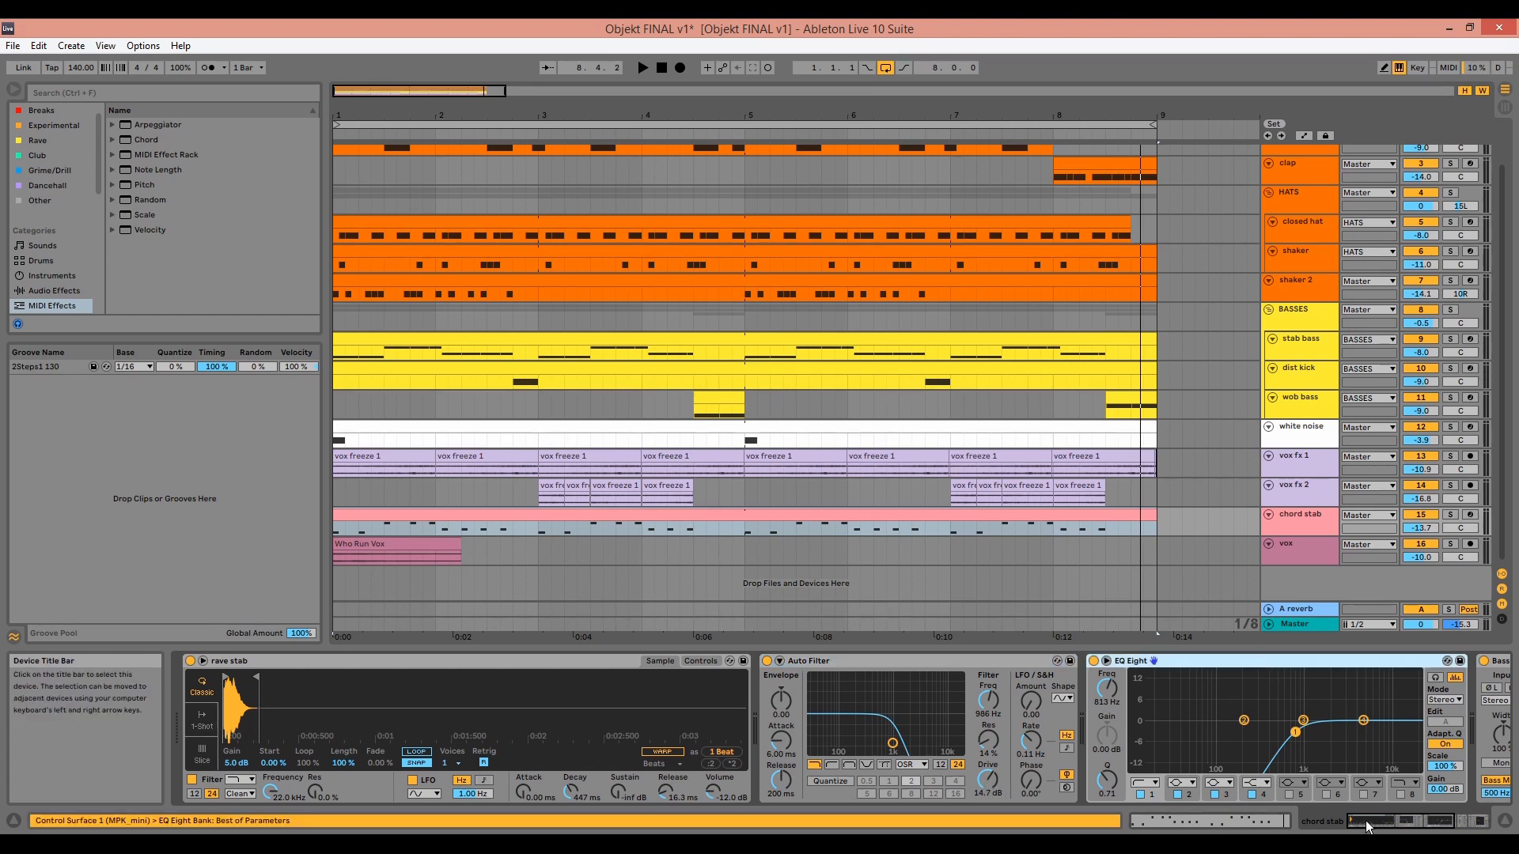
click(1415, 825)
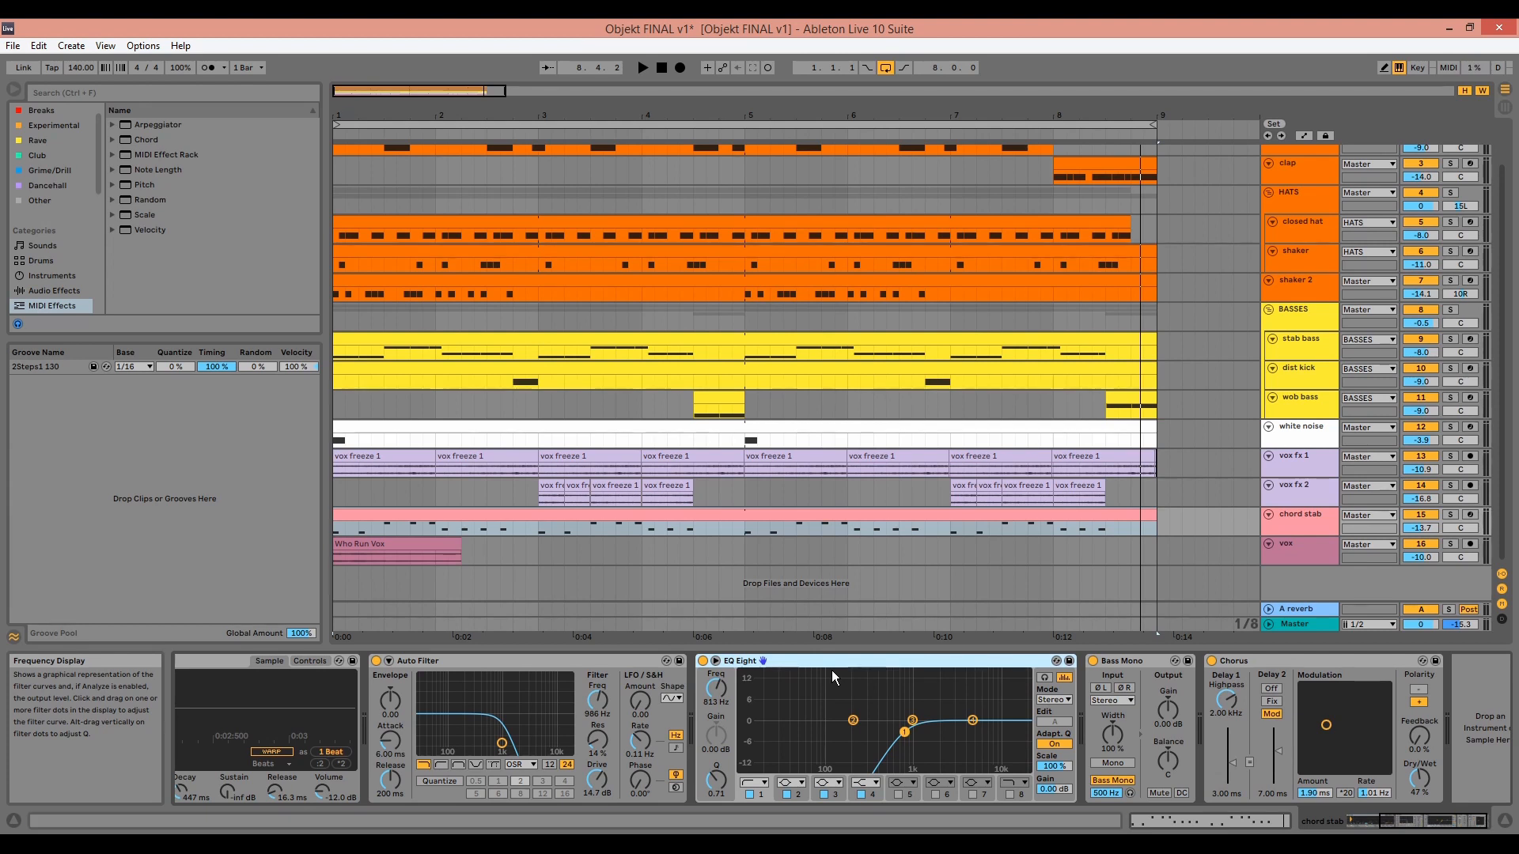
click(1114, 663)
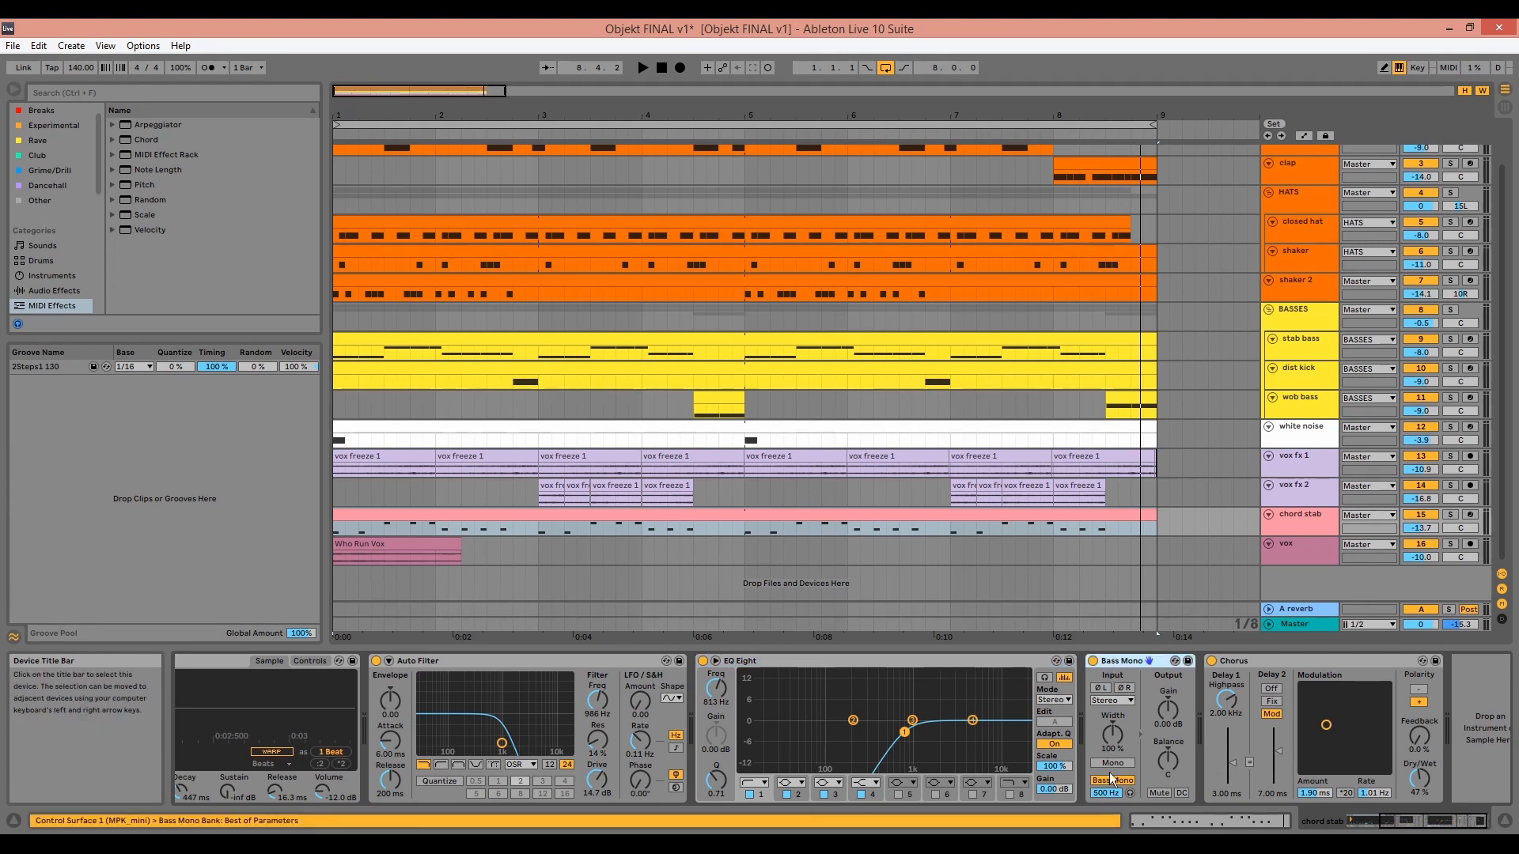
click(1277, 665)
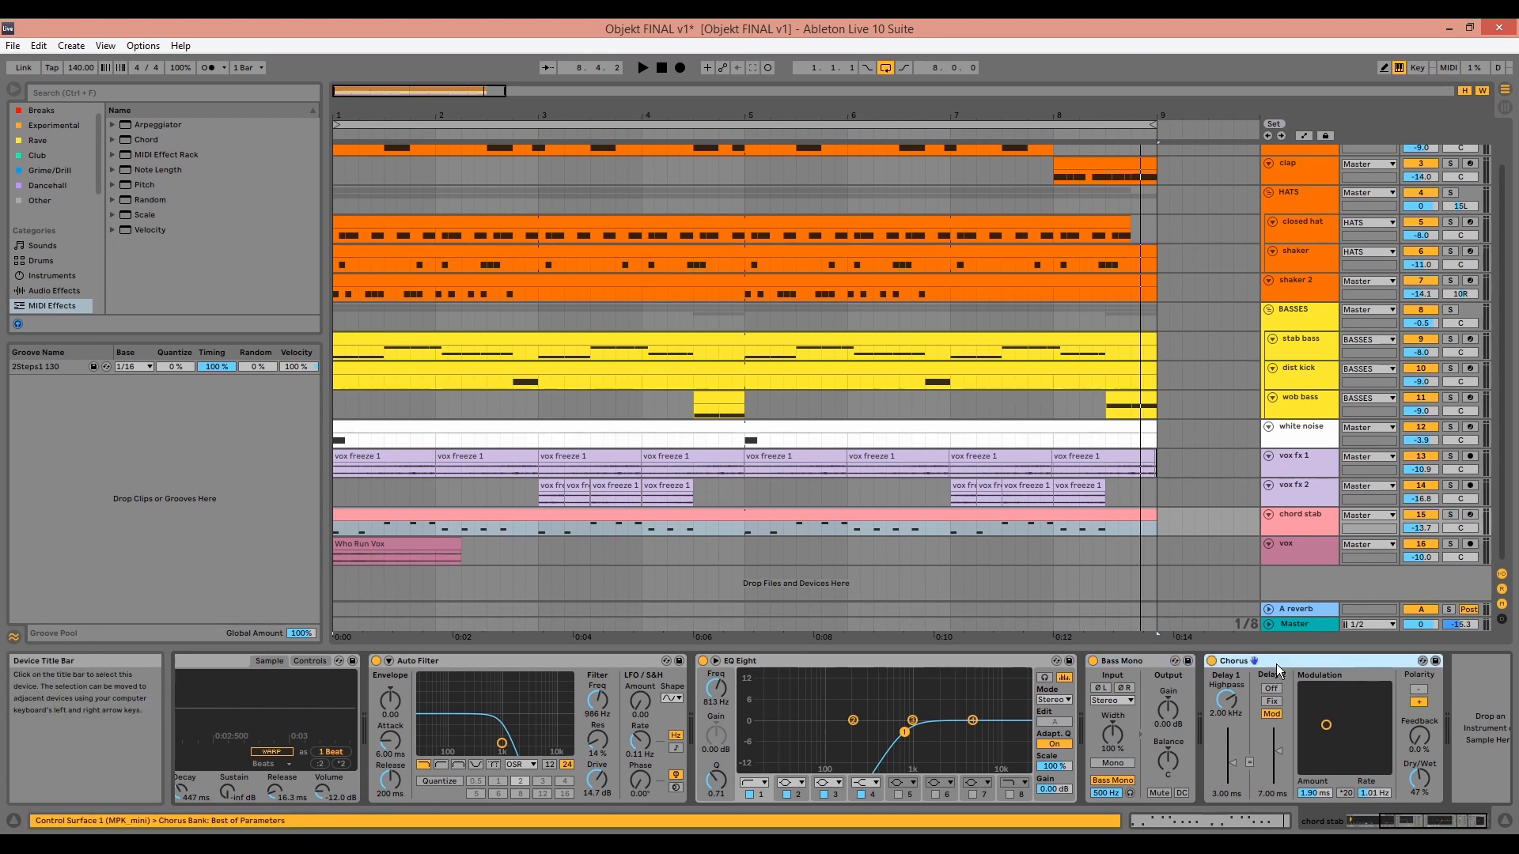
click(1304, 520)
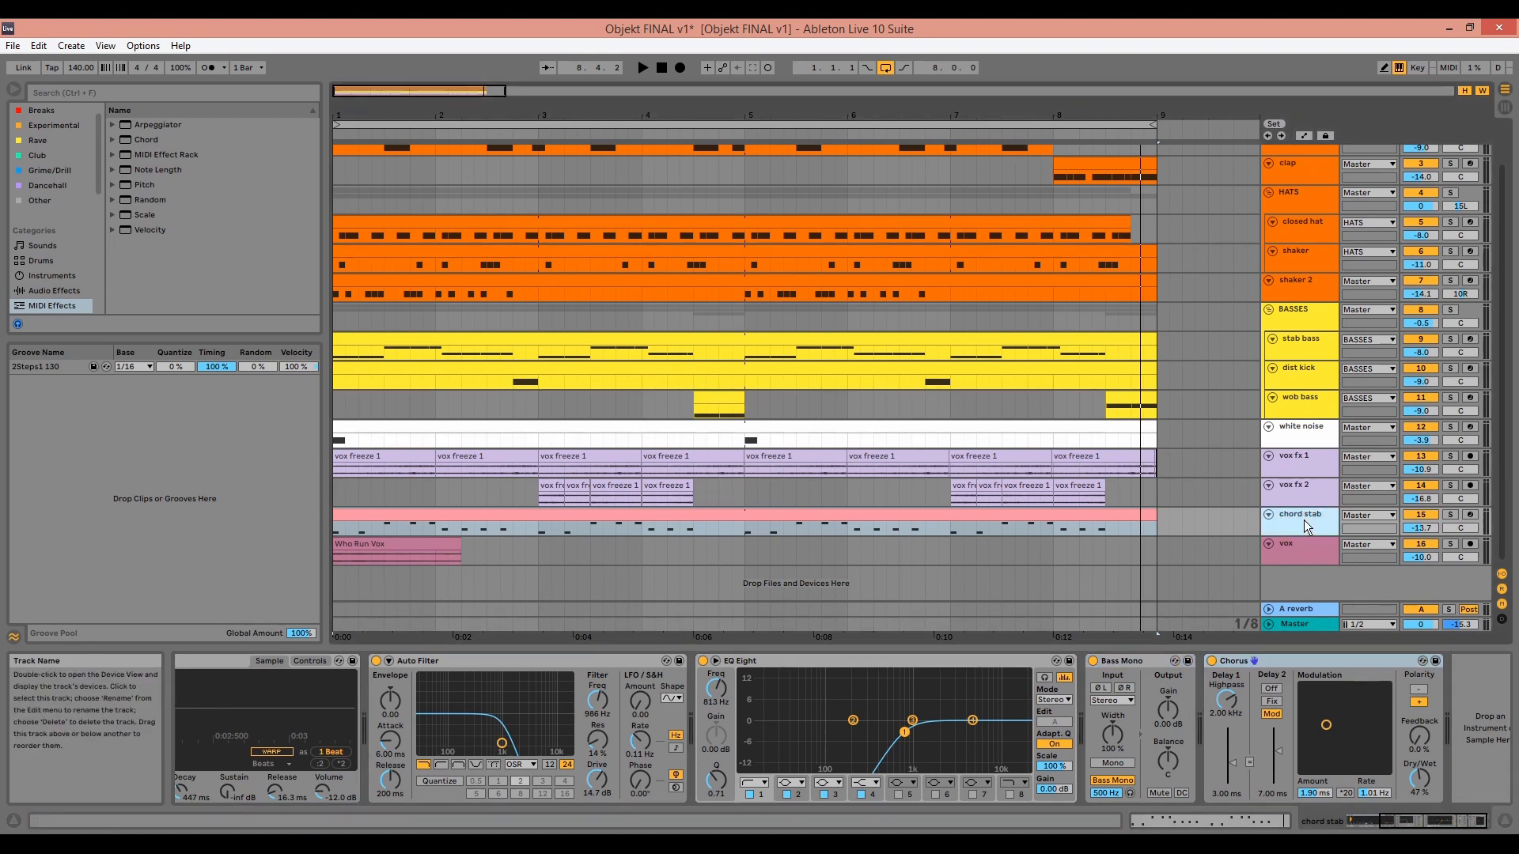
drag(1310, 537, 1311, 551)
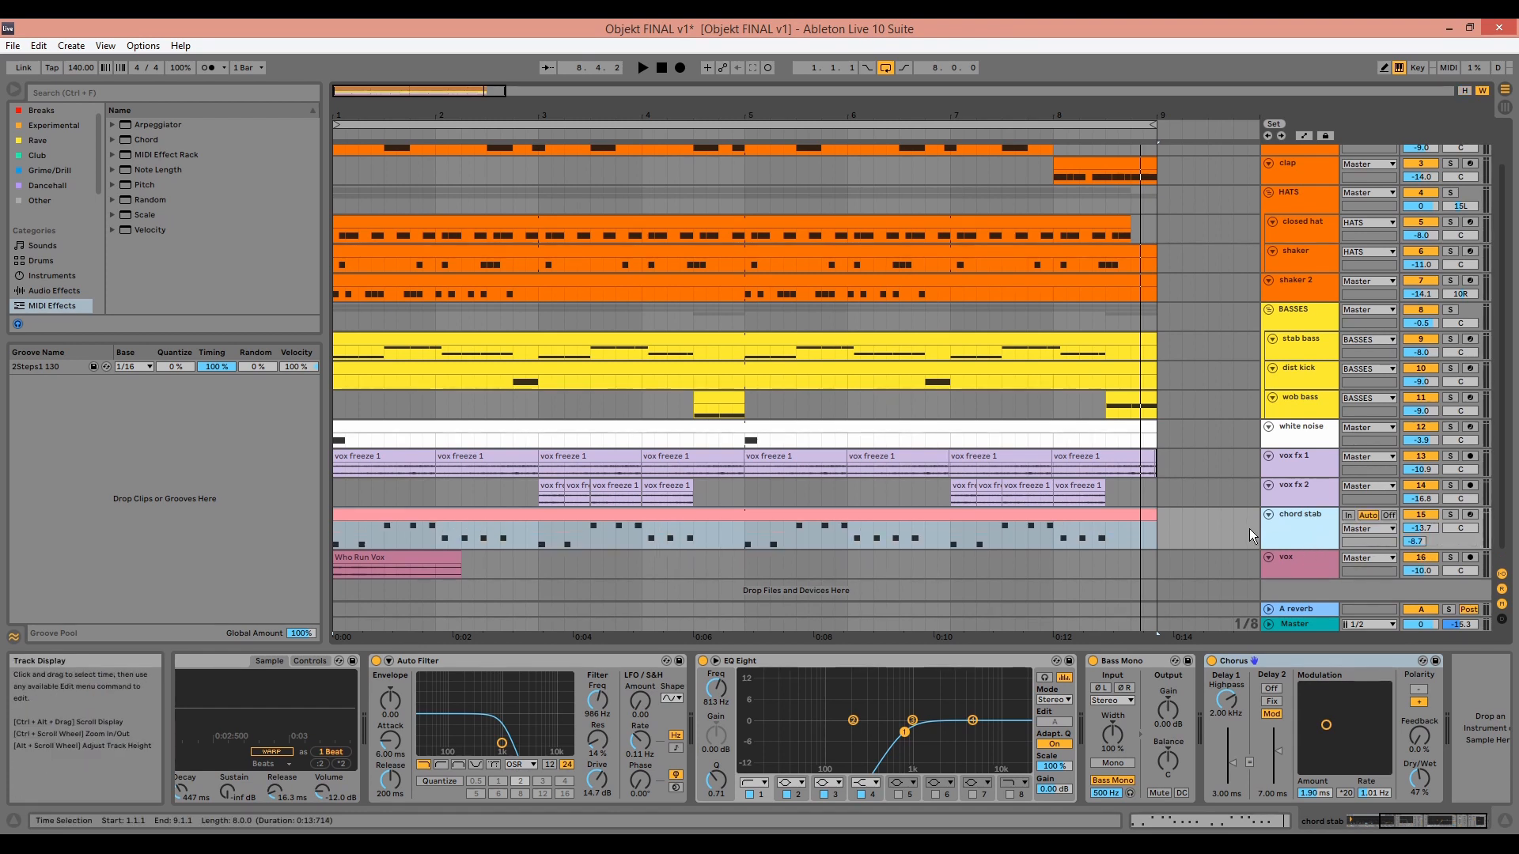
- Solo the chord stab and stab bass together, play them back and inspect the chord stab clip's MIDI notes
click(1451, 515)
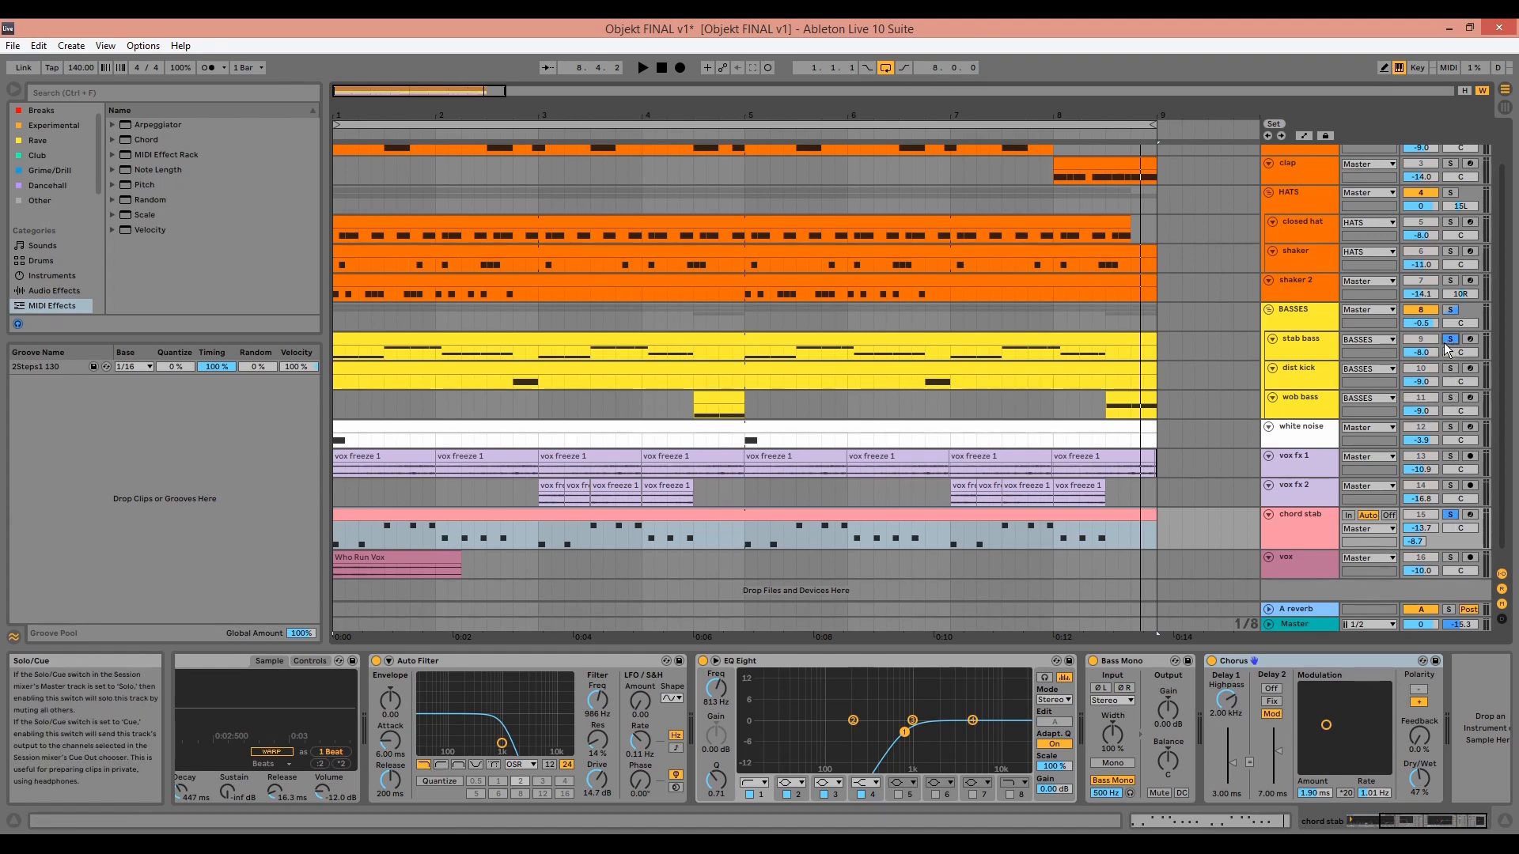
key(space)
click(615, 516)
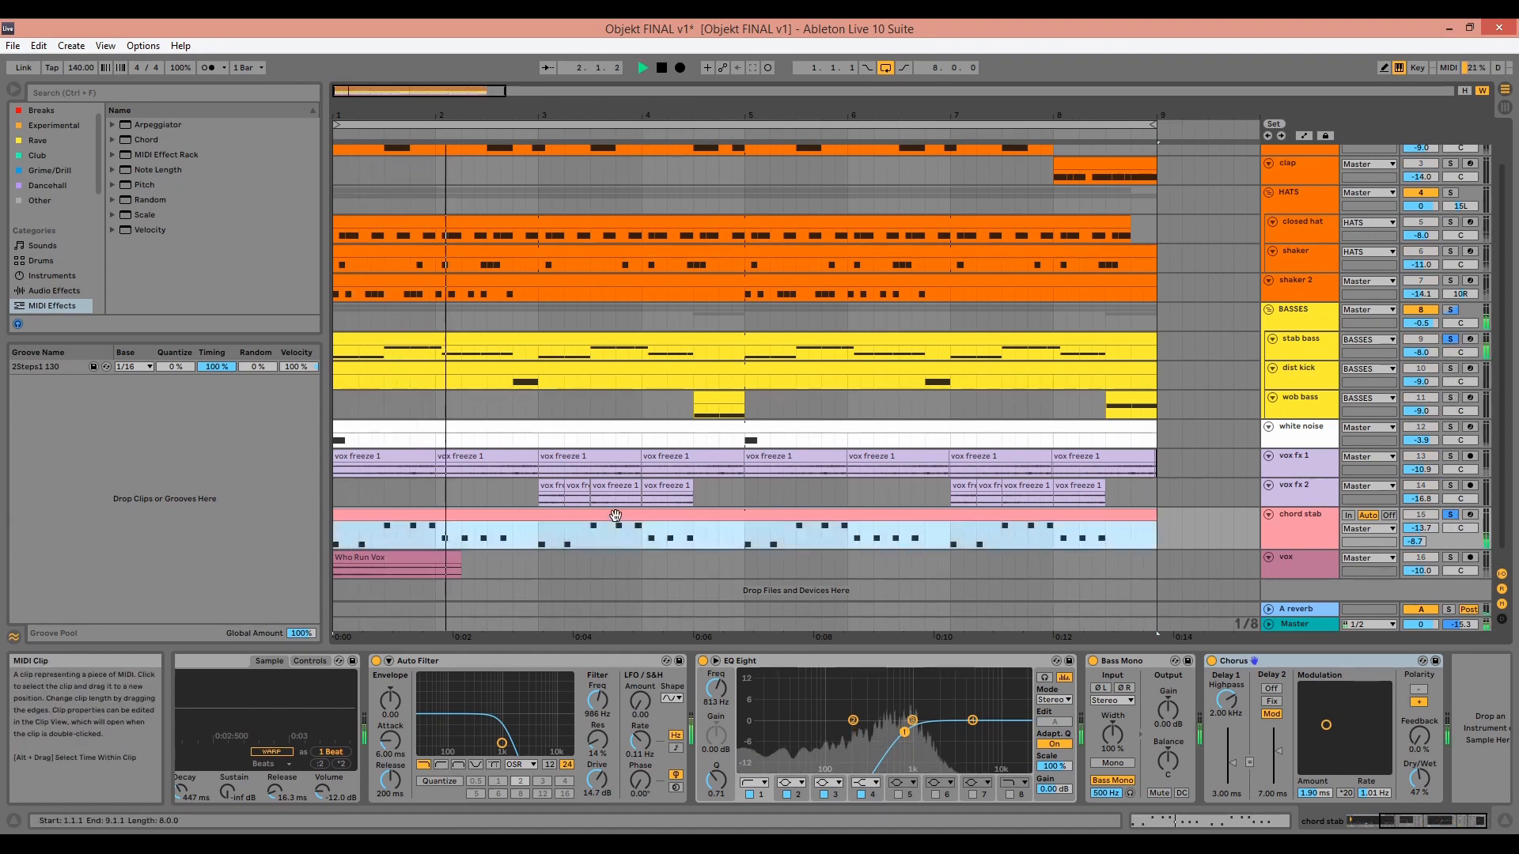
double_click(616, 516)
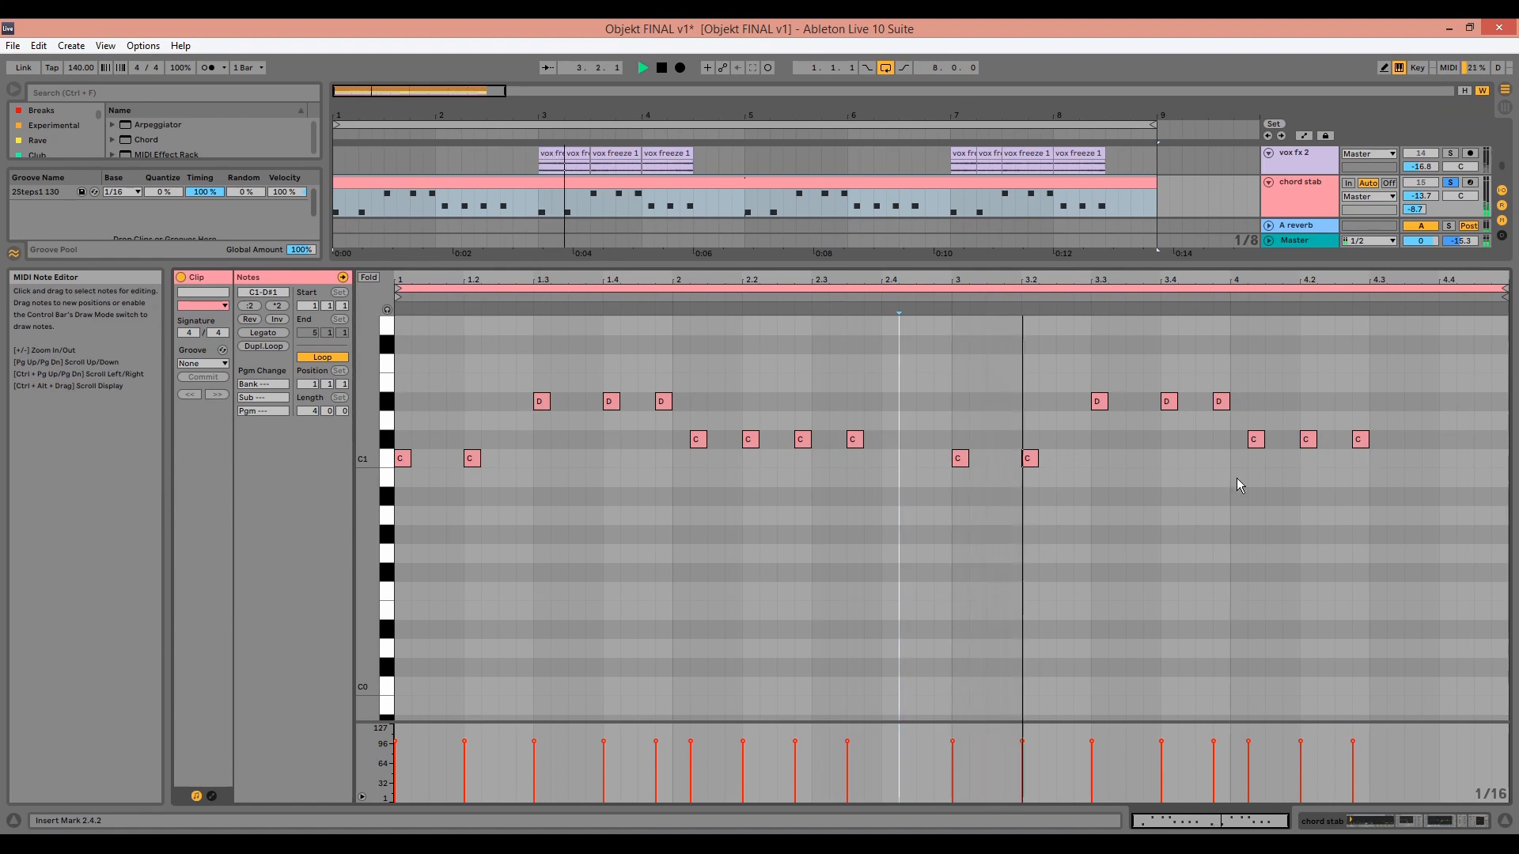
key(shift+Tab)
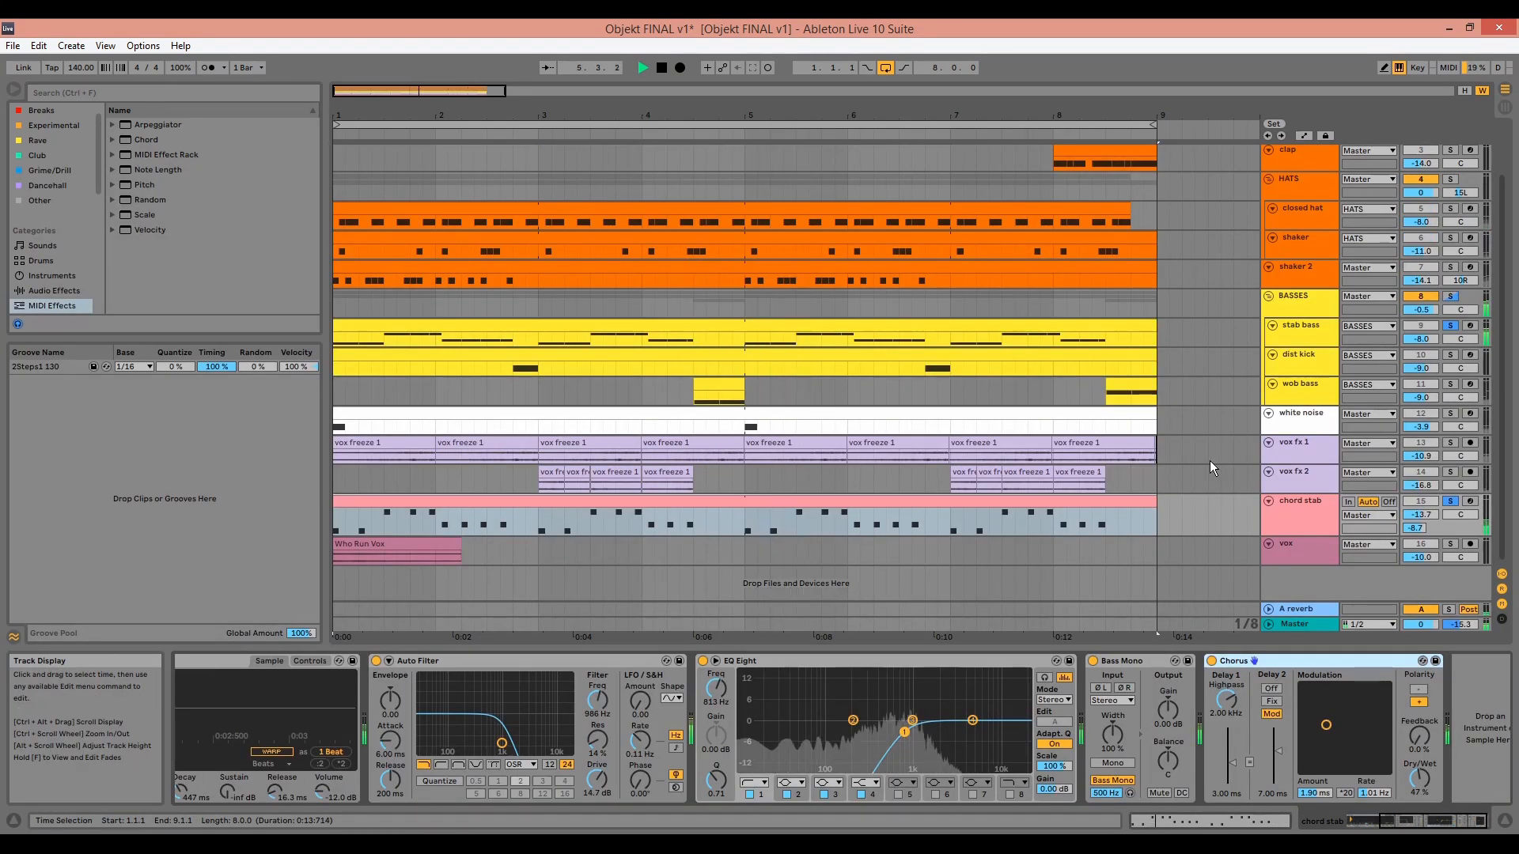
key(space)
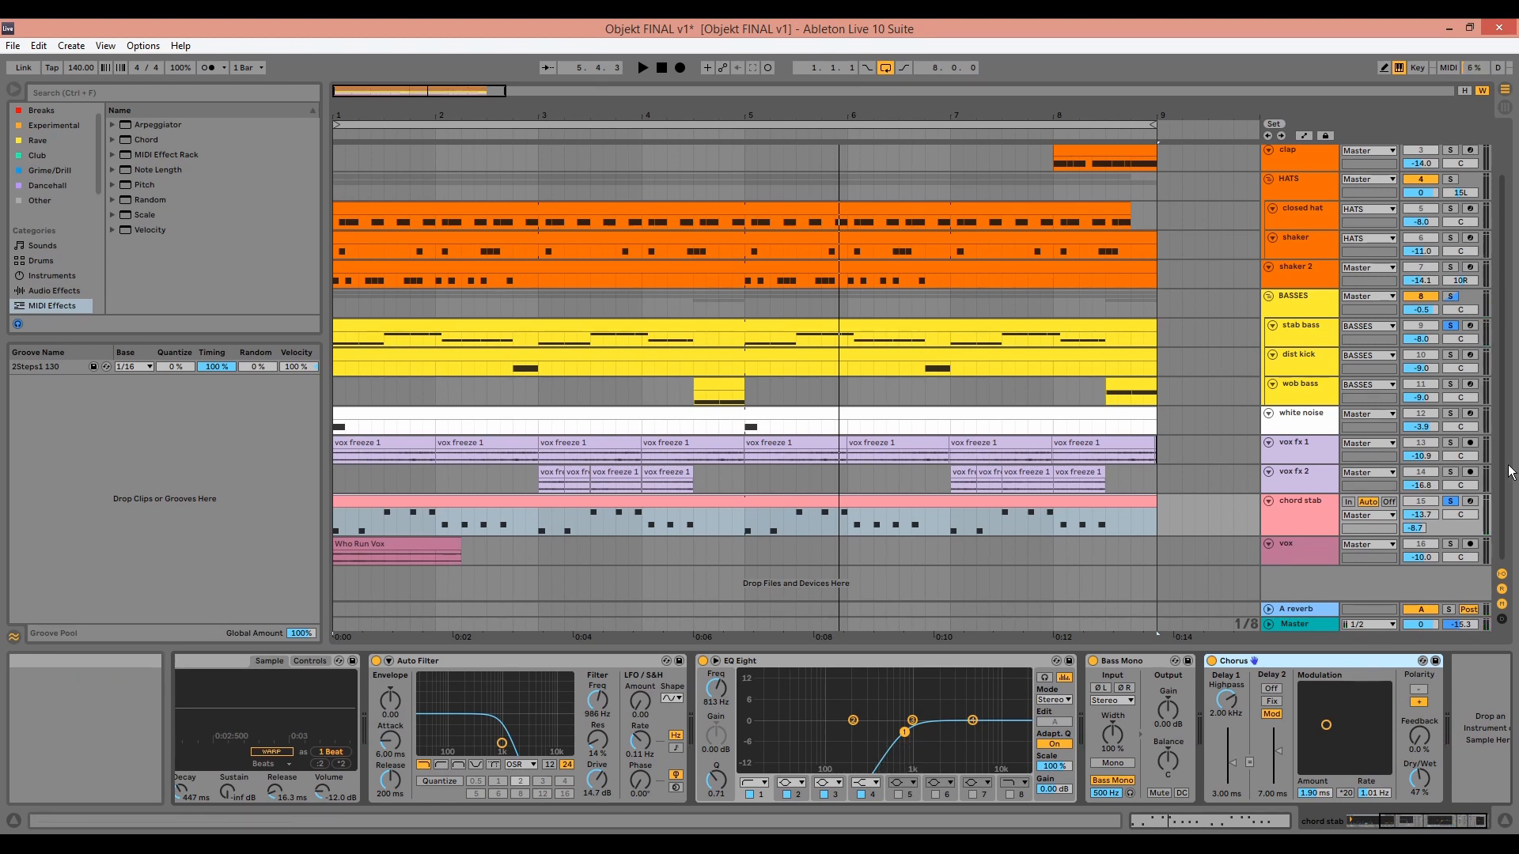
- Solo the vox track, play it from bar 1 with its device chain shown, and refit the track heights
click(1451, 546)
key(space)
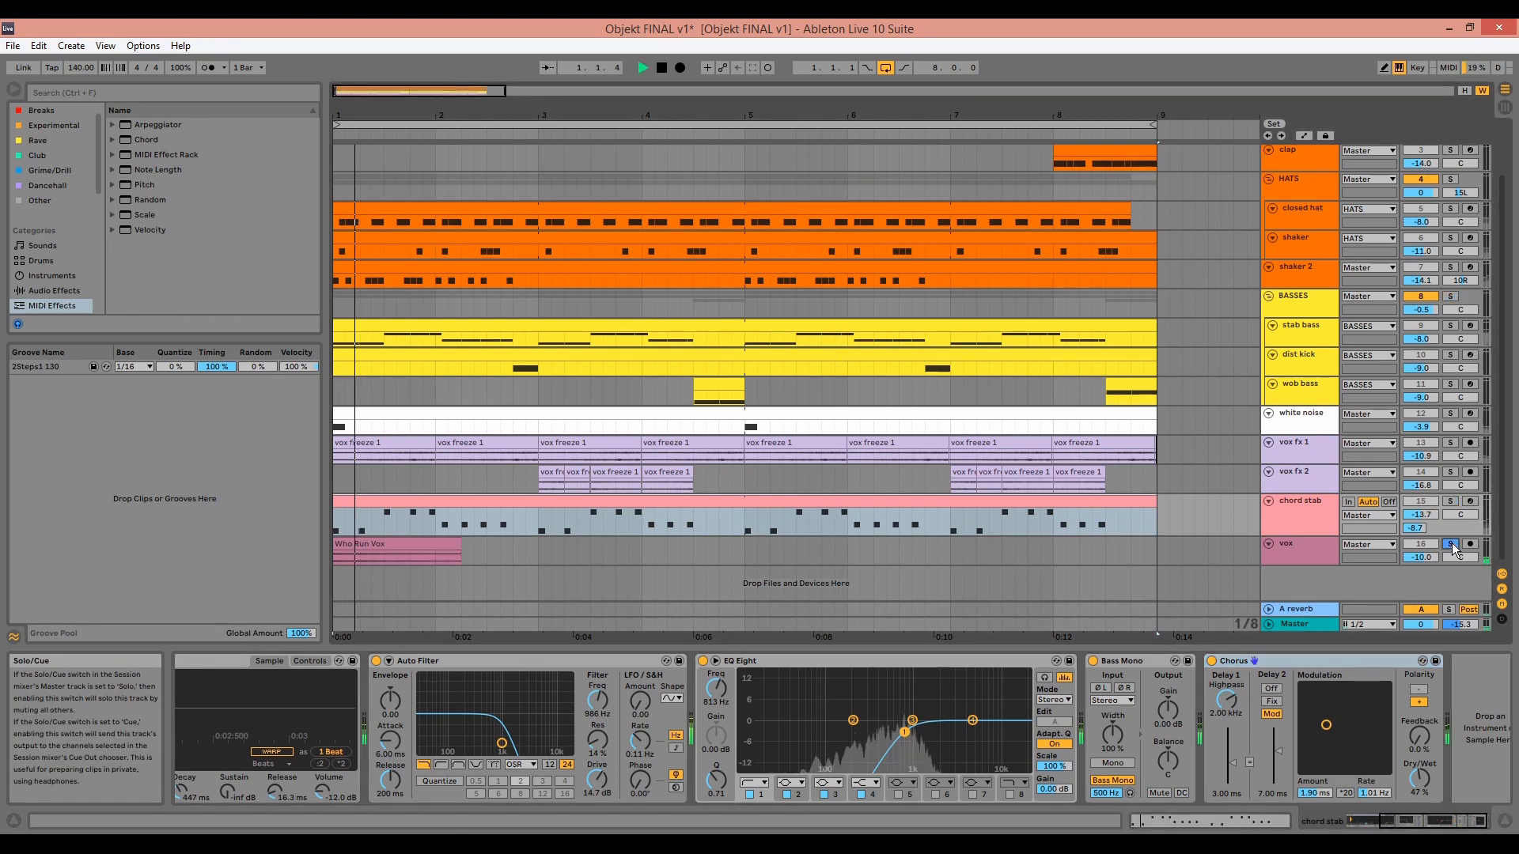
click(1315, 549)
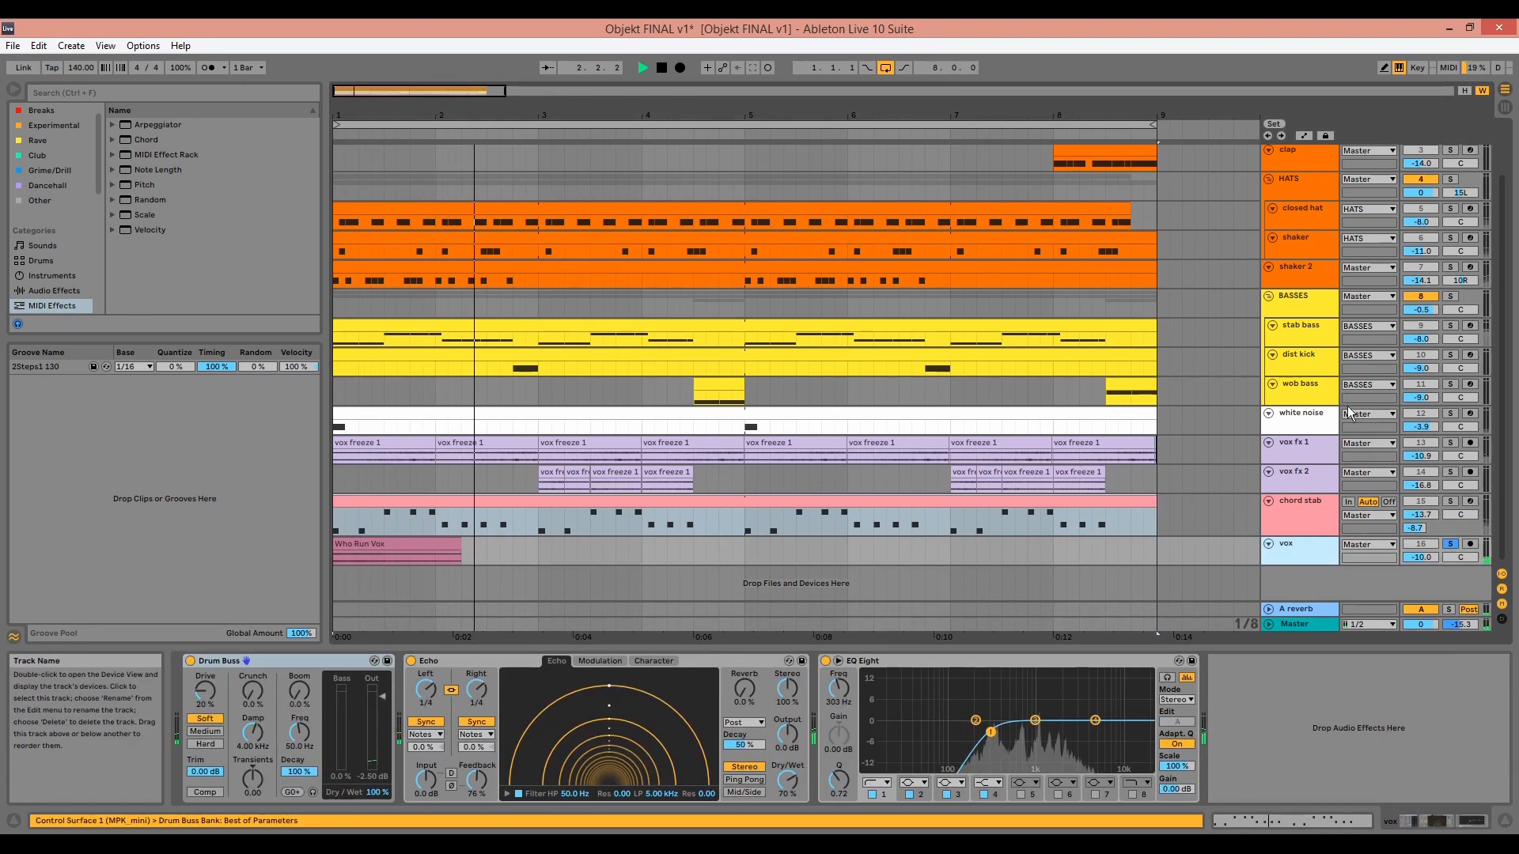
click(1466, 90)
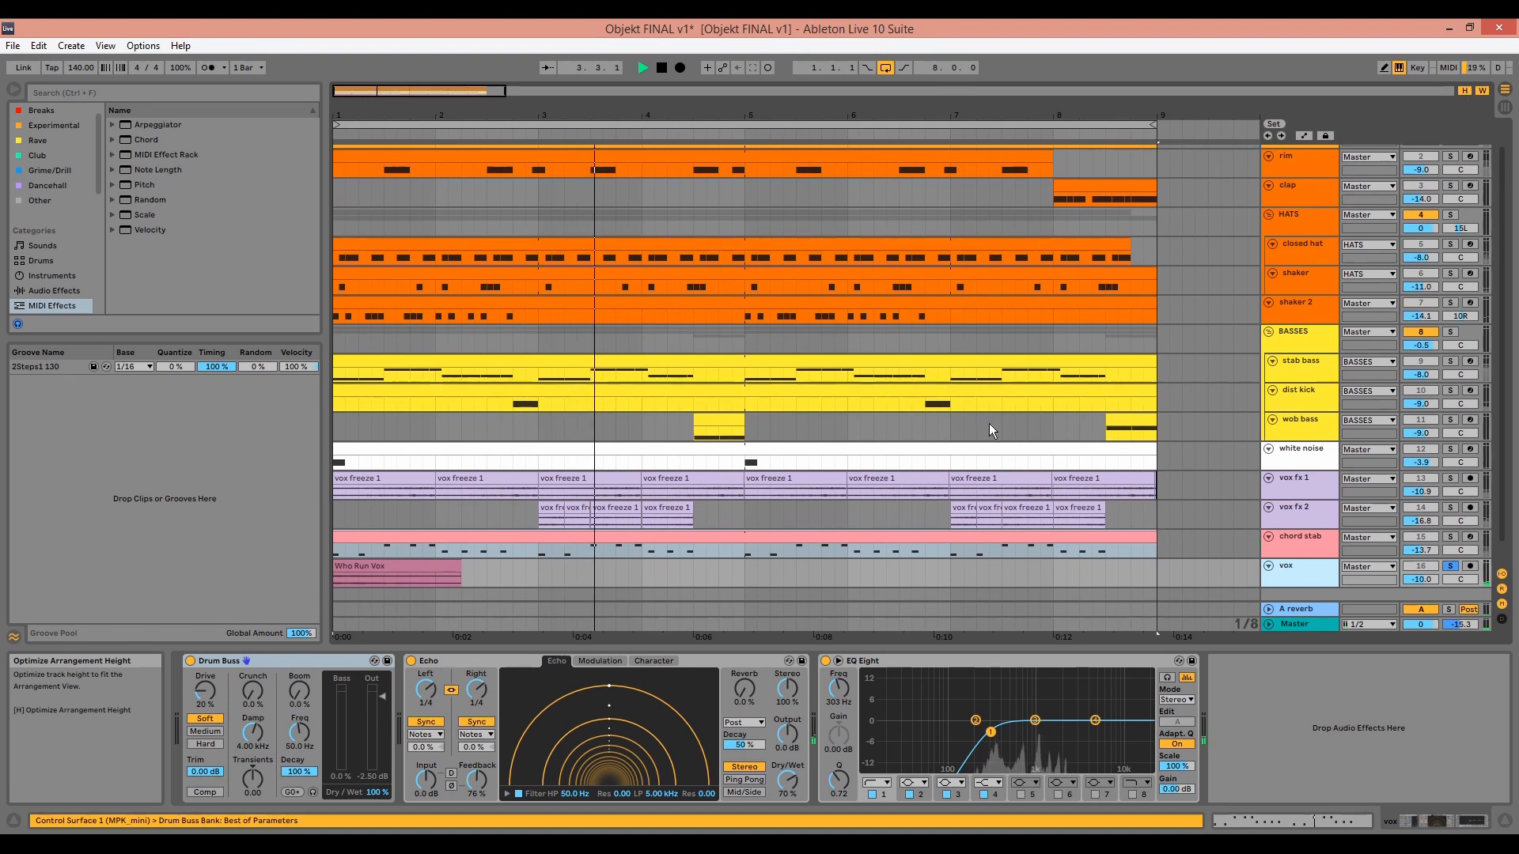
scroll(989, 425, down, 1)
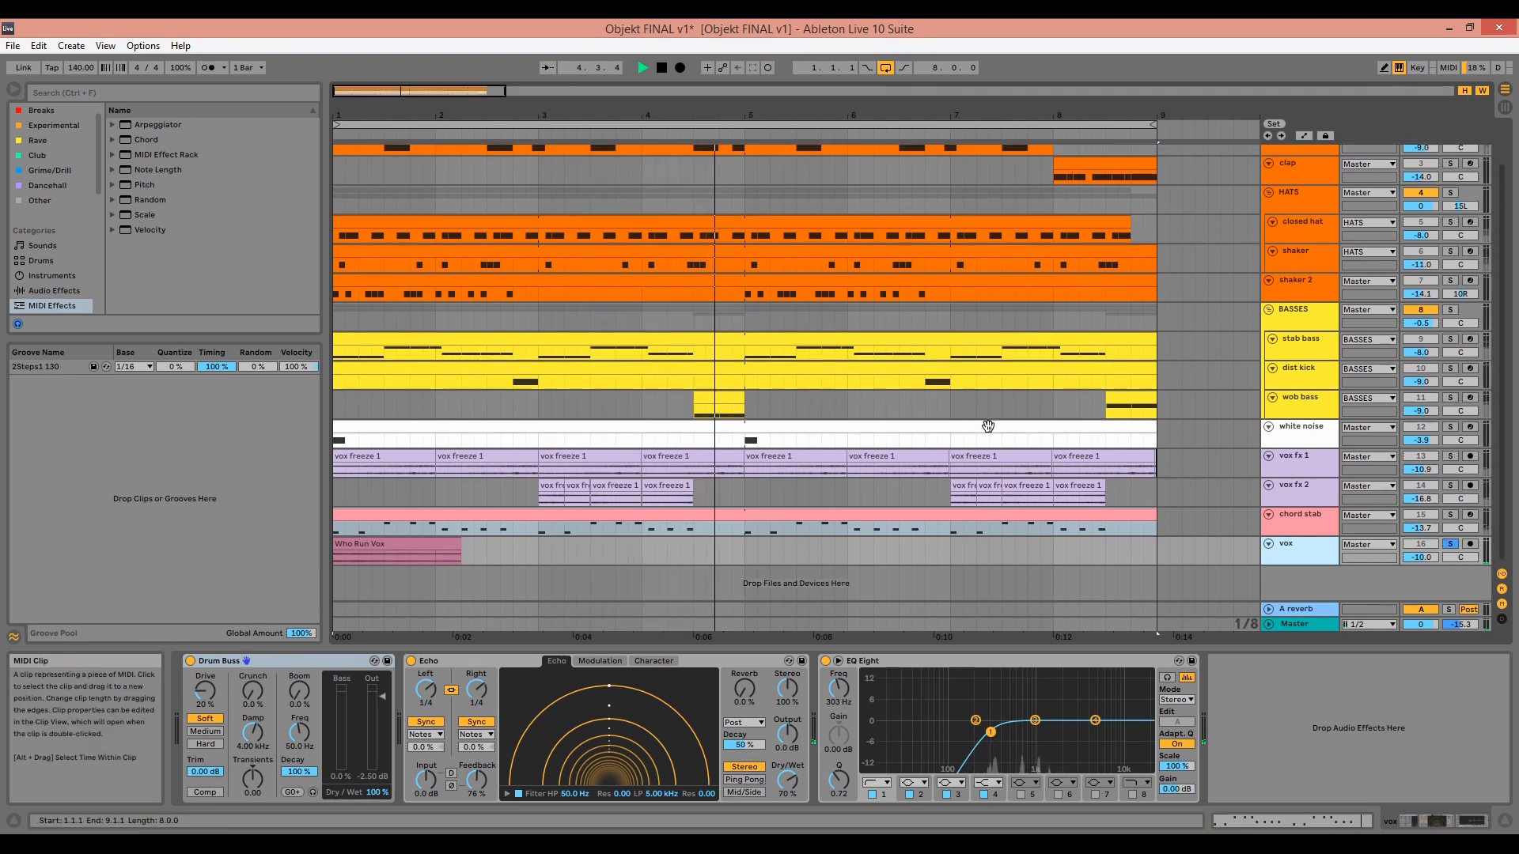
key(space)
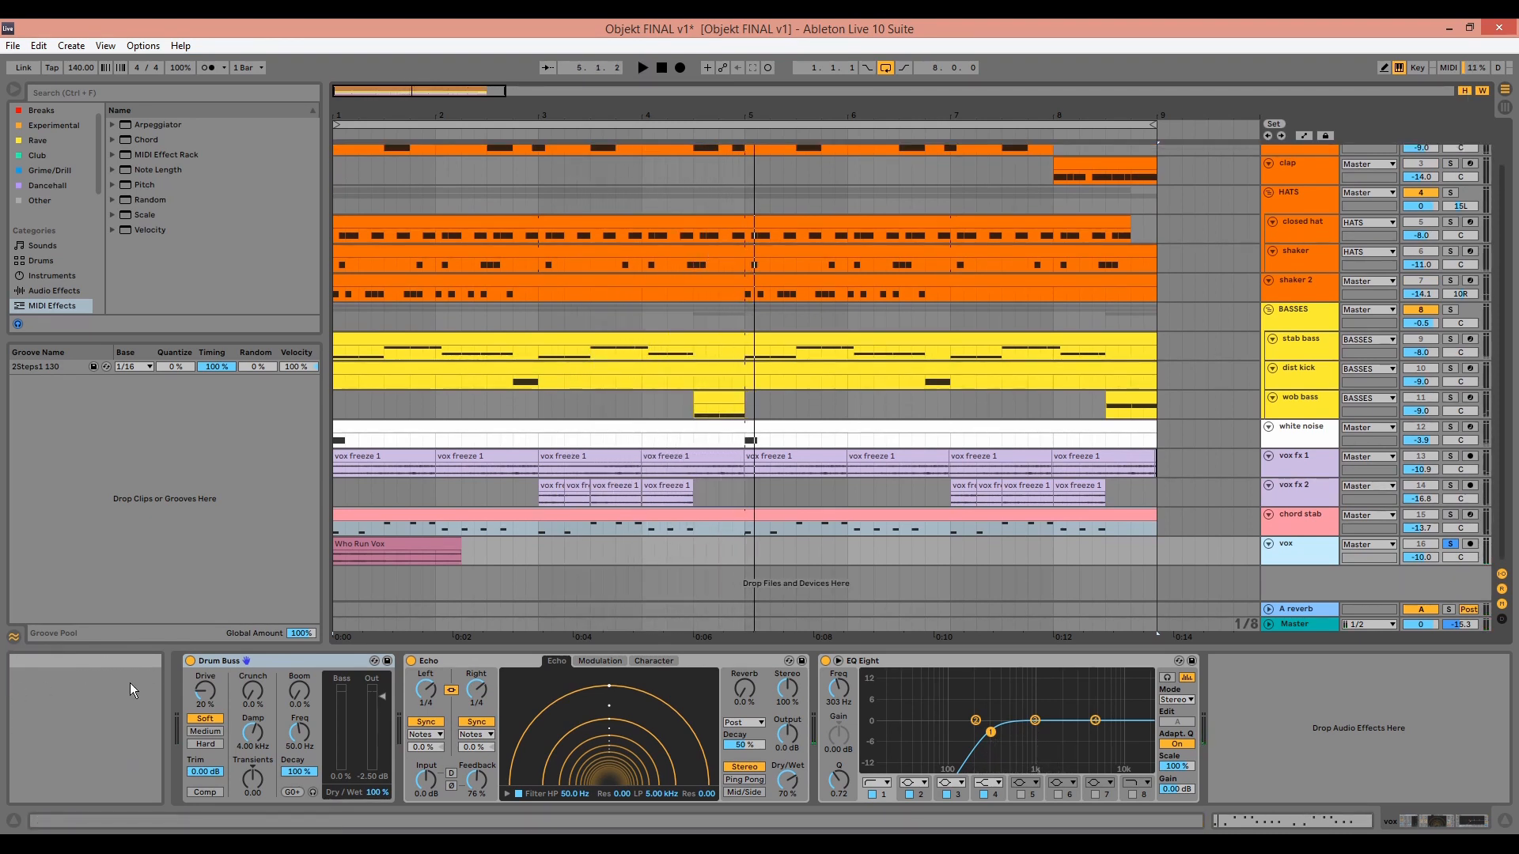
- Examine the vox track's Drum Buss, Echo and EQ Eight, and enlarge the track to check its reverb send
click(235, 667)
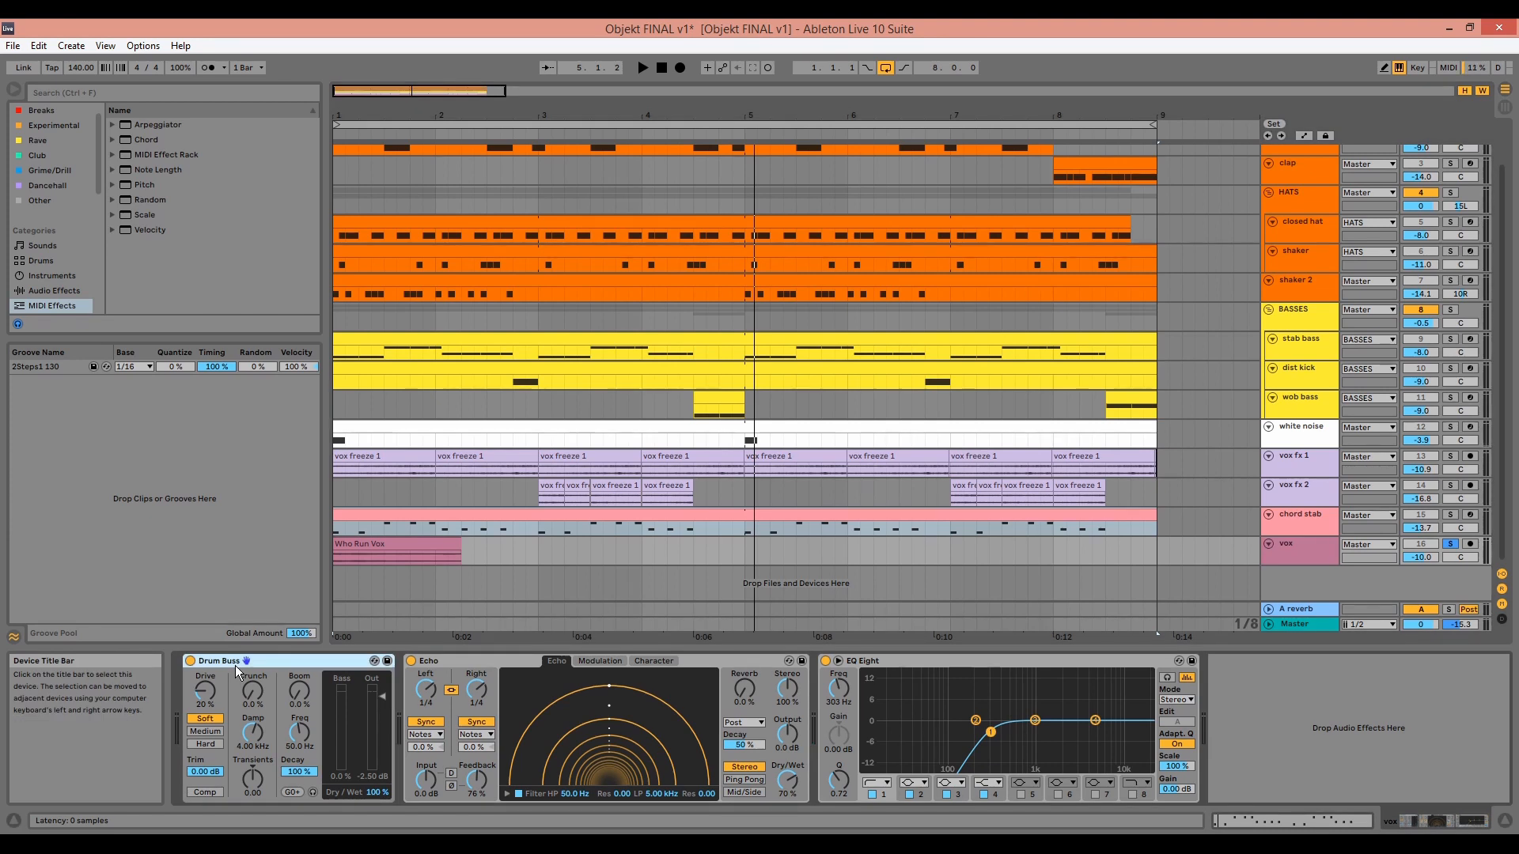
click(436, 664)
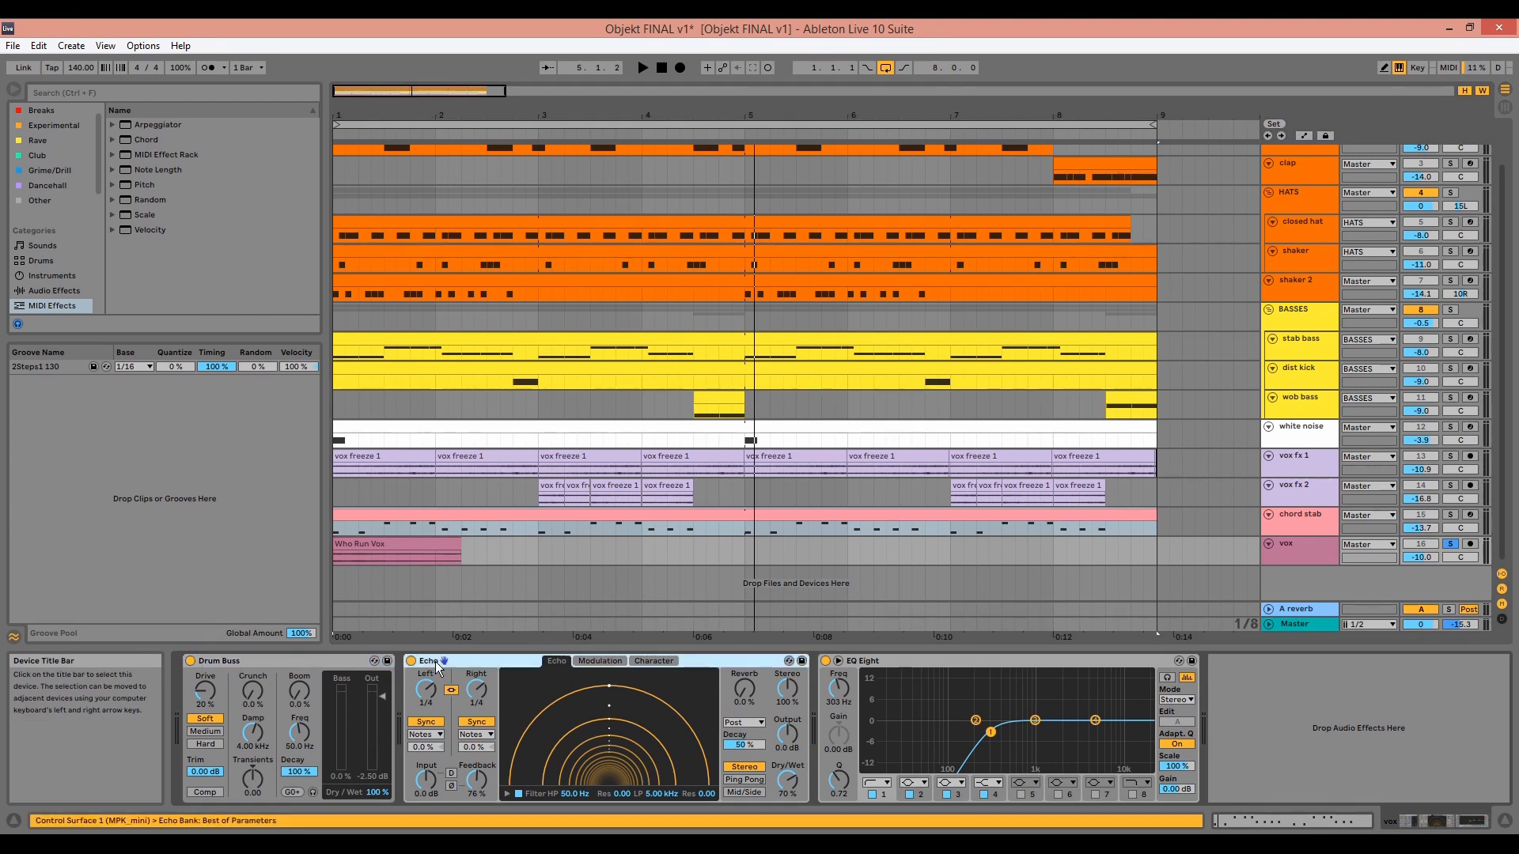
click(958, 663)
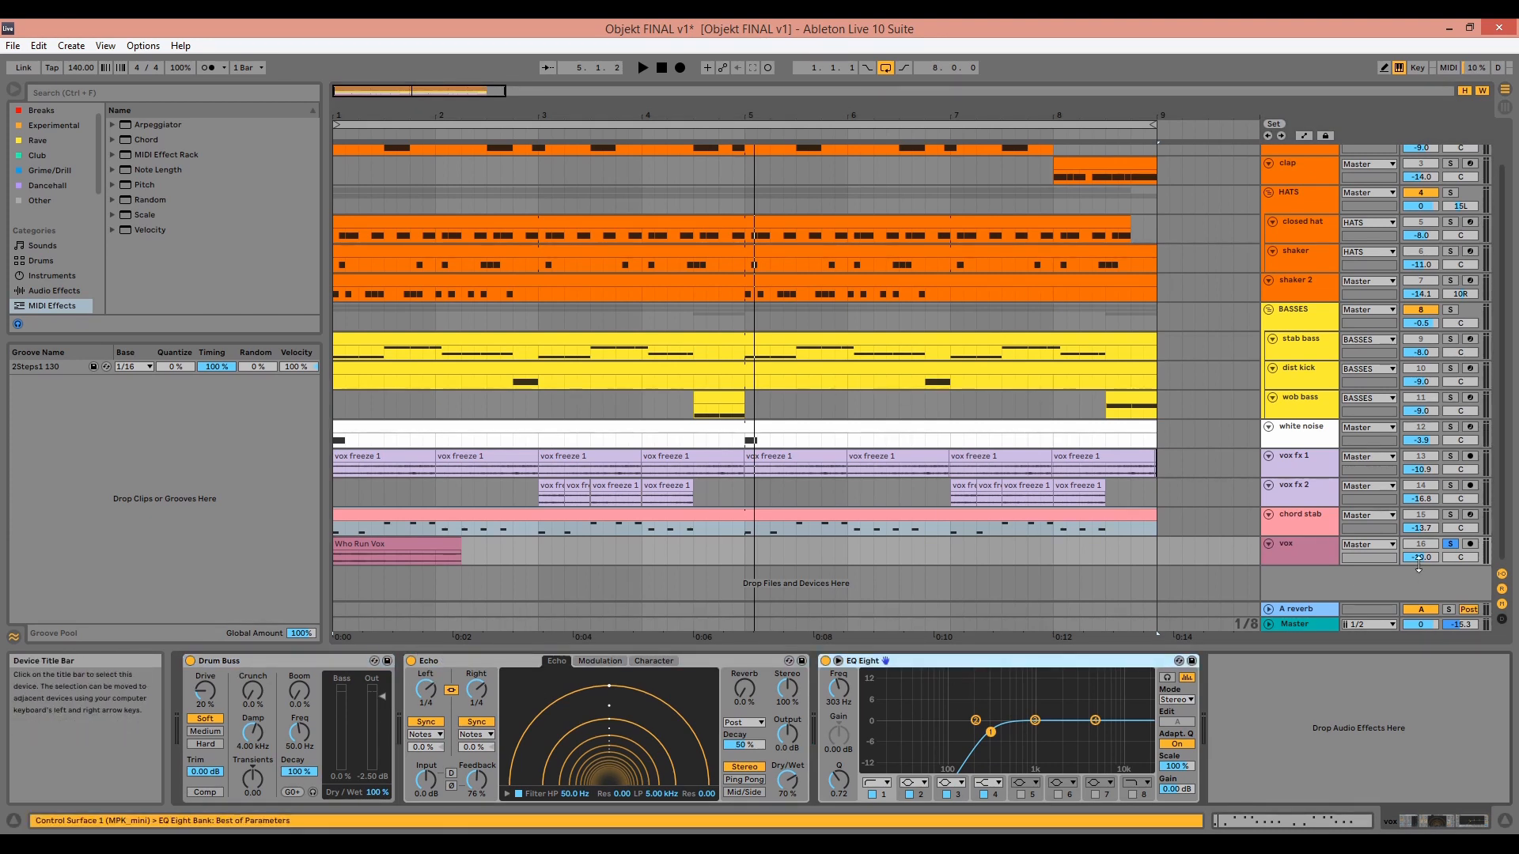
click(1308, 556)
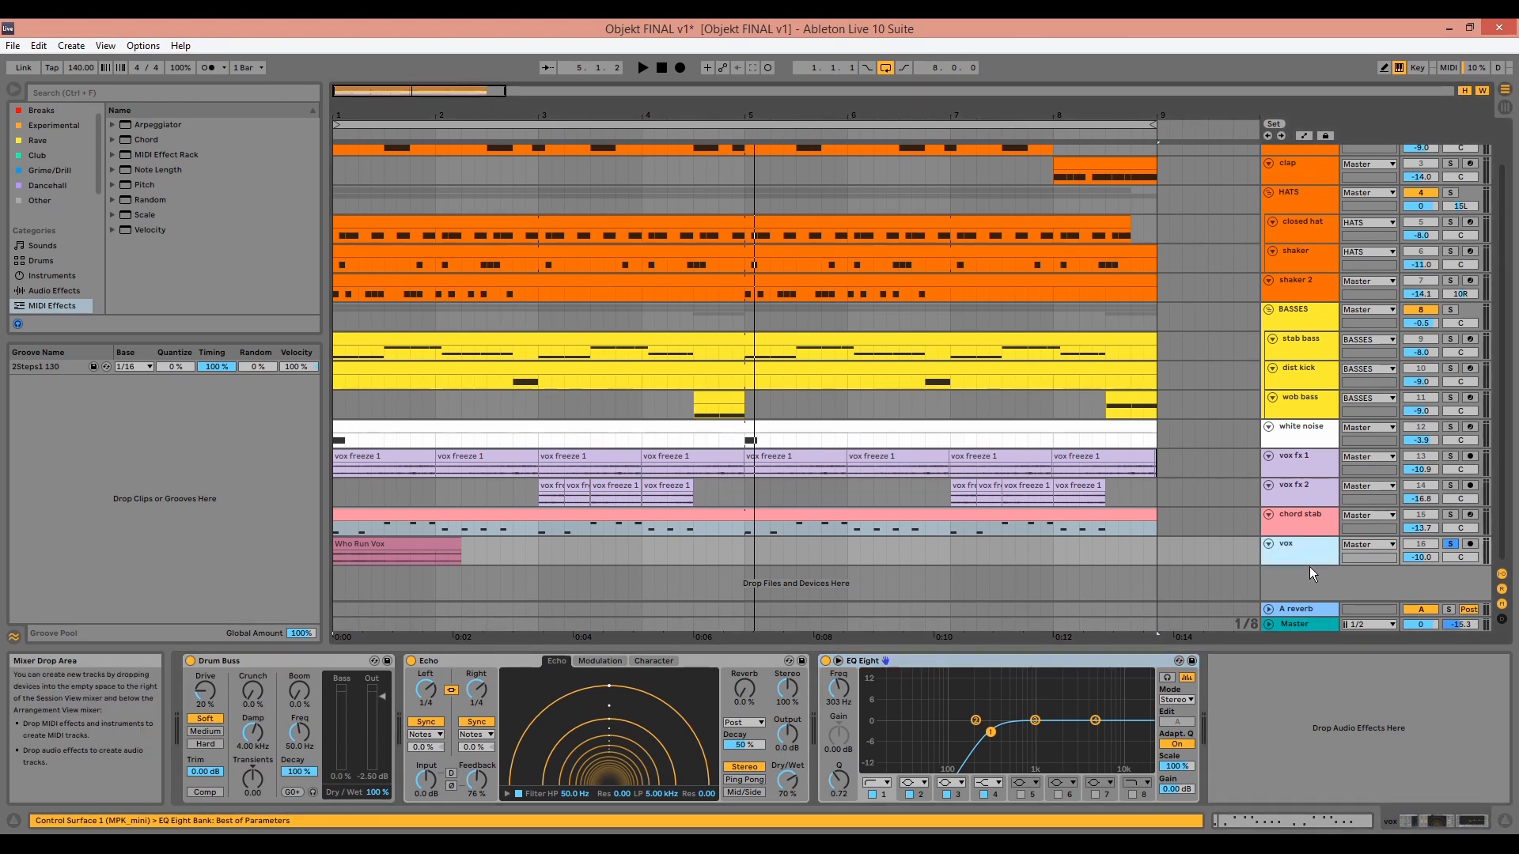
drag(1309, 567, 1421, 581)
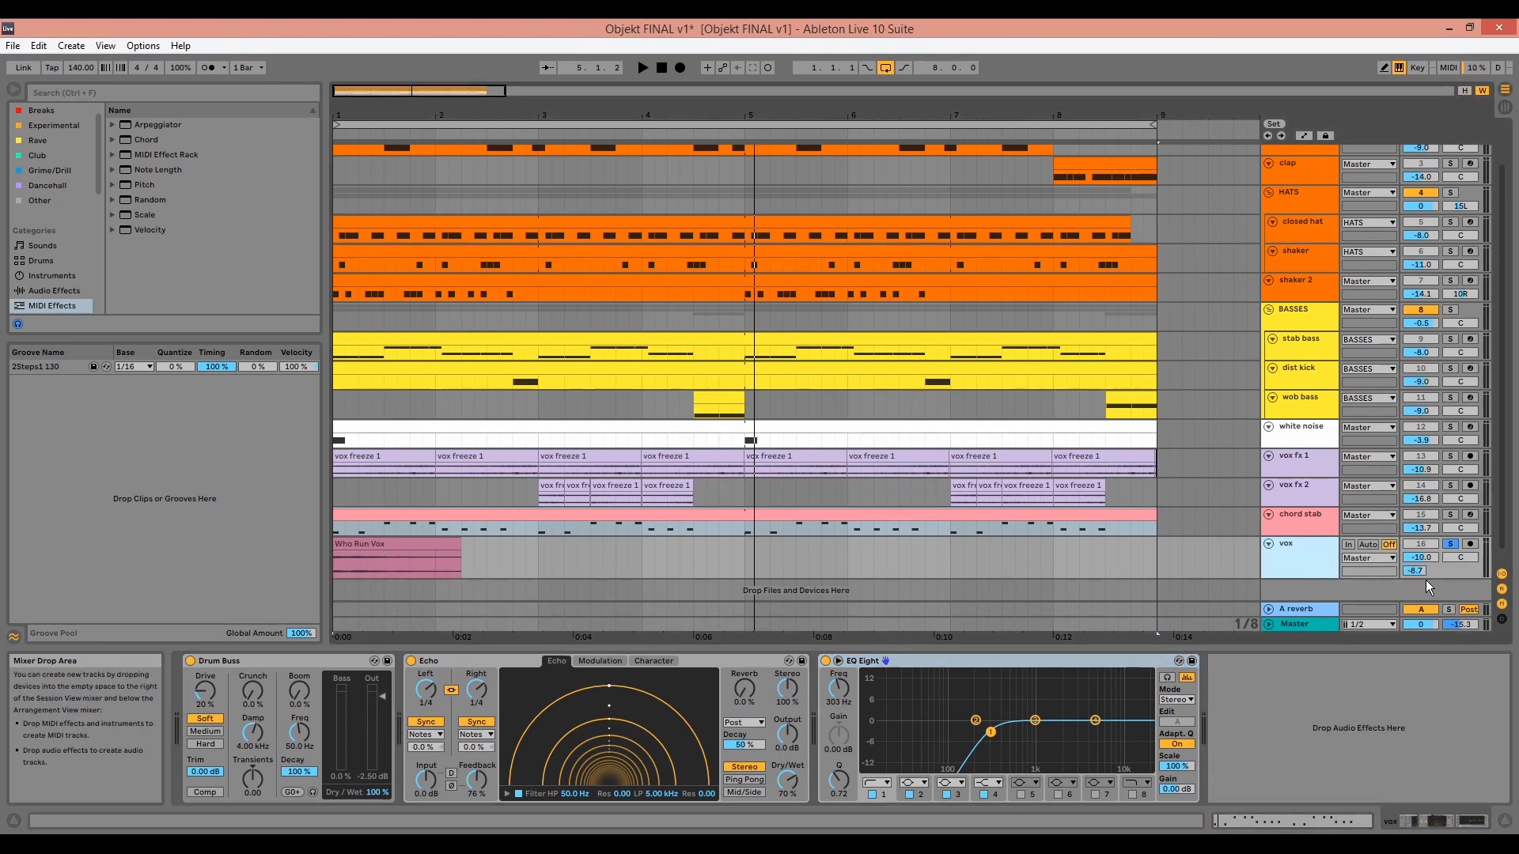